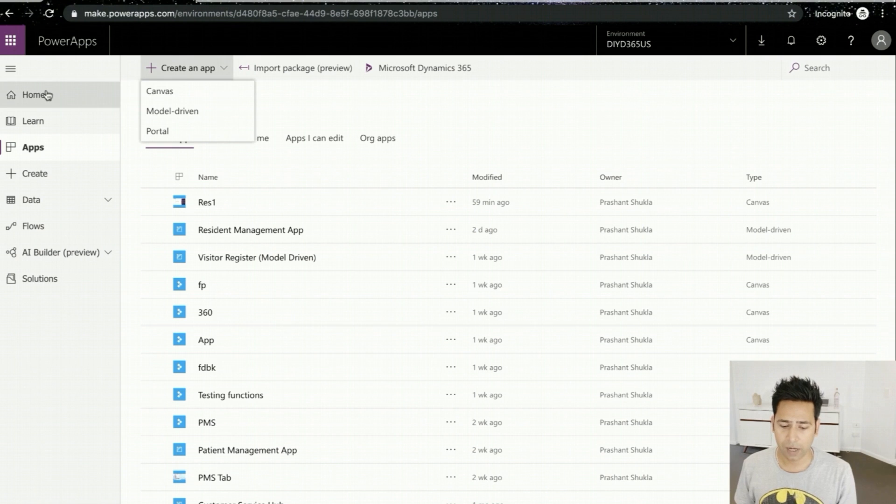
Create a blank canvas app named "My First App" in Phone format and skip the welcome dialog.
{"action": "left_click", "coordinate": [43, 94]}
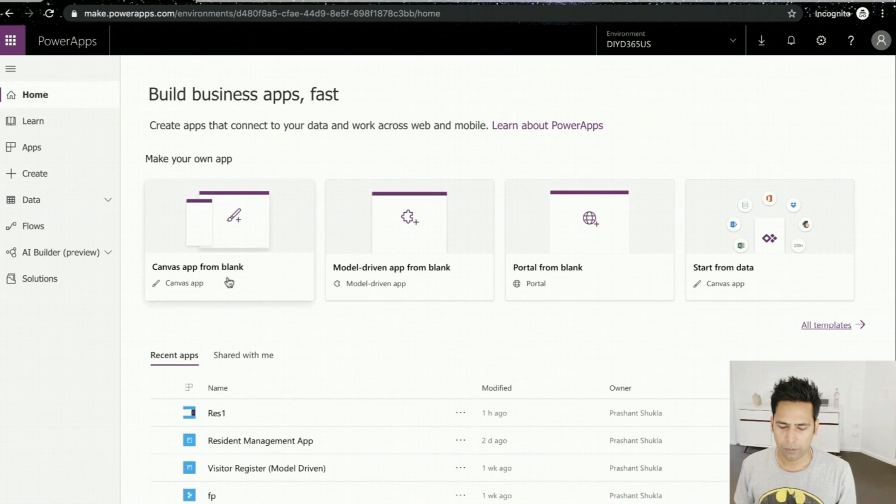
{"action": "left_click", "coordinate": [254, 242]}
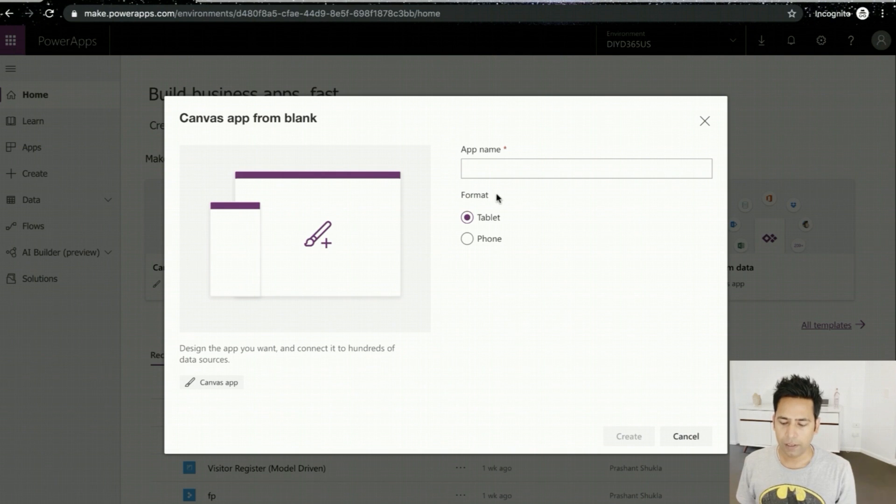
{"action": "left_click", "coordinate": [495, 169]}
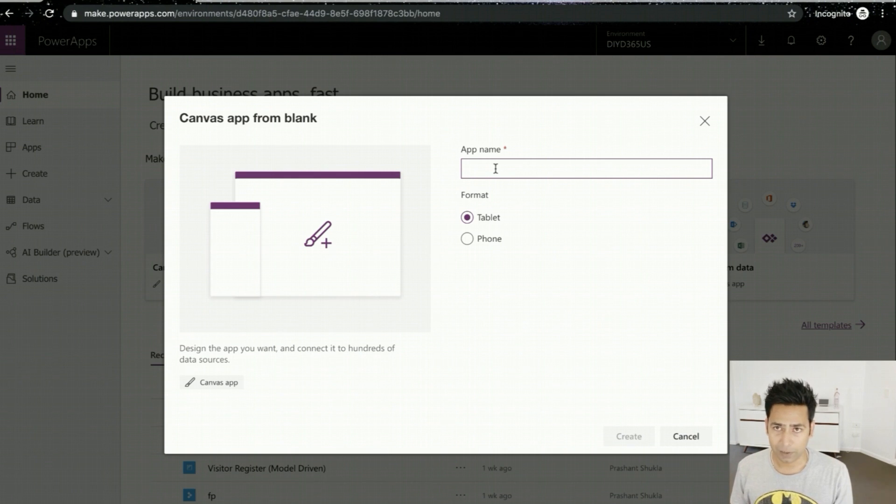
{"action": "type", "text": "First"}
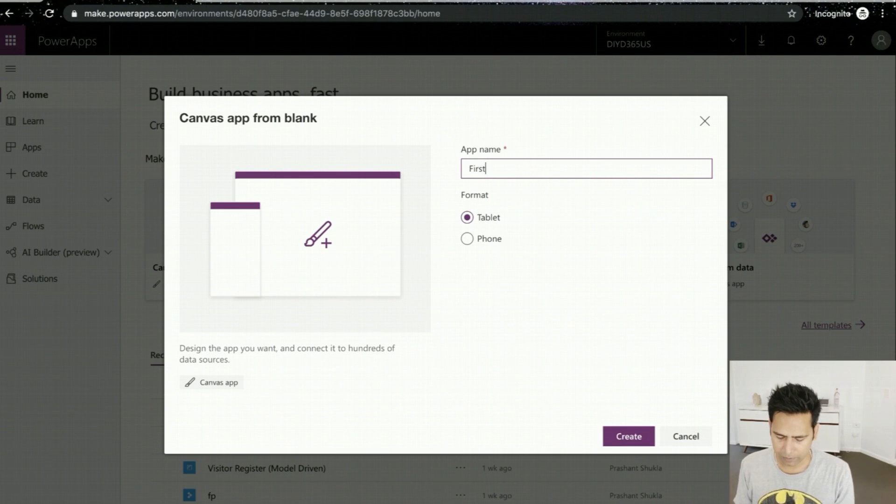
{"action": "type", "text": "App"}
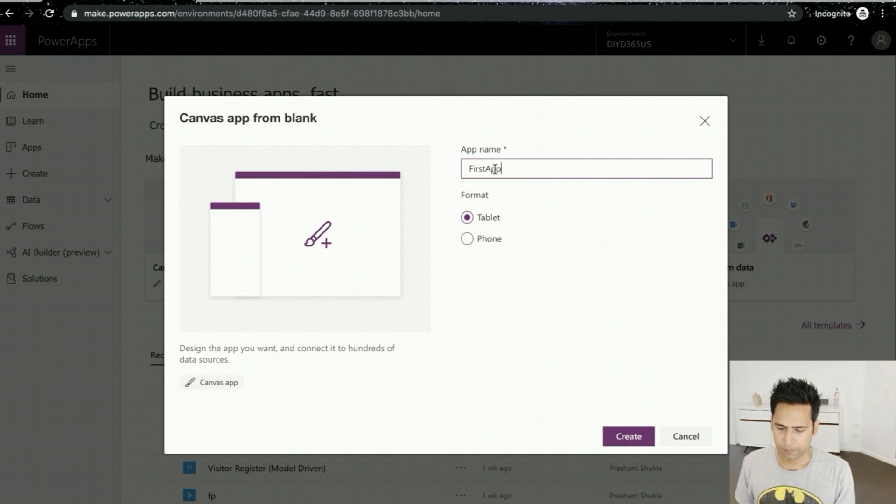
{"action": "left_click", "coordinate": [469, 169]}
{"action": "type", "text": "My"}
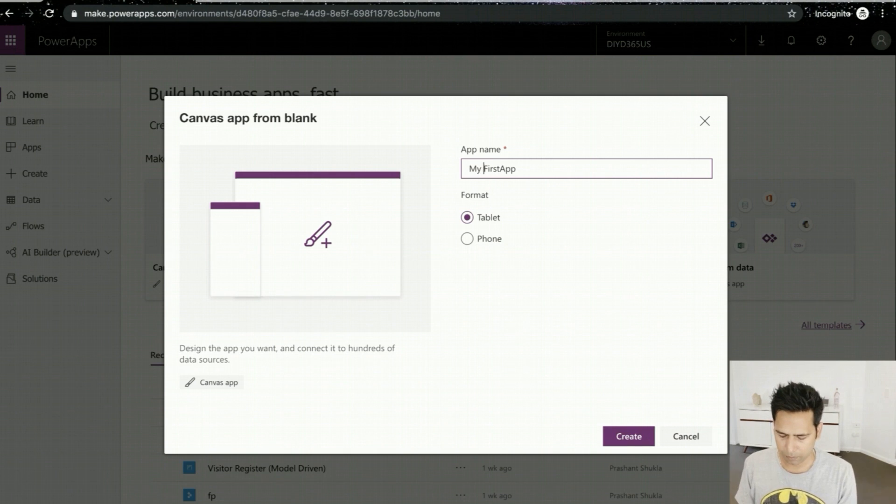
{"action": "left_click", "coordinate": [498, 169]}
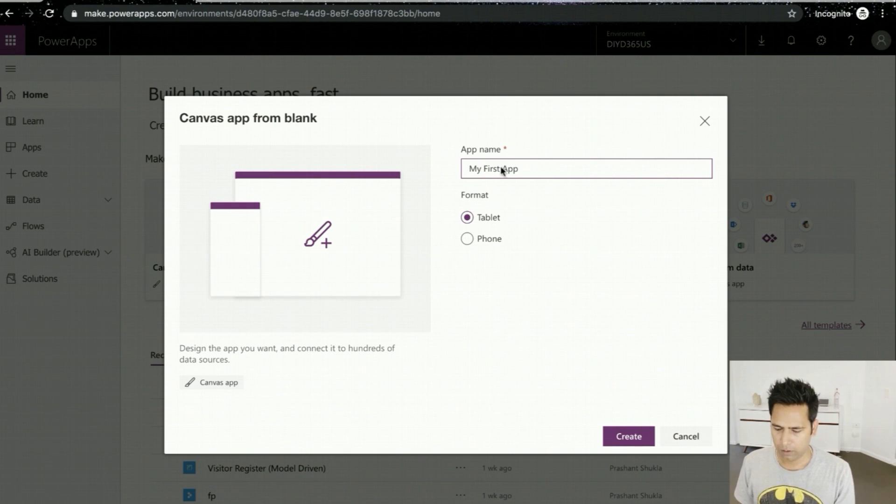
{"action": "left_click", "coordinate": [469, 241]}
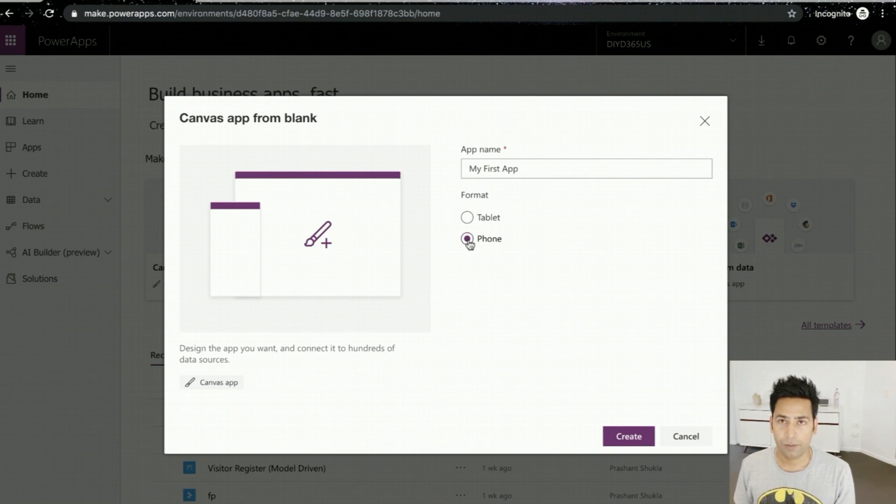
{"action": "left_click", "coordinate": [634, 440]}
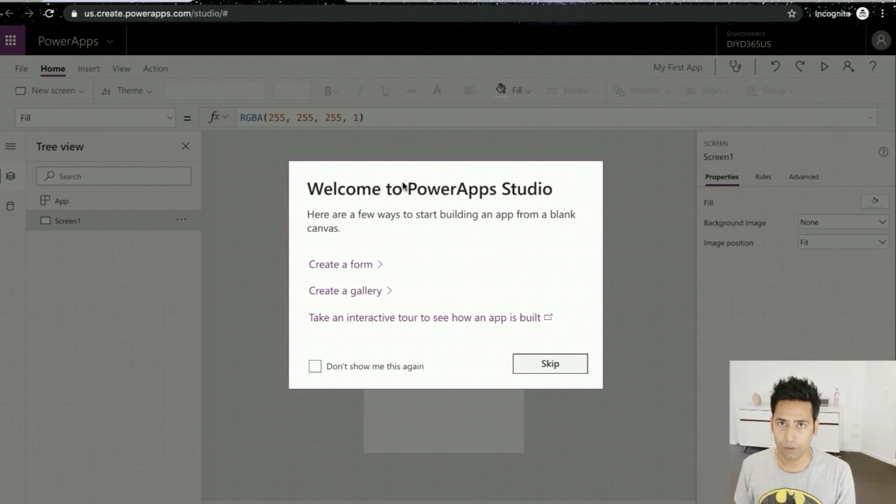
{"action": "left_click", "coordinate": [556, 374]}
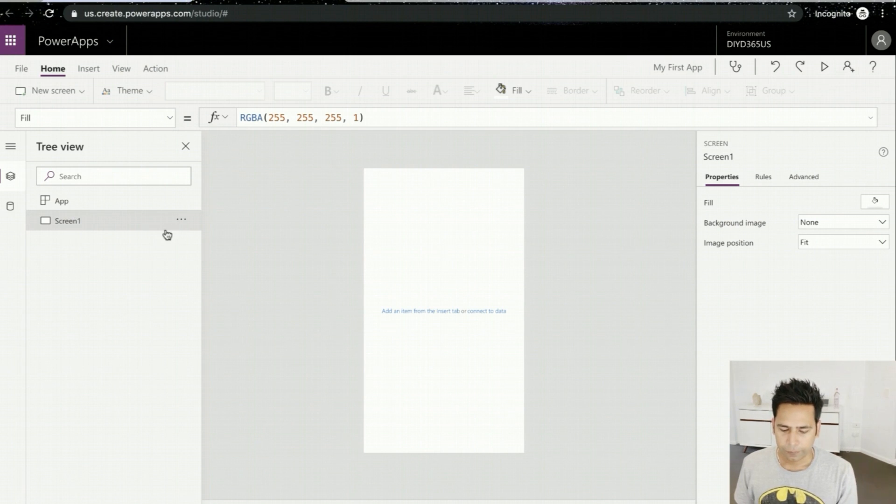
Rename the app's first screen as Home.
{"action": "left_click", "coordinate": [181, 222]}
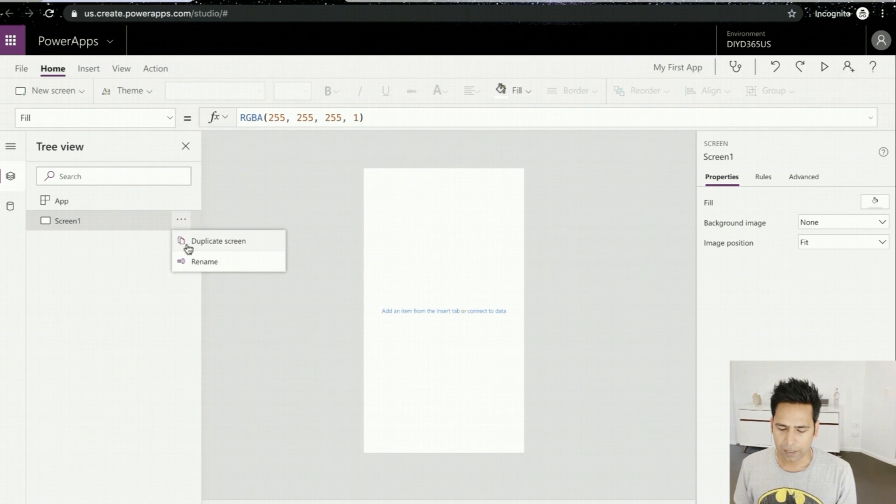
{"action": "left_click", "coordinate": [196, 262]}
{"action": "type", "text": "Home"}
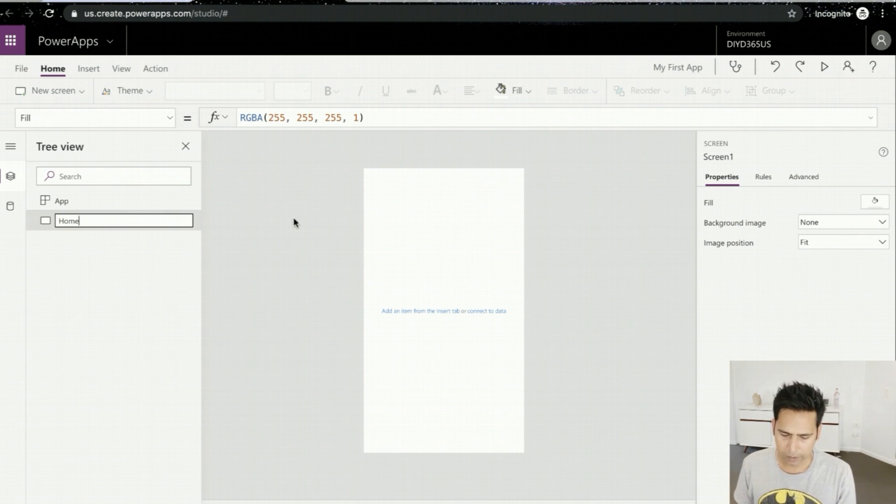
{"action": "left_click", "coordinate": [159, 246]}
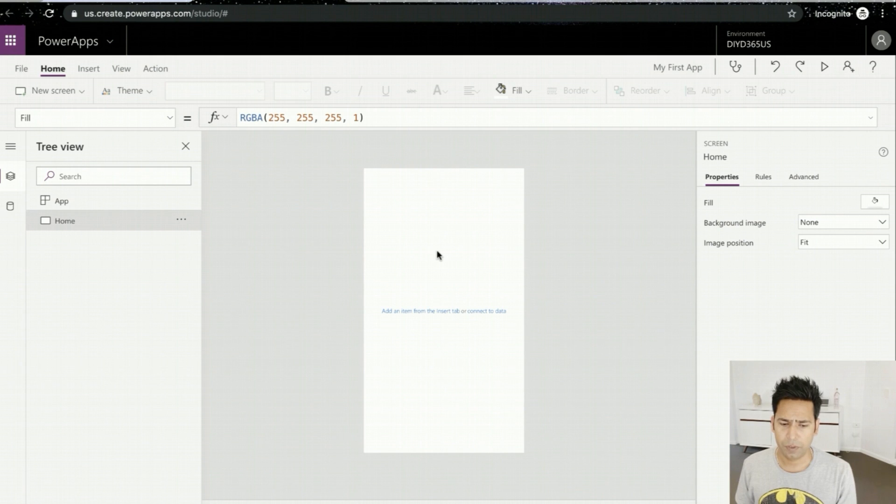
Insert a button in the upper part of the Home screen, at about X 162, Y 246.
{"action": "left_click", "coordinate": [91, 72]}
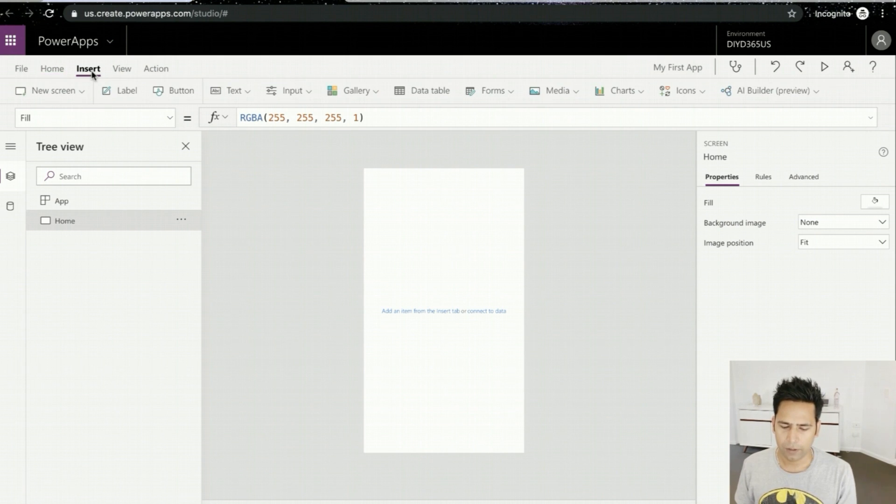
{"action": "left_click", "coordinate": [174, 95]}
{"action": "left_click_drag", "start_coordinate": [409, 196], "coordinate": [435, 241]}
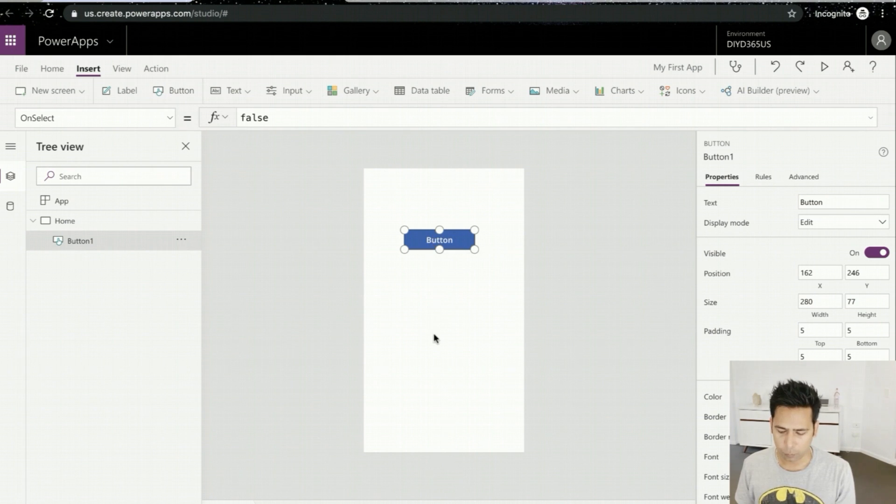
Paste two copies of the button and align them beneath it at X 162, at about Y 455 and Y 650.
{"action": "key", "text": "ctrl+v"}
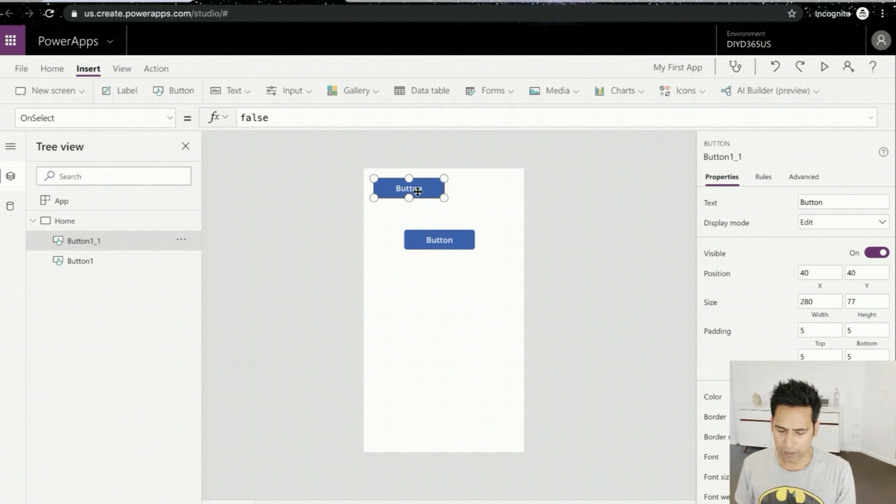
{"action": "left_click_drag", "start_coordinate": [413, 188], "coordinate": [449, 293]}
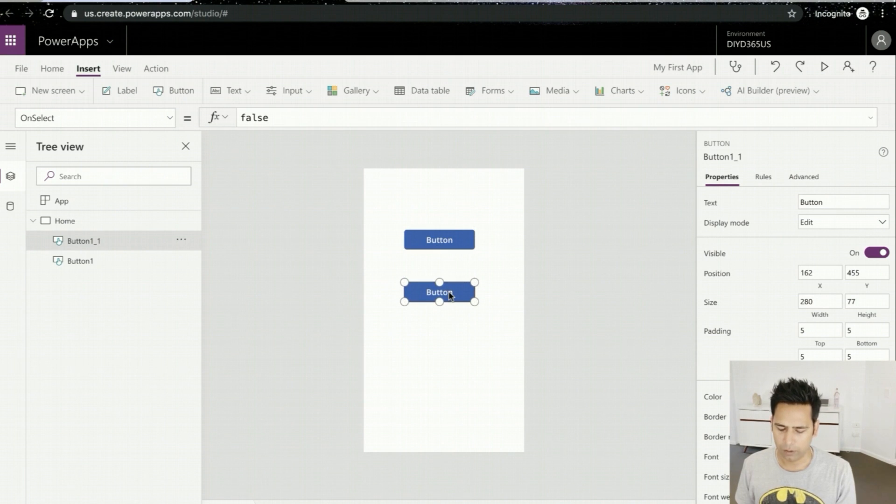
{"action": "key", "text": "ctrl+v"}
{"action": "left_click_drag", "start_coordinate": [414, 193], "coordinate": [445, 343]}
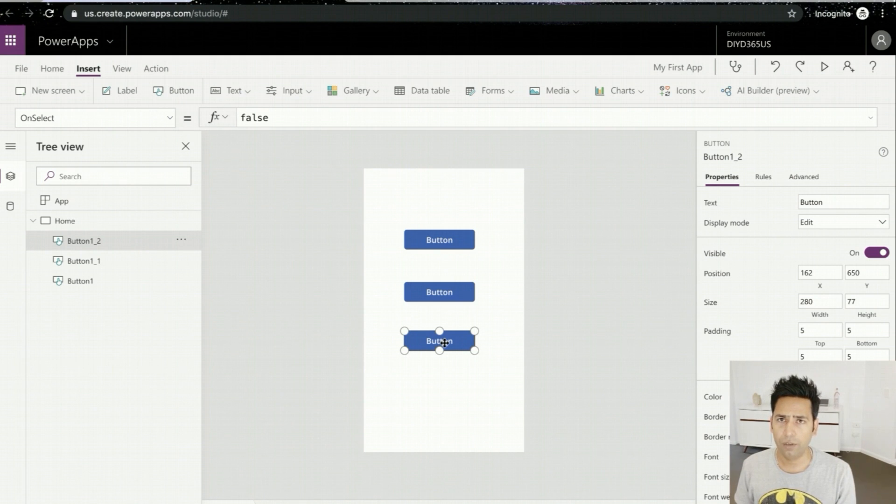
Open IMG_0036.jpg and review the hand-drawn plan of the app's landing page and screens.
{"action": "mouse_move", "coordinate": [19, 248]}
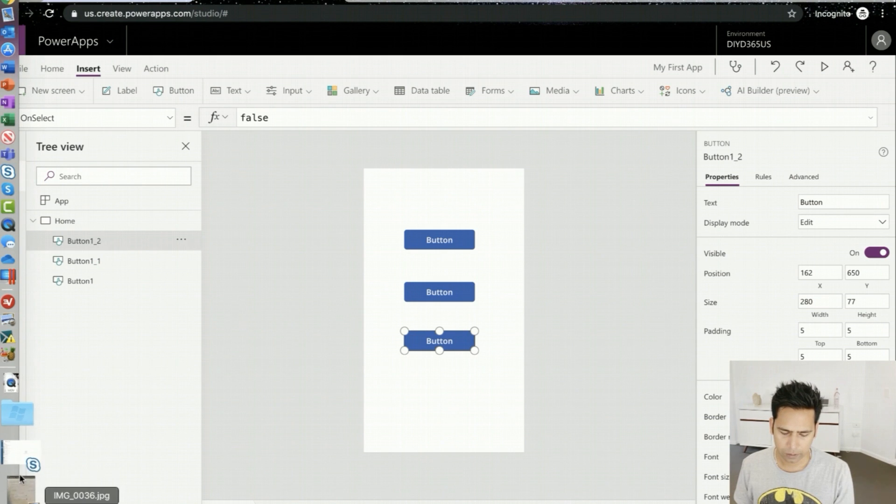
{"action": "left_click", "coordinate": [19, 485]}
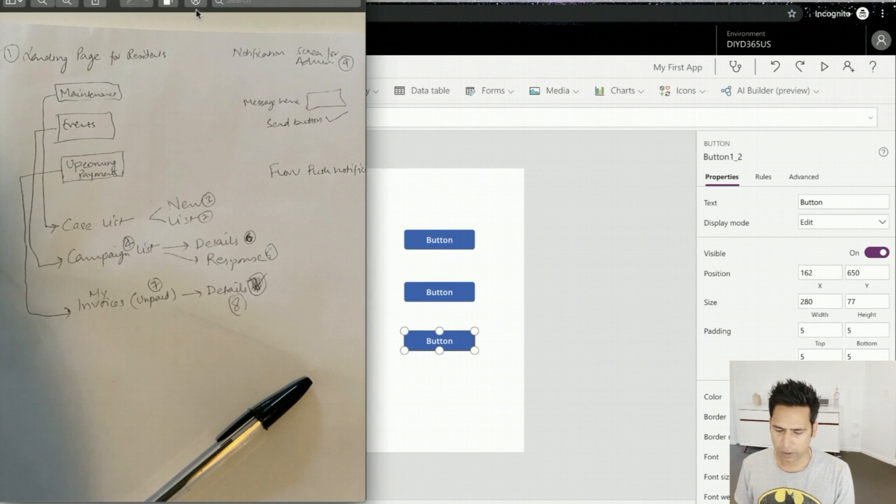
{"action": "left_click_drag", "start_coordinate": [182, 1], "coordinate": [404, 1]}
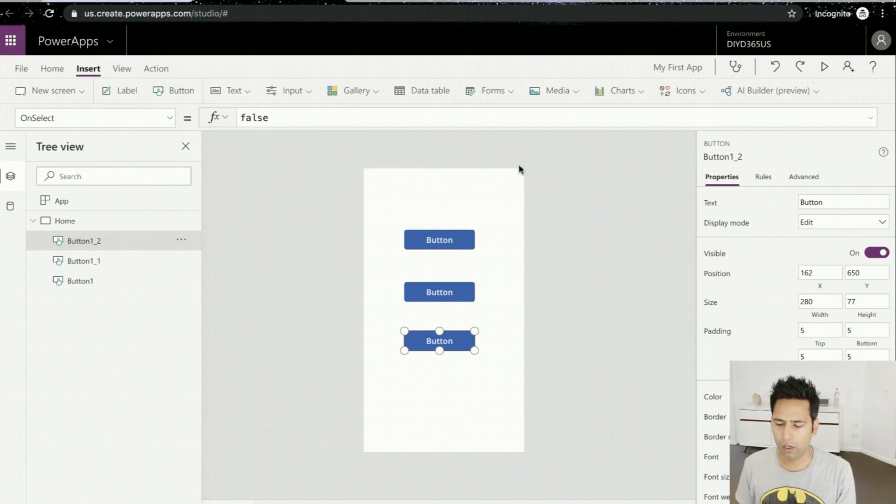
Insert an image on the Home screen, load firstapp.png into it and place it directly beneath the third button.
{"action": "left_click", "coordinate": [700, 96]}
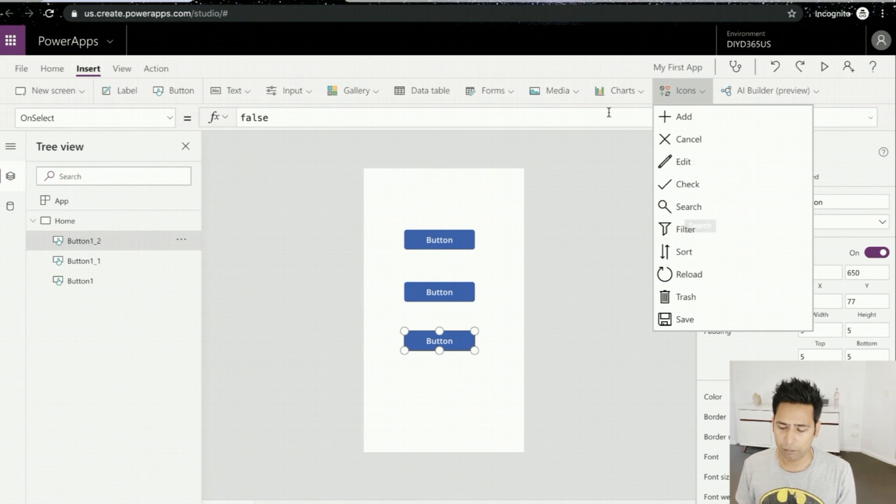
{"action": "left_click", "coordinate": [573, 94]}
{"action": "left_click", "coordinate": [567, 115]}
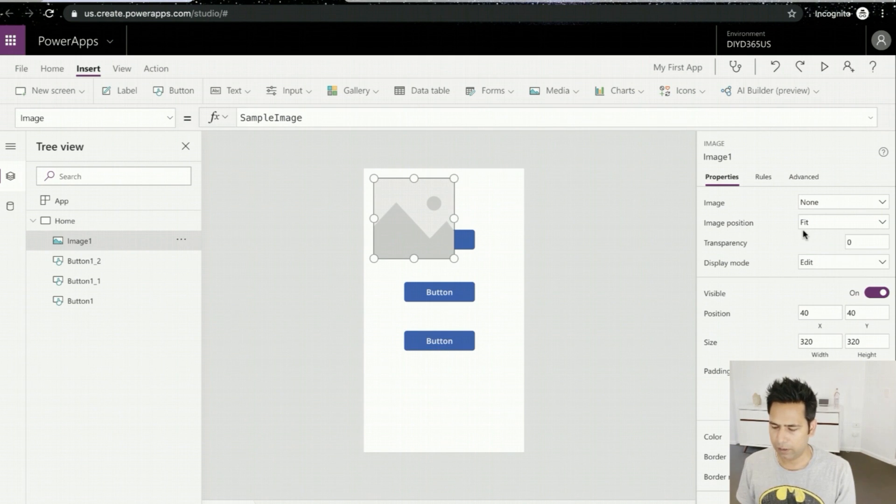
{"action": "left_click", "coordinate": [828, 204]}
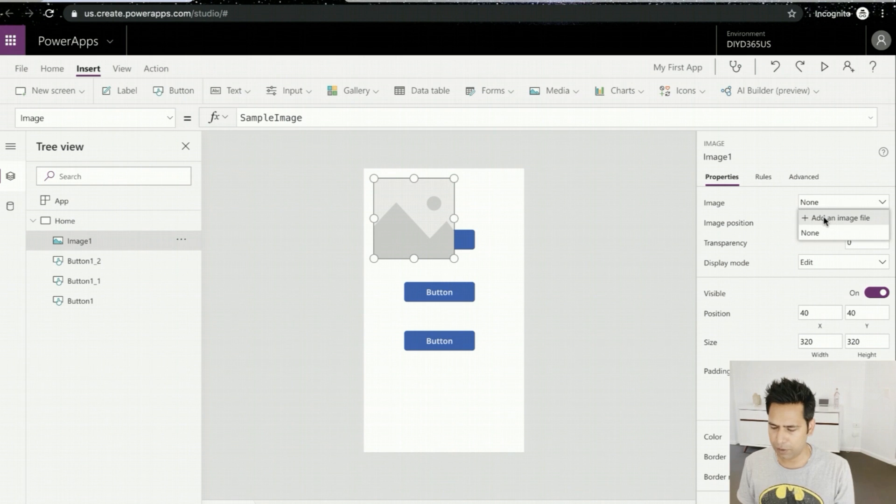
{"action": "left_click", "coordinate": [823, 218]}
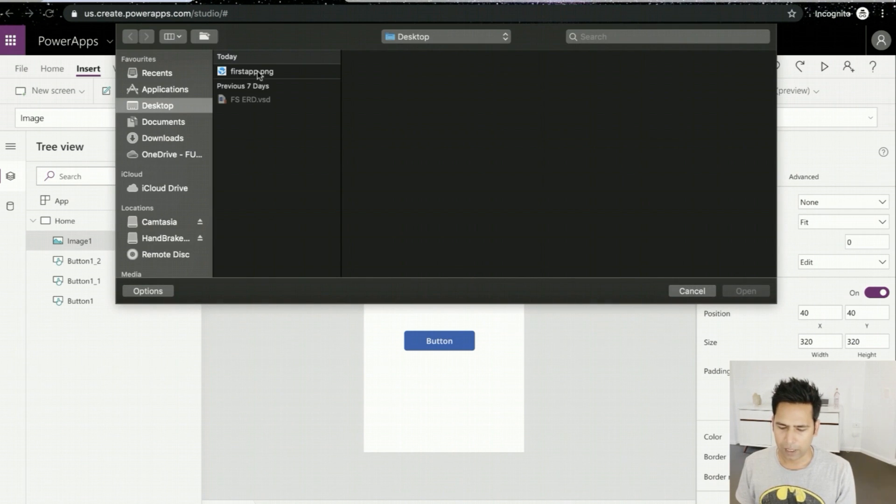
{"action": "left_click", "coordinate": [259, 73]}
{"action": "left_click", "coordinate": [743, 291]}
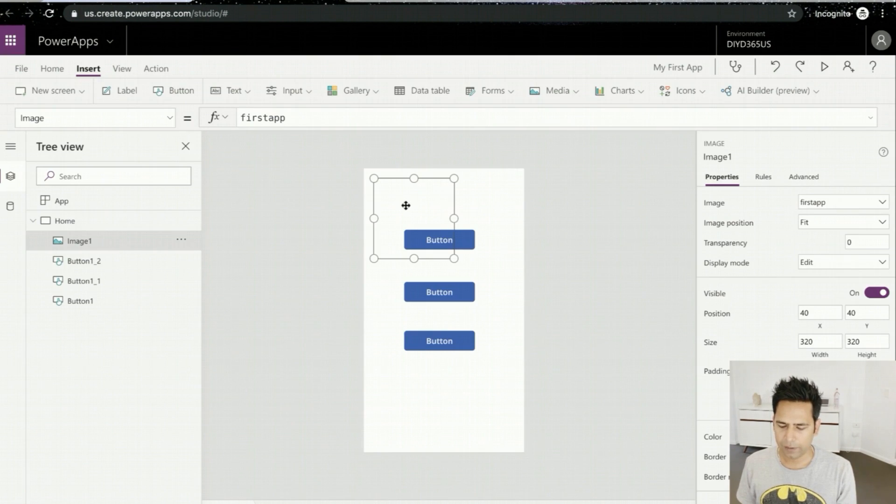
{"action": "left_click_drag", "start_coordinate": [406, 202], "coordinate": [437, 375]}
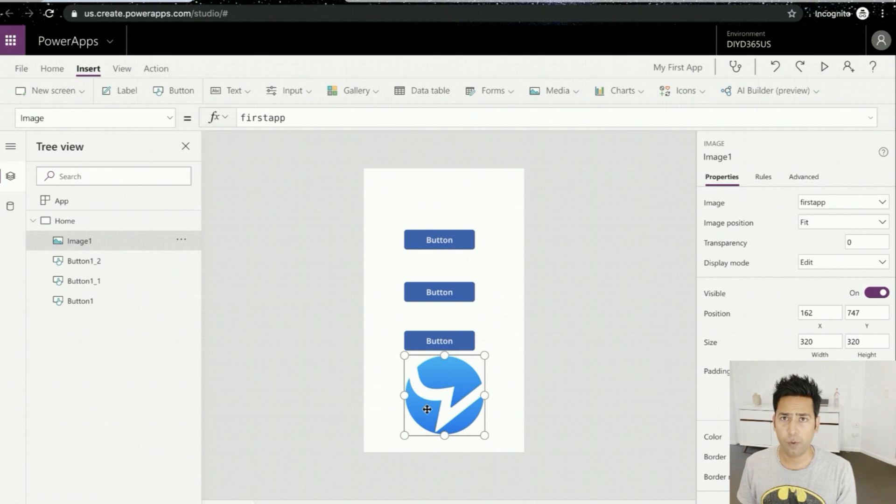
Examine the OnSelect property of the image and of the third button.
{"action": "left_click", "coordinate": [167, 124]}
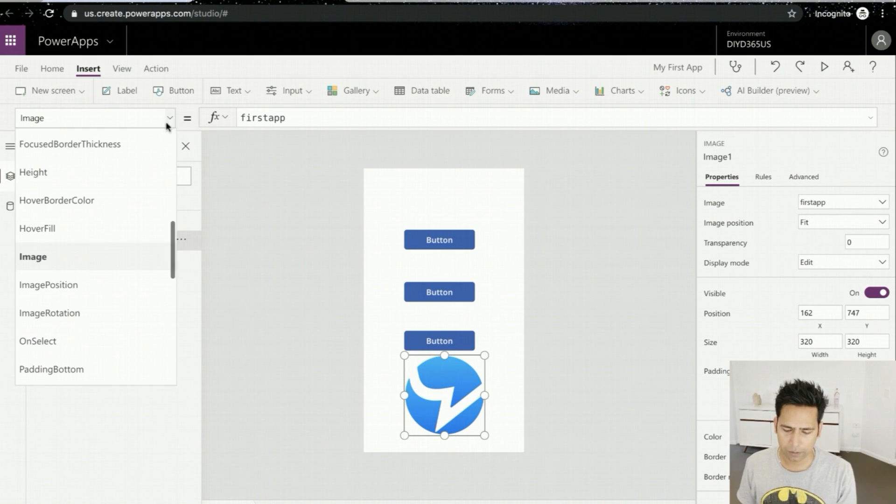
{"action": "left_click", "coordinate": [62, 348]}
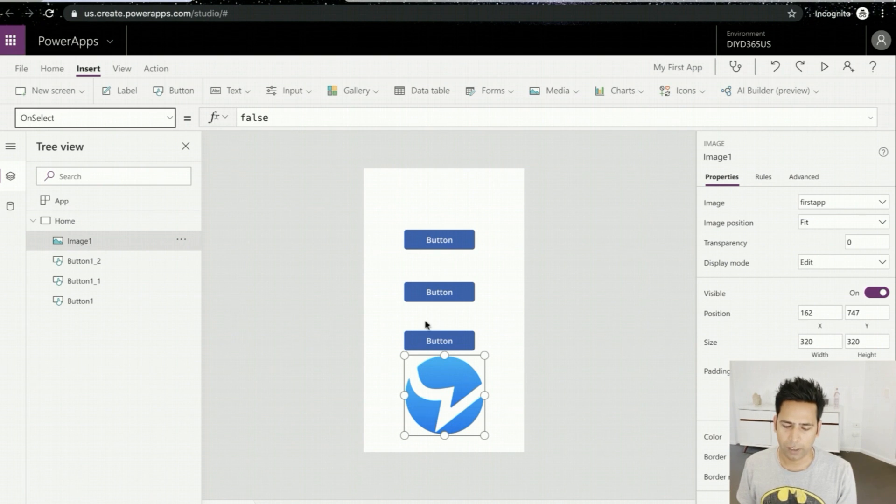
{"action": "left_click", "coordinate": [435, 340]}
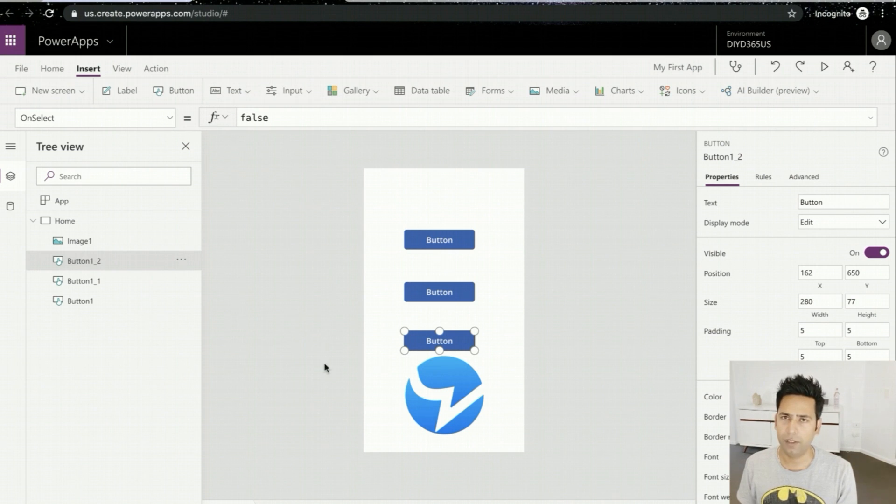
Delete the firstapp image from the Home screen.
{"action": "left_click", "coordinate": [442, 410]}
{"action": "key", "text": "Delete"}
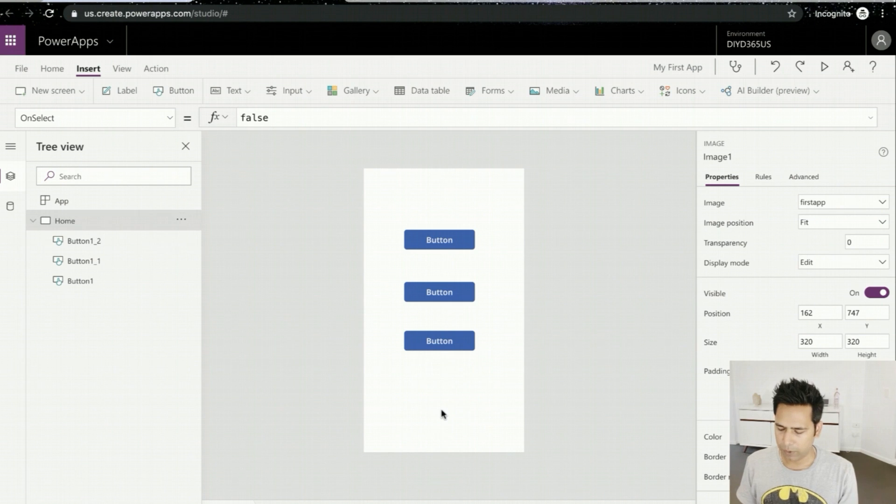
Change the text of the topmost button to "Service Requests".
{"action": "left_click", "coordinate": [431, 237]}
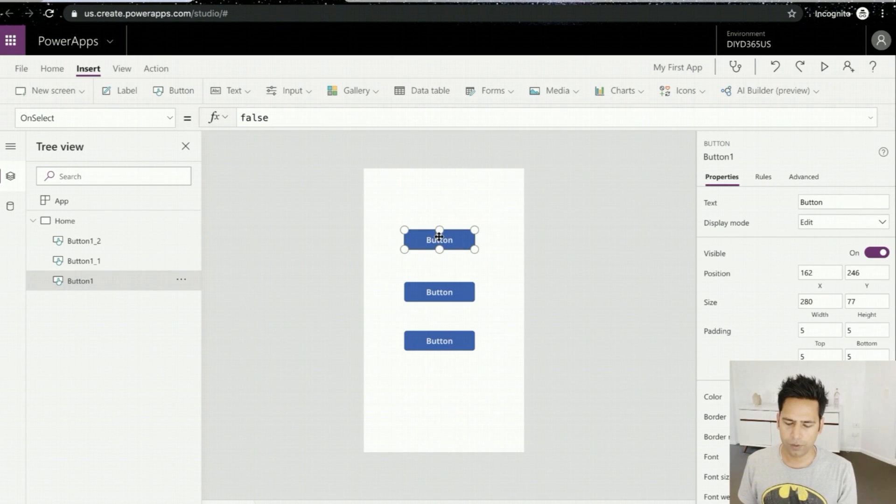
{"action": "double_click", "coordinate": [445, 242]}
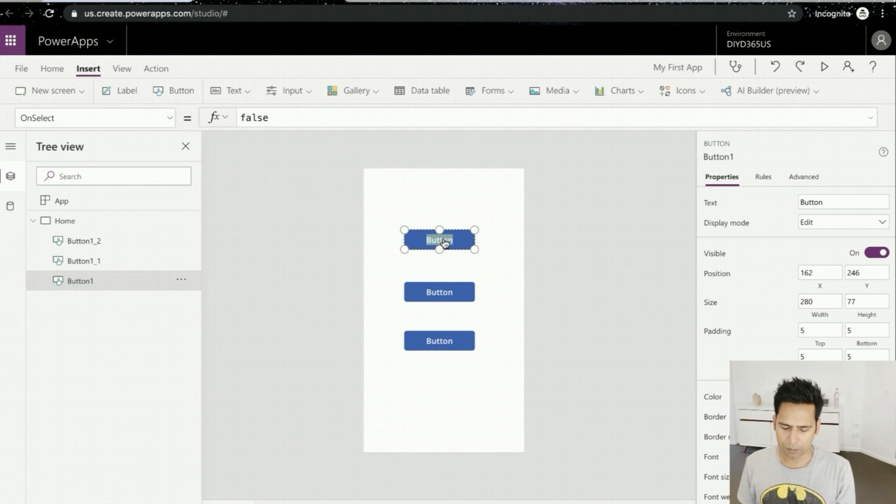
{"action": "type", "text": "Serv"}
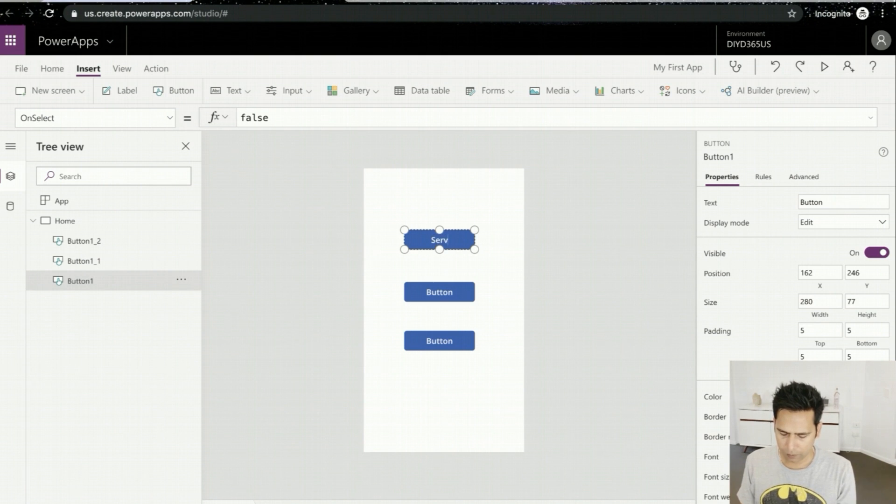
{"action": "type", "text": "ice Requests"}
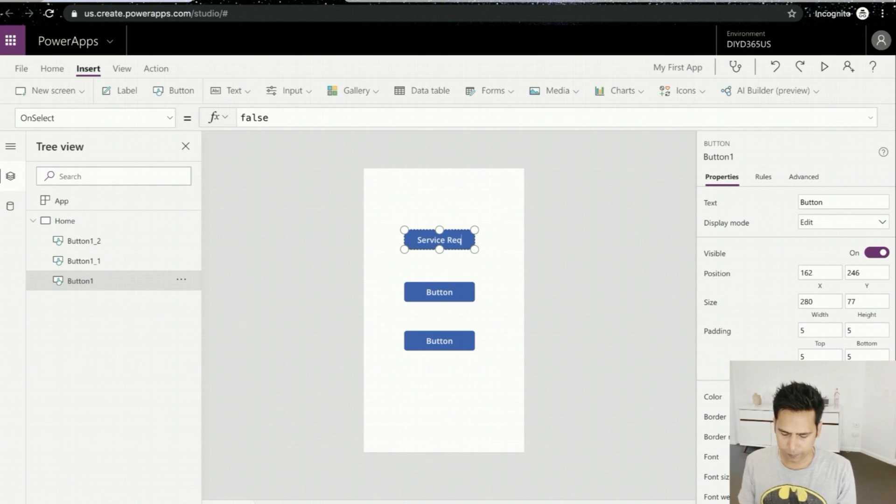
Change the text of the middle button to "Club Events".
{"action": "left_click", "coordinate": [454, 288]}
{"action": "left_click", "coordinate": [454, 289]}
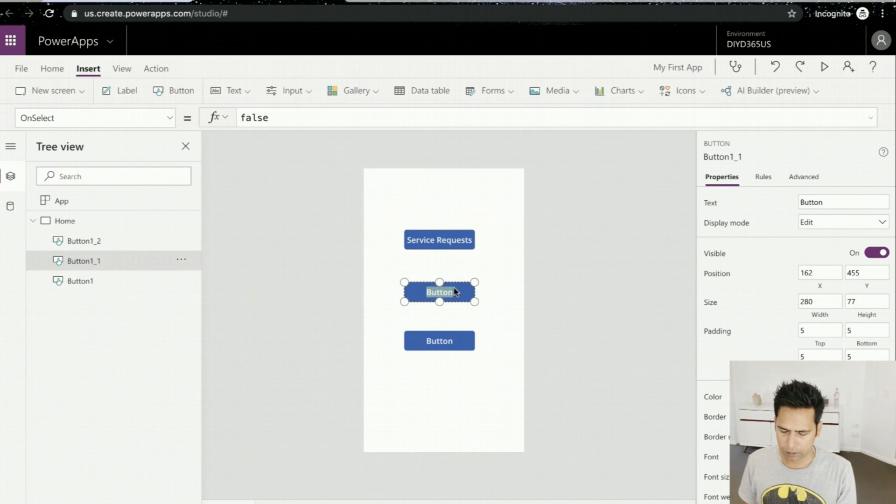
{"action": "type", "text": "Club "}
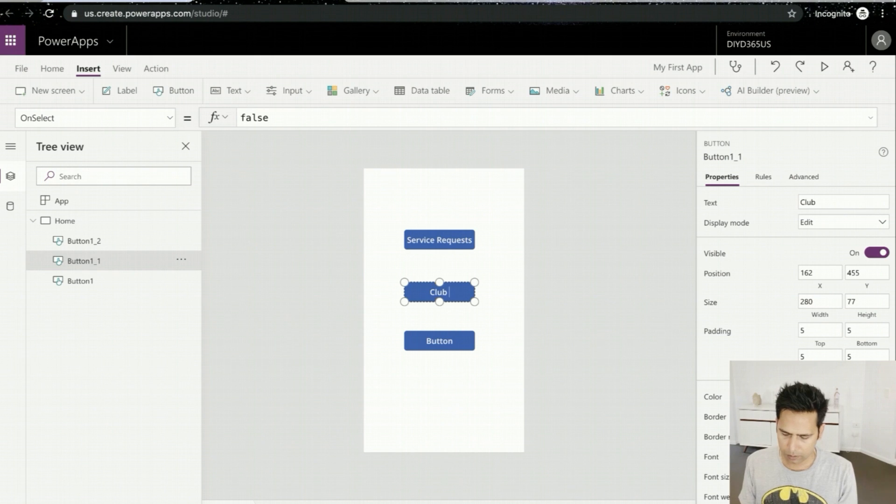
{"action": "type", "text": "Events"}
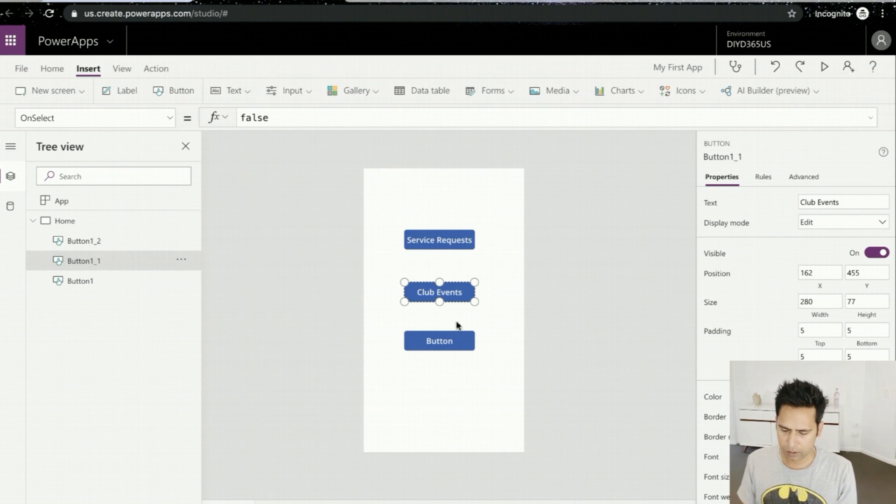
Change the third button's text to "Upcoming Payments" and stretch the button upward to a height of about 84.
{"action": "left_click", "coordinate": [443, 340]}
{"action": "left_click", "coordinate": [444, 340]}
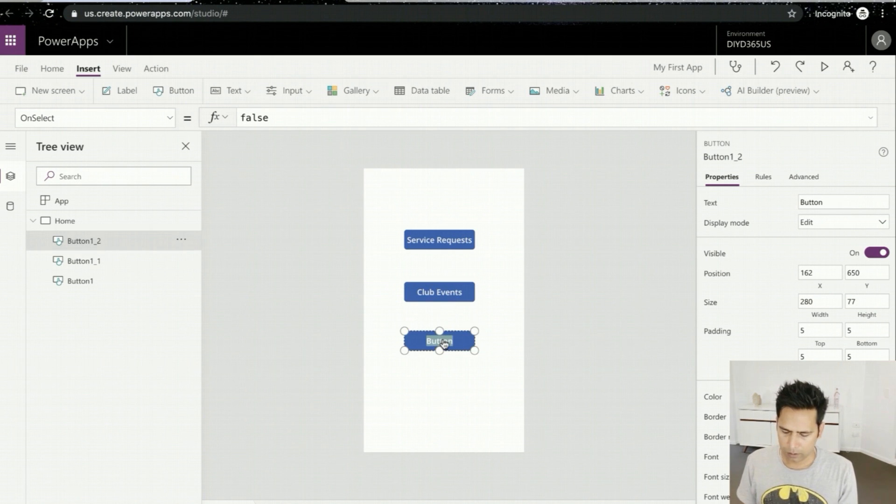
{"action": "type", "text": "Upcomin"}
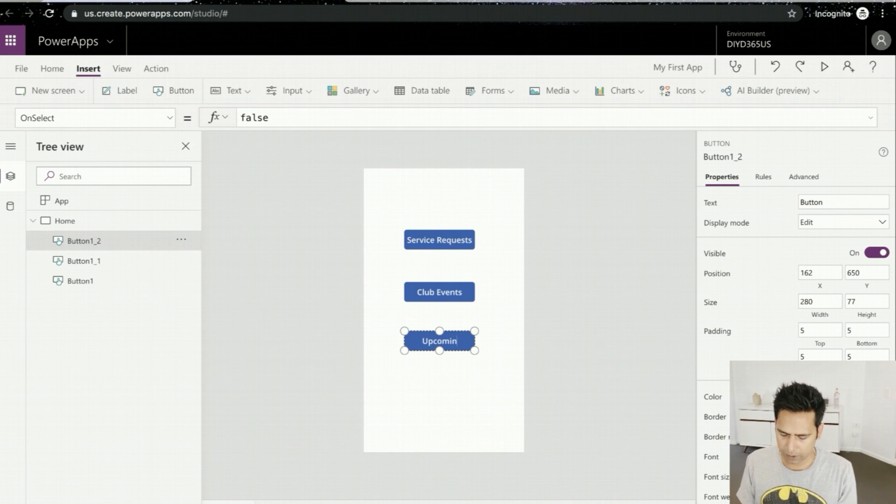
{"action": "type", "text": "g Payments"}
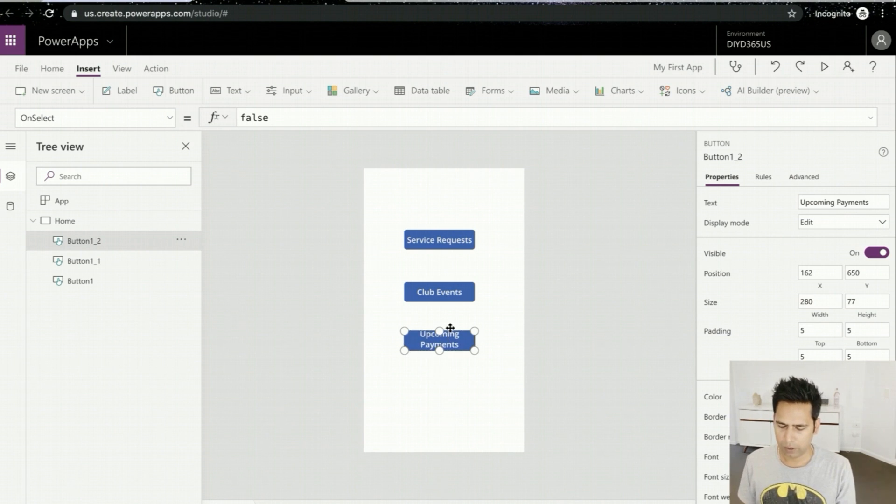
{"action": "left_click_drag", "start_coordinate": [439, 331], "coordinate": [439, 327]}
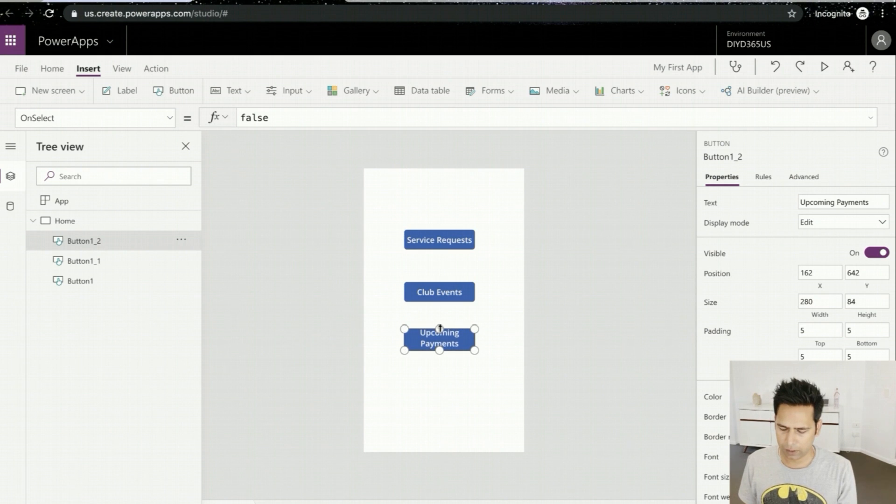
{"action": "left_click", "coordinate": [450, 378]}
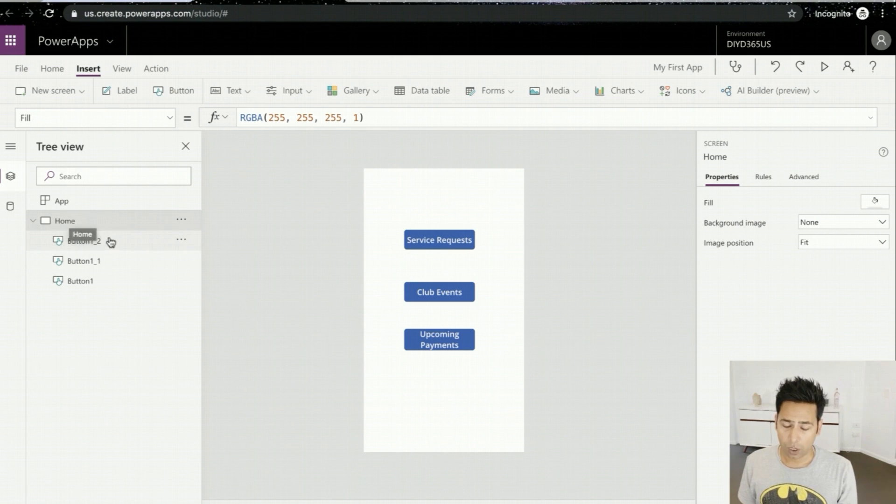
Rename the Service Requests button control to btnServiceRequest and copy that name.
{"action": "left_click", "coordinate": [118, 282]}
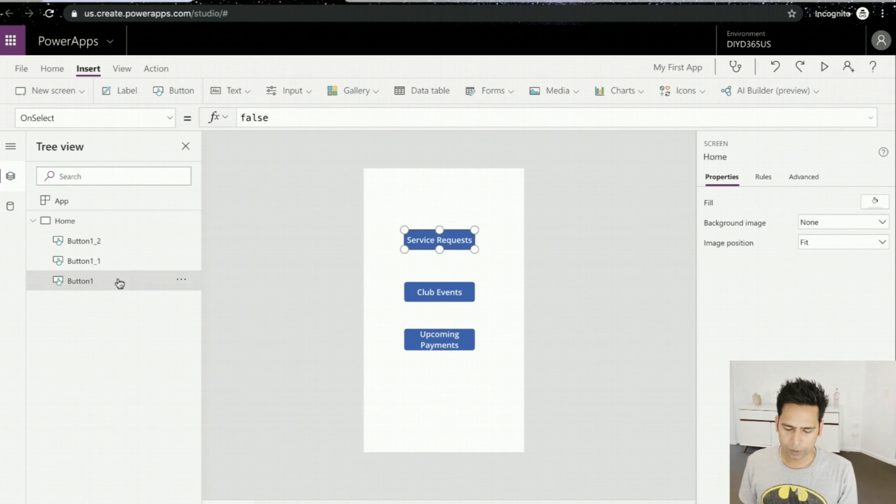
{"action": "left_click", "coordinate": [181, 280]}
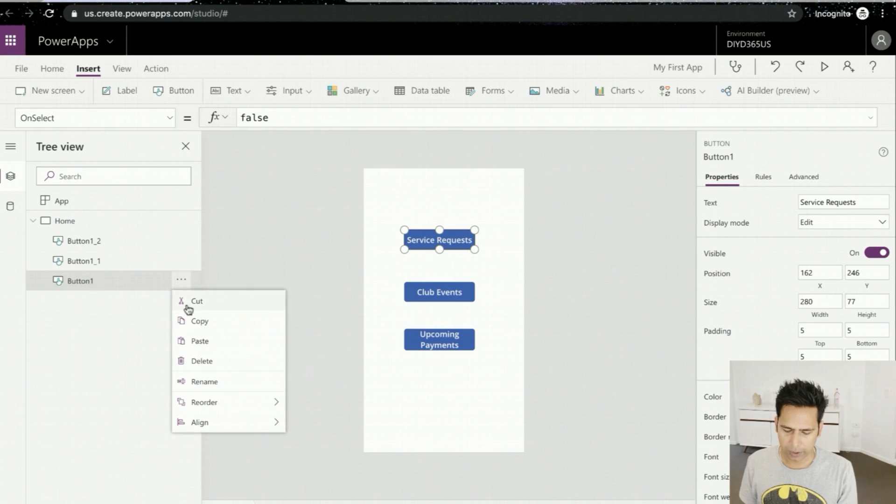
{"action": "left_click", "coordinate": [195, 388]}
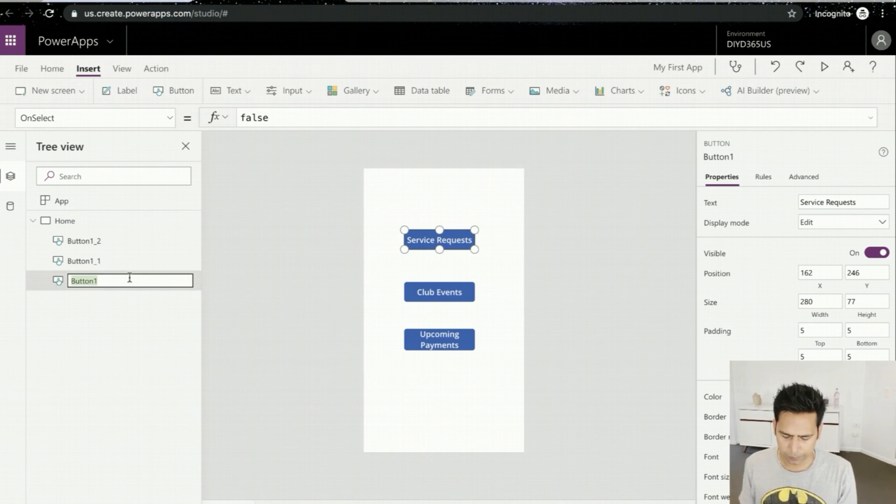
{"action": "type", "text": "btnS"}
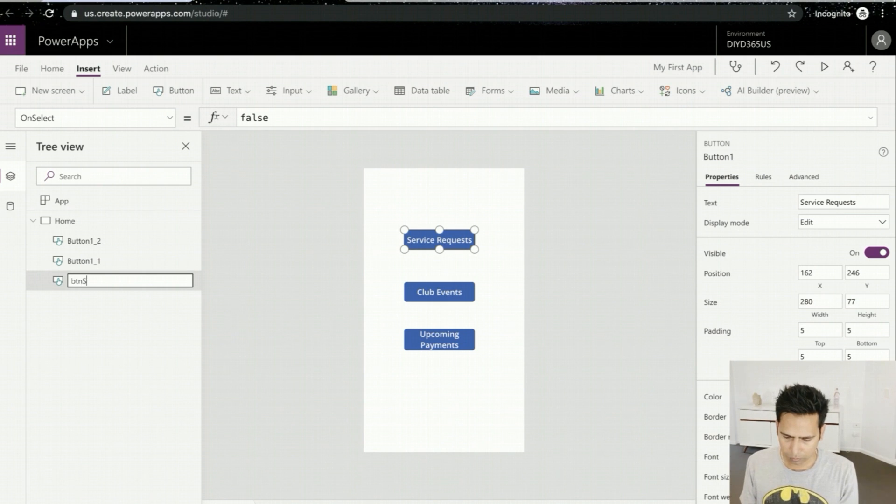
{"action": "type", "text": "ervice"}
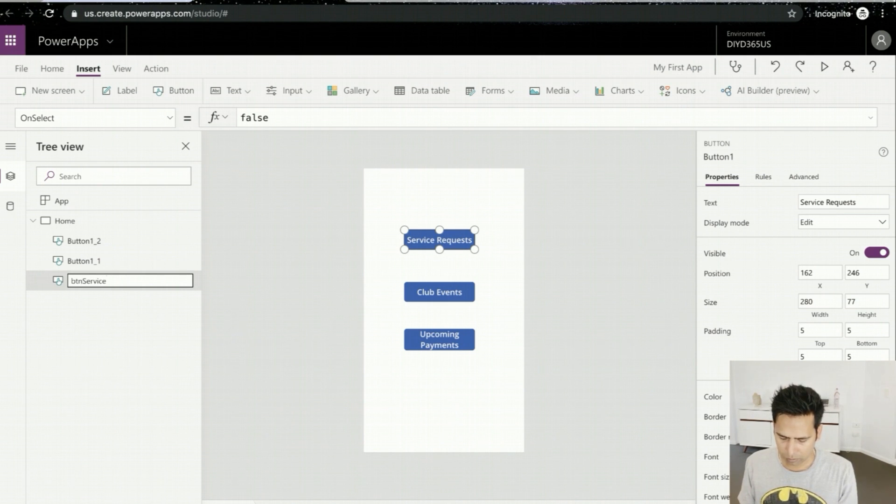
{"action": "type", "text": "Request"}
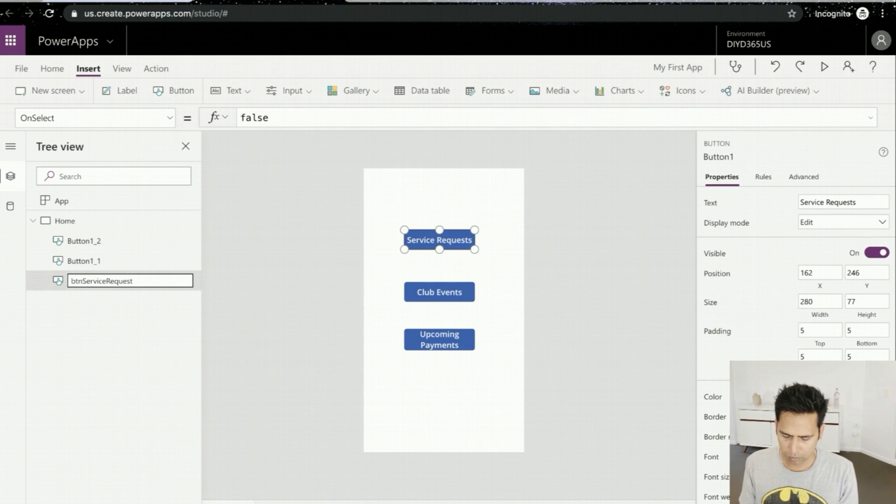
{"action": "double_click", "coordinate": [138, 281]}
{"action": "key", "text": "ctrl+c"}
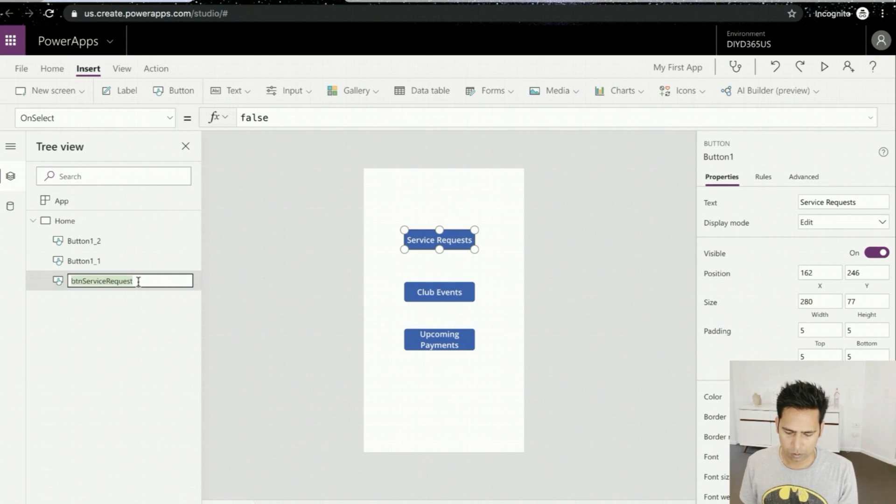
{"action": "key", "text": "Return"}
Rename the Club Events button control to btnCampaigns.
{"action": "left_click", "coordinate": [149, 263]}
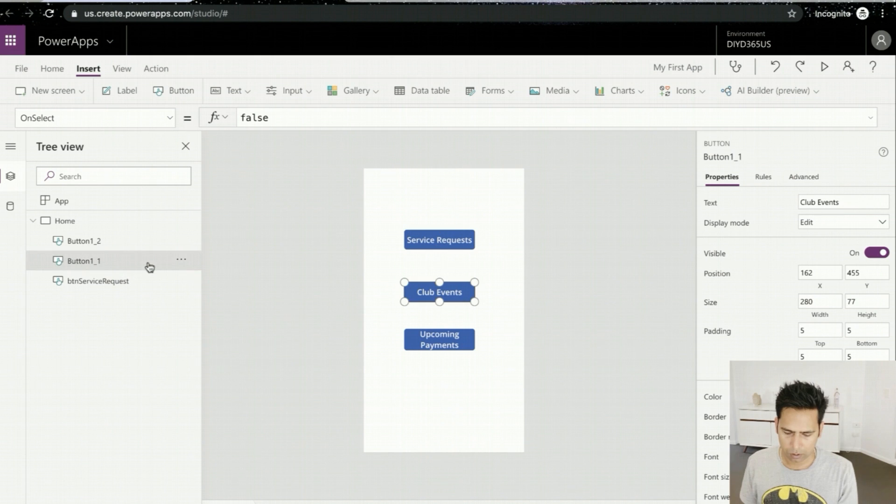
{"action": "left_click", "coordinate": [181, 259]}
{"action": "left_click", "coordinate": [196, 361]}
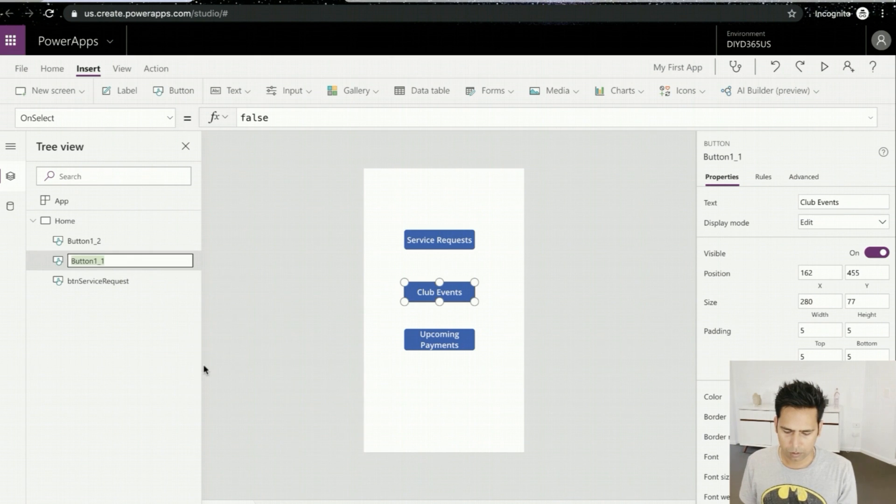
{"action": "key", "text": "ctrl+v"}
{"action": "key", "text": "BackSpace"}
{"action": "key", "text": "BackSpace"}
{"action": "key", "text": "BackSpace"}
{"action": "key", "text": "BackSpace"}
{"action": "key", "text": "BackSpace"}
{"action": "key", "text": "BackSpace"}
{"action": "key", "text": "BackSpace"}
{"action": "key", "text": "BackSpace"}
{"action": "key", "text": "BackSpace"}
{"action": "key", "text": "BackSpace"}
{"action": "key", "text": "BackSpace"}
{"action": "key", "text": "BackSpace"}
{"action": "key", "text": "BackSpace"}
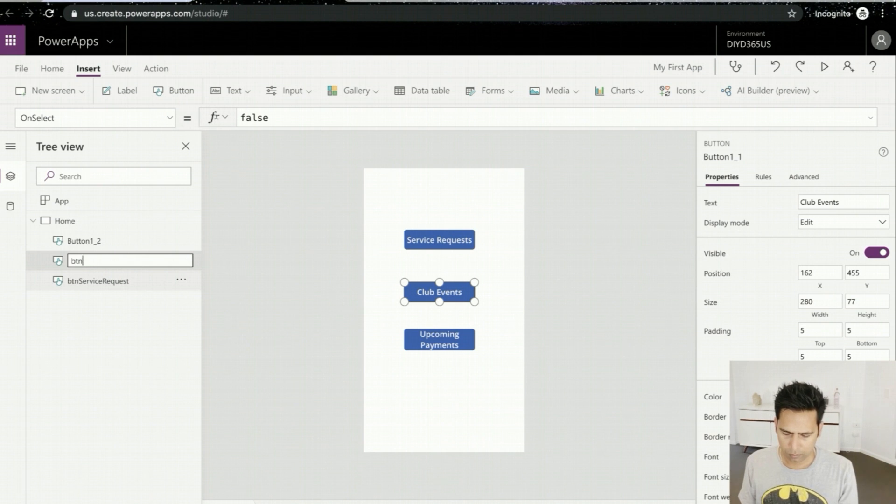
{"action": "type", "text": "Campaigns"}
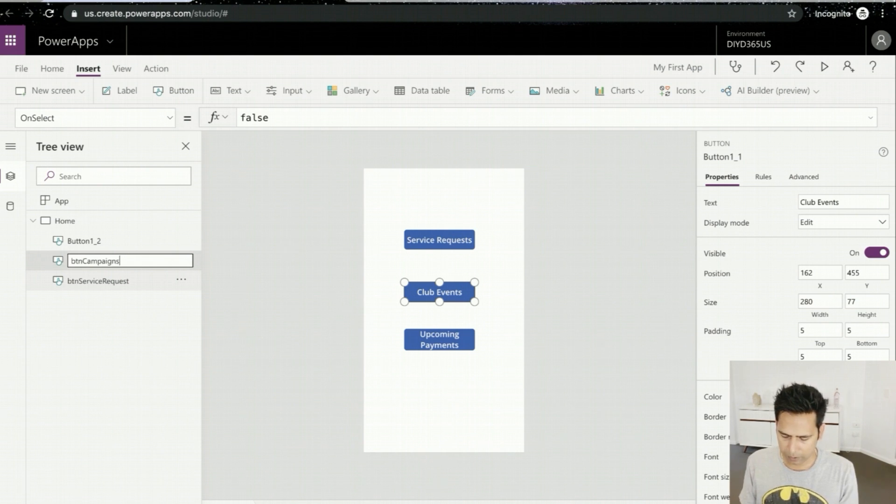
{"action": "key", "text": "Return"}
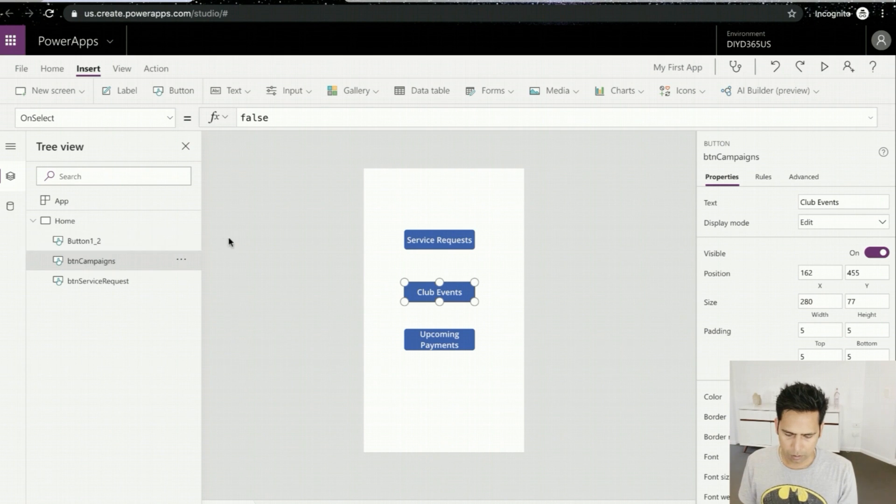
Rename the Upcoming Payments button control to btnInvoices.
{"action": "left_click", "coordinate": [172, 240]}
{"action": "left_click", "coordinate": [181, 240]}
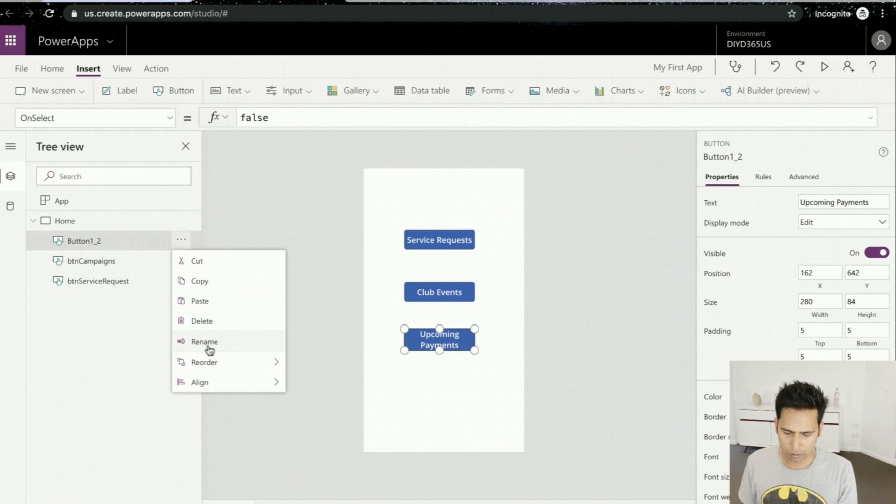
{"action": "left_click", "coordinate": [207, 346]}
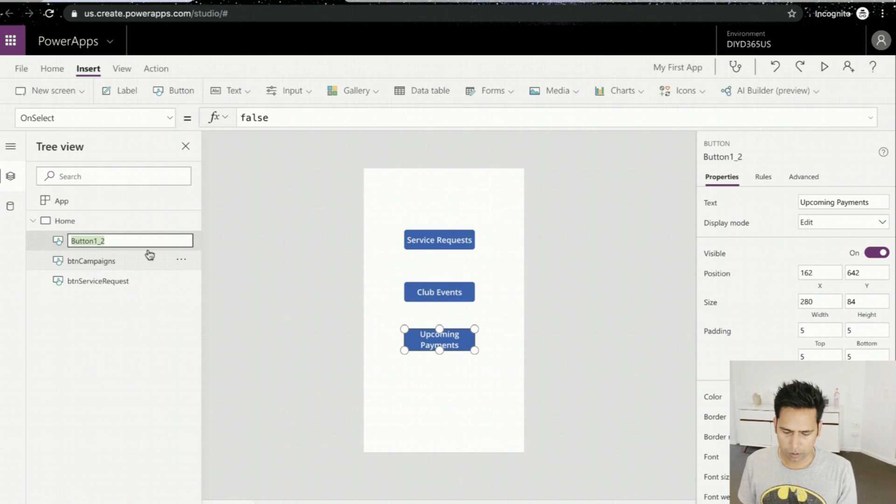
{"action": "type", "text": "btnServiceRequest"}
{"action": "key", "text": "BackSpace"}
{"action": "key", "text": "BackSpace"}
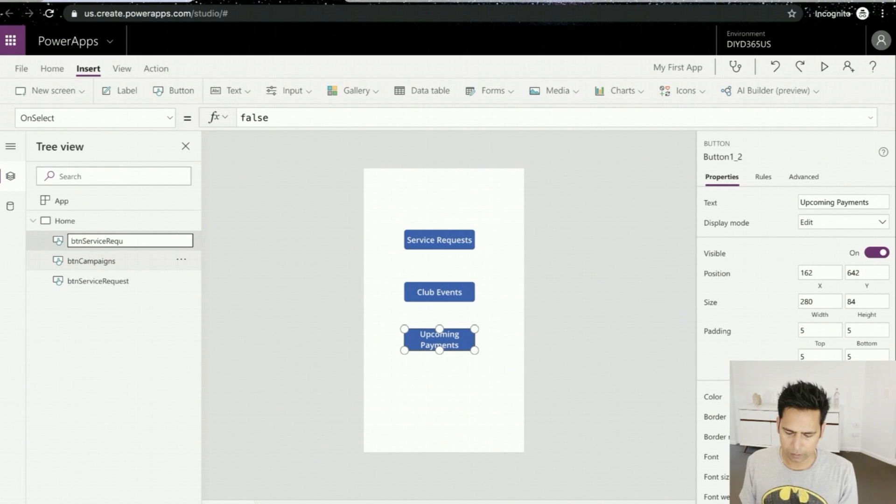
{"action": "key", "text": "BackSpace"}
{"action": "key", "text": "BackSpace"}
{"action": "key", "text": "BackSpace"}
{"action": "key", "text": "BackSpace"}
{"action": "key", "text": "BackSpace"}
{"action": "key", "text": "BackSpace"}
{"action": "key", "text": "BackSpace"}
{"action": "key", "text": "BackSpace"}
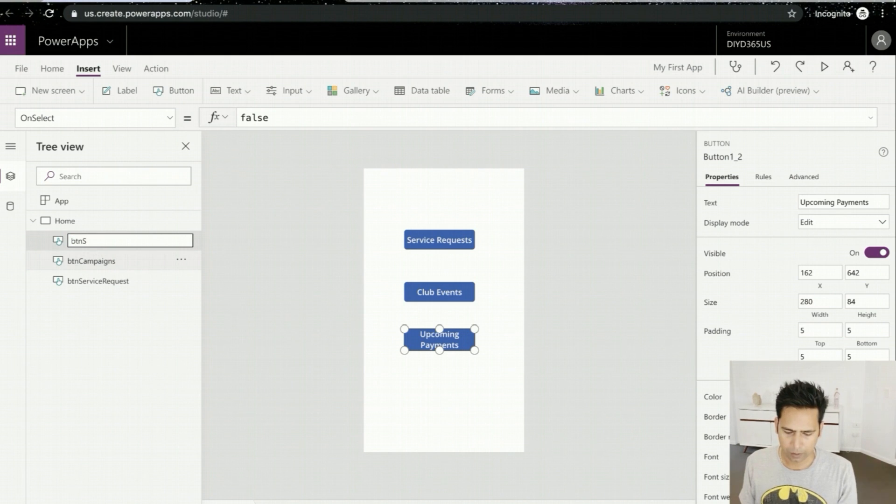
{"action": "type", "text": "Invoices"}
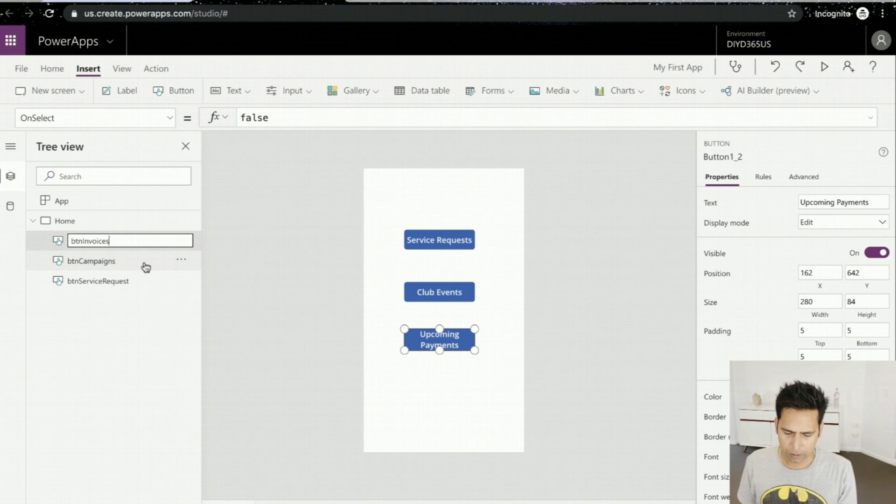
{"action": "key", "text": "Return"}
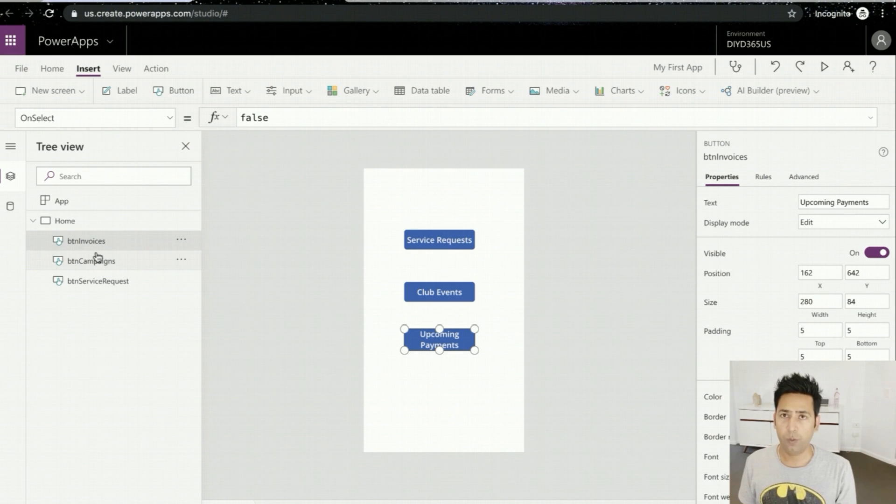
Add a new screen to the app using the List layout.
{"action": "left_click", "coordinate": [434, 239]}
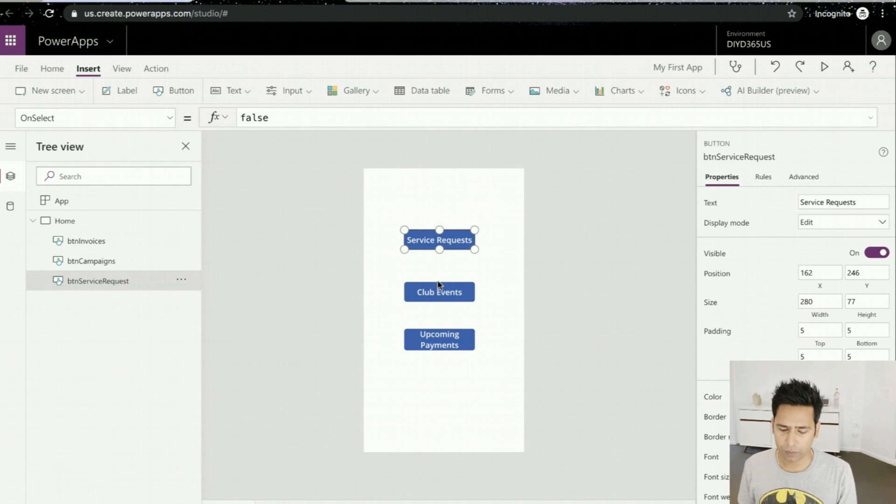
{"action": "left_click", "coordinate": [92, 228]}
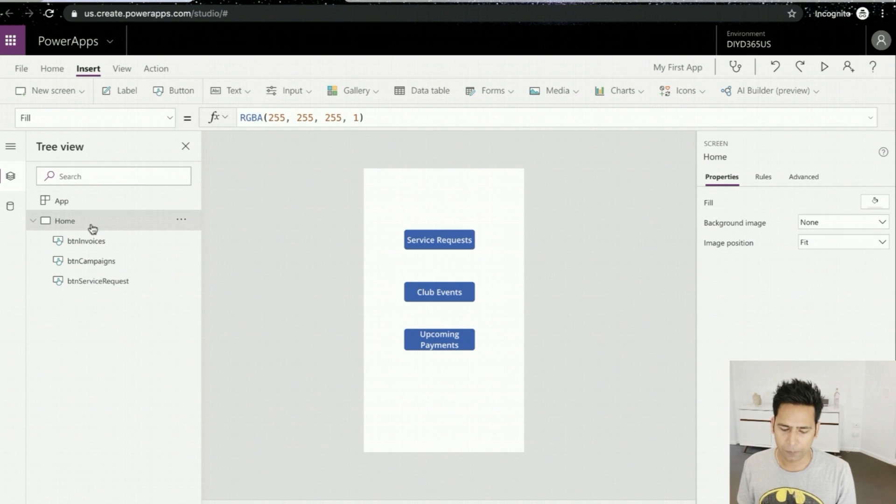
{"action": "left_click", "coordinate": [82, 94]}
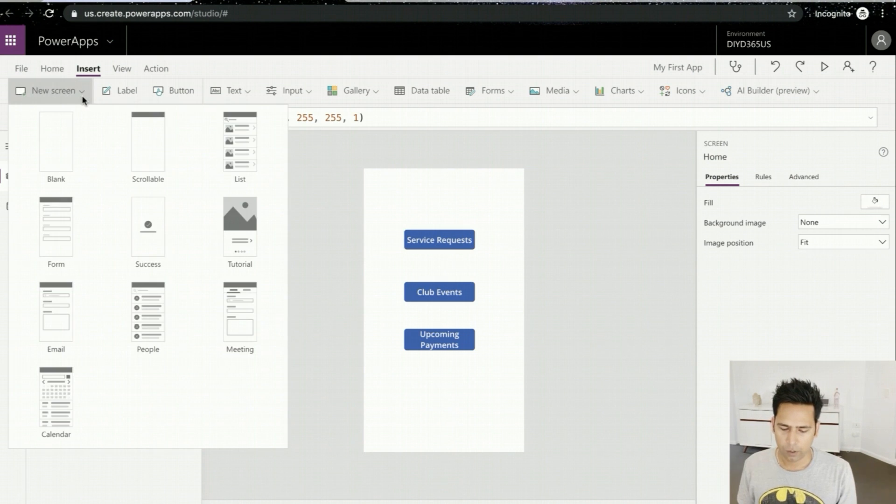
{"action": "left_click", "coordinate": [247, 158]}
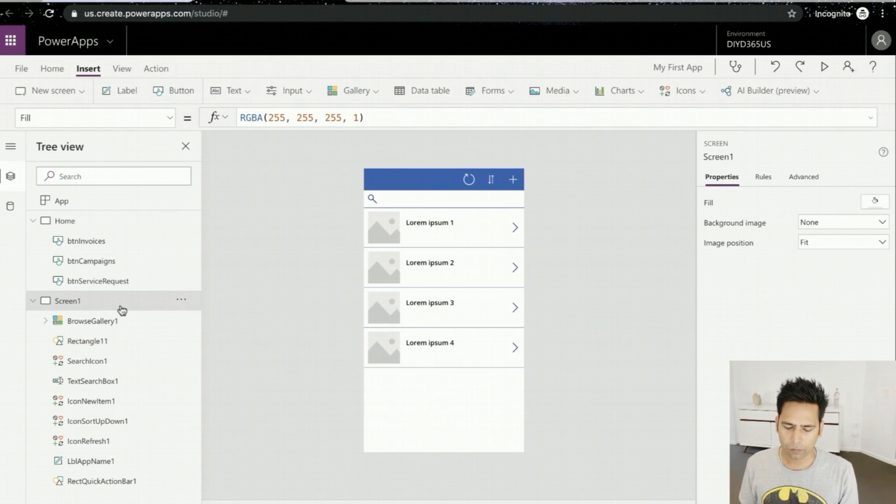
Rename the new list screen Screen1 to lstServiceRequests.
{"action": "left_click", "coordinate": [179, 304]}
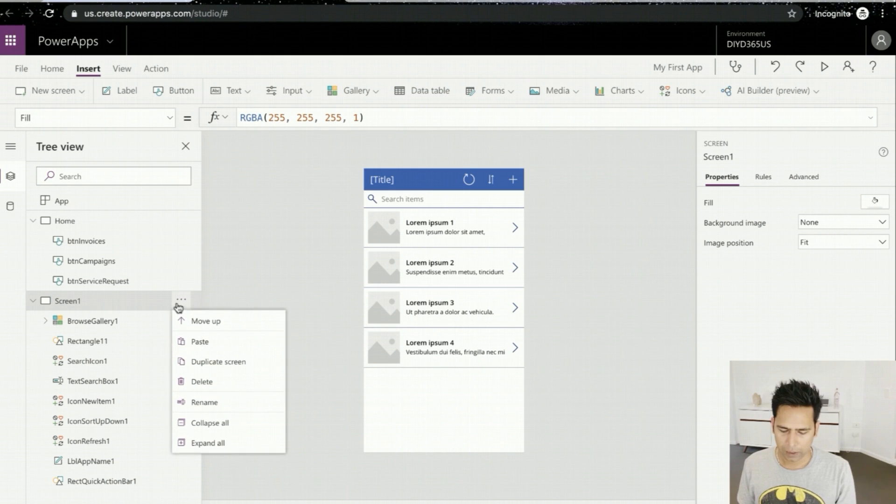
{"action": "left_click", "coordinate": [227, 404]}
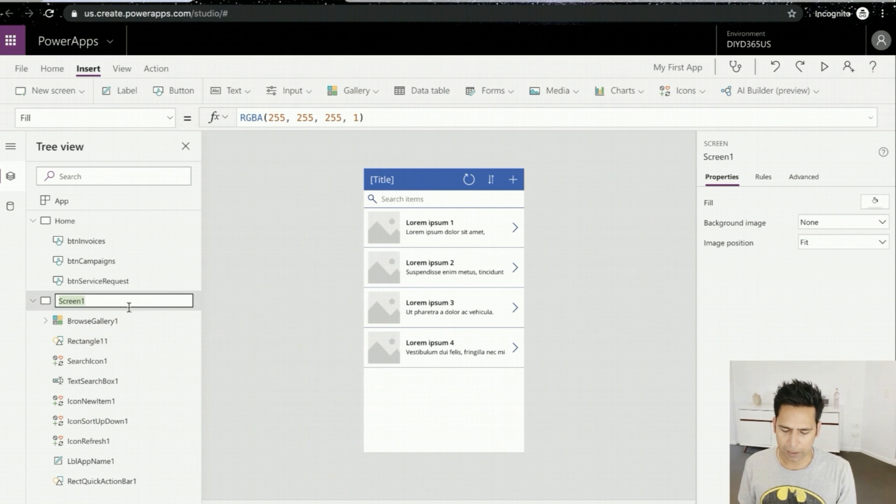
{"action": "type", "text": "Se"}
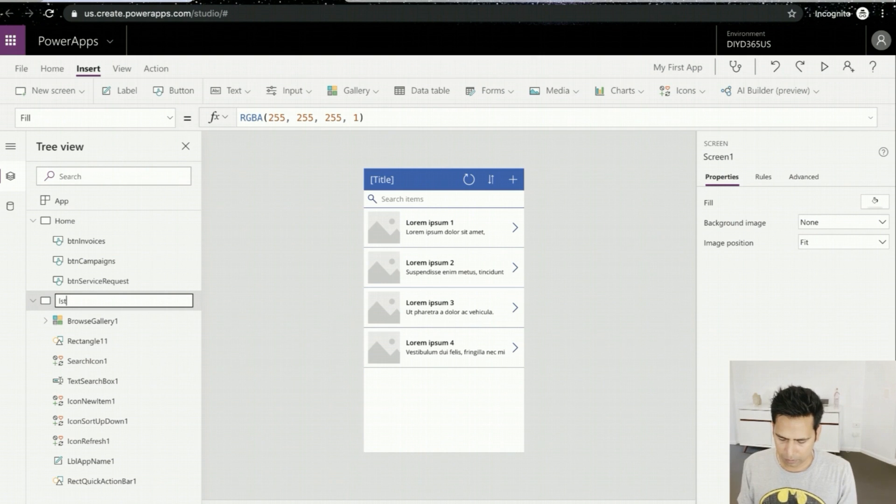
{"action": "type", "text": "tServic"}
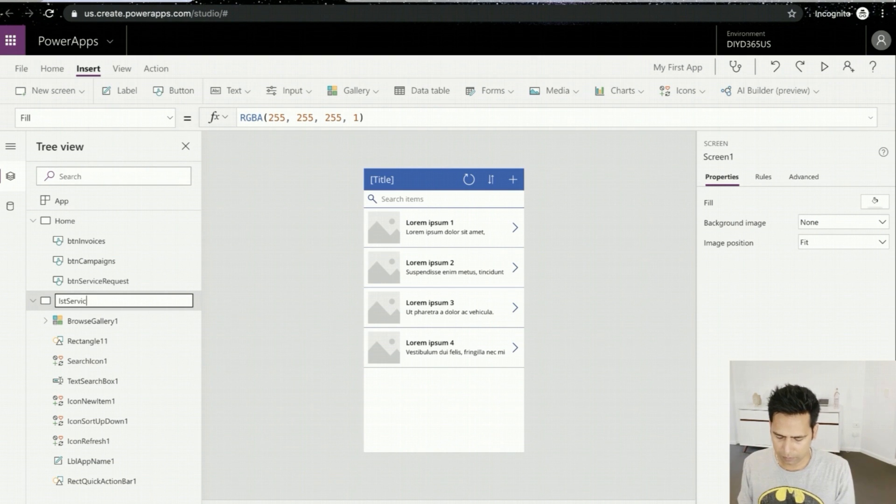
{"action": "type", "text": "eReque"}
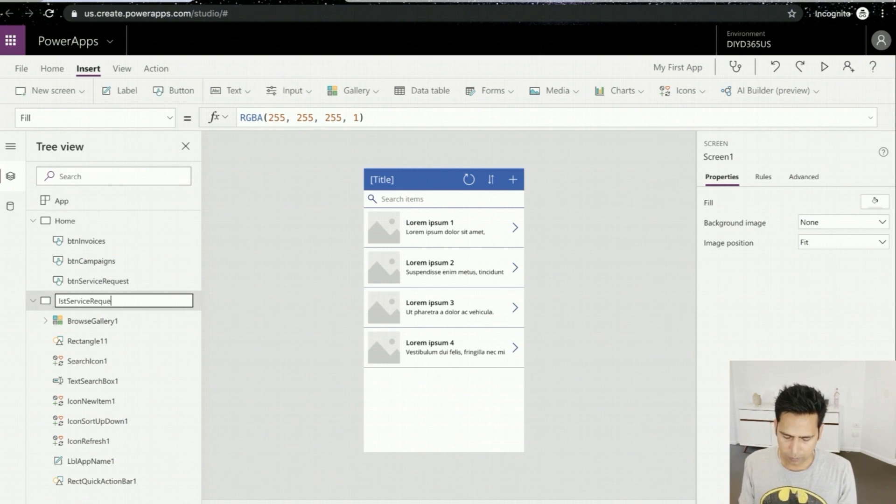
{"action": "type", "text": "sts"}
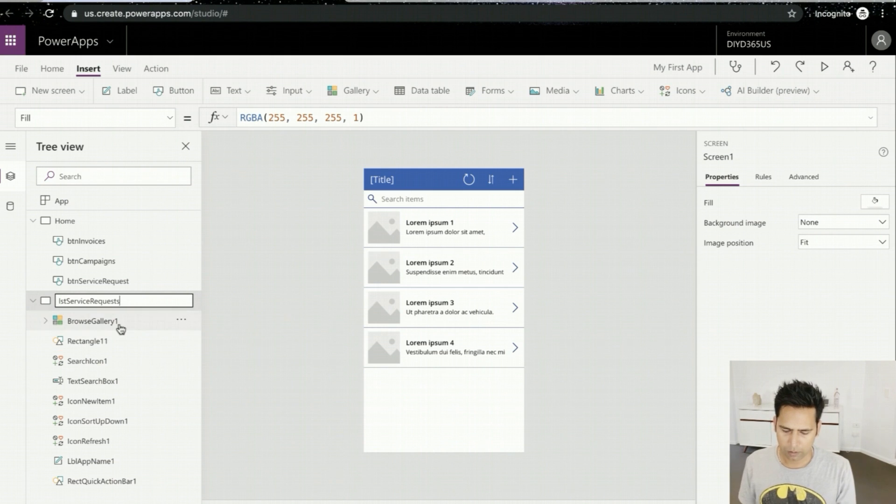
{"action": "key", "text": "Return"}
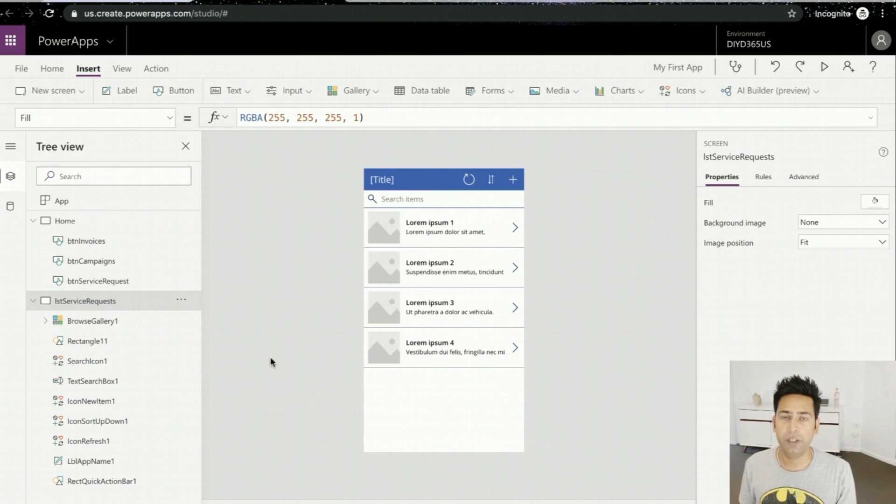
Connect the gallery on the lstServiceRequests screen to the Cases data source.
{"action": "left_click", "coordinate": [434, 336]}
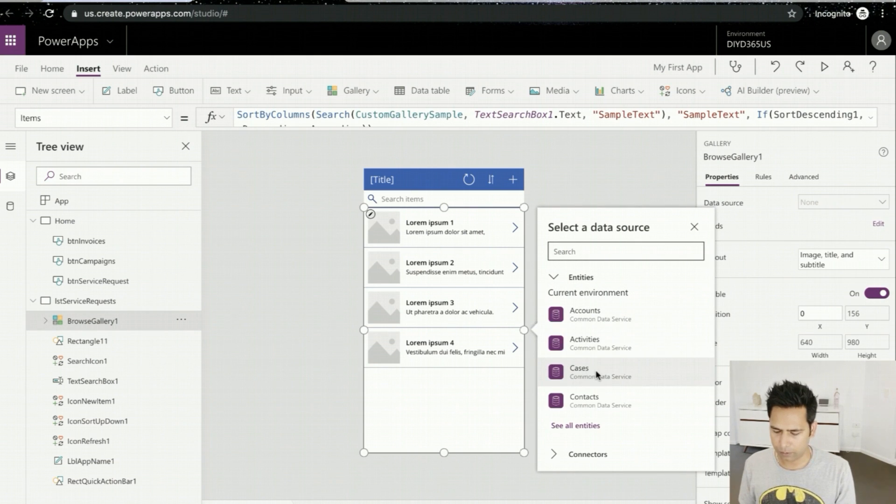
{"action": "left_click", "coordinate": [595, 370]}
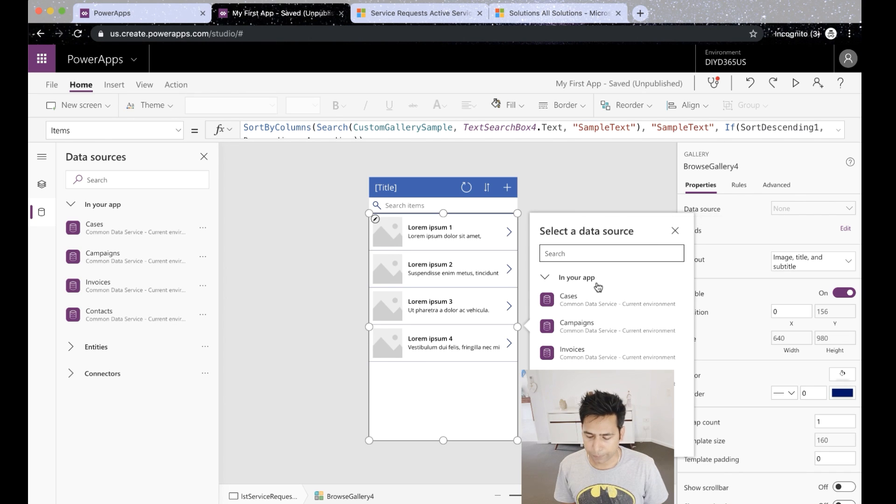
Collapse lstServiceRequests in the screen tree and add a second screen using the List layout.
{"action": "left_click", "coordinate": [39, 188]}
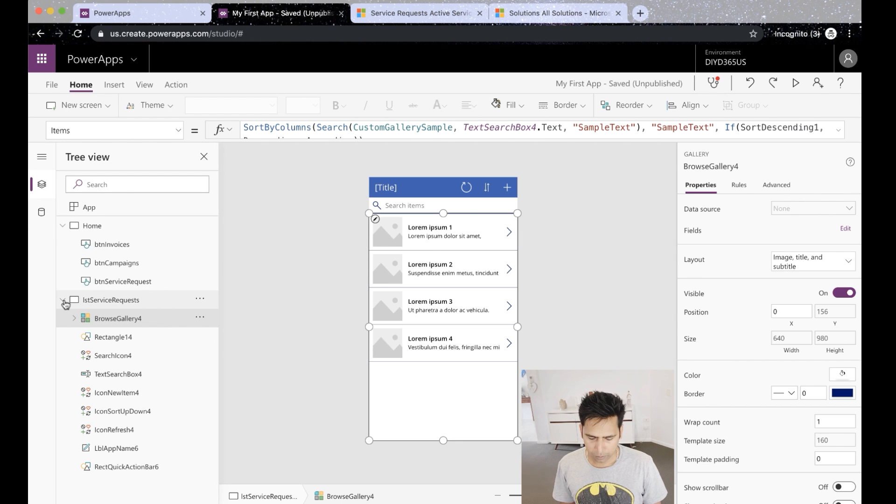
{"action": "left_click", "coordinate": [63, 299]}
{"action": "left_click", "coordinate": [104, 102]}
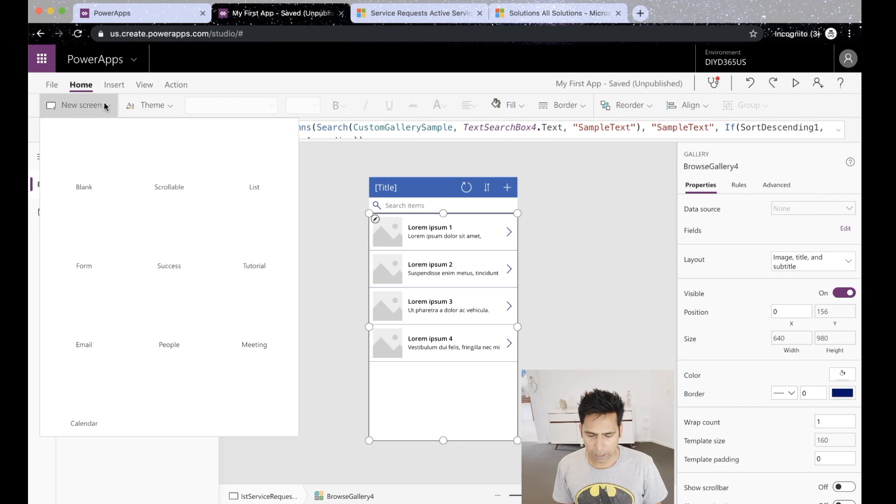
{"action": "left_click", "coordinate": [240, 166]}
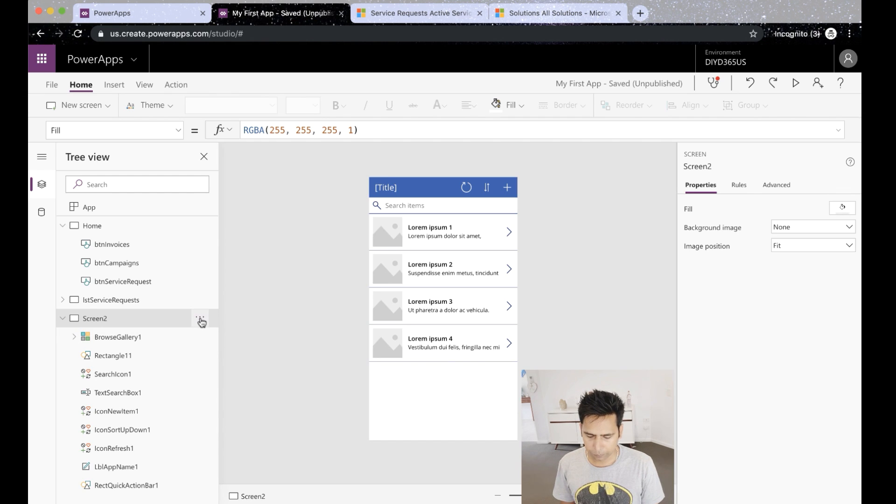
Rename the second list screen to lstInvoices.
{"action": "left_click", "coordinate": [200, 321]}
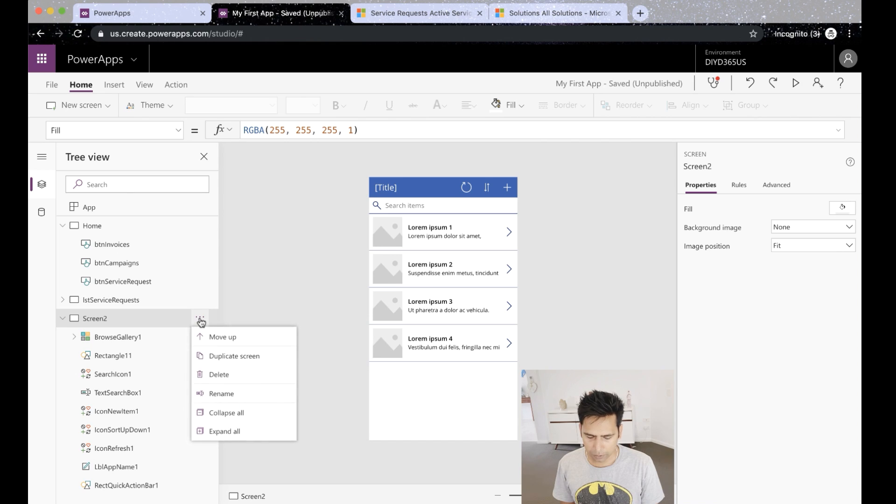
{"action": "left_click", "coordinate": [214, 394]}
{"action": "type", "text": "ls"}
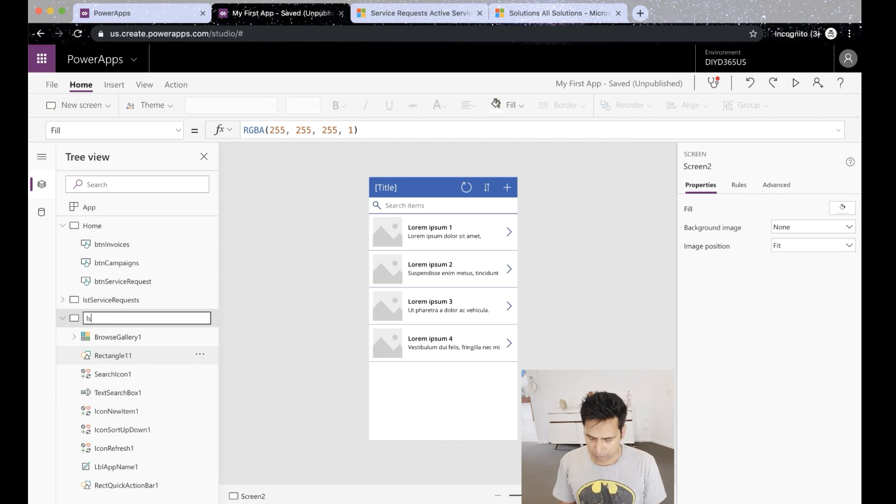
{"action": "type", "text": "tInvoices"}
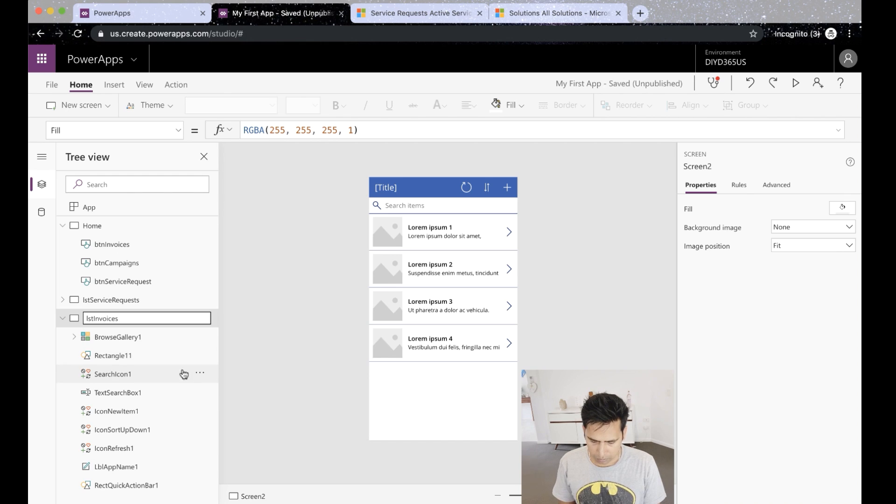
{"action": "left_click", "coordinate": [60, 319]}
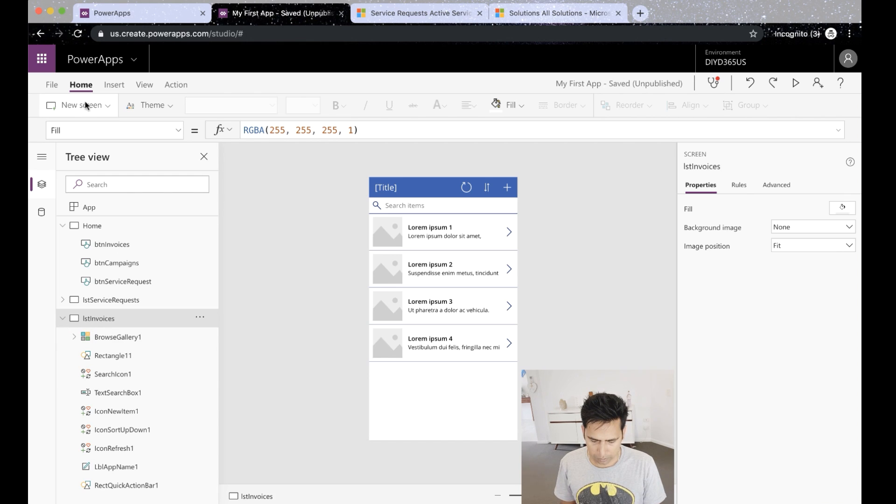
Add a third screen using the List layout and collapse lstInvoices in the screen tree.
{"action": "left_click", "coordinate": [90, 105]}
{"action": "left_click", "coordinate": [240, 162]}
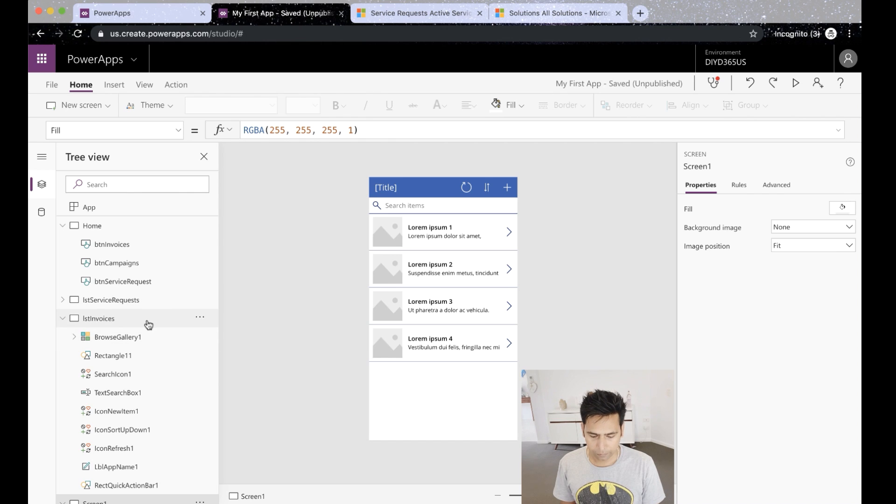
{"action": "left_click", "coordinate": [63, 318]}
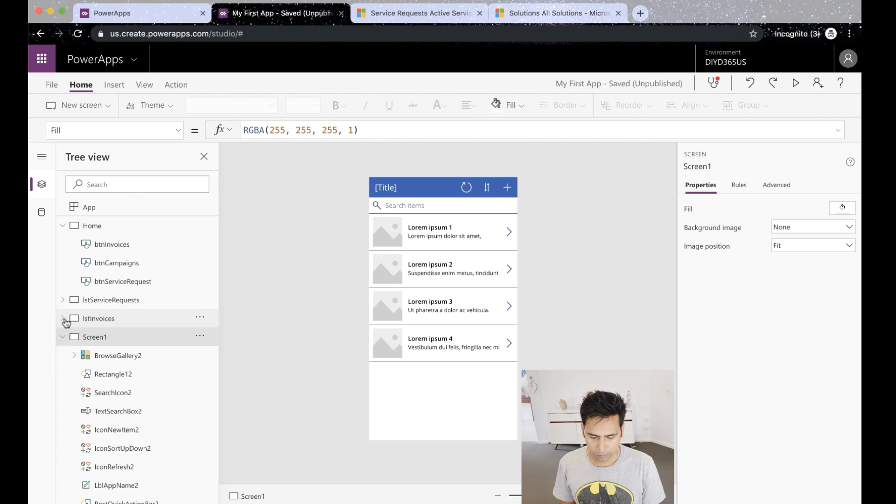
Rename the third list screen to lstCampaigns and collapse it in the screen tree.
{"action": "left_click", "coordinate": [201, 337]}
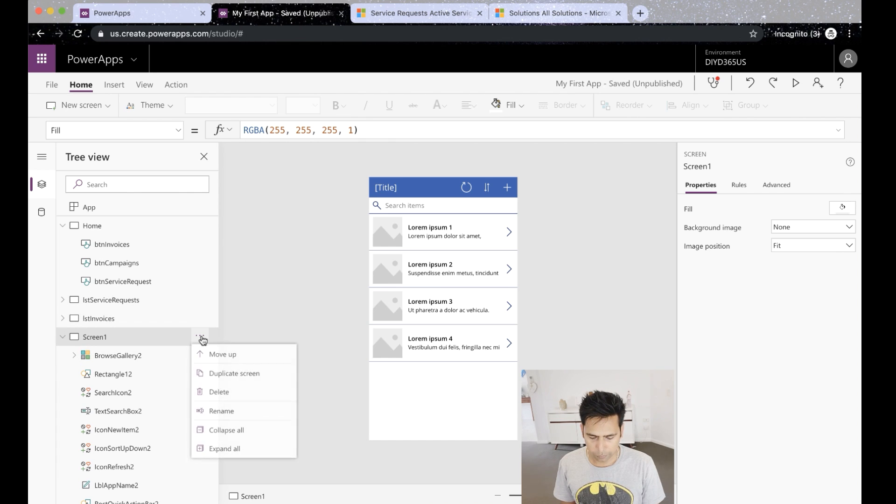
{"action": "left_click", "coordinate": [220, 411]}
{"action": "type", "text": "l"}
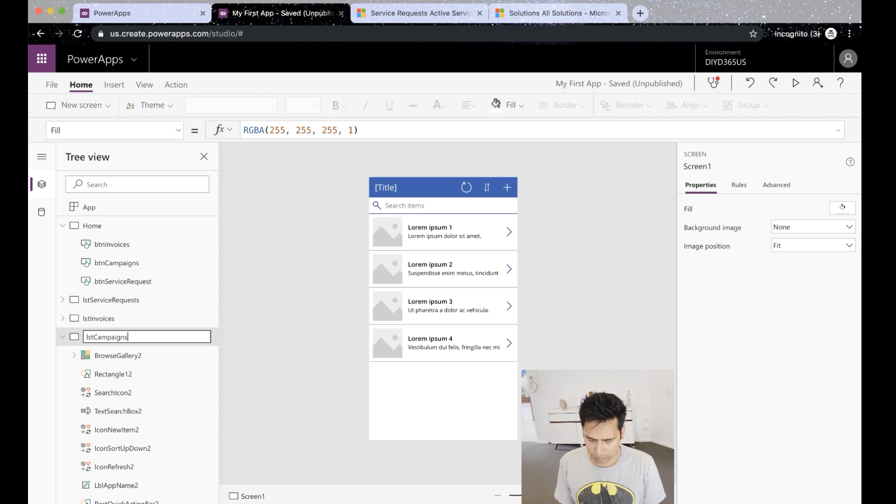
{"action": "type", "text": "stCampaigns"}
{"action": "left_click", "coordinate": [64, 340]}
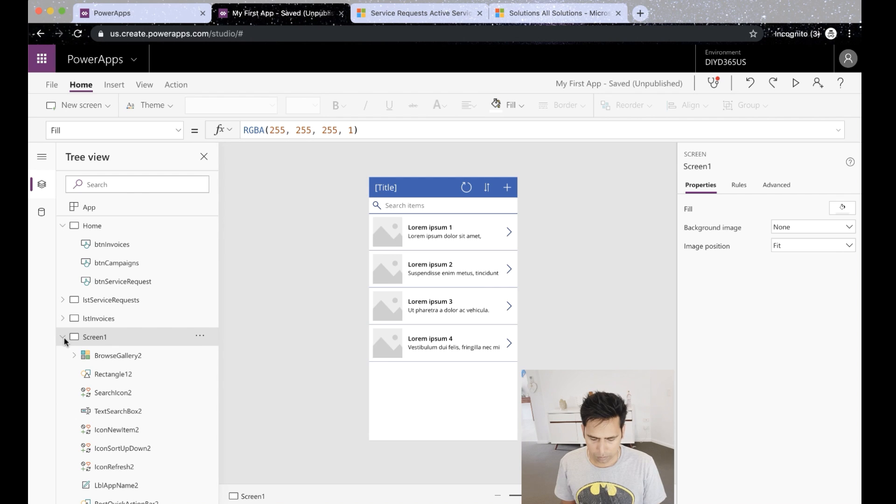
{"action": "left_click", "coordinate": [63, 338]}
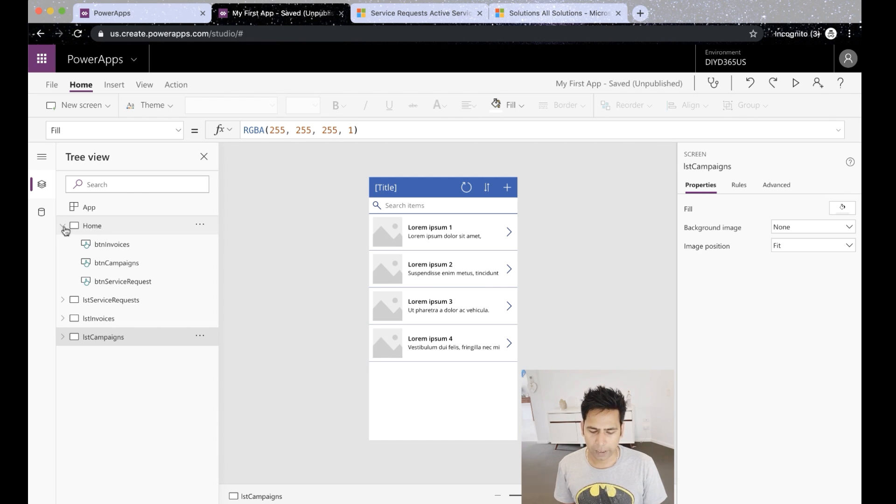
Collapse the Home screen in the tree and add a new screen using the Blank layout.
{"action": "left_click", "coordinate": [62, 225]}
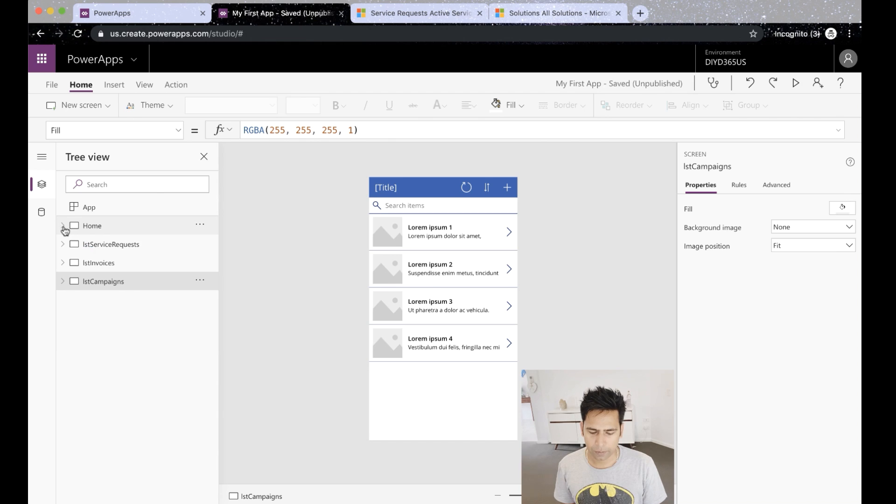
{"action": "left_click", "coordinate": [107, 110]}
{"action": "left_click", "coordinate": [93, 158]}
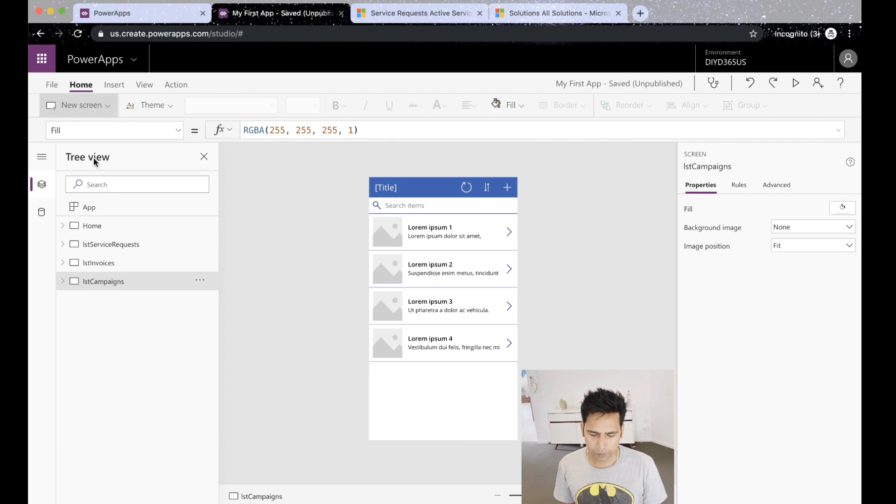
Move the new blank screen up the screen order until it comes before Home.
{"action": "left_click", "coordinate": [198, 301]}
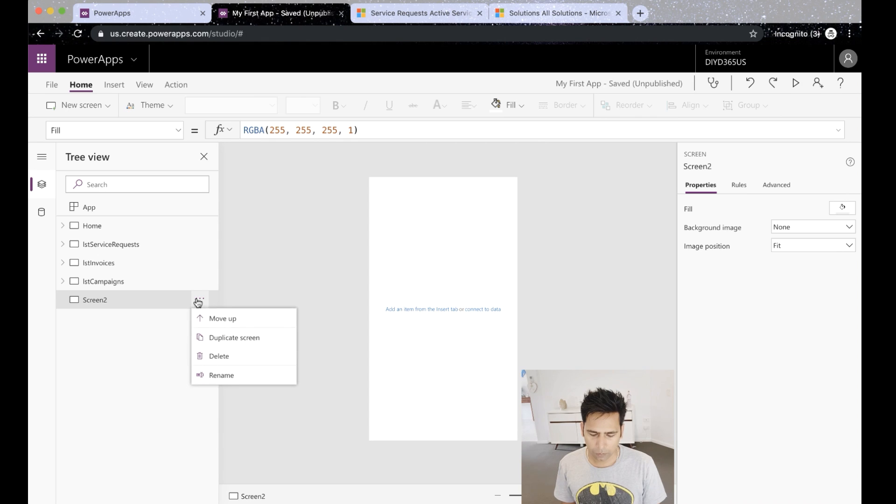
{"action": "left_click", "coordinate": [208, 317]}
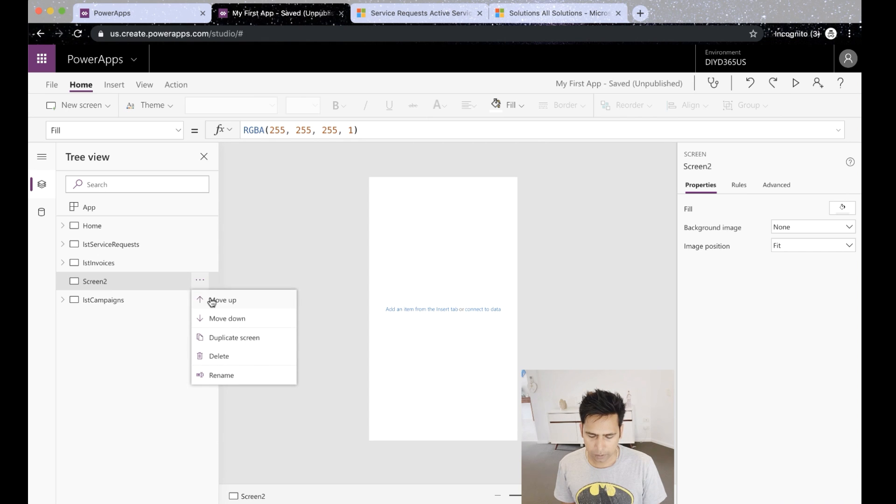
{"action": "left_click", "coordinate": [206, 297]}
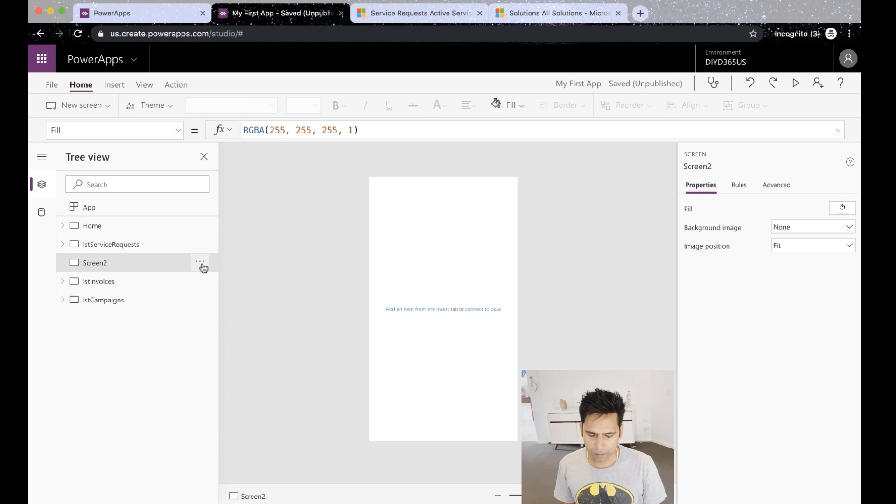
{"action": "left_click", "coordinate": [200, 262]}
{"action": "left_click", "coordinate": [205, 281]}
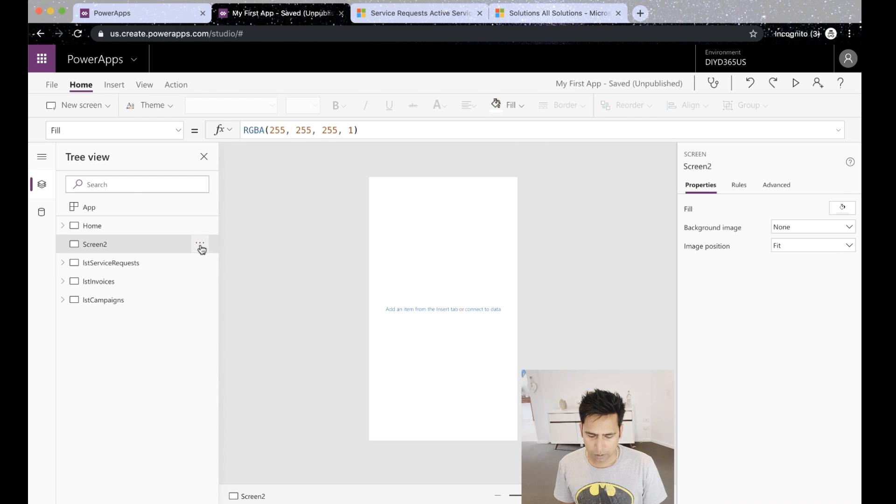
{"action": "left_click", "coordinate": [200, 243]}
{"action": "left_click", "coordinate": [205, 263]}
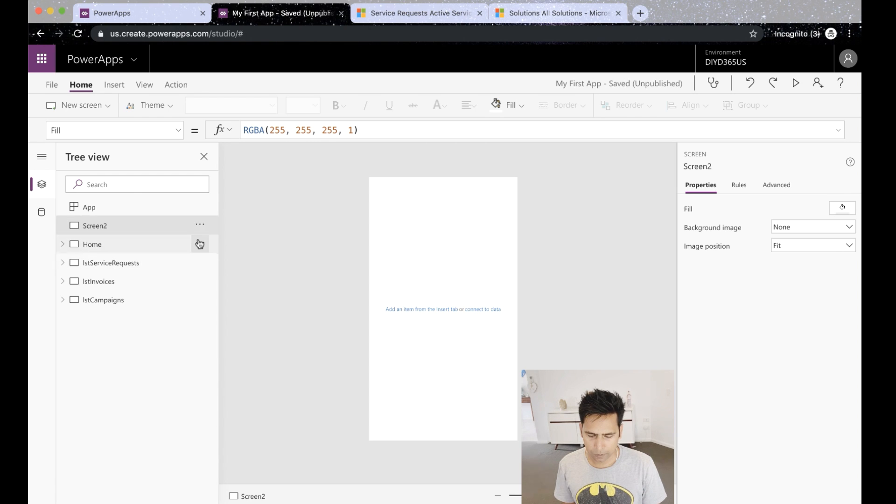
Rename the new blank screen above Home to WelcomeScreen.
{"action": "left_click", "coordinate": [200, 224]}
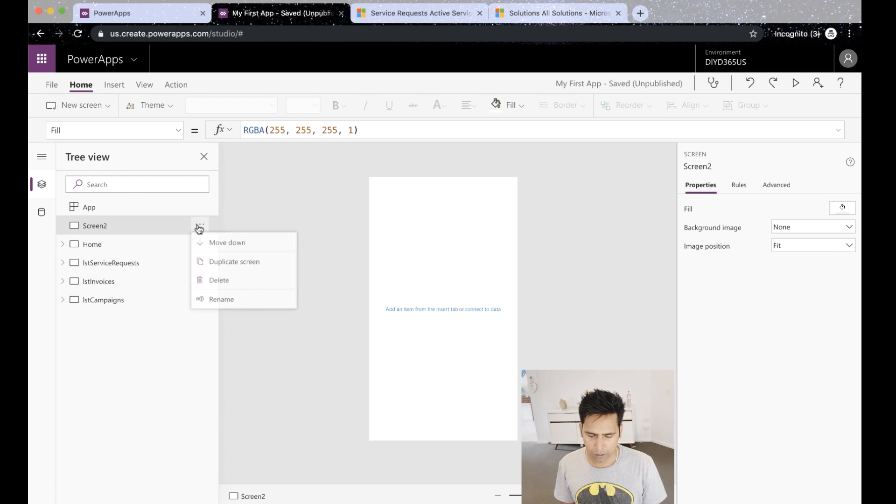
{"action": "left_click", "coordinate": [216, 300]}
{"action": "type", "text": "La"}
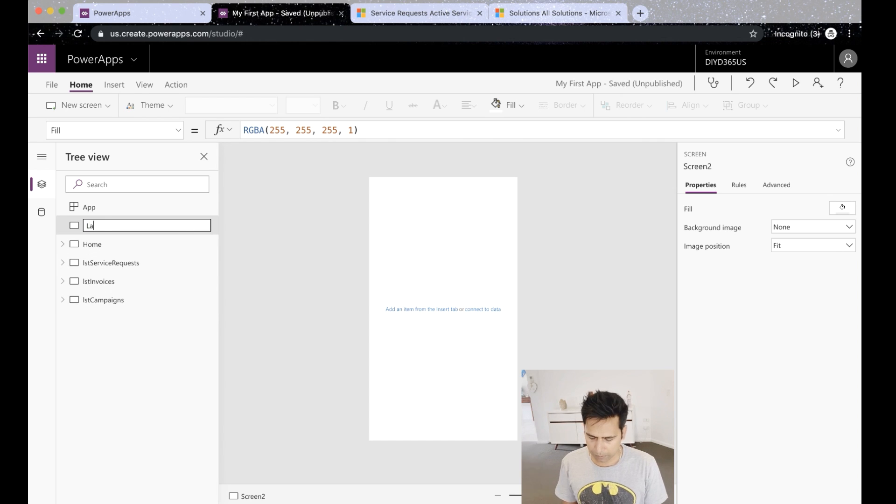
{"action": "type", "text": "ndingS"}
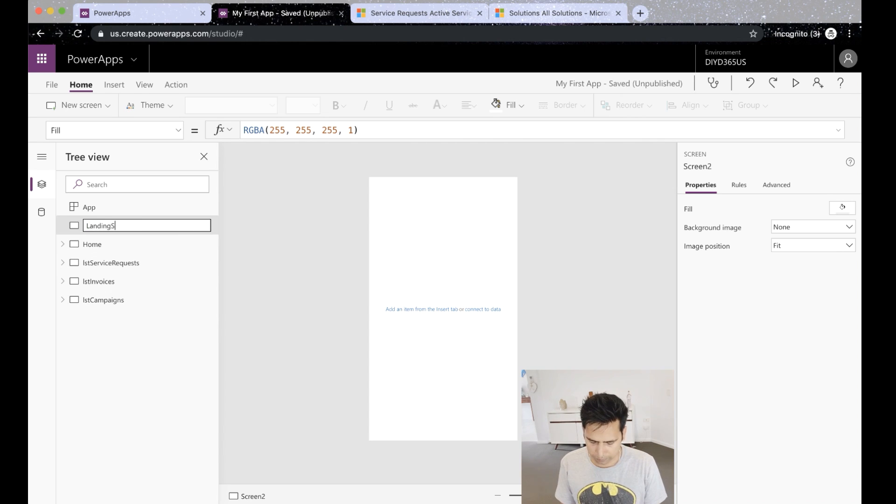
{"action": "type", "text": "cree"}
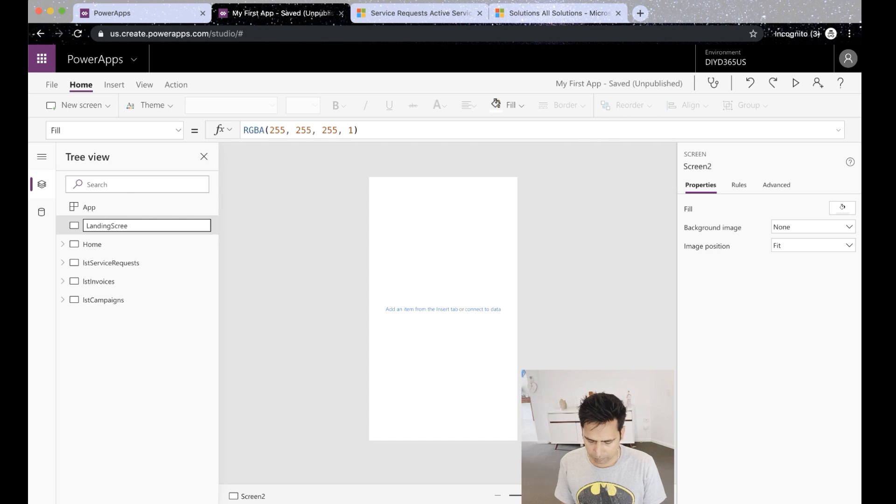
{"action": "key", "text": "BackSpace"}
{"action": "key", "text": "BackSpace"}
{"action": "key", "text": "BackSpace"}
{"action": "key", "text": "BackSpace"}
{"action": "key", "text": "BackSpace"}
{"action": "key", "text": "BackSpace"}
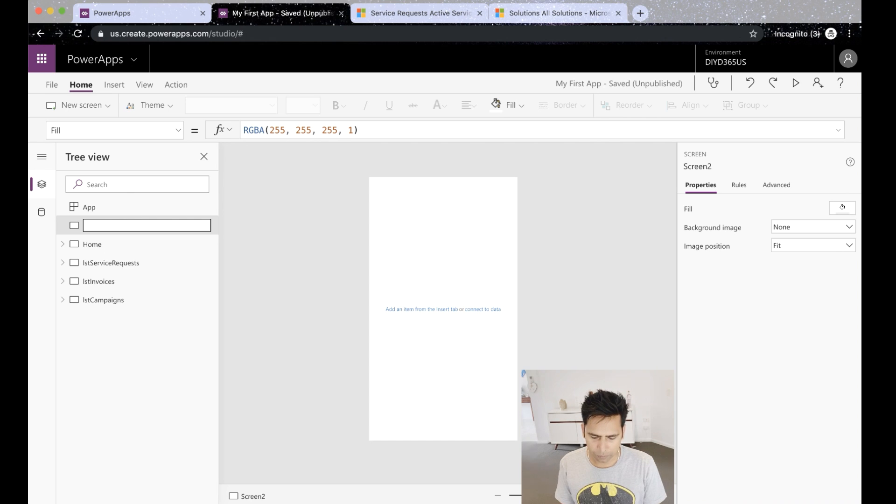
{"action": "type", "text": "Welcome"}
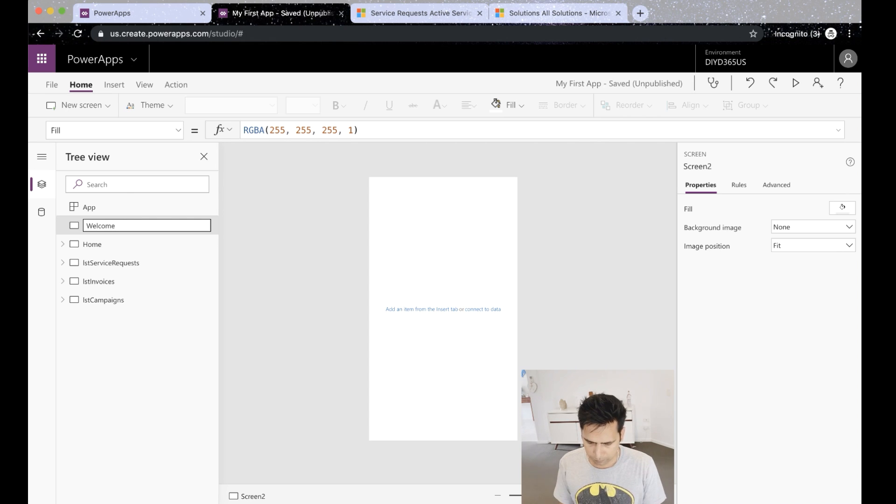
{"action": "type", "text": "Screen"}
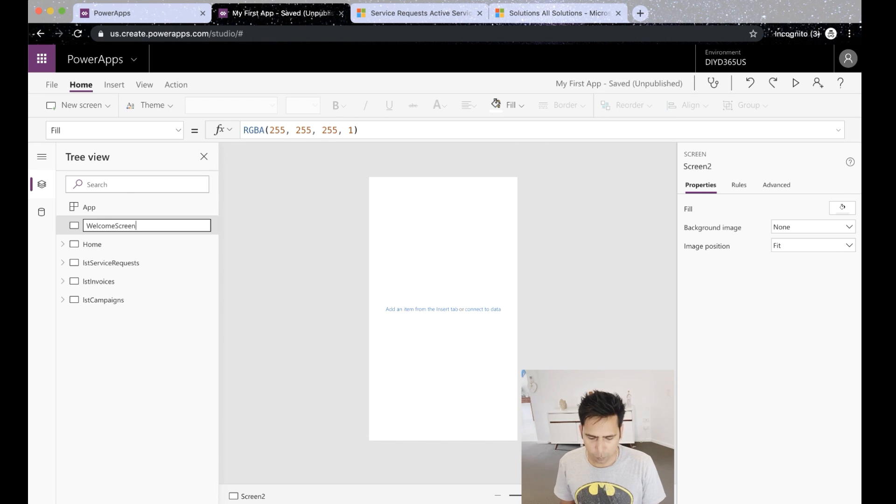
{"action": "key", "text": "Return"}
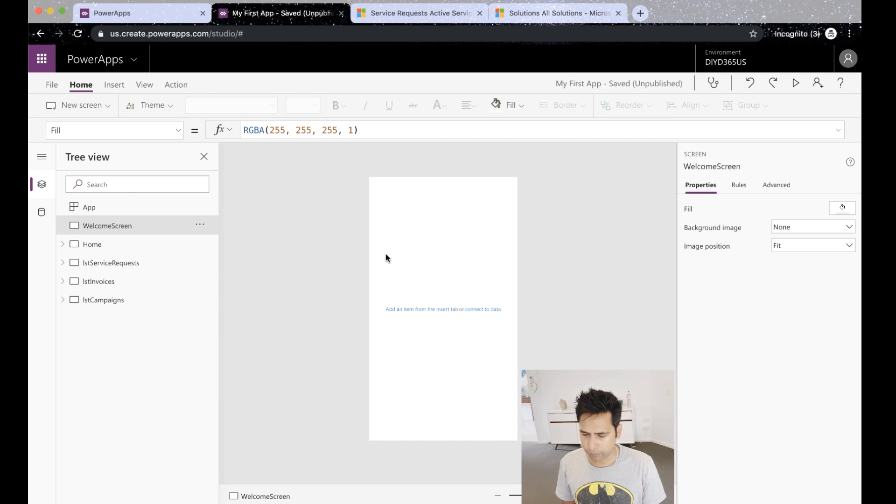
Insert an image on WelcomeScreen and load the file "Screen Shot 2019-09-28 at 12.26.24 pm" from the Desktop into it.
{"action": "left_click", "coordinate": [114, 85]}
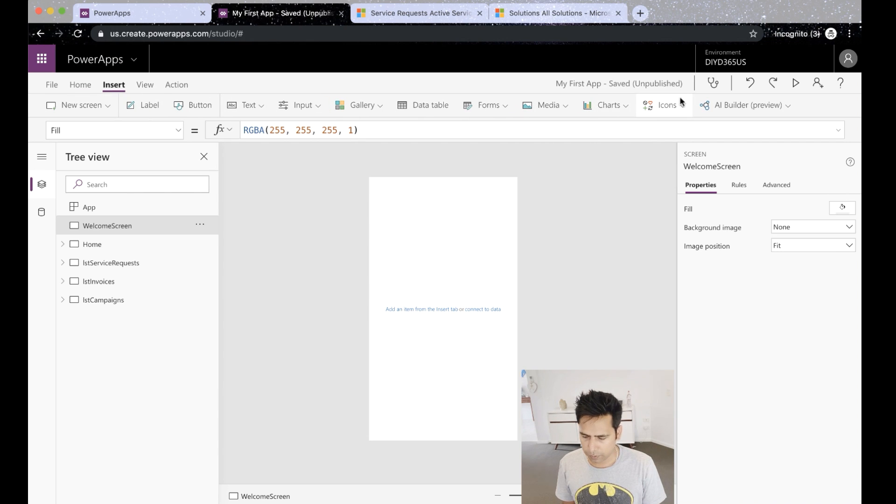
{"action": "left_click", "coordinate": [556, 106]}
{"action": "left_click", "coordinate": [552, 132]}
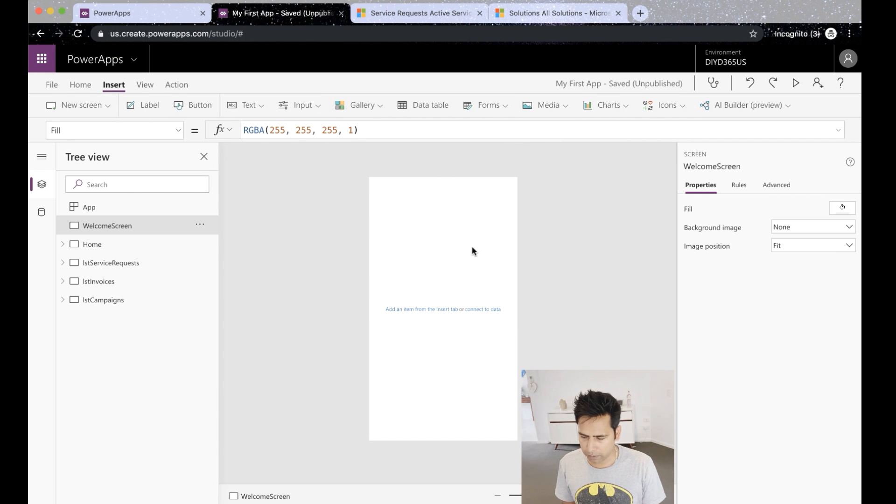
{"action": "left_click", "coordinate": [805, 208]}
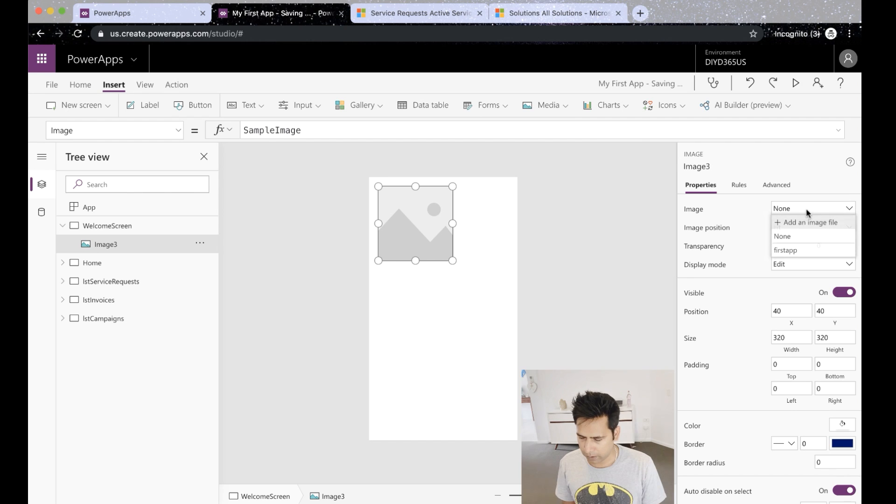
{"action": "left_click", "coordinate": [796, 225]}
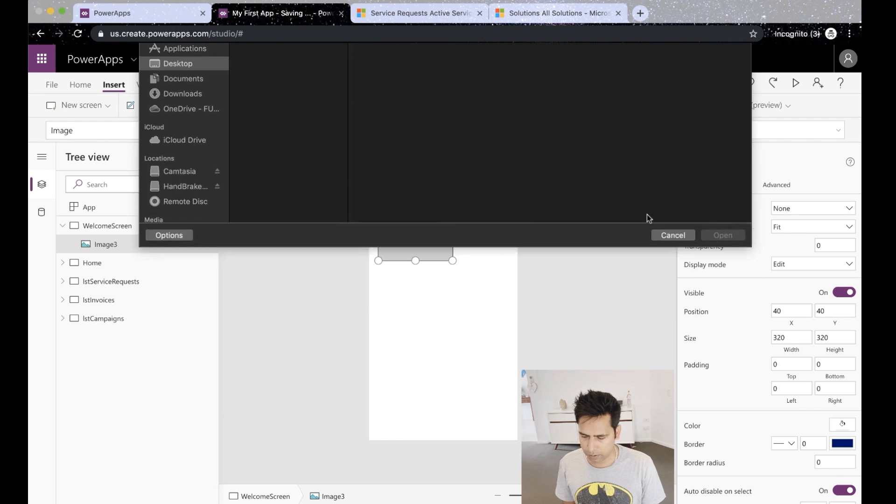
{"action": "left_click", "coordinate": [282, 99]}
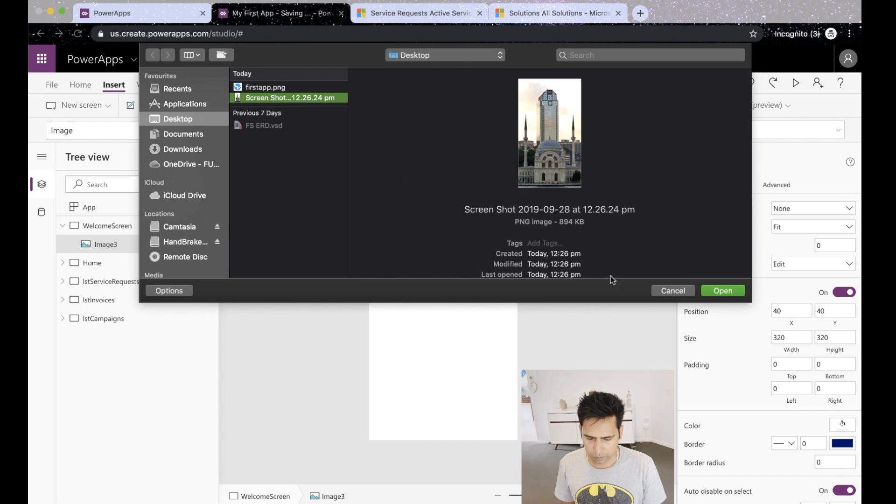
{"action": "left_click", "coordinate": [729, 291]}
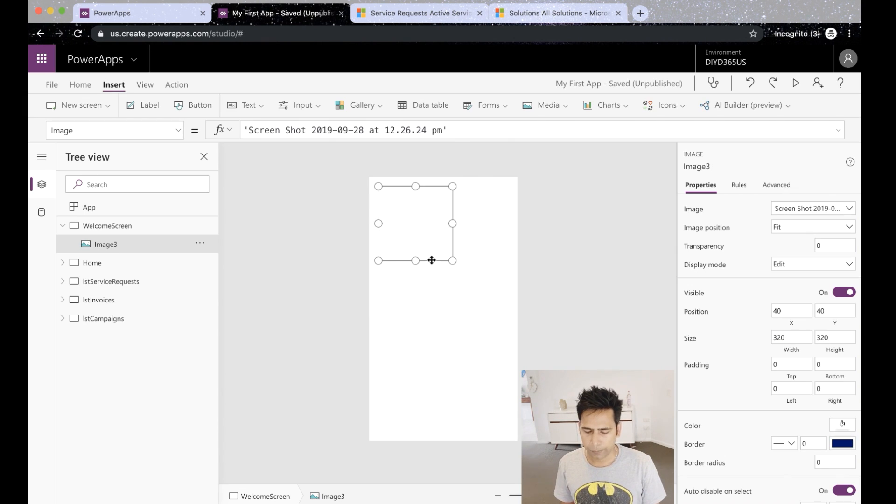
Enlarge the building image to about 624 by 1130 so it covers WelcomeScreen, and set its image position to Stretch.
{"action": "left_click_drag", "start_coordinate": [452, 260], "coordinate": [515, 440]}
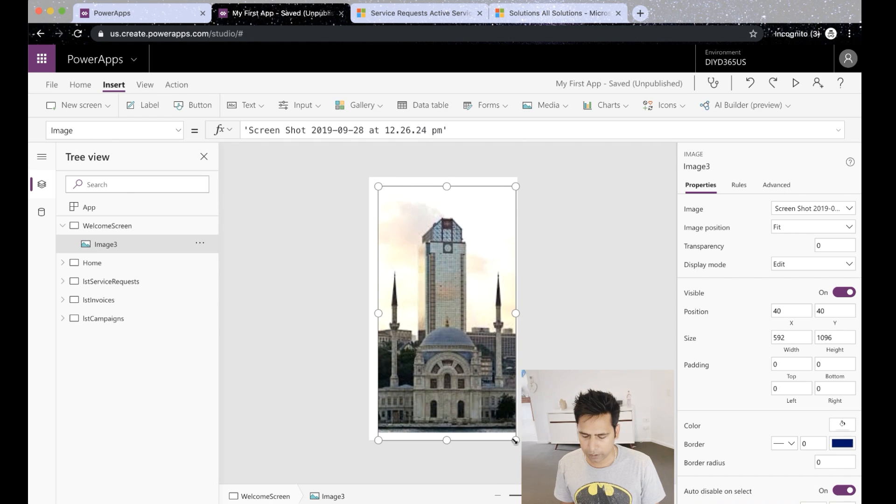
{"action": "left_click_drag", "start_coordinate": [379, 313], "coordinate": [370, 313]}
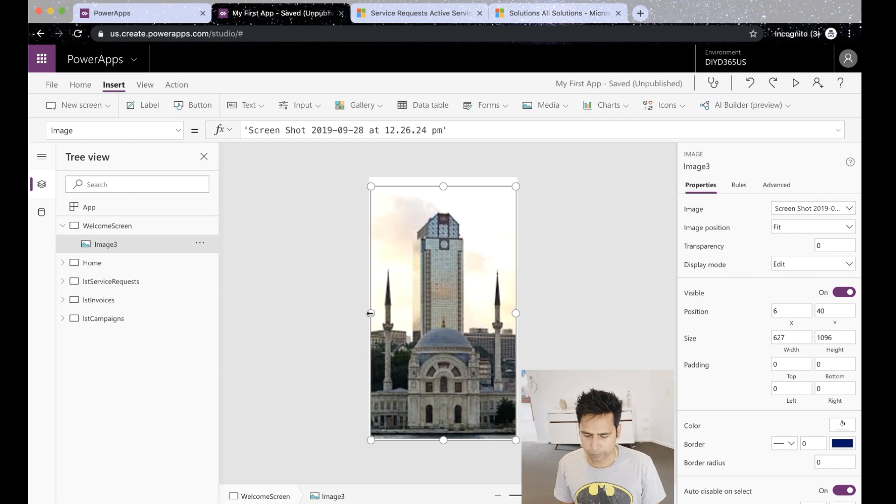
{"action": "left_click_drag", "start_coordinate": [444, 186], "coordinate": [444, 179]}
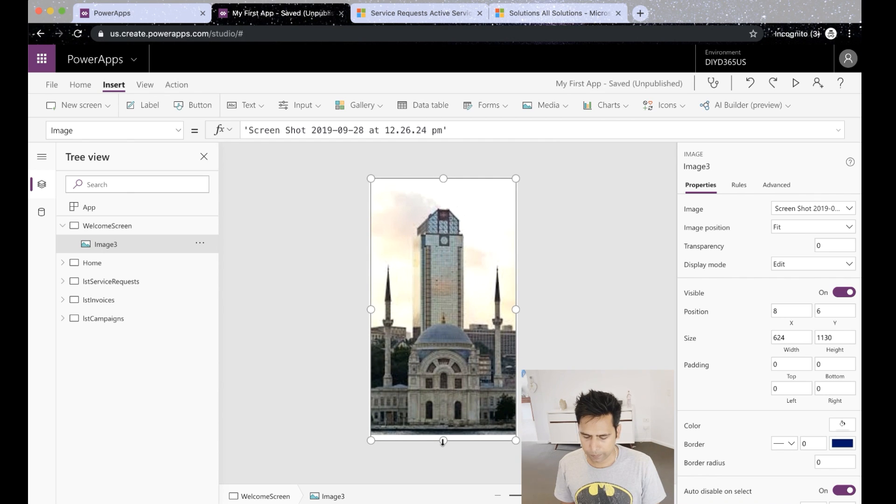
{"action": "left_click", "coordinate": [808, 231]}
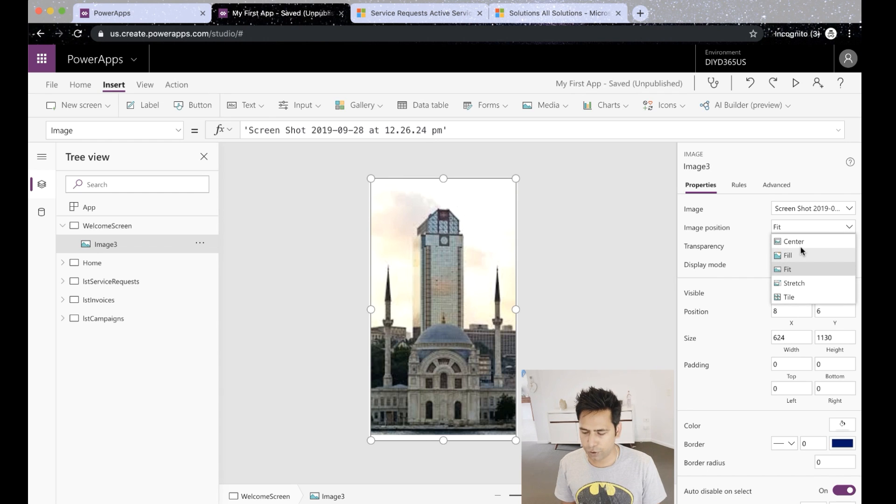
{"action": "left_click", "coordinate": [796, 283]}
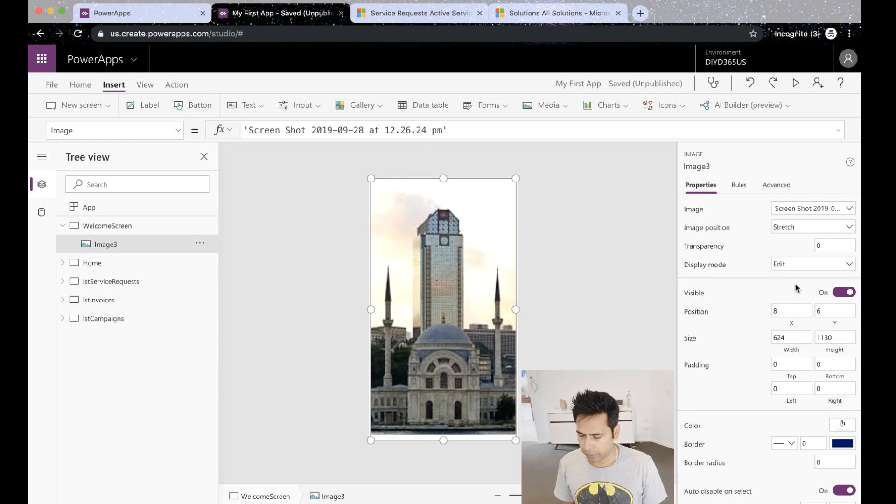
{"action": "left_click", "coordinate": [555, 290]}
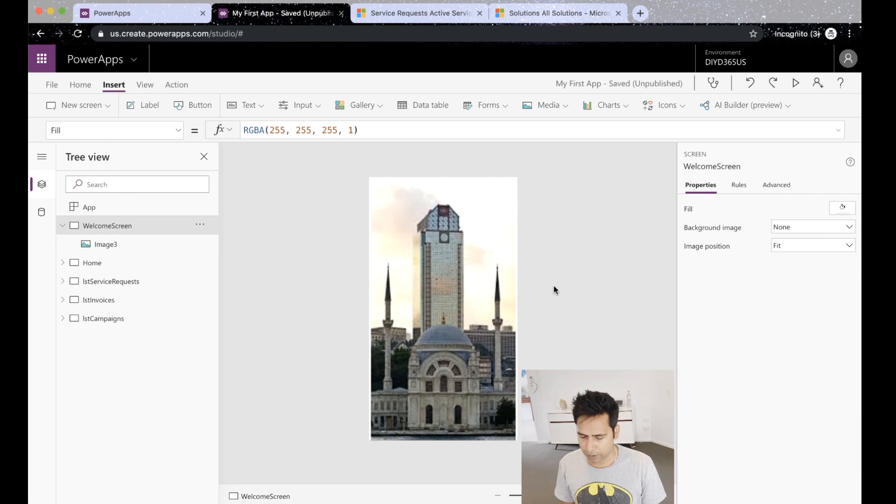
Insert a second image on WelcomeScreen using the firstapp picture and move it to about X 160, Y 332.
{"action": "left_click", "coordinate": [472, 240]}
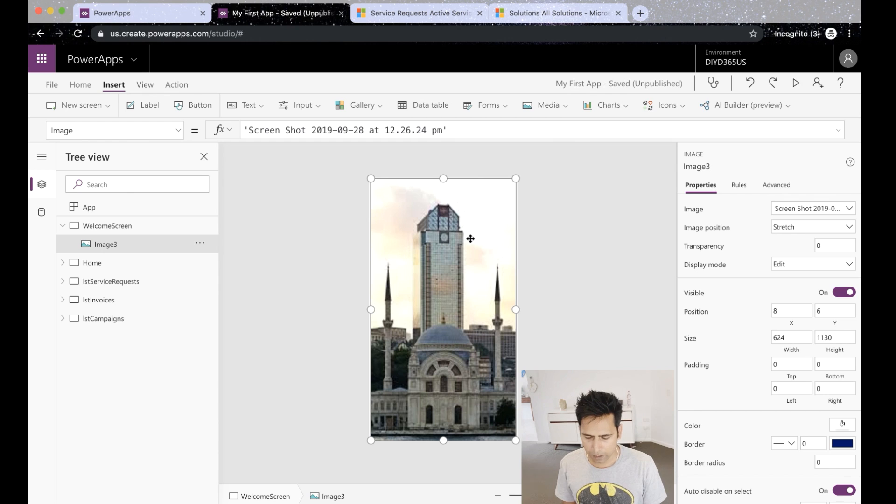
{"action": "left_click", "coordinate": [566, 106]}
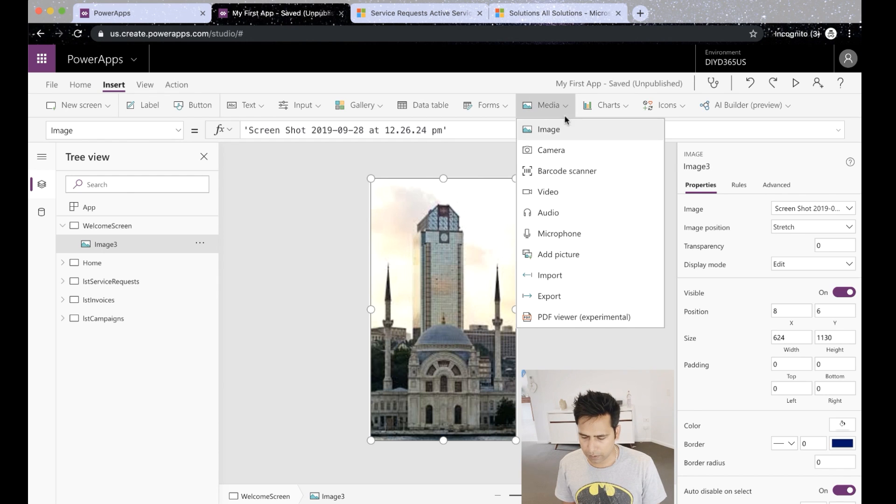
{"action": "left_click", "coordinate": [715, 194]}
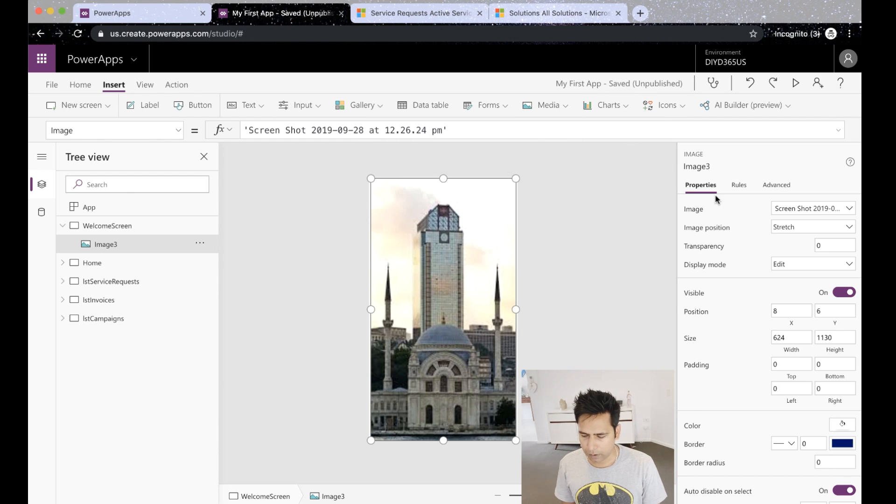
{"action": "left_click", "coordinate": [791, 210]}
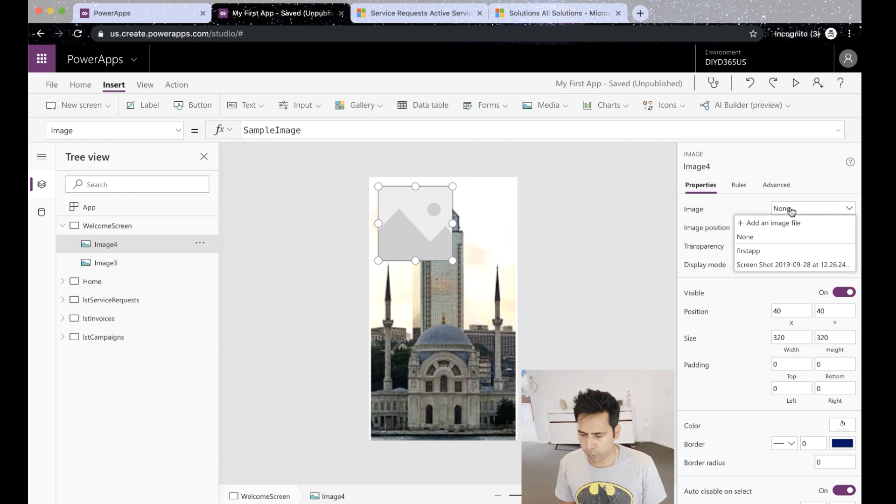
{"action": "left_click", "coordinate": [751, 251]}
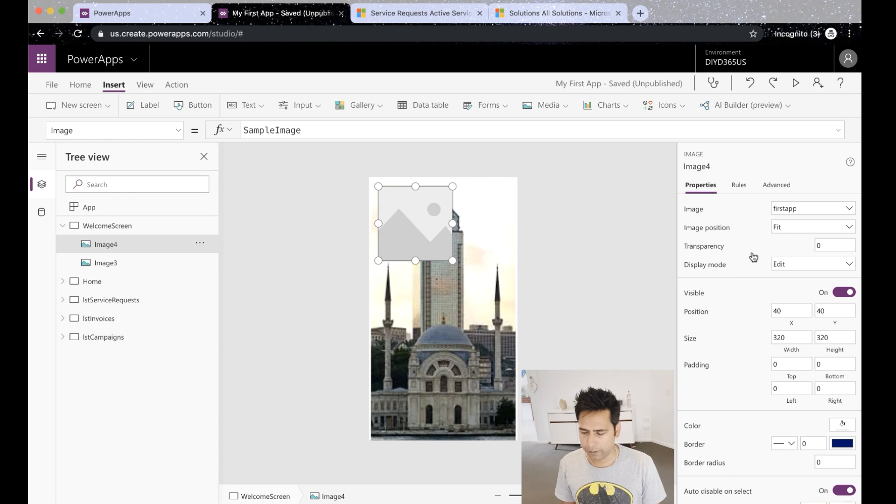
{"action": "left_click_drag", "start_coordinate": [409, 226], "coordinate": [435, 292]}
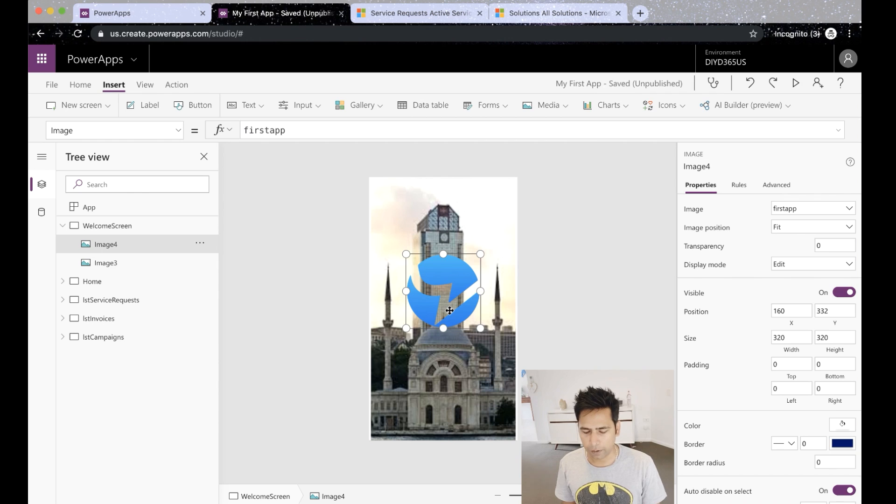
Set the OnSelect property of the firstapp logo image to Navigate(Home).
{"action": "left_click", "coordinate": [180, 134]}
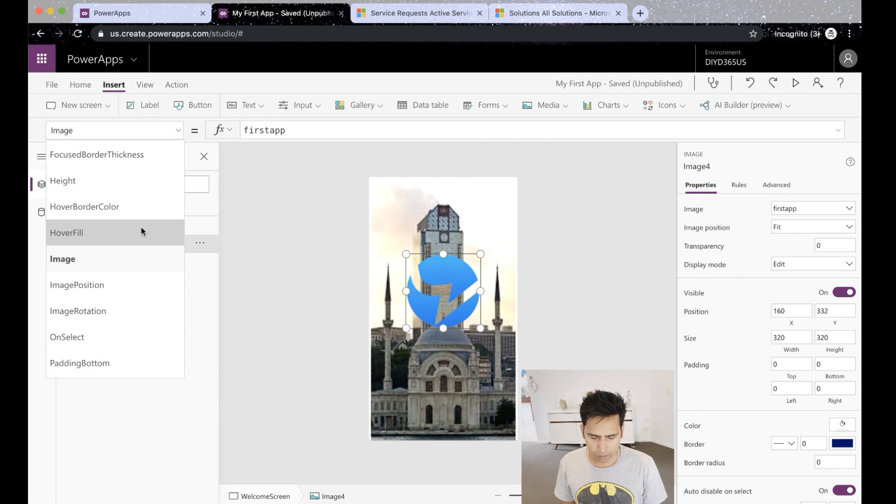
{"action": "left_click", "coordinate": [112, 345]}
{"action": "double_click", "coordinate": [312, 133]}
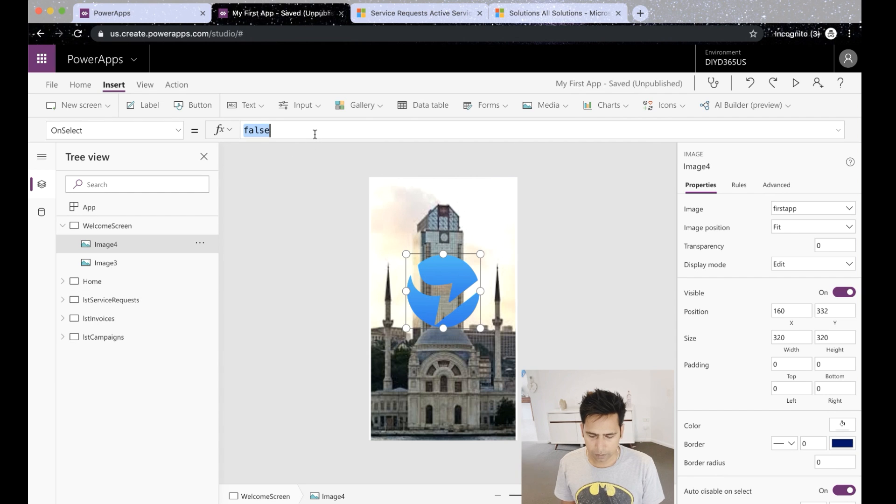
{"action": "type", "text": "Naviga"}
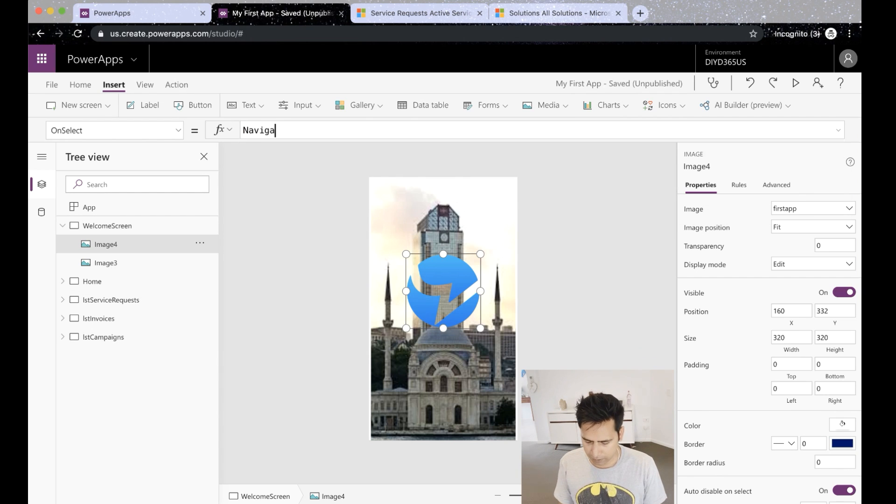
{"action": "left_click", "coordinate": [307, 148]}
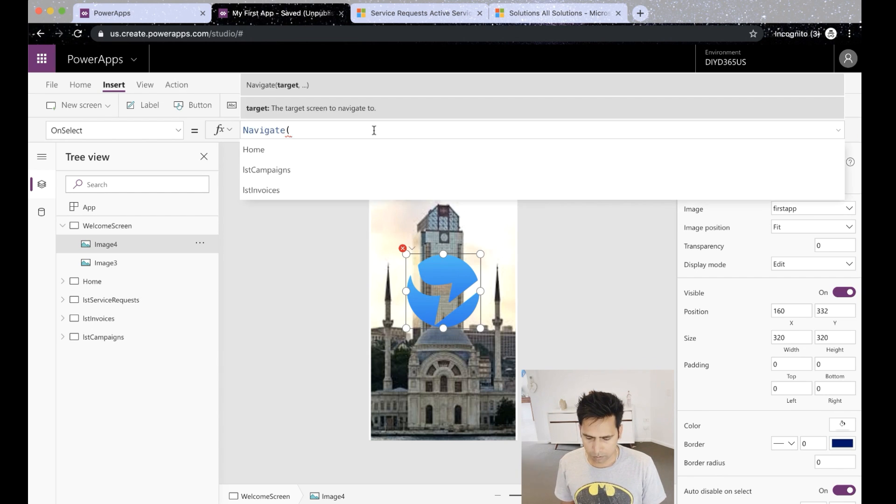
{"action": "type", "text": "Home)"}
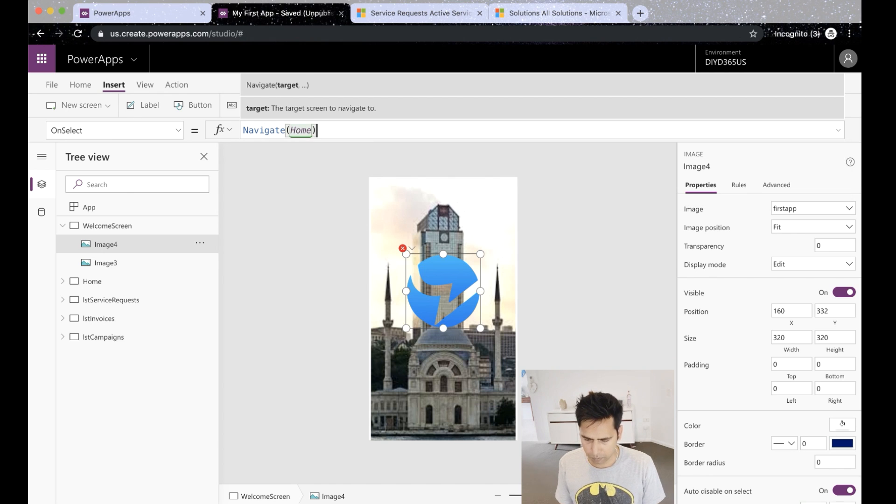
{"action": "left_click", "coordinate": [394, 189]}
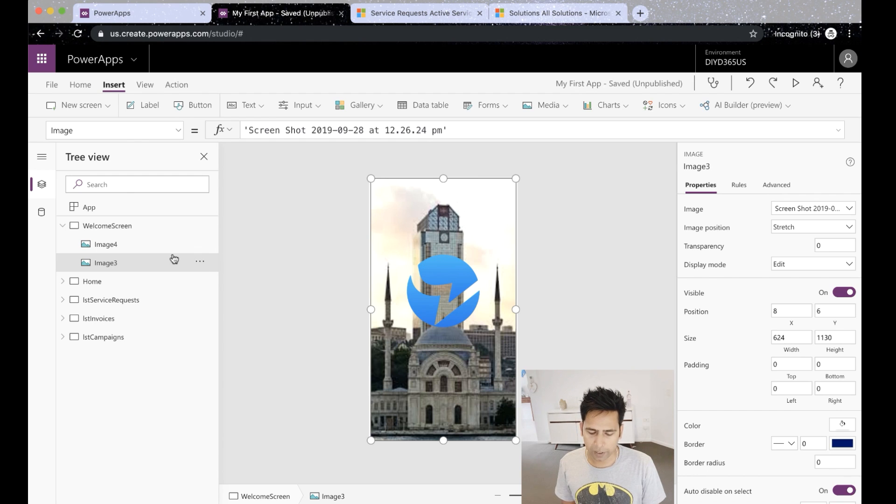
Try to rename the logo image on WelcomeScreen as Icon.
{"action": "left_click", "coordinate": [139, 246]}
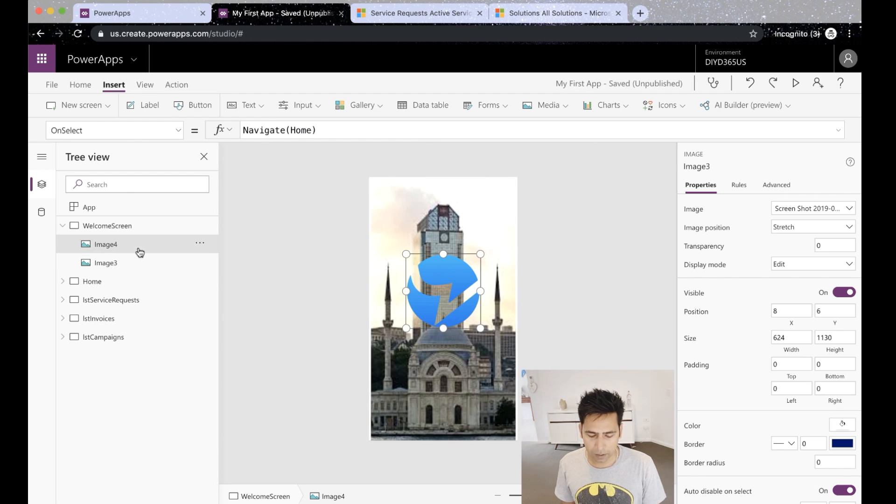
{"action": "left_click", "coordinate": [201, 244]}
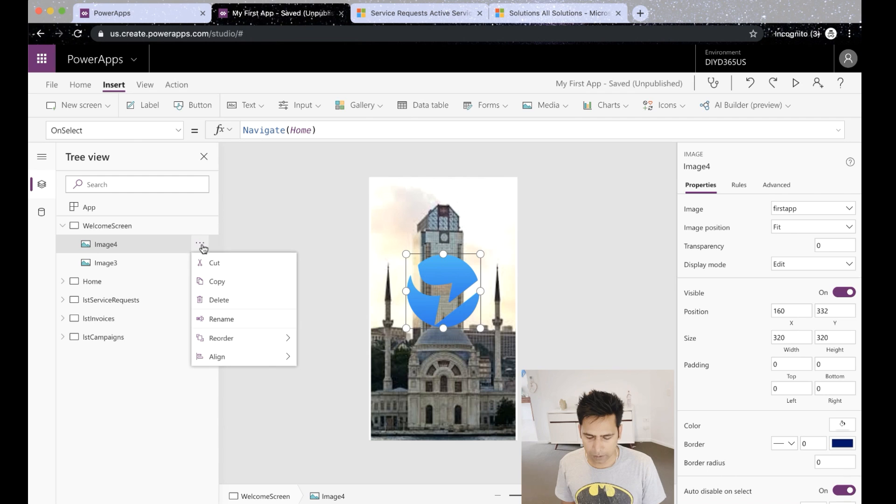
{"action": "left_click", "coordinate": [226, 321]}
{"action": "type", "text": "Icon"}
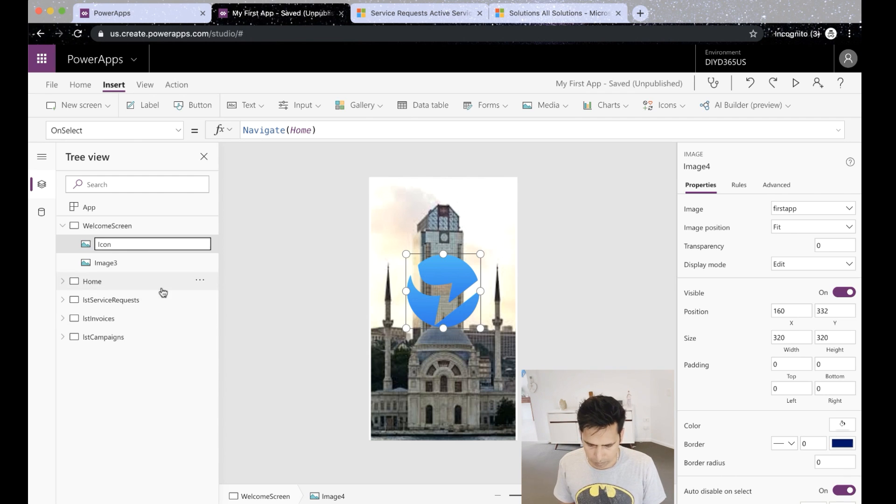
{"action": "key", "text": "Return"}
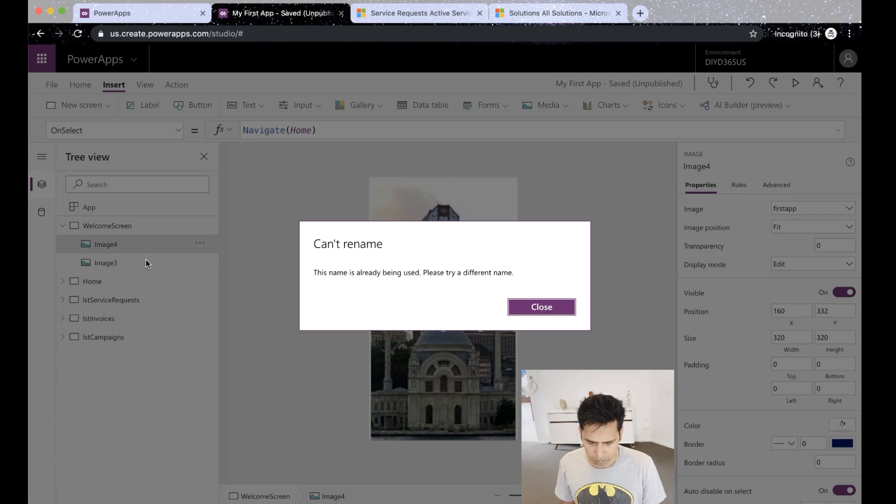
{"action": "left_click", "coordinate": [524, 307]}
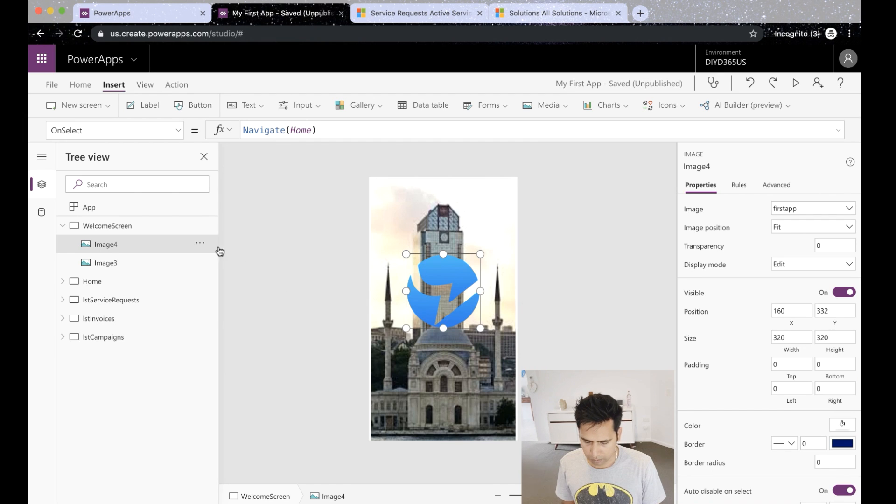
Rename the logo image on WelcomeScreen as AppIcon.
{"action": "left_click", "coordinate": [201, 245]}
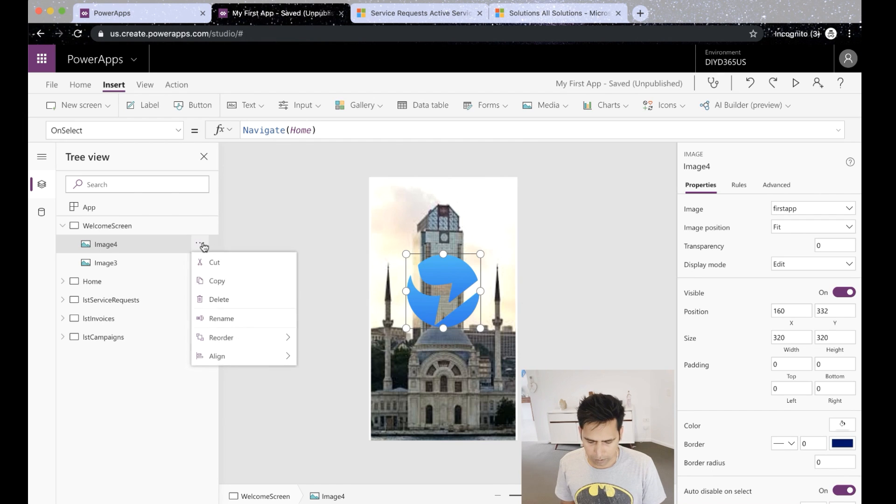
{"action": "left_click", "coordinate": [242, 322]}
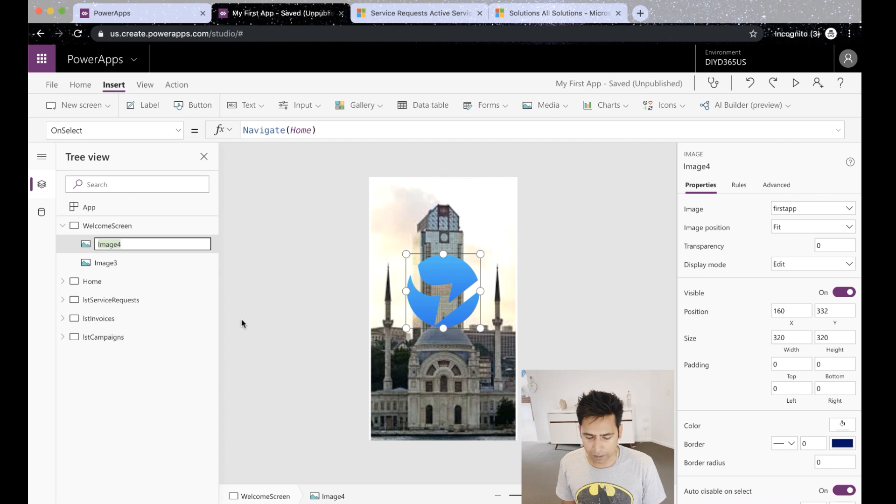
{"action": "type", "text": "l"}
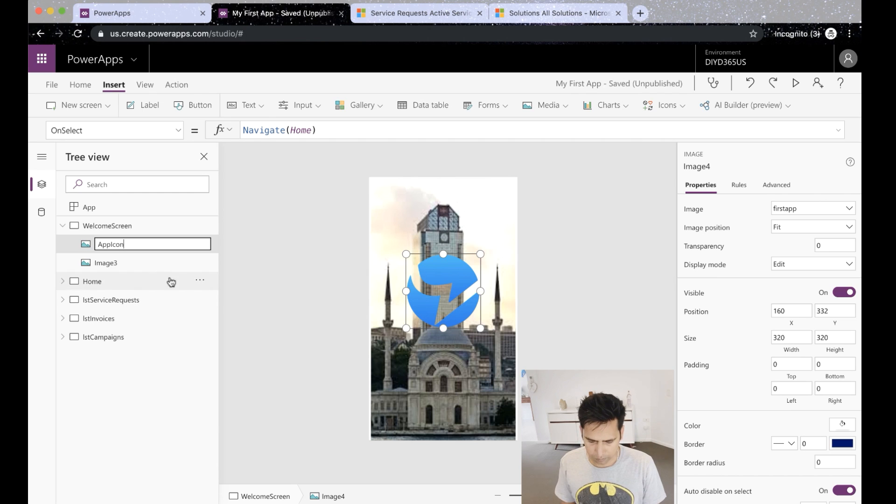
{"action": "key", "text": "Return"}
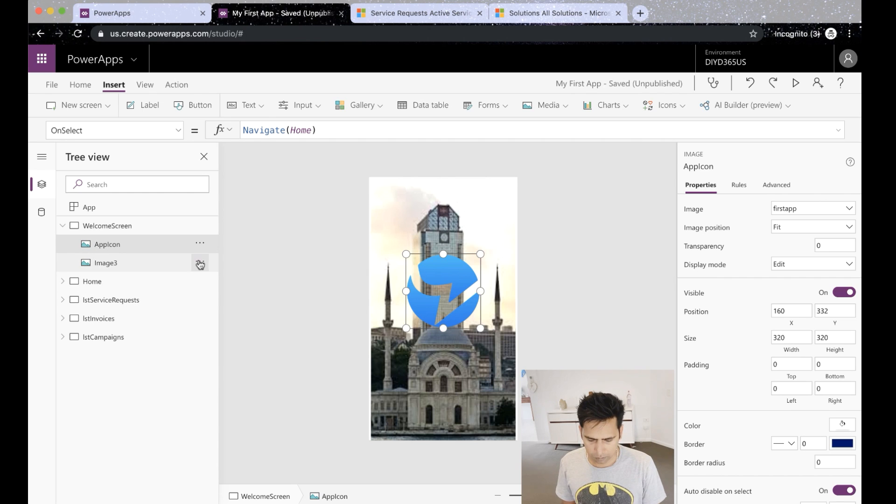
Rename the building background image on WelcomeScreen as AppBG.
{"action": "left_click", "coordinate": [199, 264]}
{"action": "left_click", "coordinate": [221, 340]}
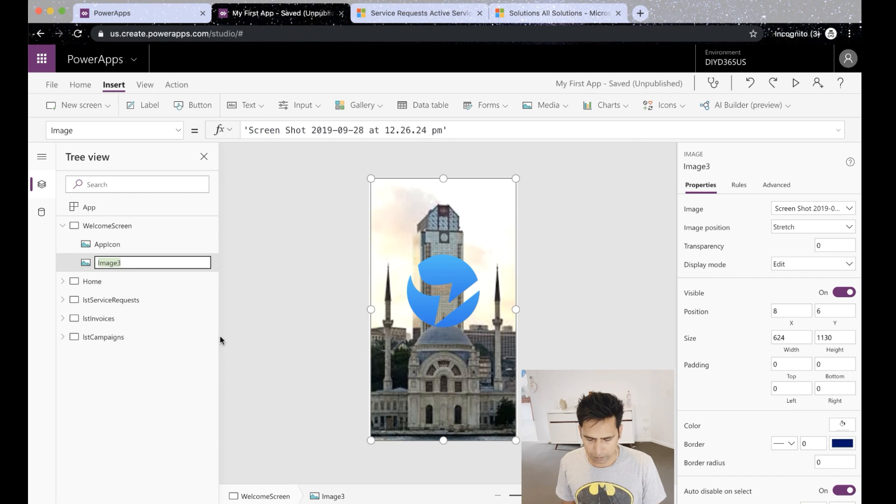
{"action": "type", "text": "AppBG"}
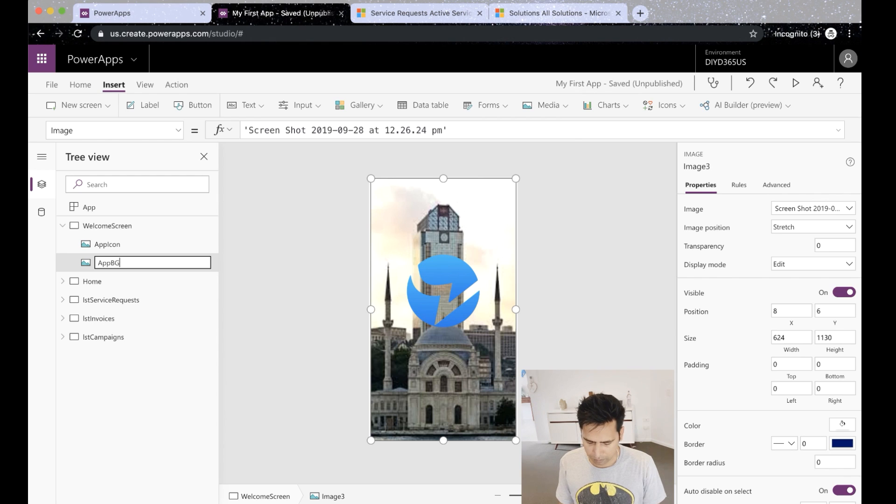
{"action": "left_click", "coordinate": [142, 250]}
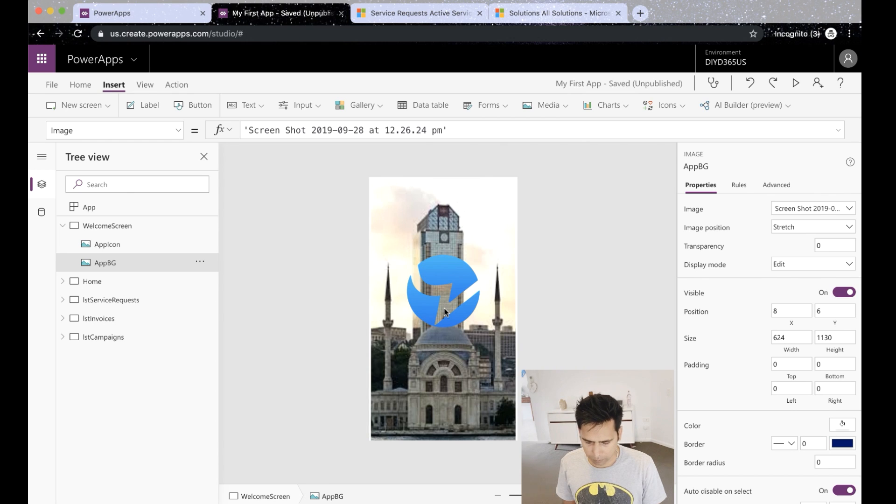
Follow the logo's link to the Home screen and insert an image there using the picture "Screen Shot 2019-09-28 at 12.26.24 pm".
{"action": "left_click", "coordinate": [445, 309], "text": "alt"}
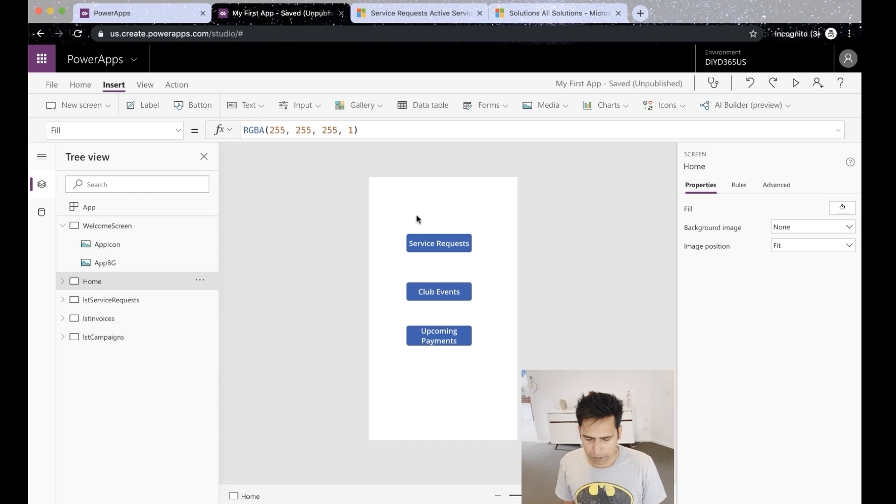
{"action": "left_click", "coordinate": [564, 109]}
{"action": "left_click", "coordinate": [547, 129]}
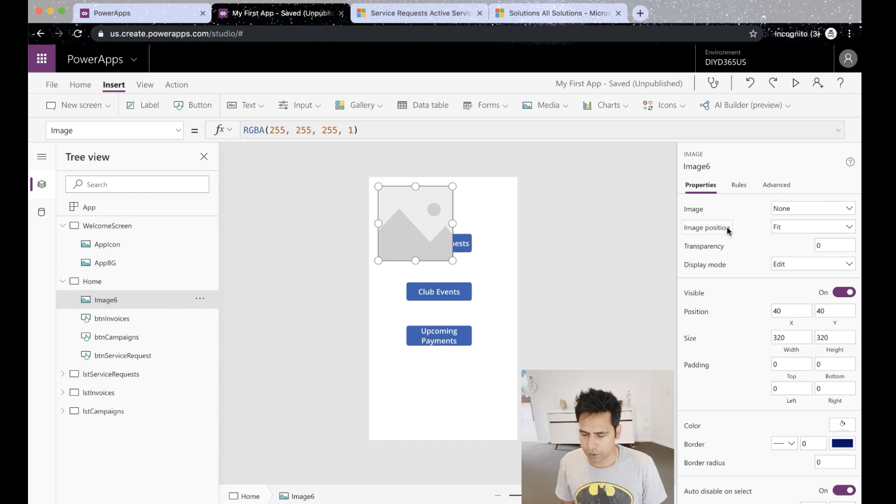
{"action": "left_click", "coordinate": [816, 217]}
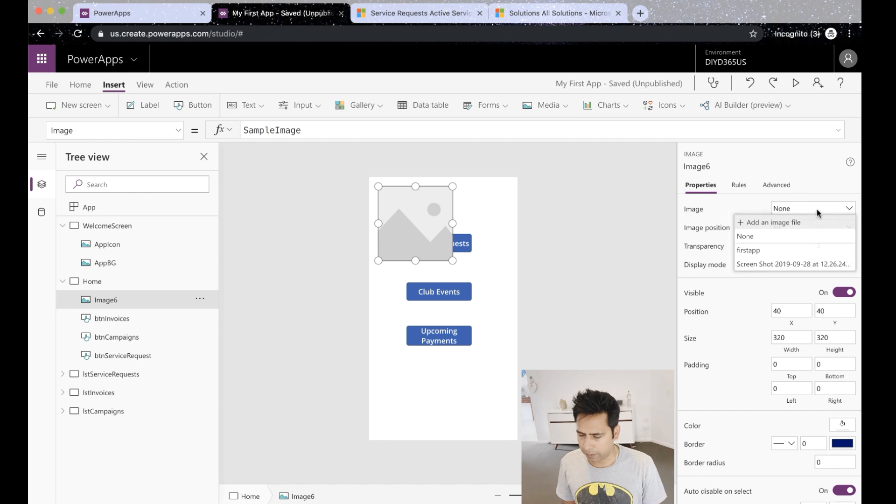
{"action": "left_click", "coordinate": [788, 265]}
Move the Home building image to about X 0, Y 3, enlarge it to about 640 by 1132, and set its image position to Stretch.
{"action": "left_click_drag", "start_coordinate": [404, 208], "coordinate": [395, 200]}
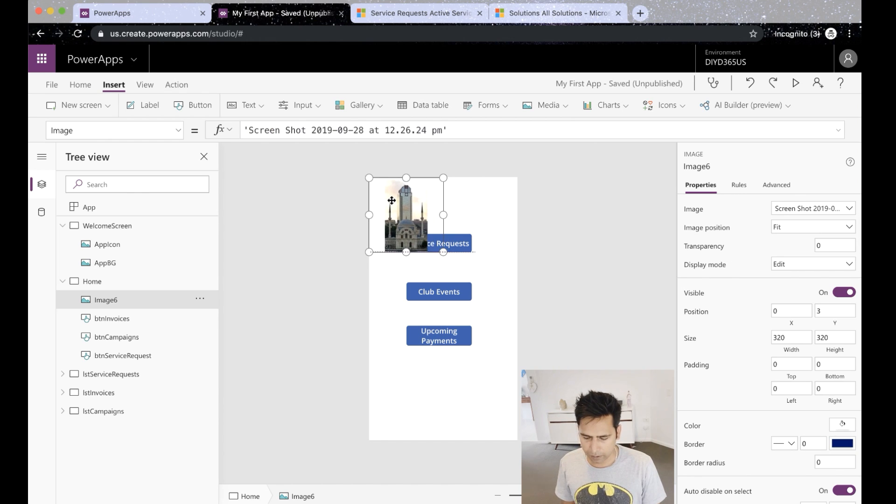
{"action": "left_click_drag", "start_coordinate": [443, 252], "coordinate": [518, 441]}
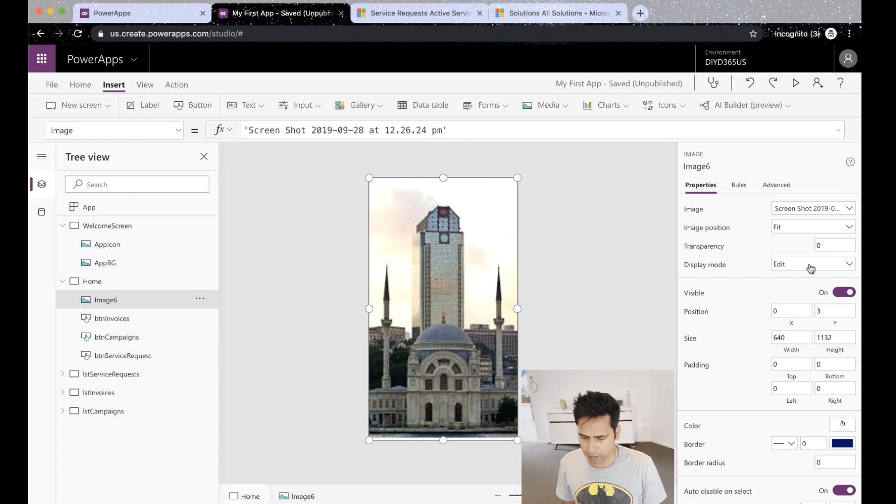
{"action": "left_click", "coordinate": [805, 229]}
{"action": "left_click", "coordinate": [797, 283]}
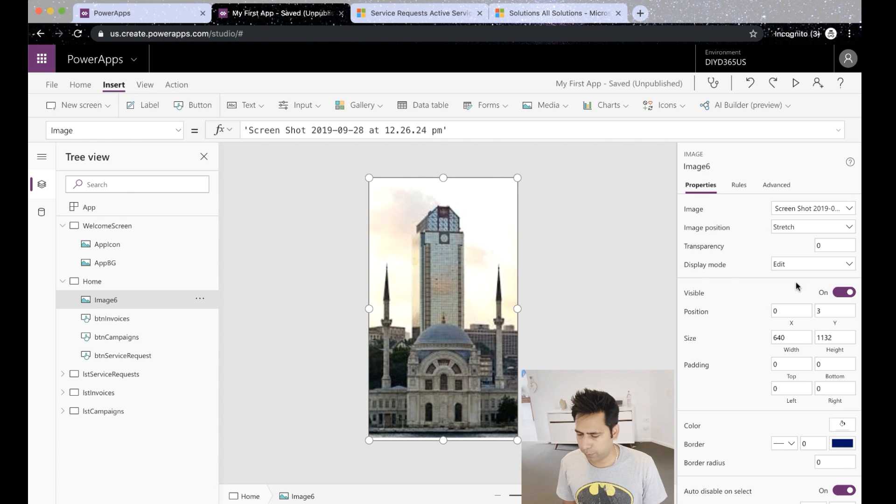
Send the building image on the Home screen to the back, behind the three buttons.
{"action": "right_click", "coordinate": [479, 265]}
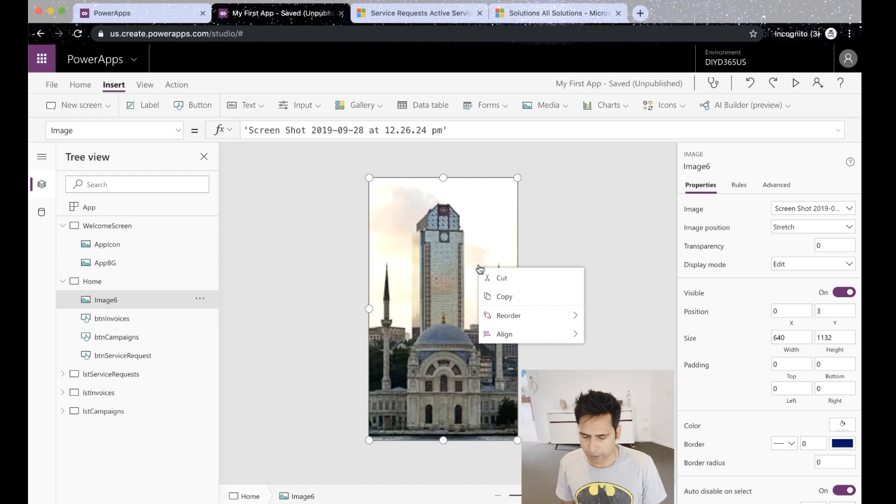
{"action": "mouse_move", "coordinate": [518, 315]}
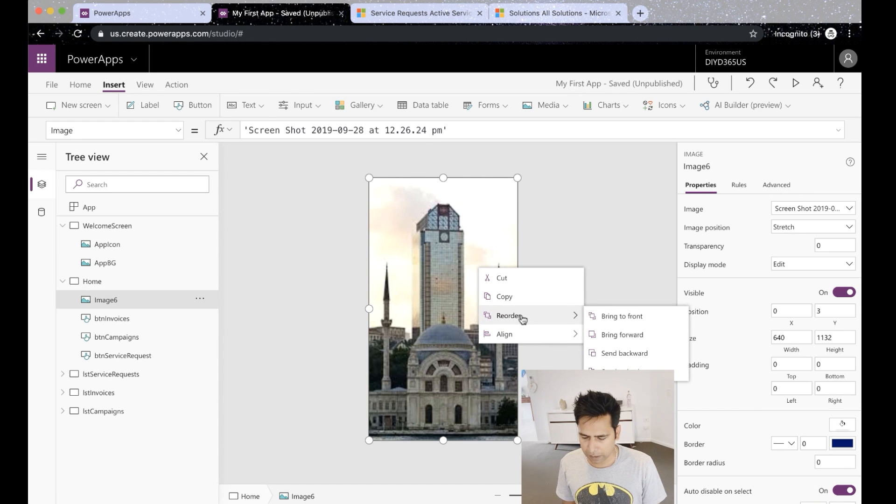
{"action": "left_click", "coordinate": [625, 370]}
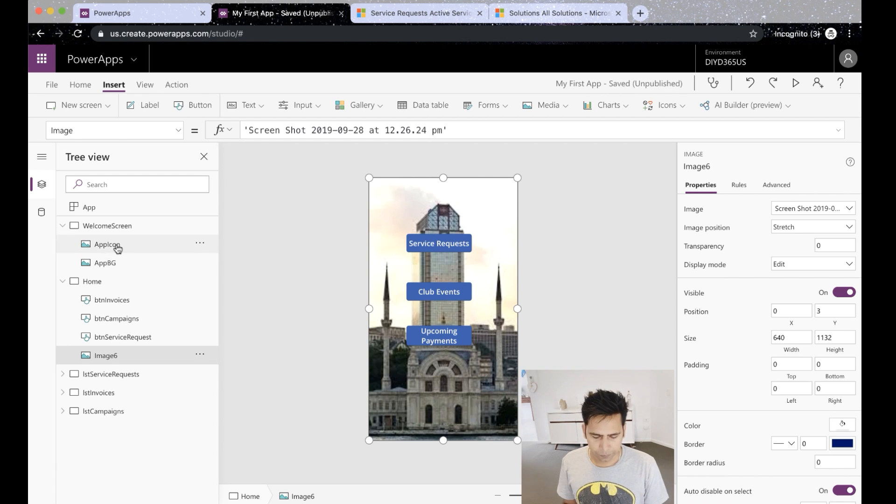
Insert a label on WelcomeScreen and move it above the logo to about X 80, Y 170.
{"action": "left_click", "coordinate": [131, 231]}
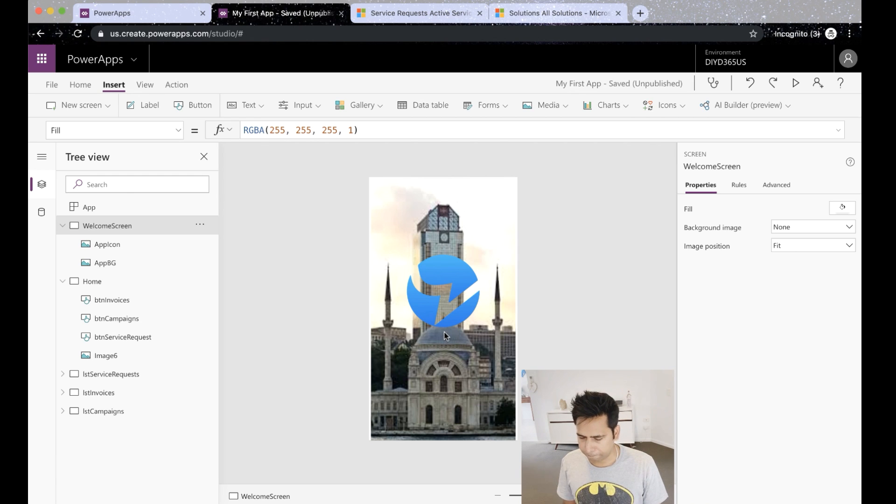
{"action": "left_click", "coordinate": [145, 103]}
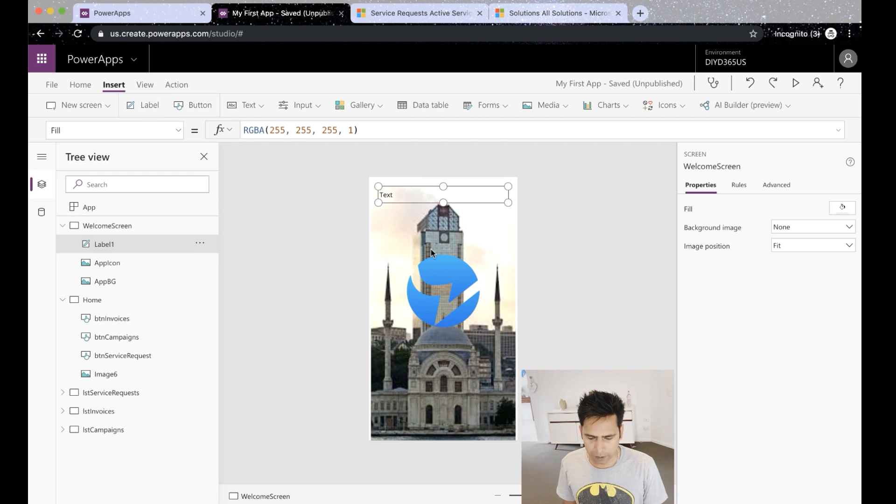
{"action": "left_click_drag", "start_coordinate": [416, 201], "coordinate": [443, 226]}
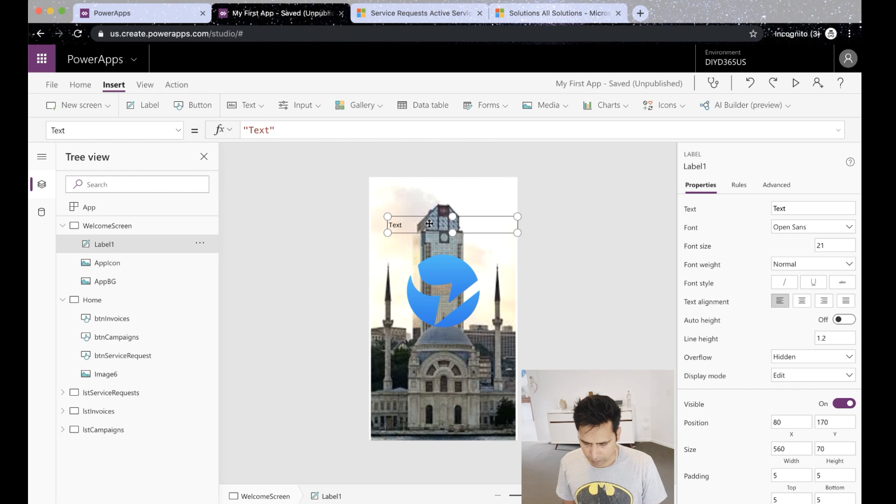
Set the text of the new WelcomeScreen label to "Welcome to My First App!".
{"action": "double_click", "coordinate": [429, 223]}
{"action": "type", "text": "Welcome to M"}
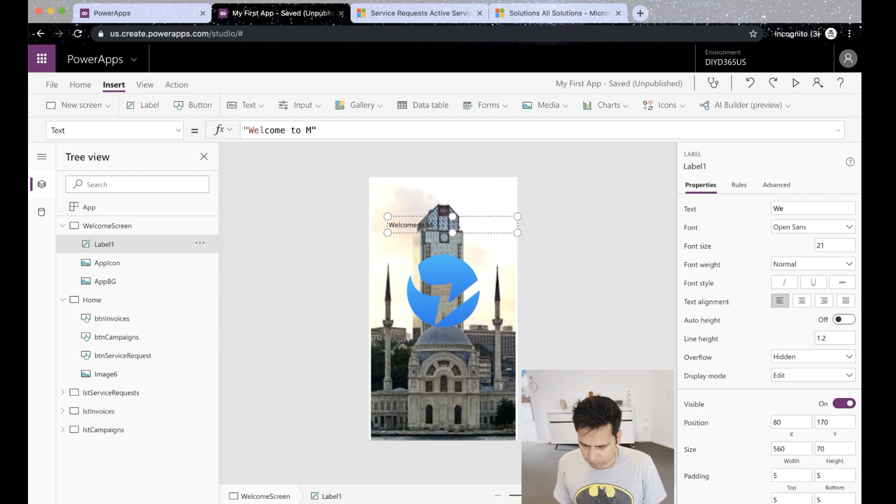
{"action": "type", "text": "y First Ap"}
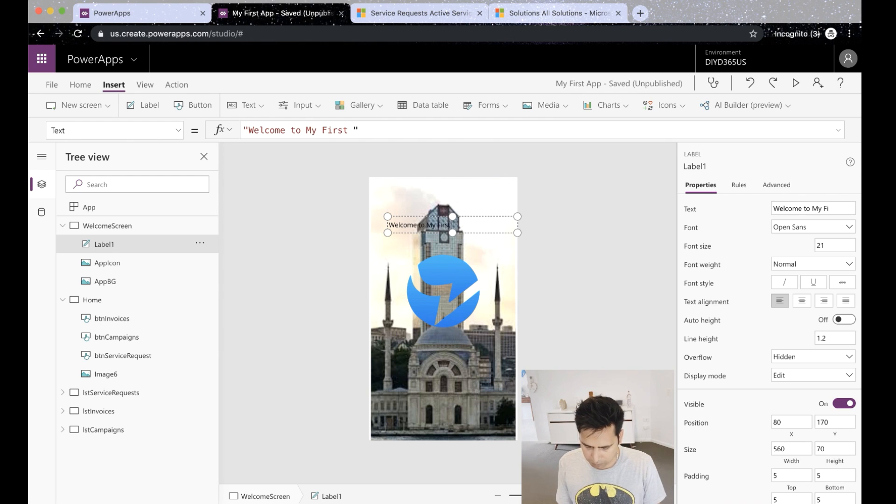
{"action": "type", "text": "p !"}
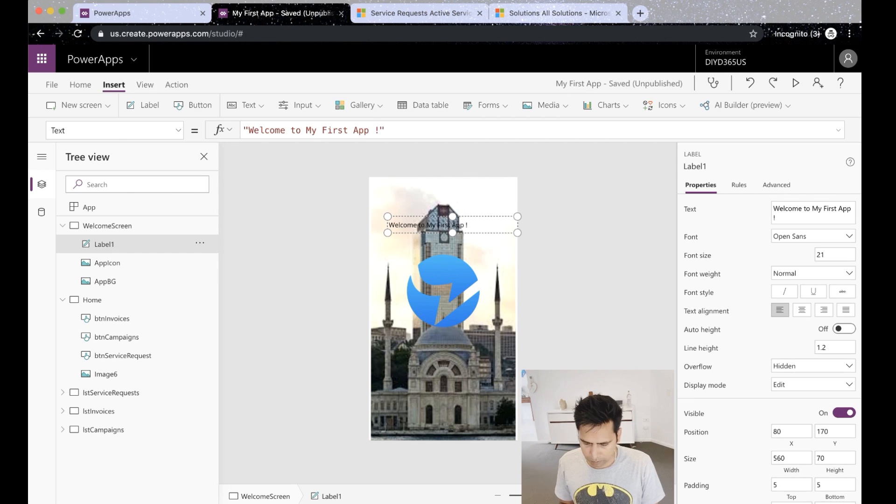
{"action": "key", "text": "BackSpace"}
{"action": "key", "text": "BackSpace"}
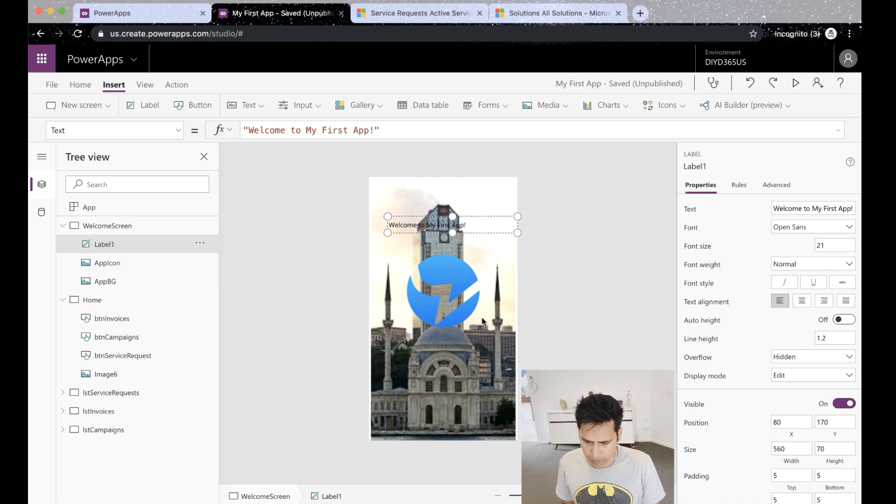
Set the welcome label's font size to 28 and its text color to white.
{"action": "left_click", "coordinate": [830, 244]}
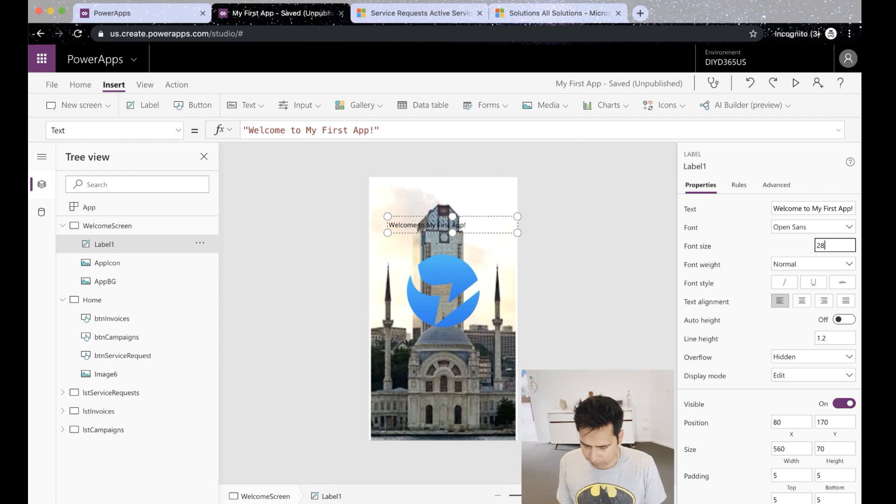
{"action": "type", "text": "28"}
{"action": "scroll", "coordinate": [806, 360], "scroll_direction": "down", "scroll_amount": 2}
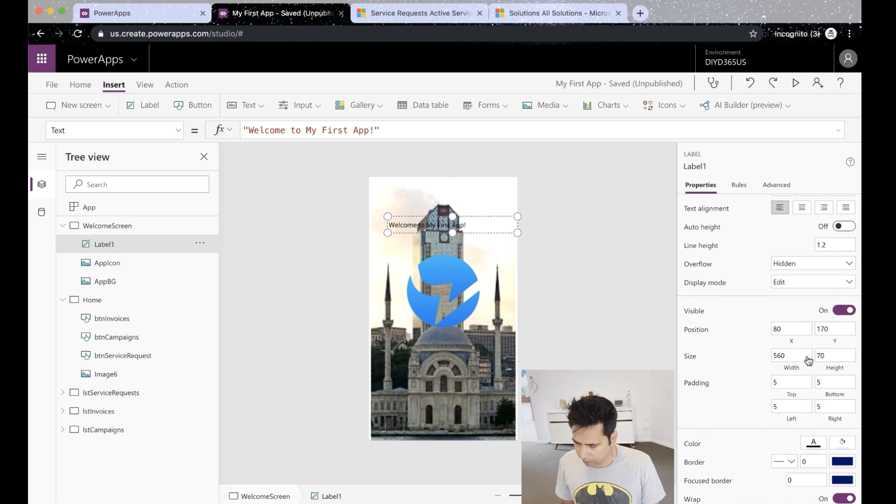
{"action": "left_click", "coordinate": [814, 446]}
{"action": "left_click", "coordinate": [635, 323]}
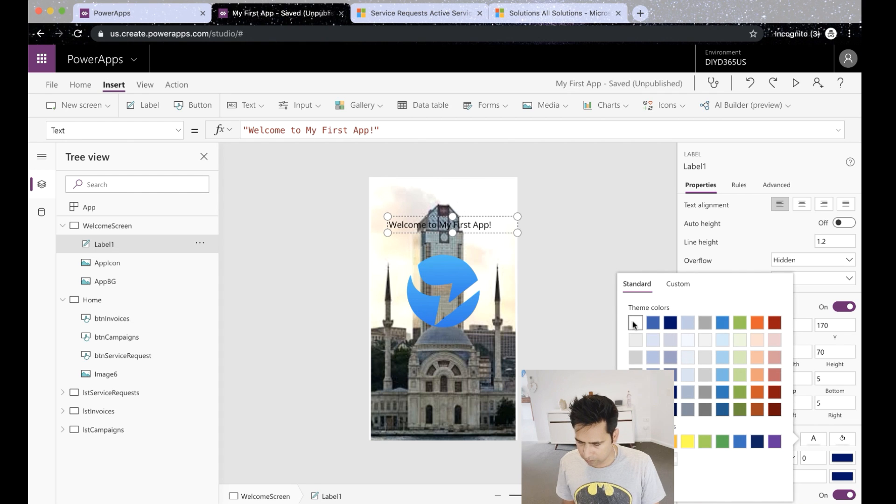
{"action": "left_click", "coordinate": [748, 237]}
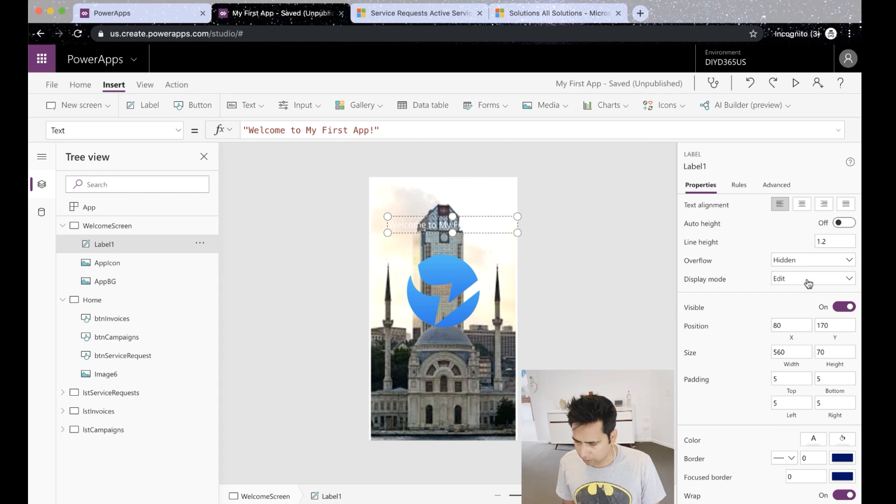
Set the welcome label's font weight to Bold.
{"action": "scroll", "coordinate": [808, 284], "scroll_direction": "up", "scroll_amount": 2}
{"action": "left_click", "coordinate": [813, 265]}
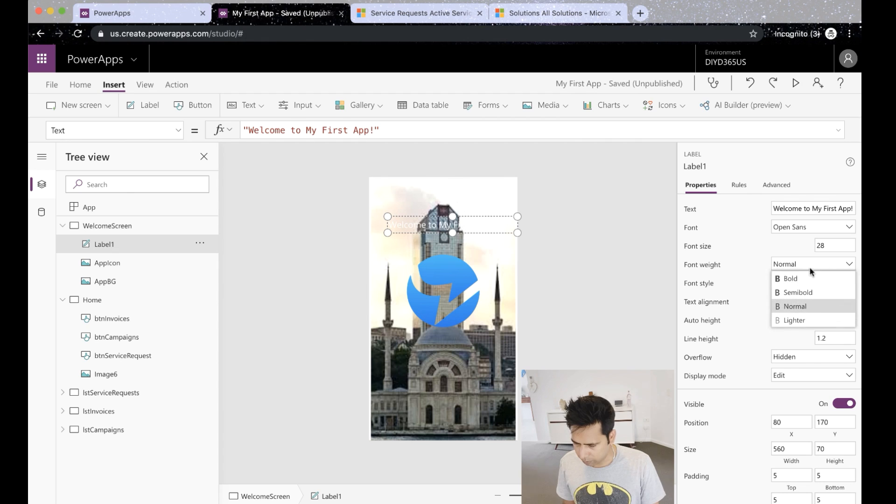
{"action": "left_click", "coordinate": [797, 280]}
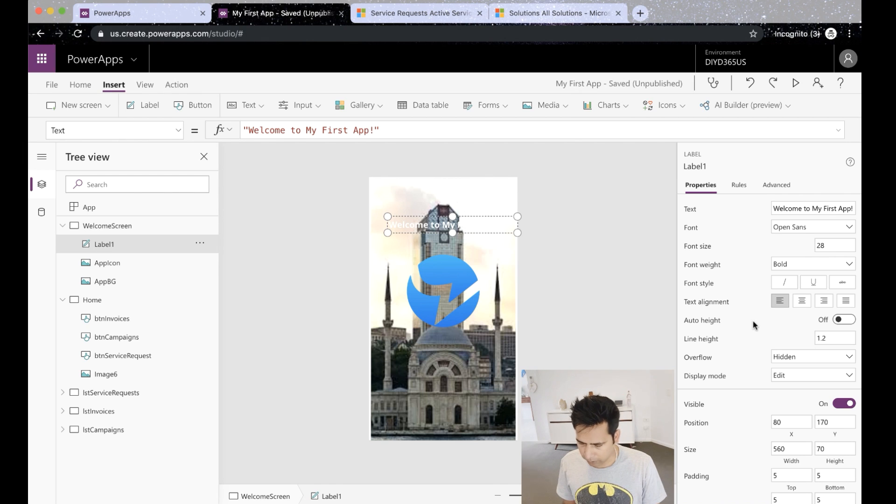
{"action": "scroll", "coordinate": [752, 320], "scroll_direction": "down", "scroll_amount": 5}
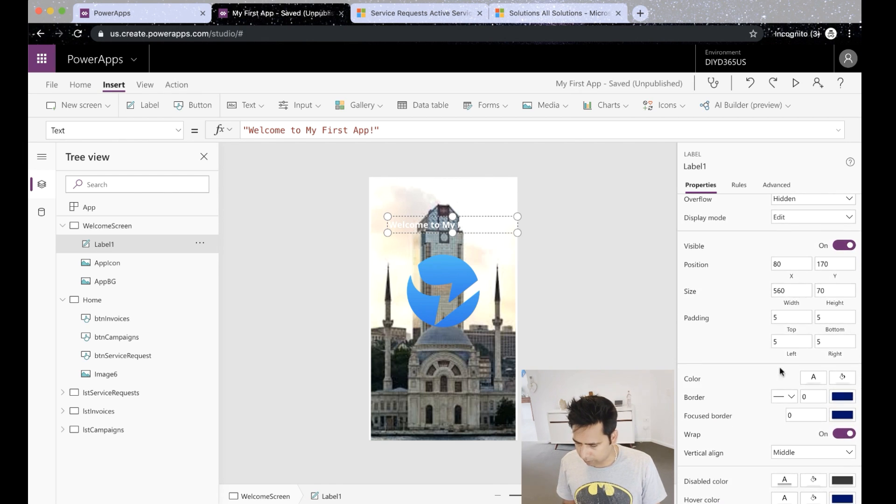
Change the welcome label's text color to the medium light blue shade from the theme colors.
{"action": "left_click", "coordinate": [813, 378]}
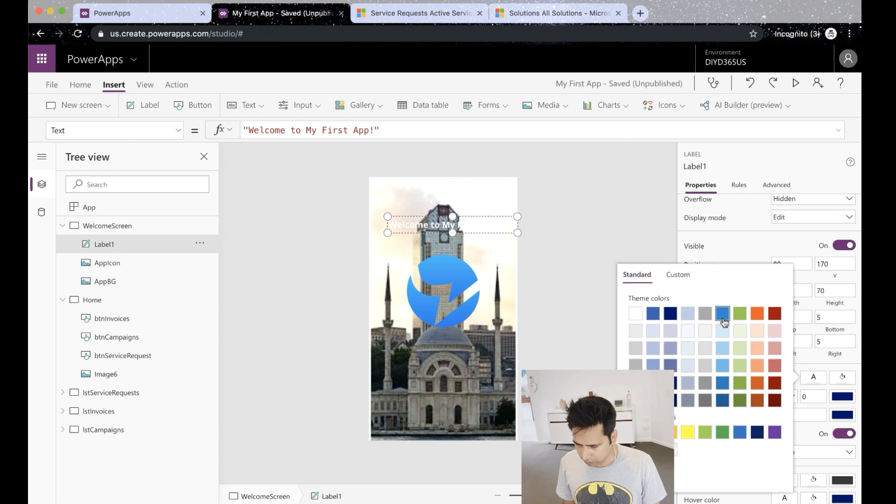
{"action": "left_click", "coordinate": [723, 320]}
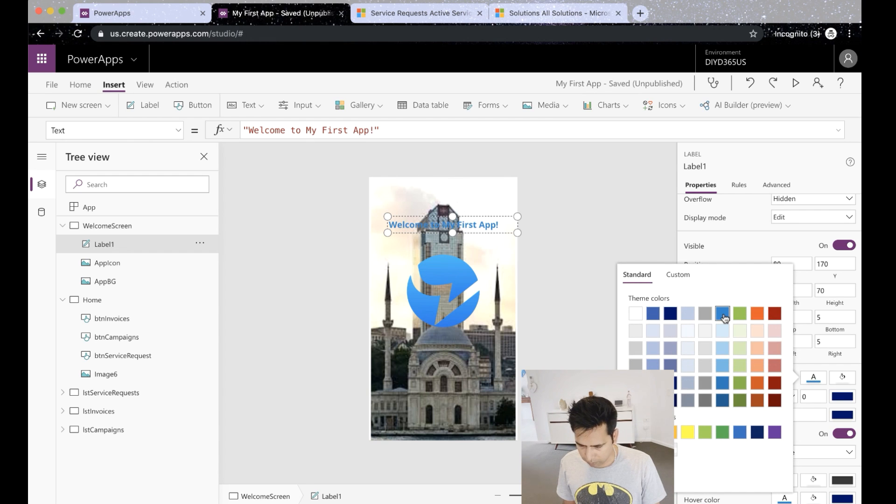
{"action": "left_click", "coordinate": [723, 332]}
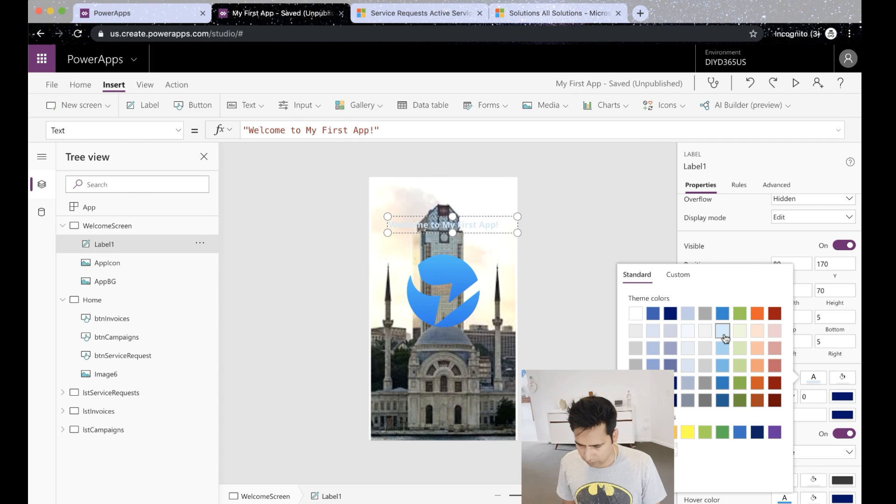
{"action": "left_click", "coordinate": [724, 350]}
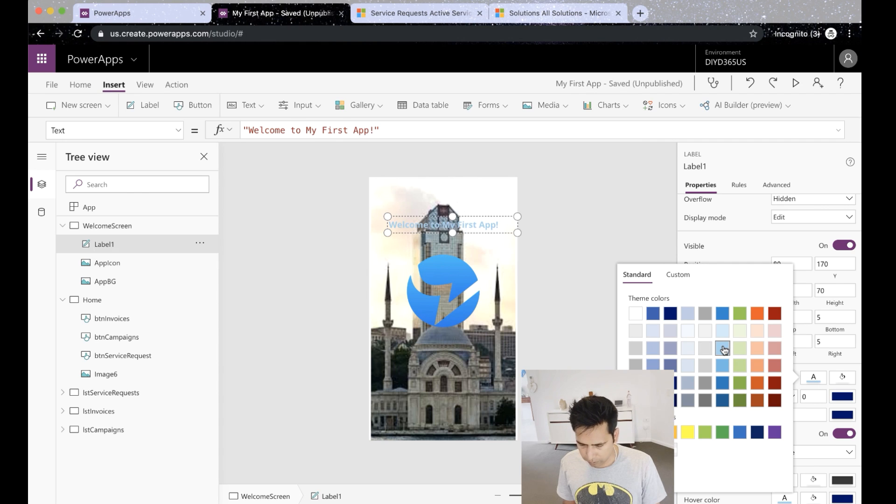
{"action": "left_click", "coordinate": [722, 365]}
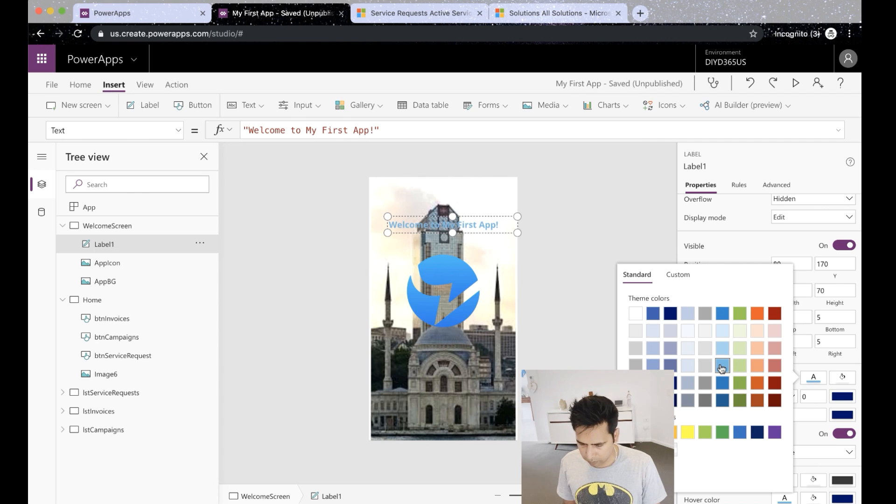
{"action": "left_click", "coordinate": [442, 217]}
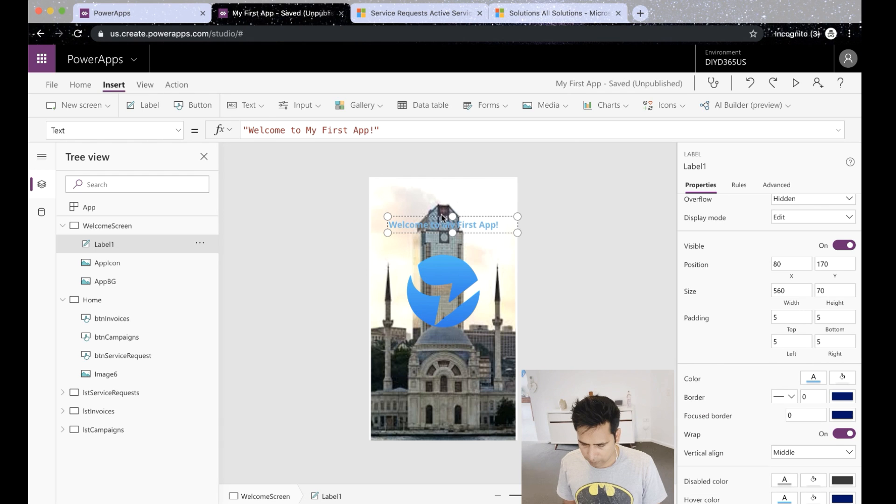
Move the welcome label up to the top edge of WelcomeScreen, above the tower in the background image.
{"action": "left_click_drag", "start_coordinate": [459, 217], "coordinate": [454, 185]}
{"action": "left_click", "coordinate": [490, 259]}
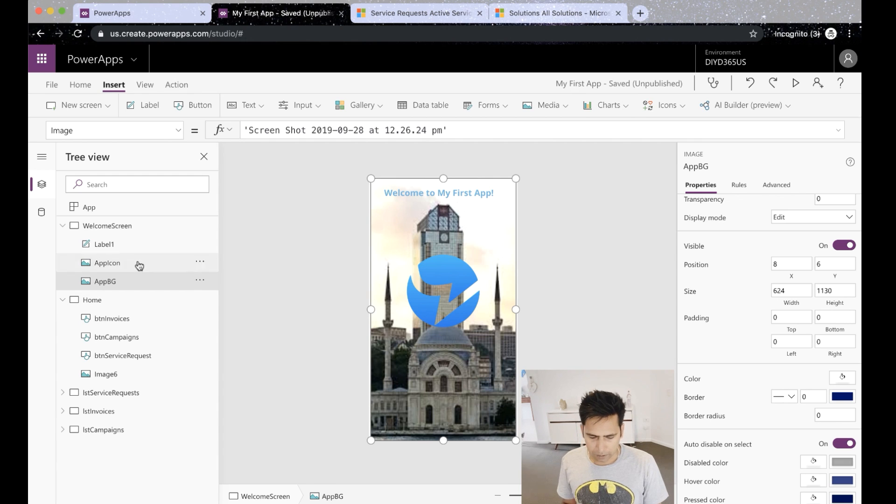
{"action": "left_click", "coordinate": [63, 227]}
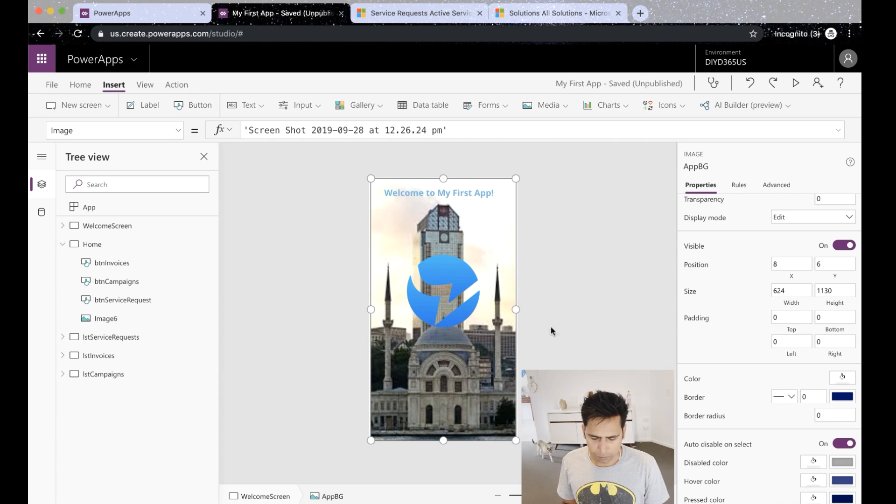
Examine the Home screen and the OnSelect navigation formulas of its Service Requests and Club Events buttons.
{"action": "left_click", "coordinate": [122, 251]}
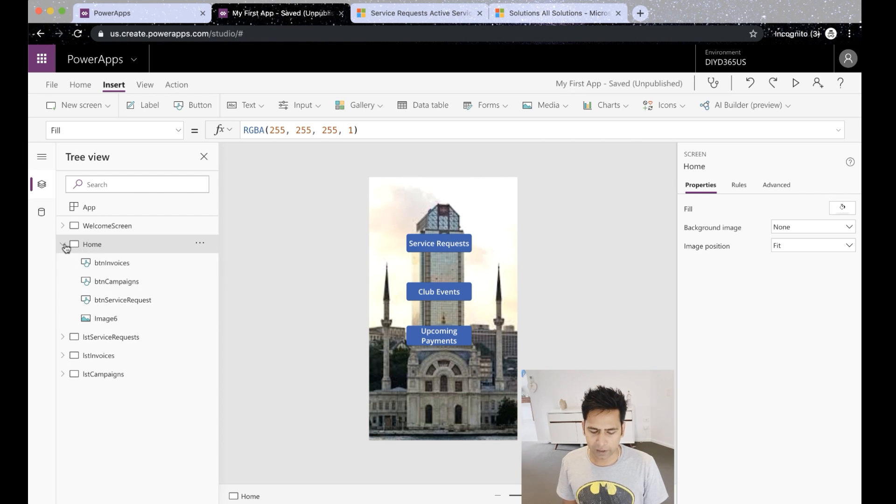
{"action": "left_click", "coordinate": [63, 244]}
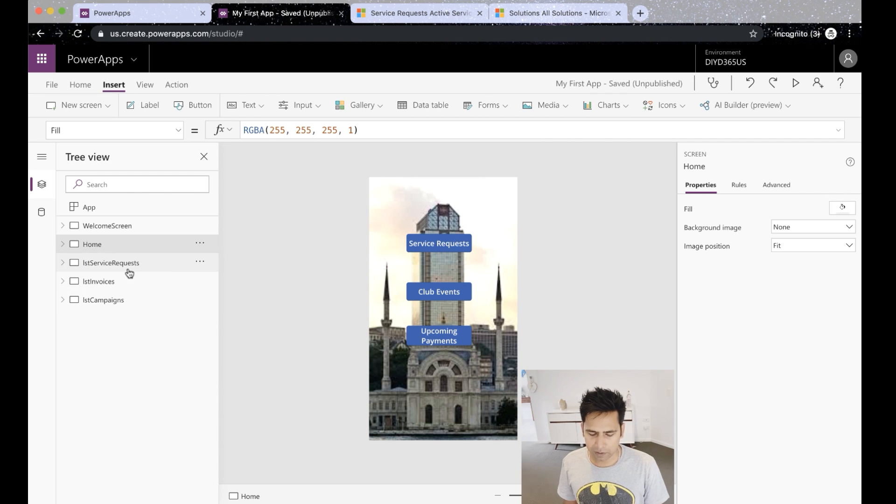
{"action": "left_click", "coordinate": [414, 244]}
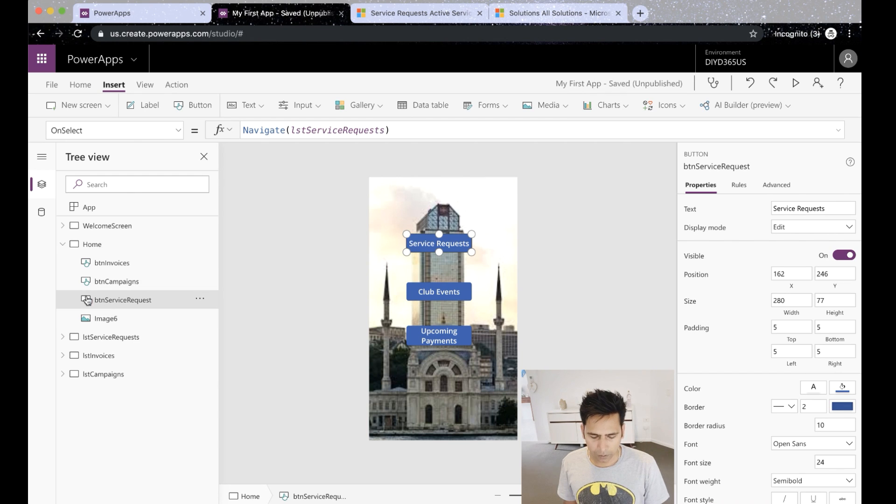
{"action": "left_click", "coordinate": [65, 246]}
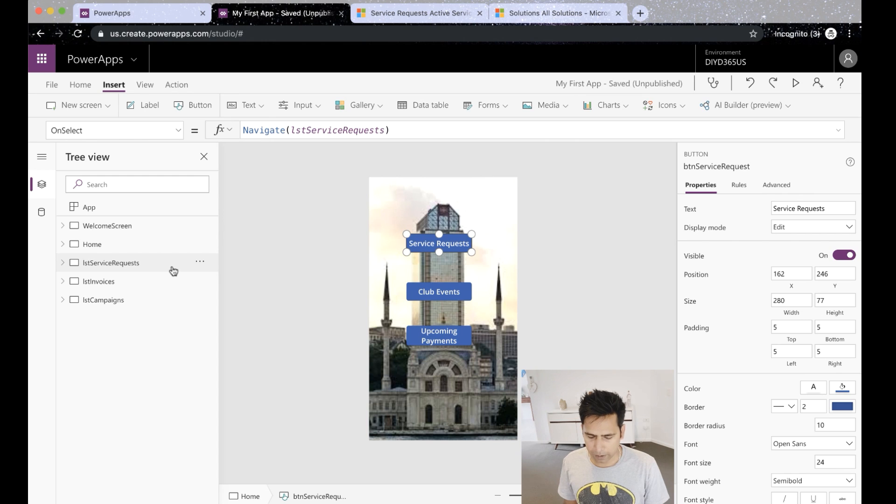
{"action": "left_click", "coordinate": [129, 287]}
{"action": "left_click", "coordinate": [112, 244]}
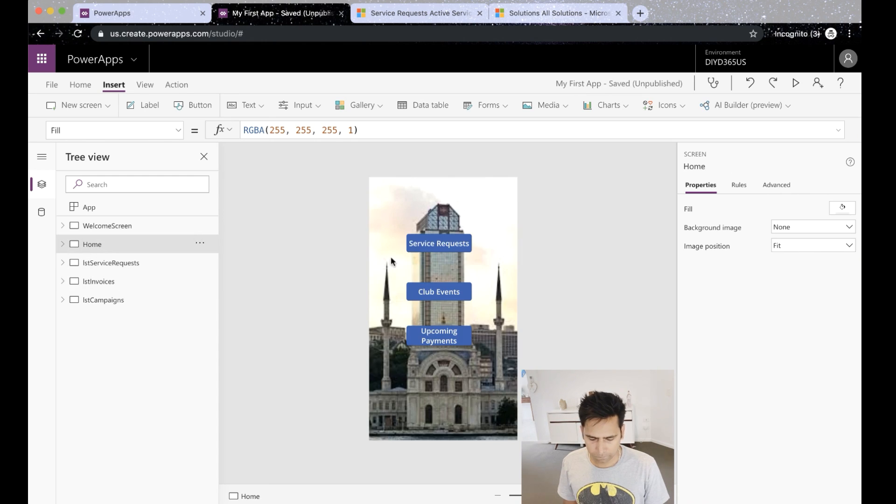
{"action": "left_click", "coordinate": [440, 295]}
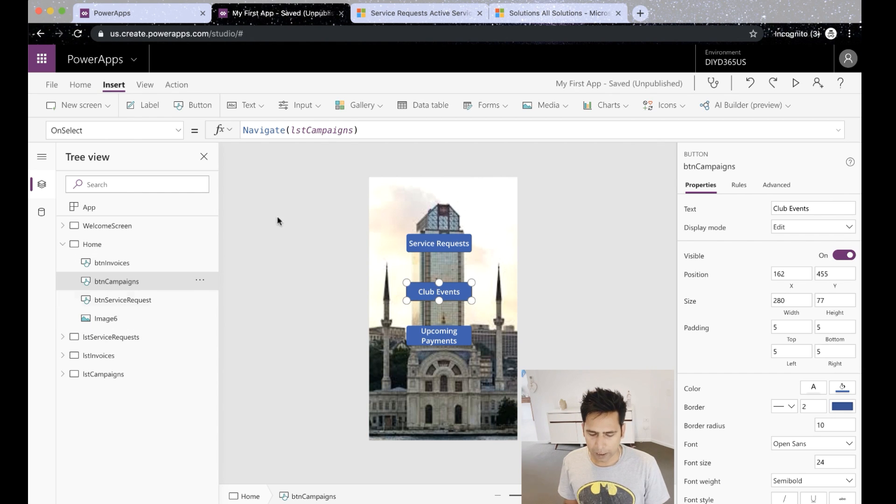
{"action": "left_click", "coordinate": [429, 241]}
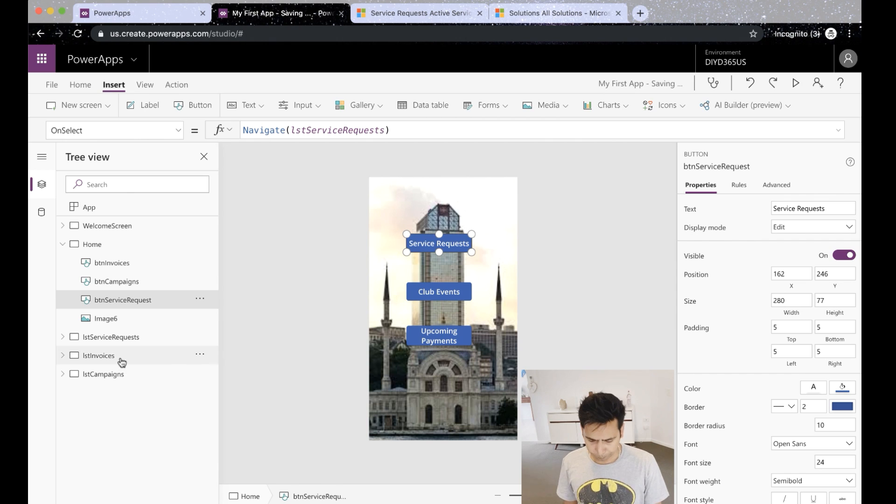
Connect the lstServiceRequests gallery to the Service Requests data source and set its layout to Title and subtitle.
{"action": "left_click", "coordinate": [93, 339]}
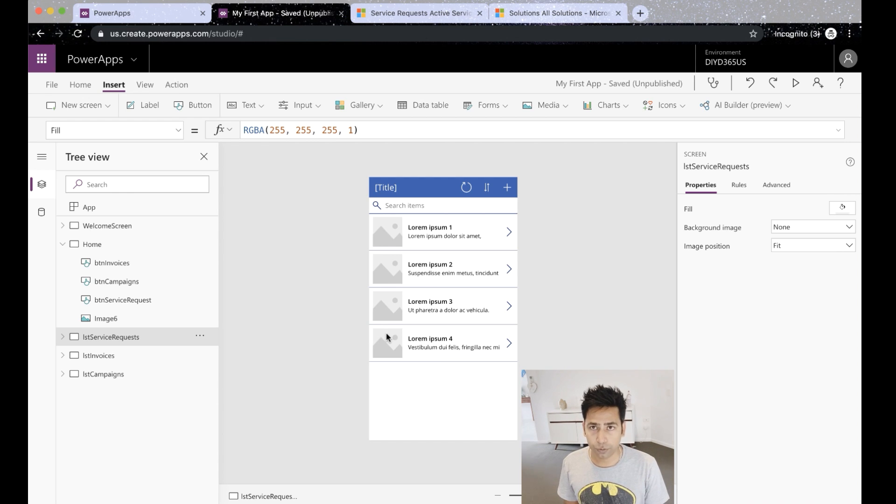
{"action": "left_click", "coordinate": [462, 369]}
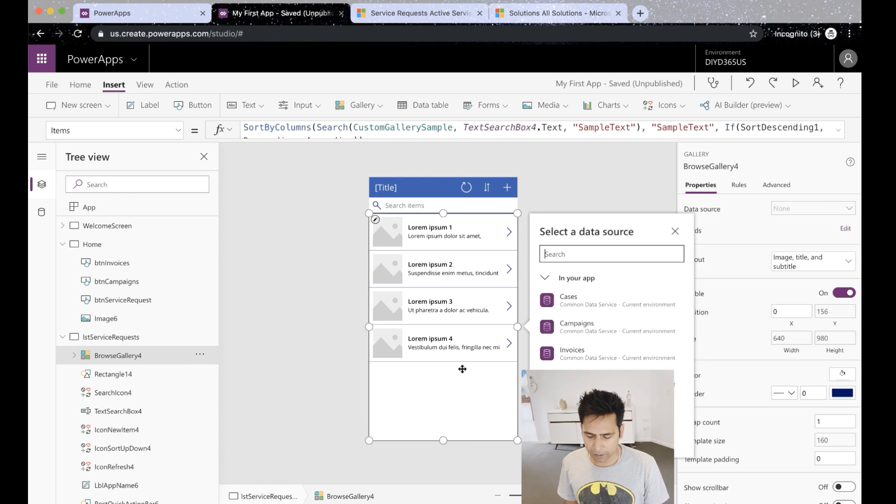
{"action": "type", "text": "serv"}
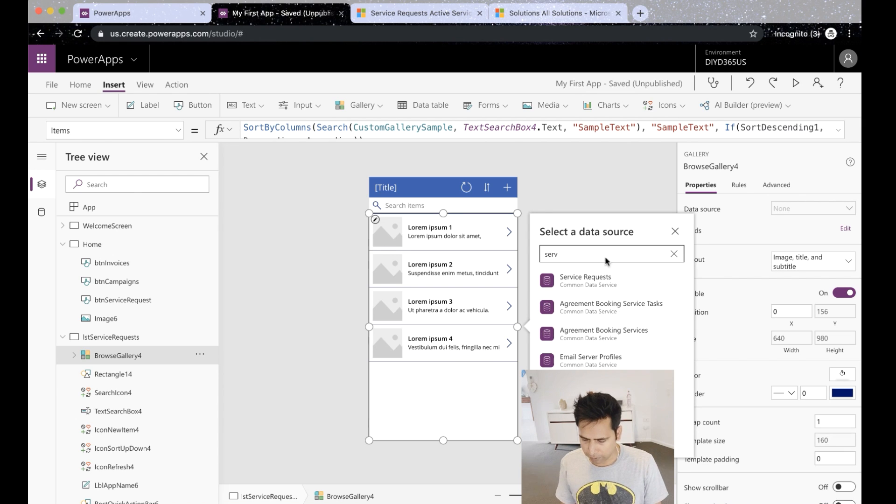
{"action": "left_click", "coordinate": [586, 280]}
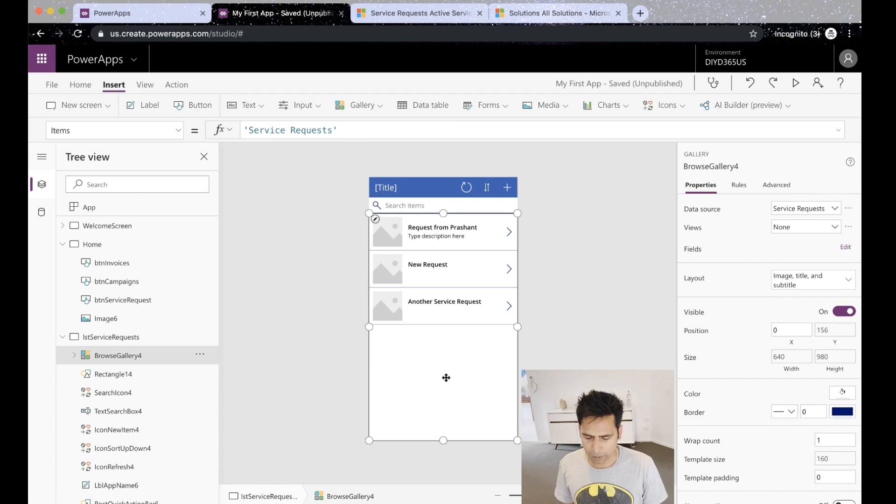
{"action": "left_click", "coordinate": [833, 280]}
{"action": "left_click", "coordinate": [793, 320]}
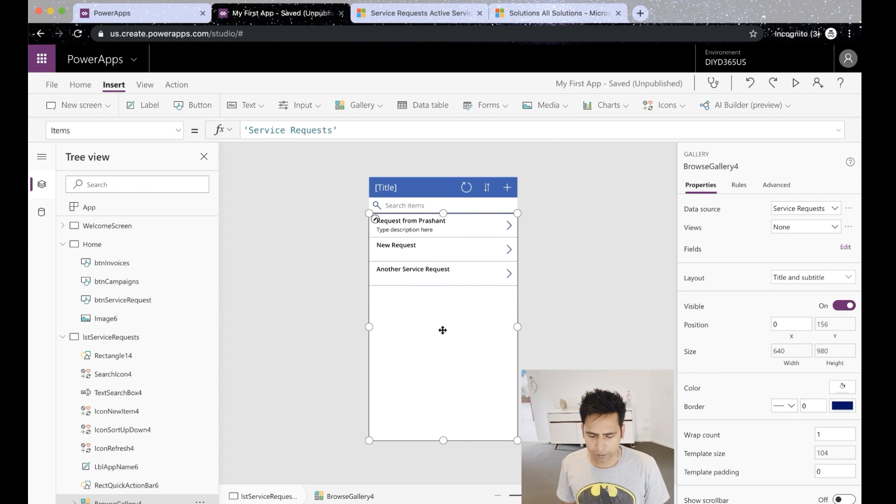
Set the title label of the lstServiceRequests screen to "My Service Requests".
{"action": "left_click", "coordinate": [387, 188]}
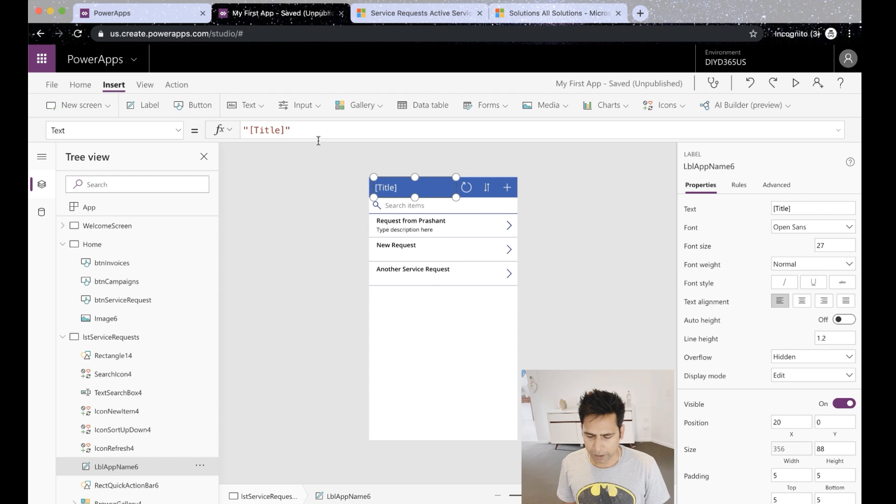
{"action": "left_click_drag", "start_coordinate": [285, 129], "coordinate": [250, 129]}
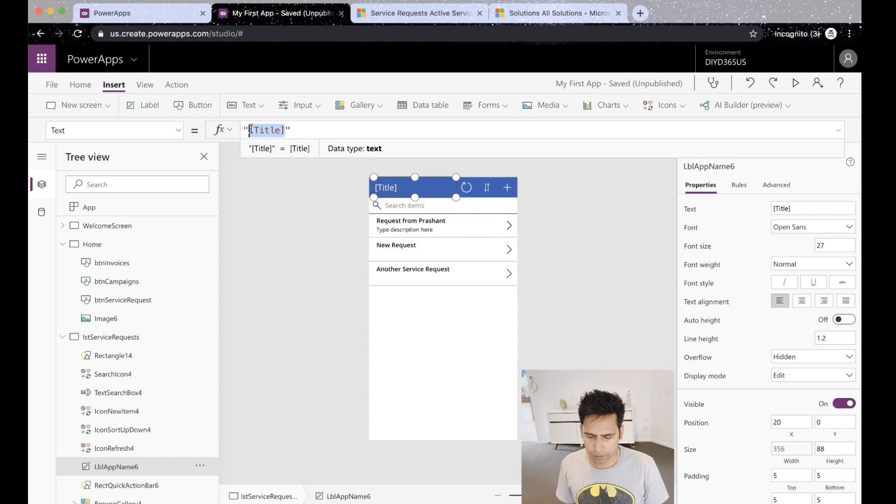
{"action": "type", "text": "Service"}
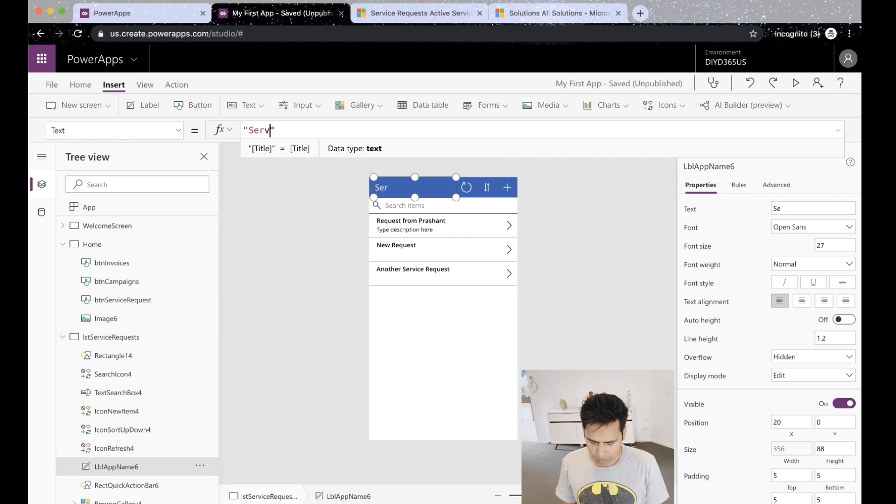
{"action": "type", "text": " Requests"}
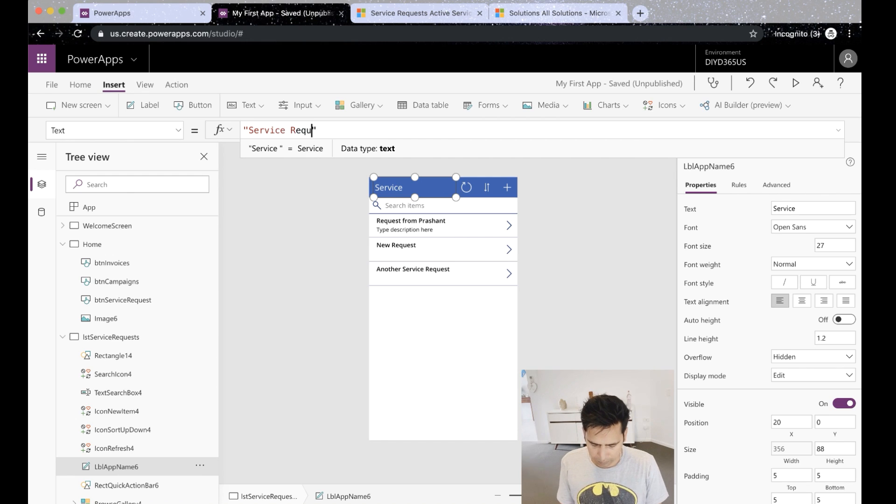
{"action": "left_click", "coordinate": [248, 130]}
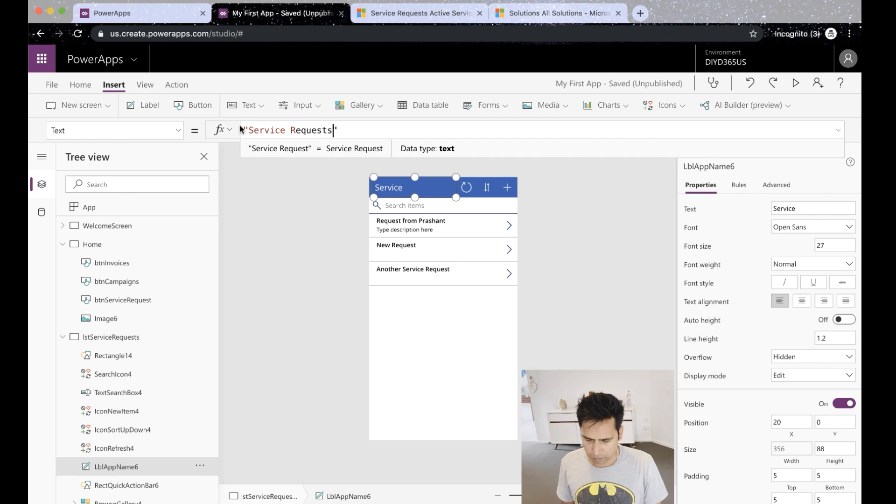
{"action": "type", "text": "My"}
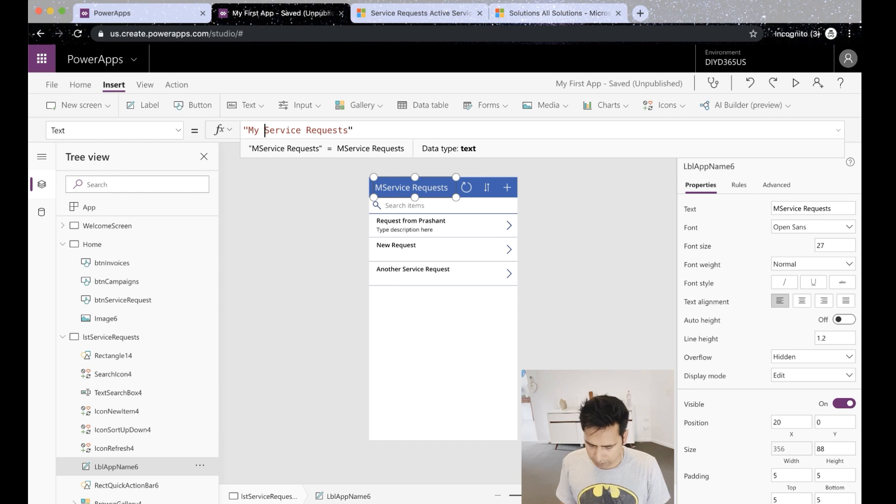
{"action": "left_click", "coordinate": [459, 295]}
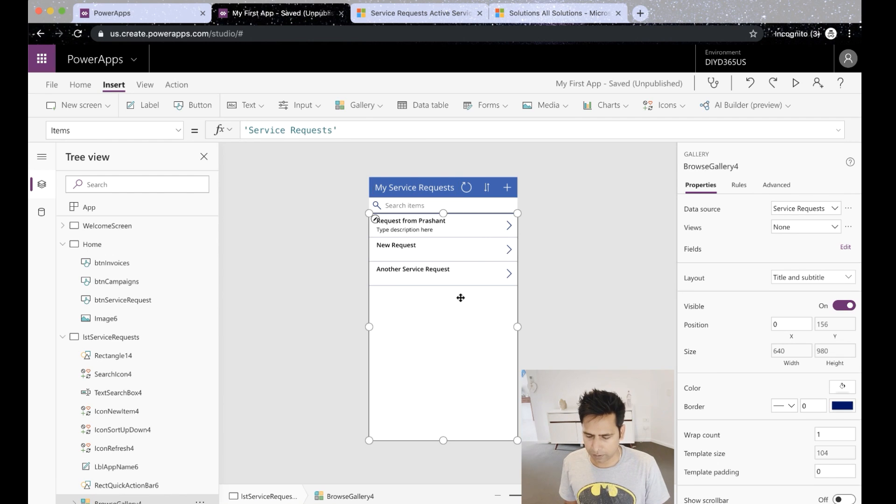
Connect the lstInvoices gallery to the Invoices data source and set its layout to Title and subtitle.
{"action": "left_click", "coordinate": [62, 337]}
{"action": "left_click", "coordinate": [90, 356]}
{"action": "left_click", "coordinate": [400, 314]}
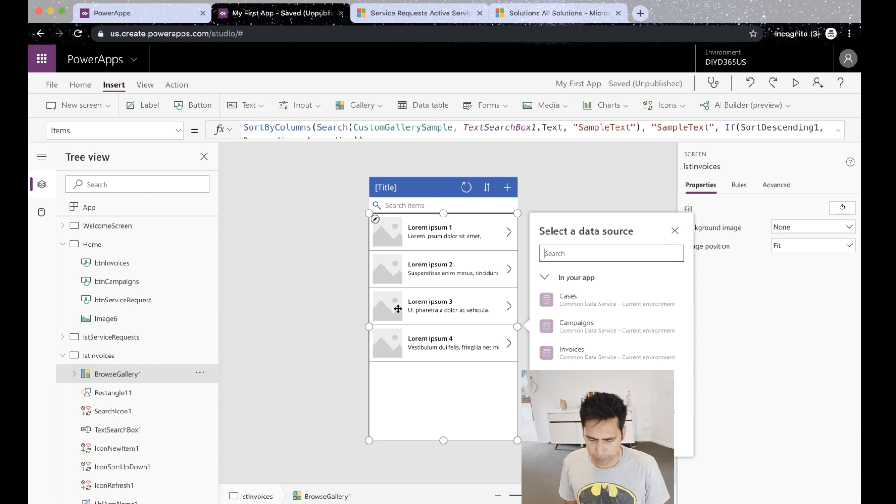
{"action": "left_click", "coordinate": [586, 352]}
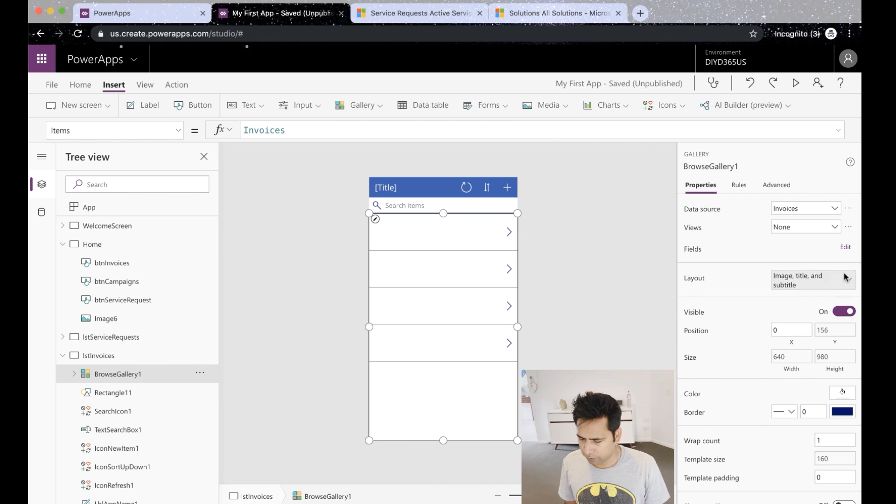
{"action": "left_click", "coordinate": [846, 277]}
{"action": "left_click", "coordinate": [809, 301]}
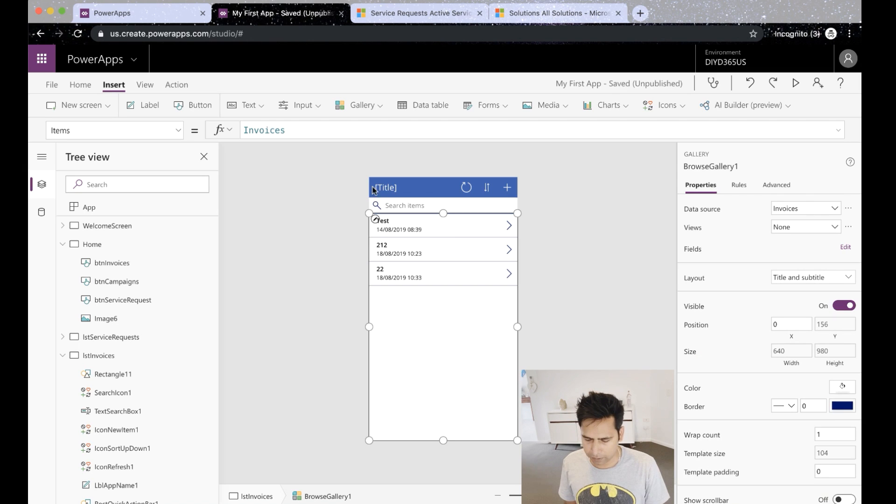
Set the title label of the lstInvoices screen to "Upcoming Bills" and return to the Home screen.
{"action": "left_click", "coordinate": [383, 188]}
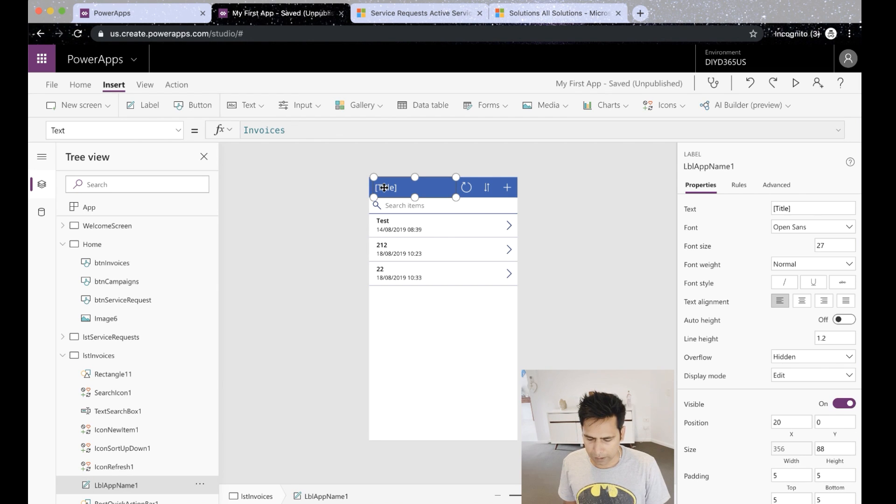
{"action": "double_click", "coordinate": [384, 188]}
{"action": "type", "text": "U"}
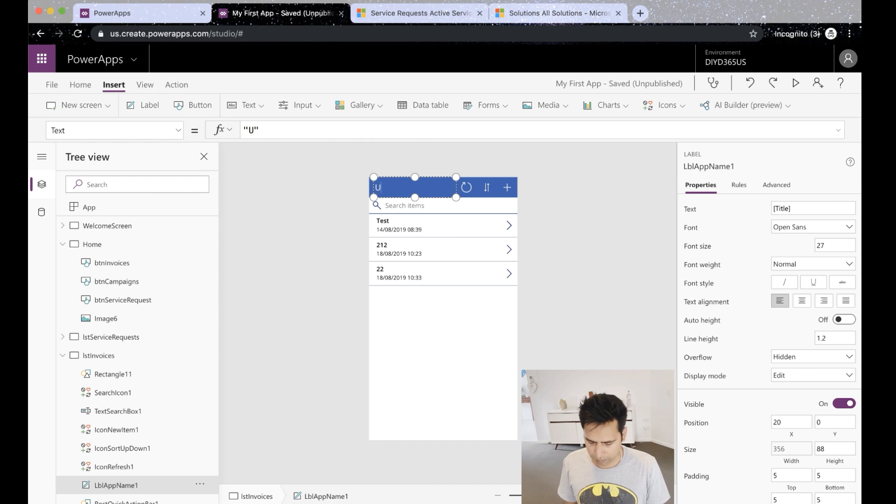
{"action": "type", "text": "pcoming"}
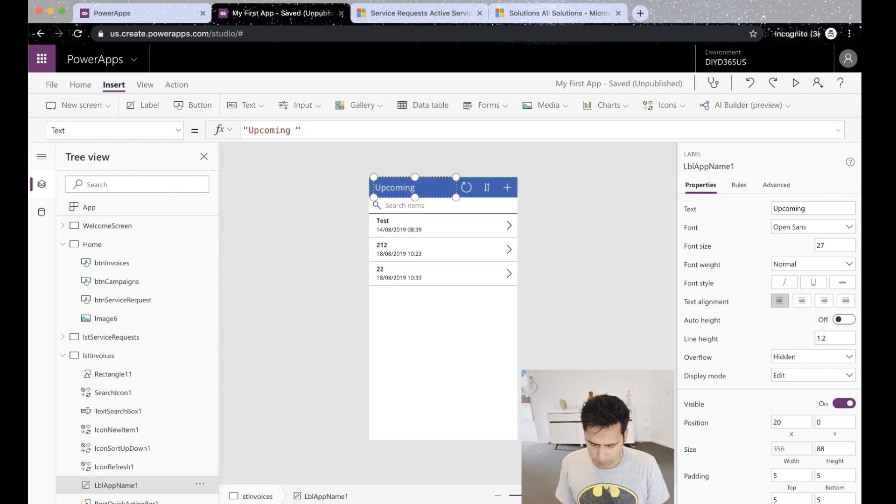
{"action": "type", "text": " Bills"}
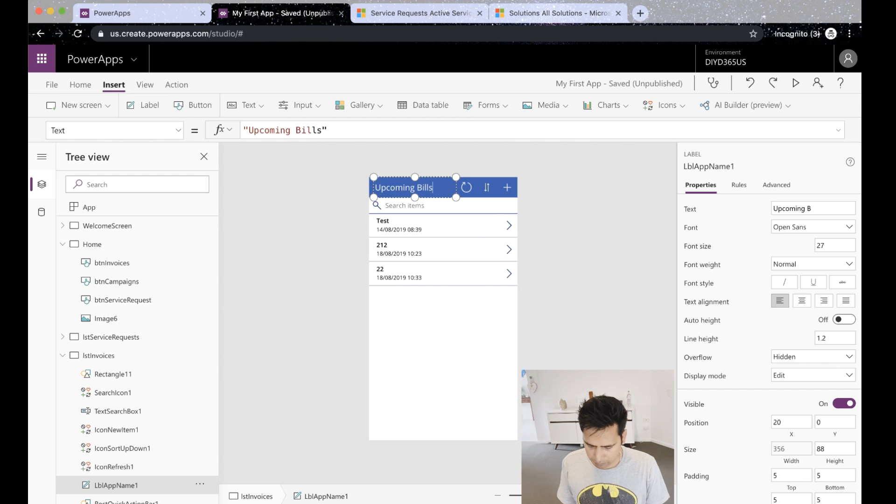
{"action": "left_click", "coordinate": [103, 244]}
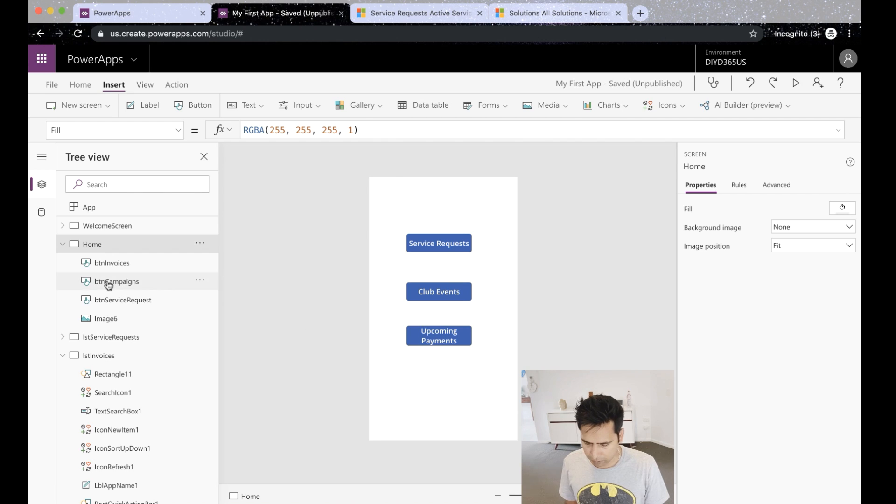
Change the title label of the lstInvoices screen to "Upcoming Payments".
{"action": "left_click", "coordinate": [116, 355]}
{"action": "left_click", "coordinate": [429, 187]}
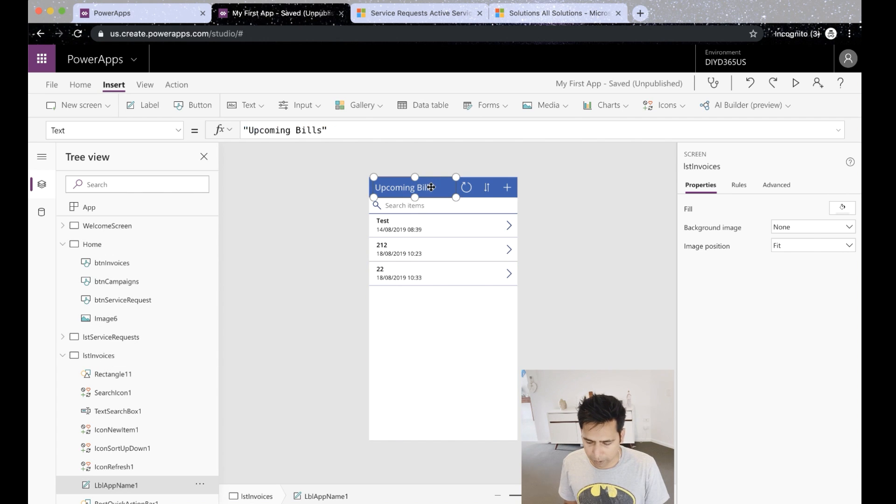
{"action": "left_click", "coordinate": [431, 188]}
{"action": "left_click", "coordinate": [430, 187]}
{"action": "key", "text": "BackSpace"}
{"action": "key", "text": "BackSpace"}
{"action": "key", "text": "BackSpace"}
{"action": "key", "text": "BackSpace"}
{"action": "key", "text": "BackSpace"}
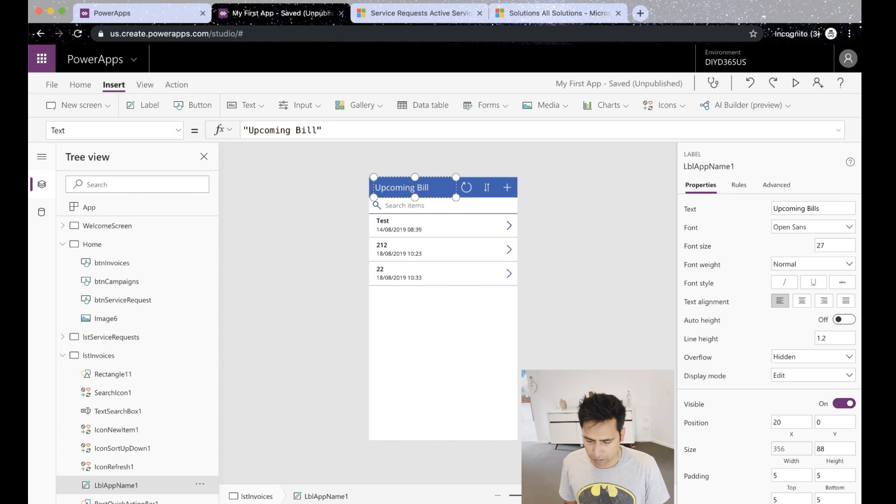
{"action": "type", "text": "Payments"}
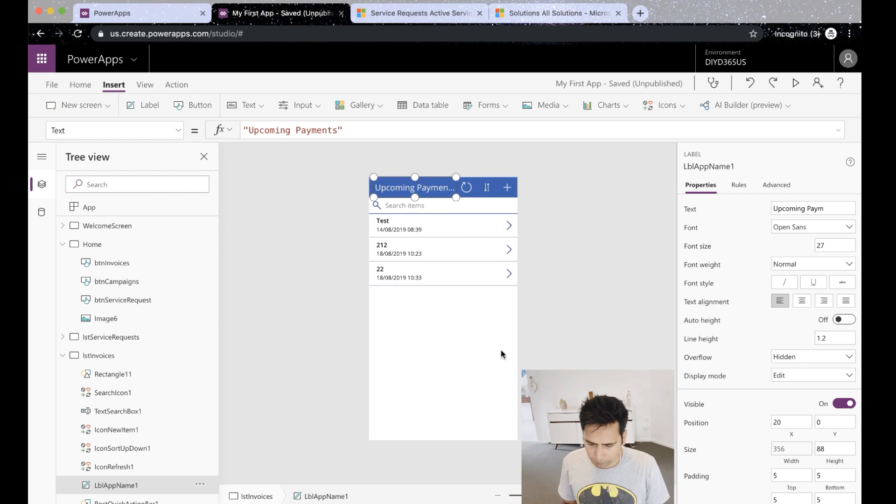
{"action": "left_click", "coordinate": [64, 355]}
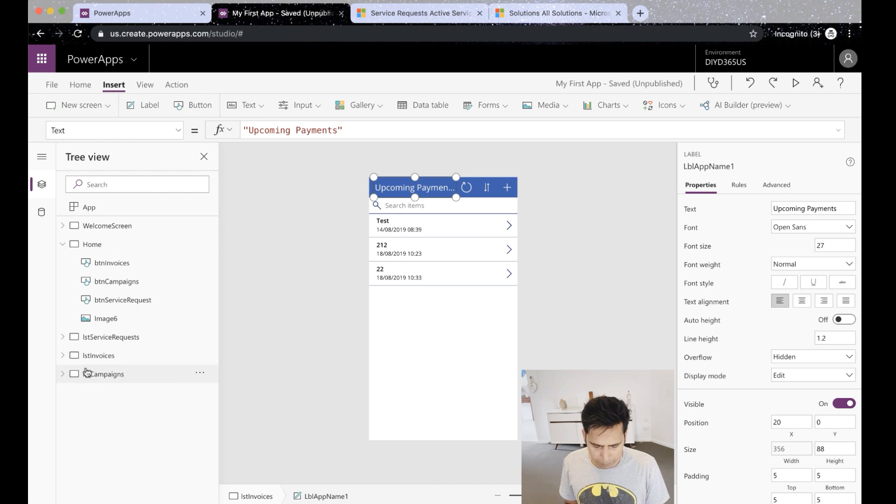
Connect the lstCampaigns gallery to the Campaigns data source and set its layout to Title and subtitle.
{"action": "left_click", "coordinate": [103, 374]}
{"action": "left_click", "coordinate": [408, 318]}
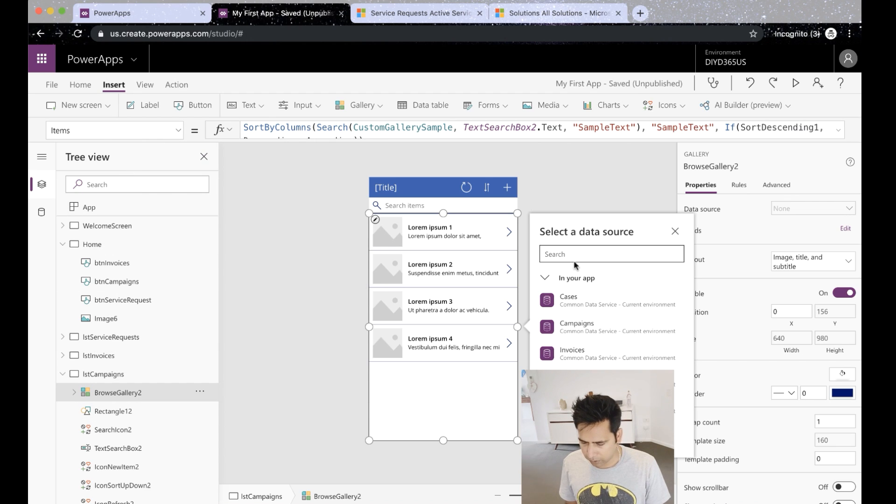
{"action": "left_click", "coordinate": [577, 323]}
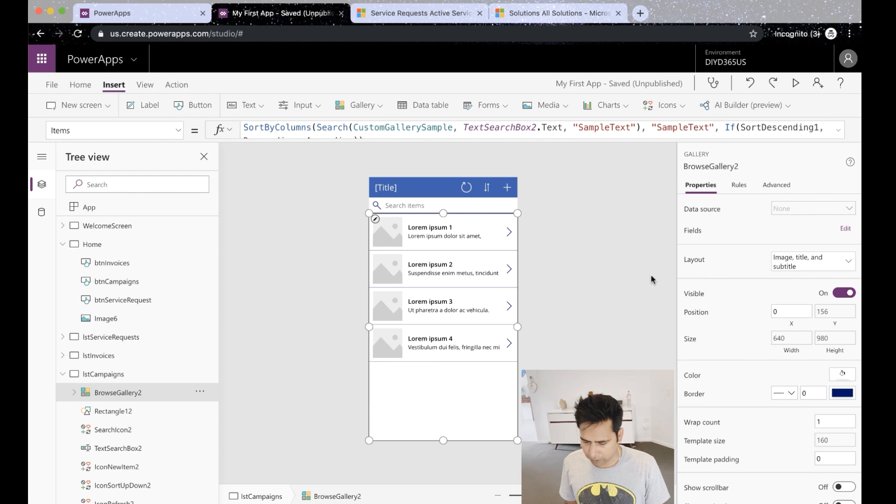
{"action": "left_click", "coordinate": [812, 280]}
{"action": "left_click", "coordinate": [794, 330]}
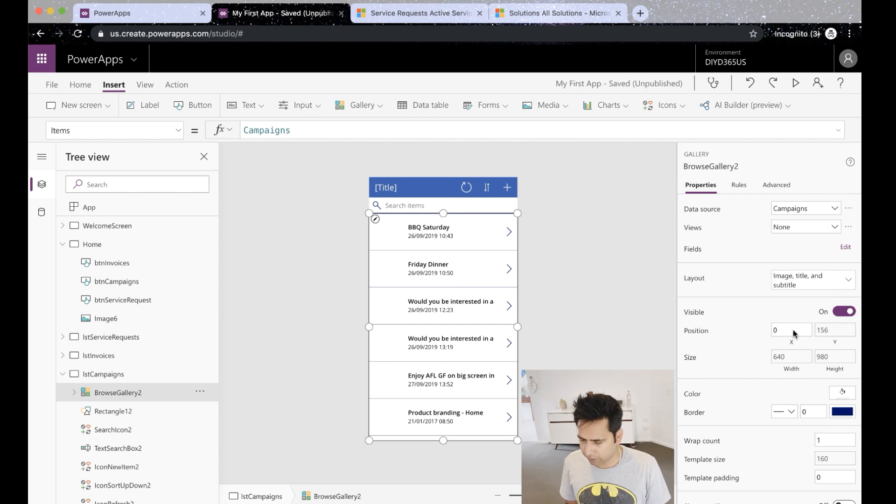
Set the title label of the lstCampaigns screen to "Club Events".
{"action": "left_click", "coordinate": [390, 189]}
{"action": "left_click", "coordinate": [390, 189]}
{"action": "type", "text": "Cl"}
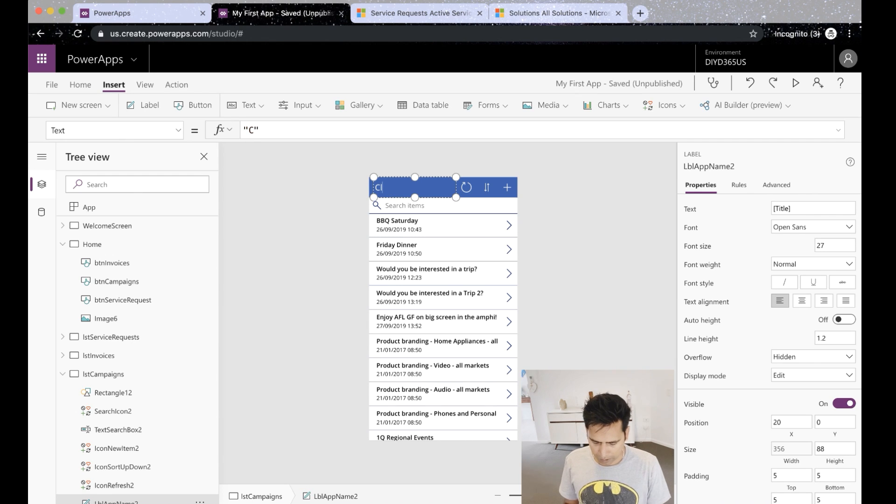
{"action": "type", "text": "ub Events"}
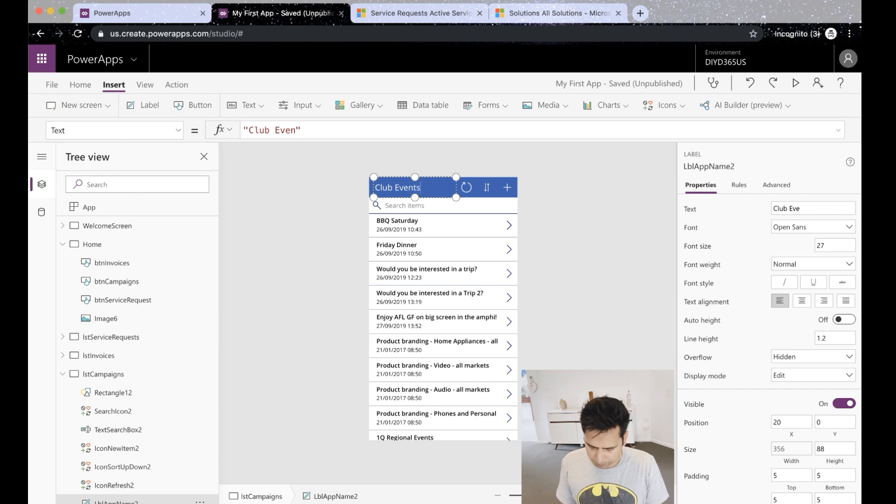
{"action": "left_click", "coordinate": [556, 306]}
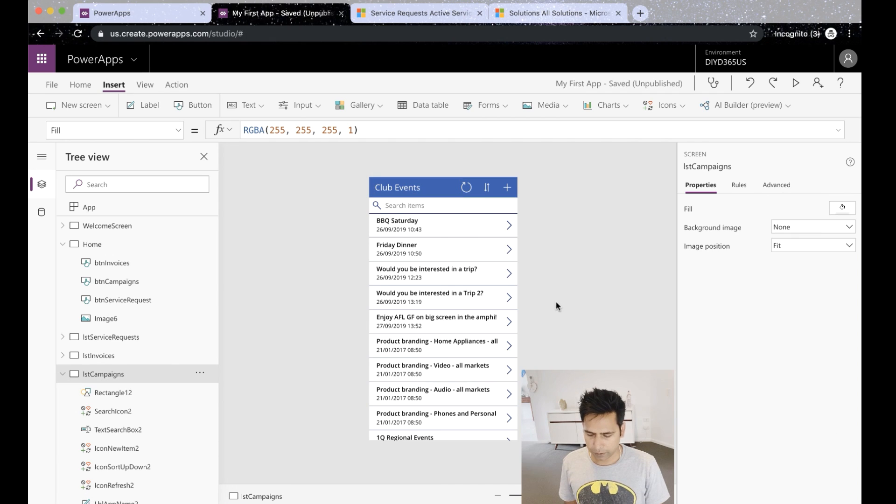
{"action": "left_click", "coordinate": [63, 376]}
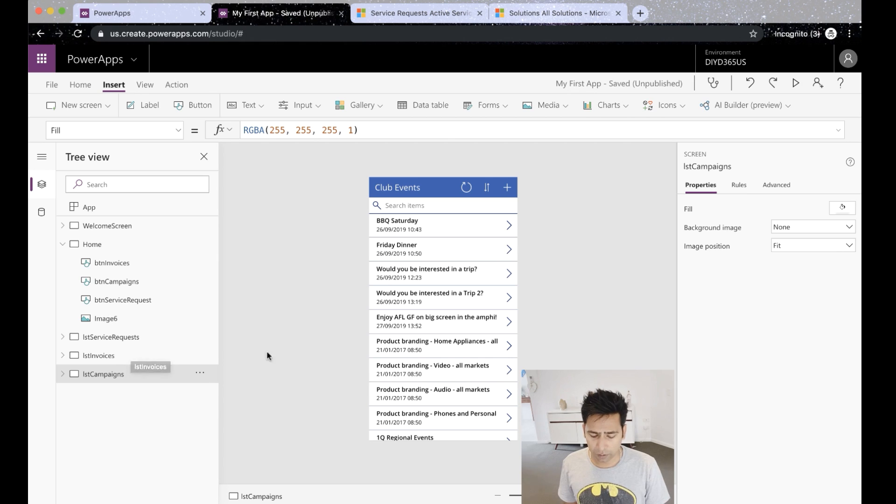
Delete the add icon from the lstCampaigns header and move the sort and refresh icons to the header's right end, at X 552 and about 497.
{"action": "left_click", "coordinate": [504, 187]}
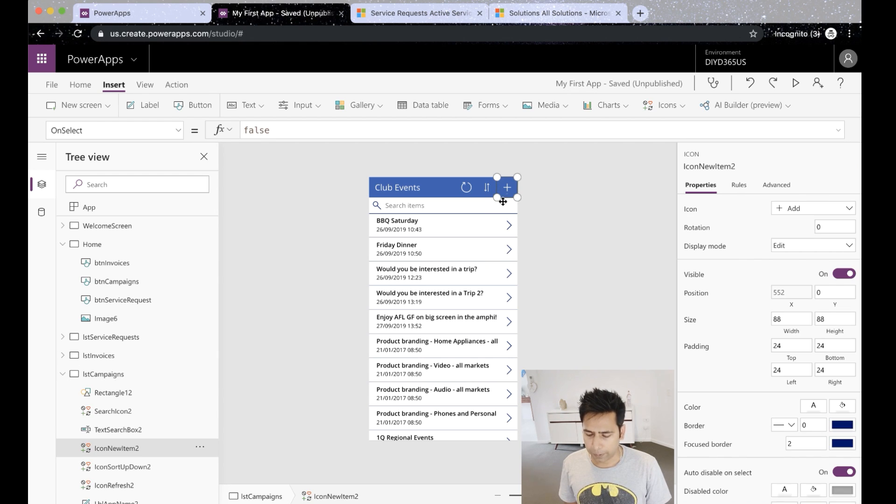
{"action": "key", "text": "Delete"}
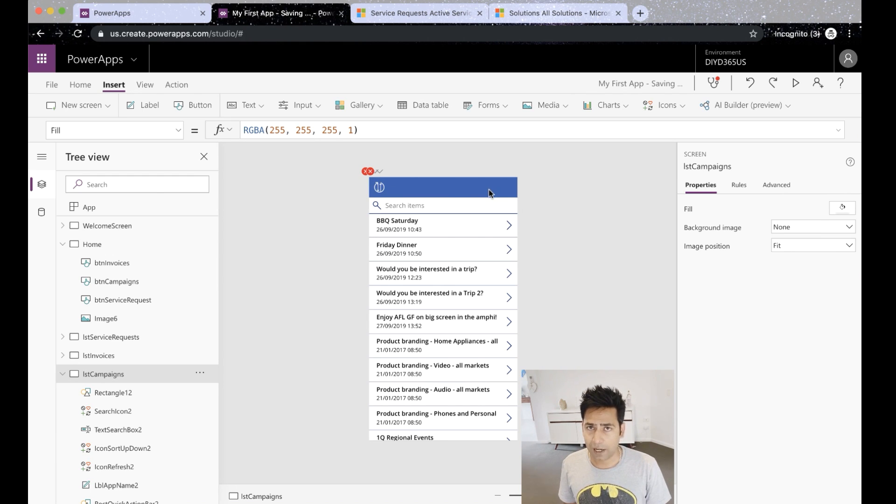
{"action": "left_click", "coordinate": [379, 188]}
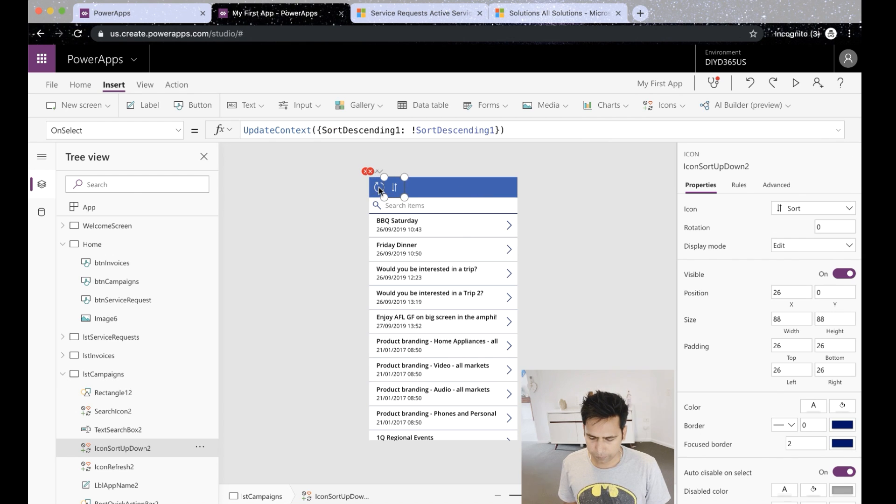
{"action": "left_click_drag", "start_coordinate": [394, 187], "coordinate": [508, 187]}
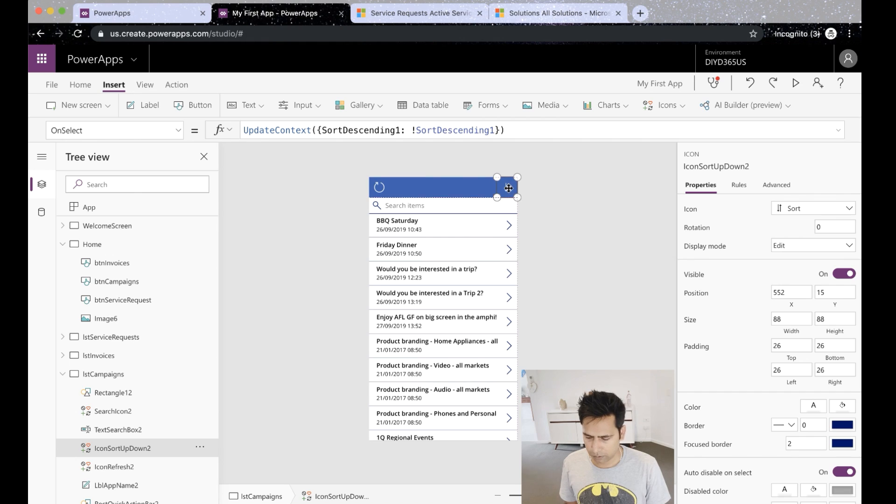
{"action": "left_click_drag", "start_coordinate": [379, 187], "coordinate": [494, 187]}
{"action": "left_click", "coordinate": [391, 189]}
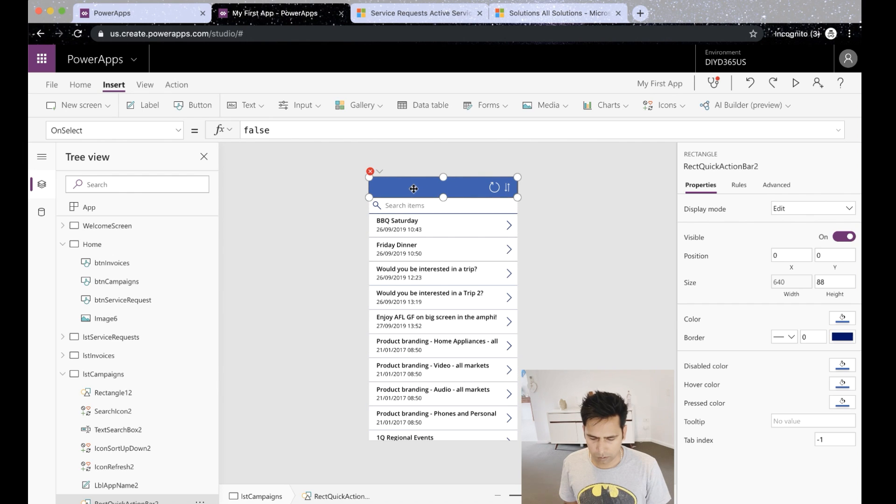
{"action": "left_click", "coordinate": [178, 132]}
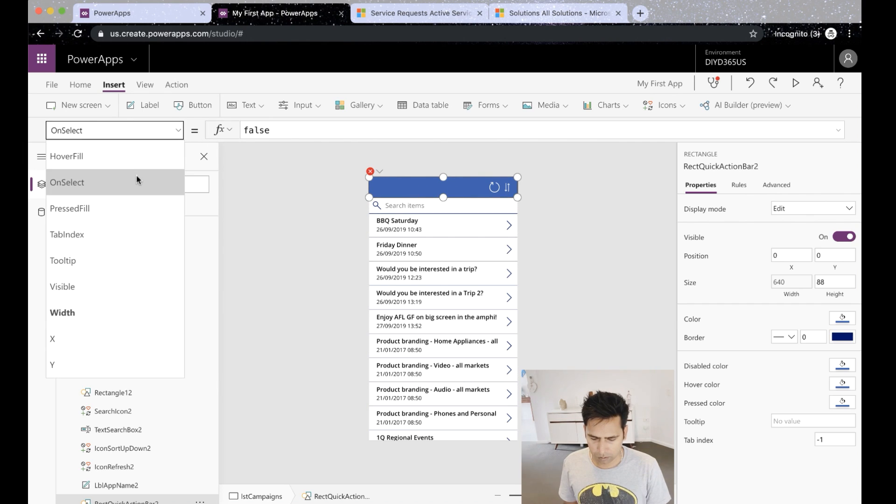
{"action": "scroll", "coordinate": [137, 177], "scroll_direction": "up", "scroll_amount": 5}
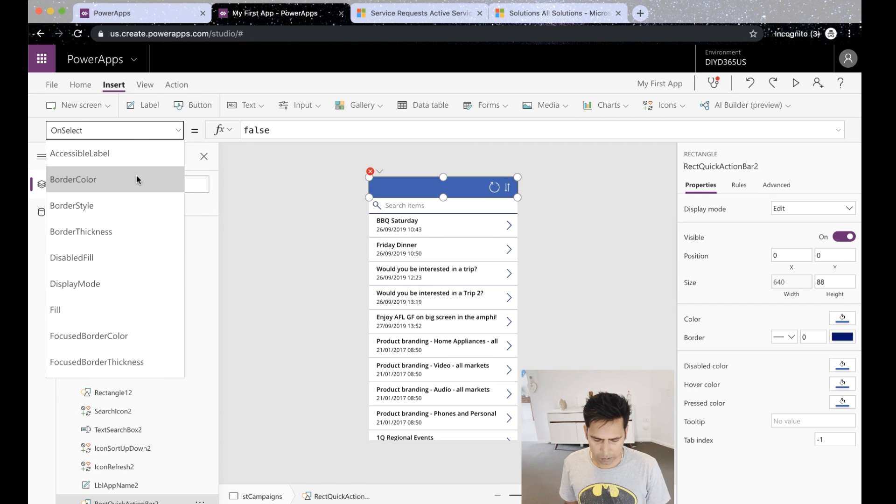
{"action": "scroll", "coordinate": [136, 178], "scroll_direction": "down", "scroll_amount": 3}
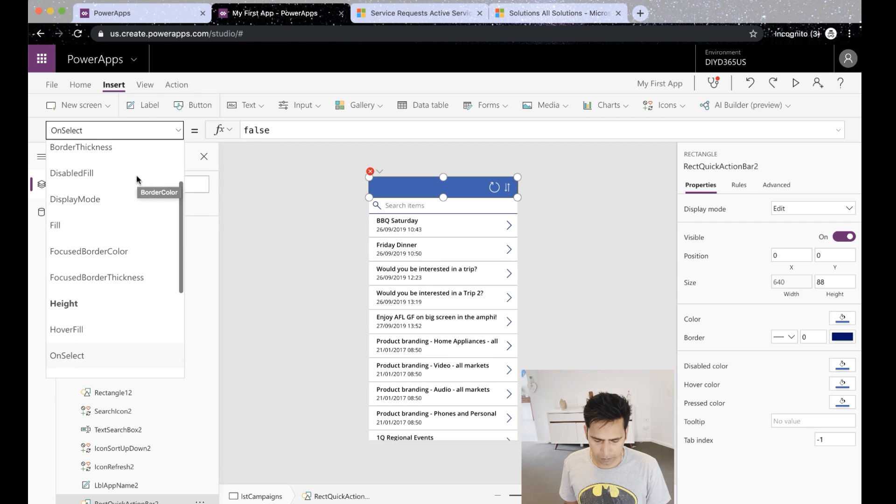
{"action": "scroll", "coordinate": [136, 177], "scroll_direction": "down", "scroll_amount": 6}
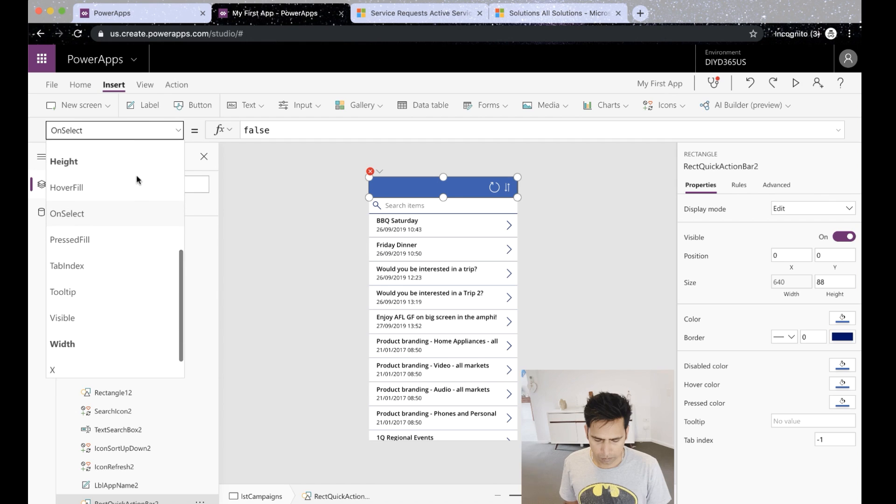
{"action": "scroll", "coordinate": [136, 179], "scroll_direction": "down", "scroll_amount": 1}
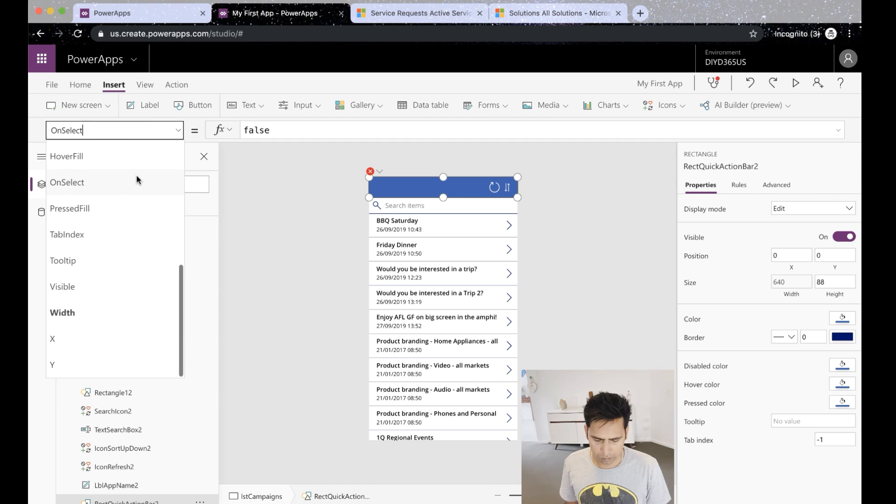
{"action": "left_click", "coordinate": [120, 294]}
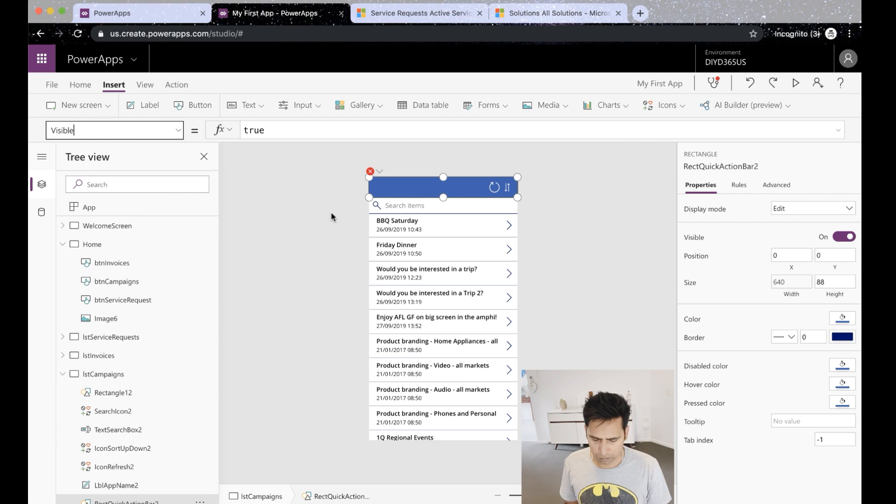
Remove the IconNewItem2.Width term from the Width formula of the lstCampaigns title label, LblAppName2.
{"action": "left_click", "coordinate": [380, 174]}
{"action": "left_click", "coordinate": [381, 187]}
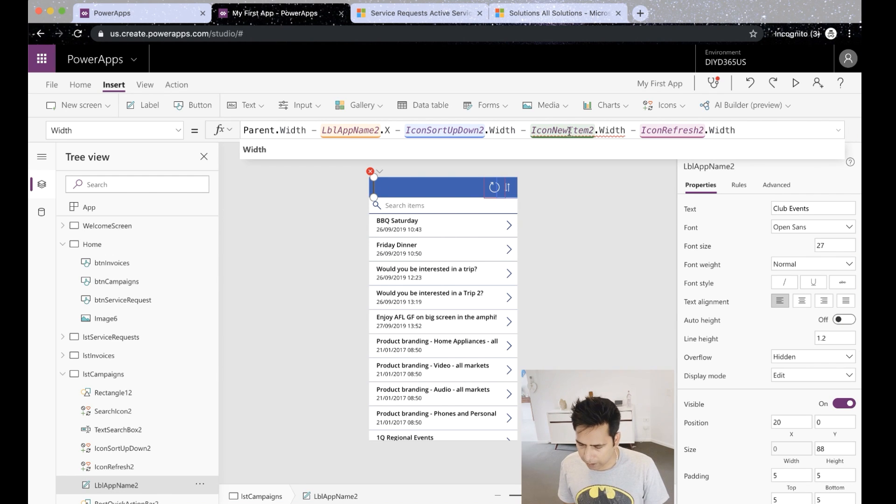
{"action": "left_click_drag", "start_coordinate": [635, 130], "coordinate": [535, 130]}
{"action": "key", "text": "BackSpace"}
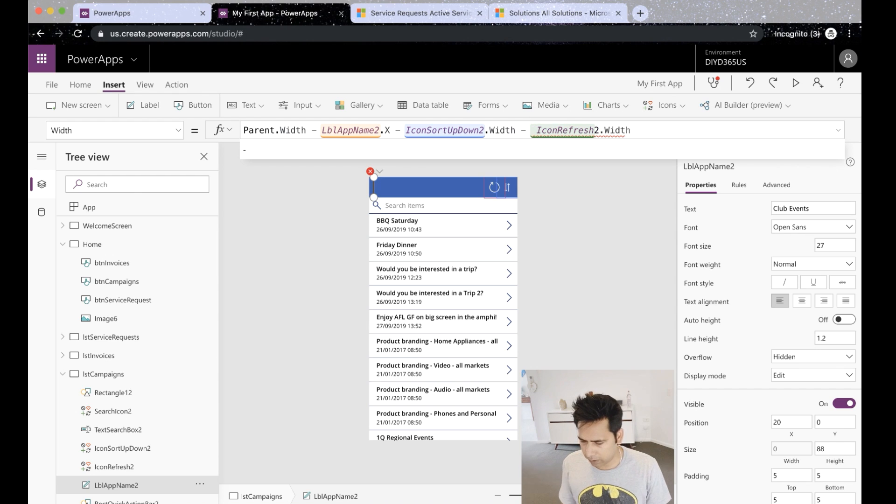
{"action": "left_click", "coordinate": [618, 235]}
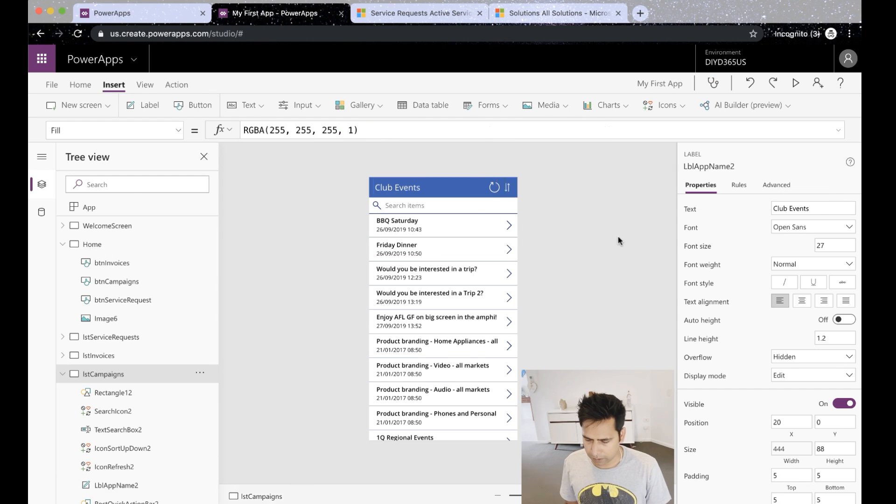
{"action": "left_click", "coordinate": [491, 189]}
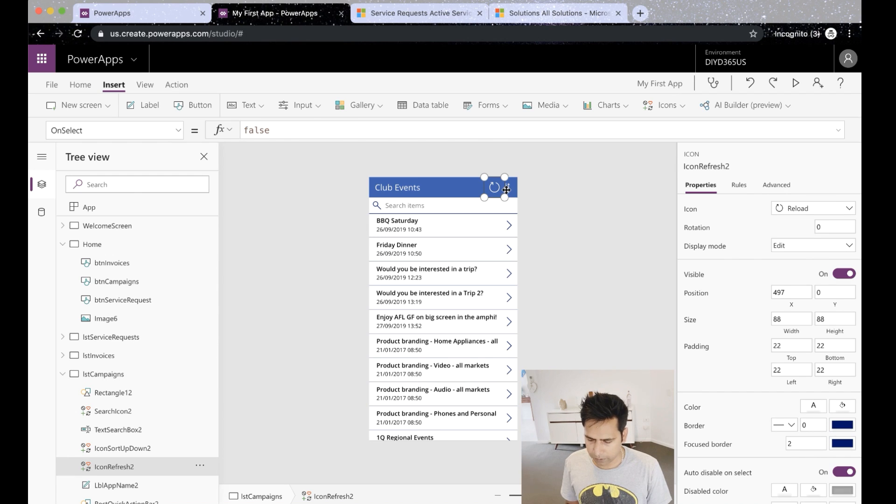
{"action": "left_click", "coordinate": [512, 191]}
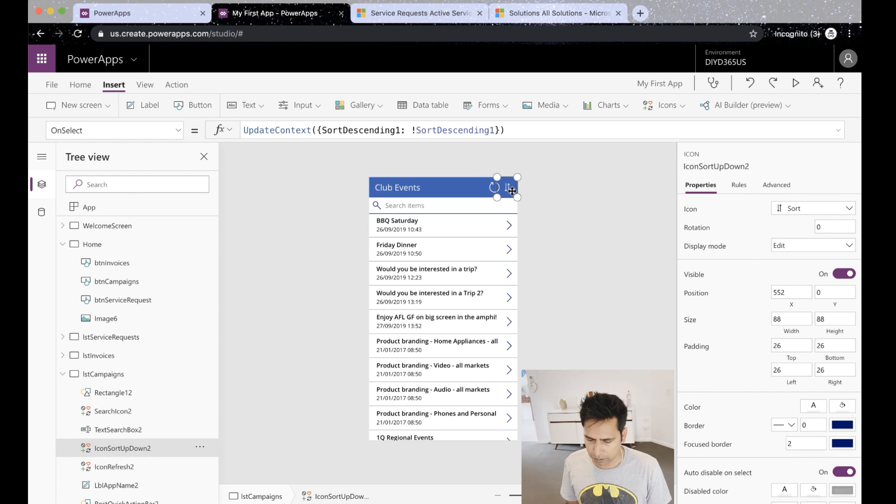
{"action": "left_click", "coordinate": [63, 374]}
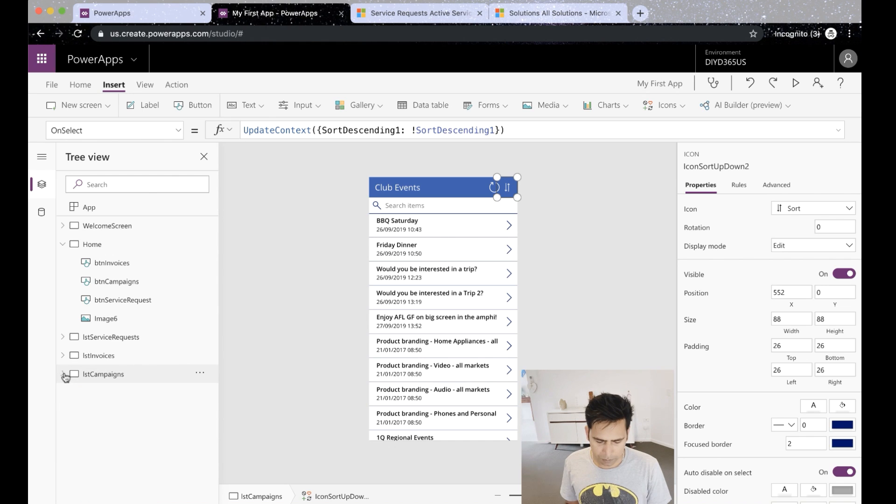
Delete the add icon from the lstInvoices header and move the sort and refresh icons to the header's right end, at X 552 and about 485.
{"action": "left_click", "coordinate": [98, 356]}
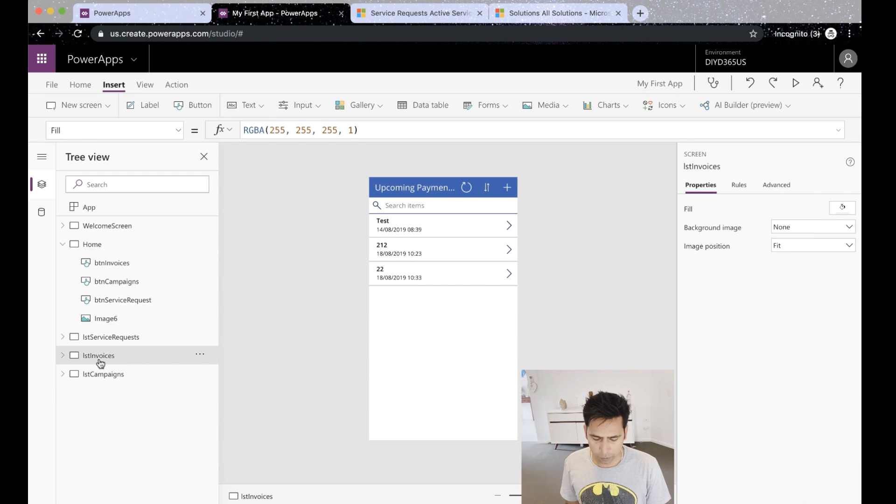
{"action": "left_click", "coordinate": [507, 187]}
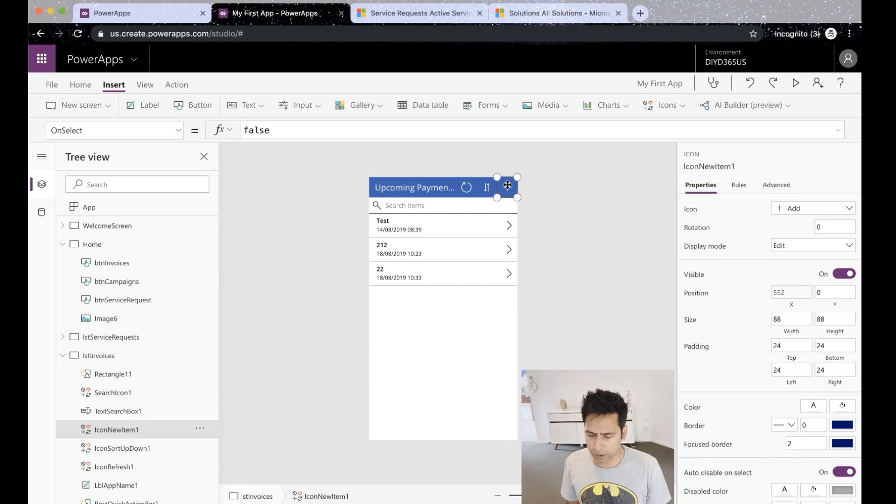
{"action": "key", "text": "Delete"}
{"action": "left_click", "coordinate": [383, 189]}
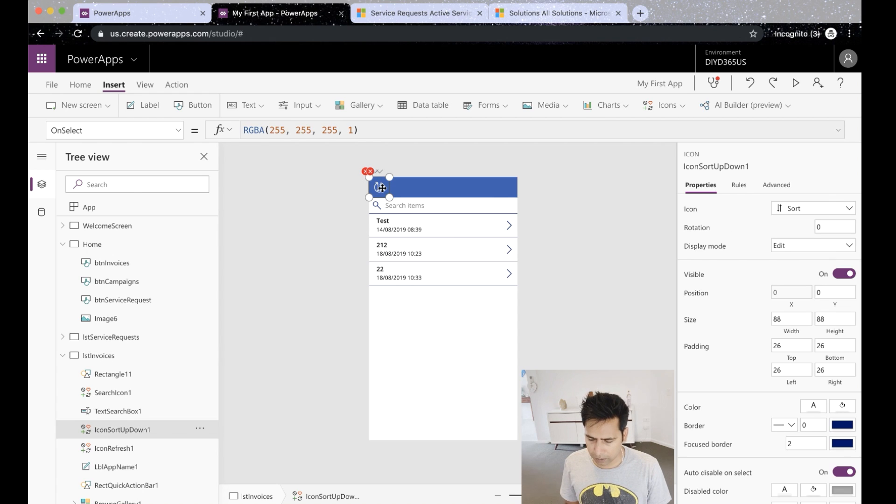
{"action": "left_click_drag", "start_coordinate": [384, 189], "coordinate": [512, 192]}
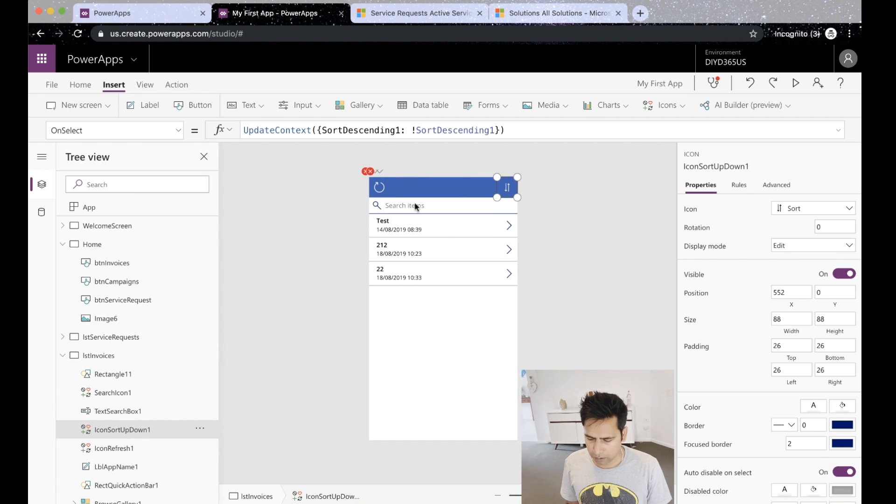
{"action": "left_click", "coordinate": [381, 187]}
{"action": "left_click_drag", "start_coordinate": [381, 187], "coordinate": [493, 188]}
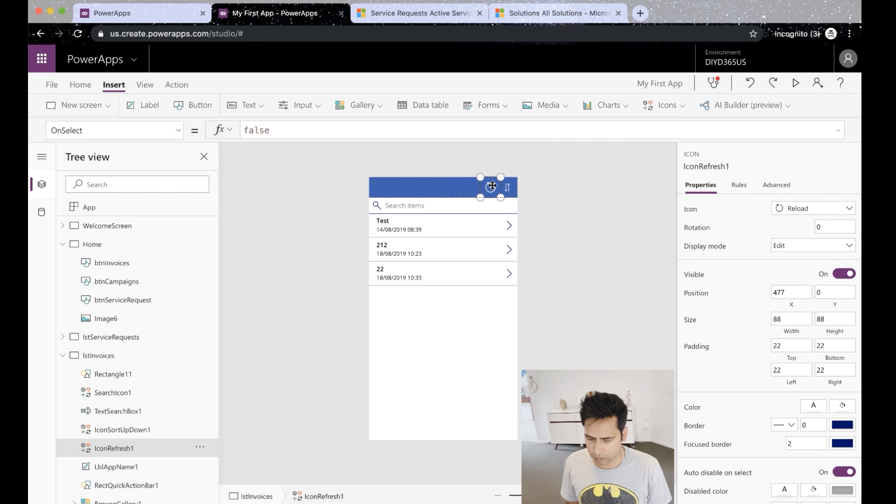
Remove the IconNewItem1.Width term from the Width formula of the lstInvoices title label, LblAppName1.
{"action": "left_click", "coordinate": [371, 171]}
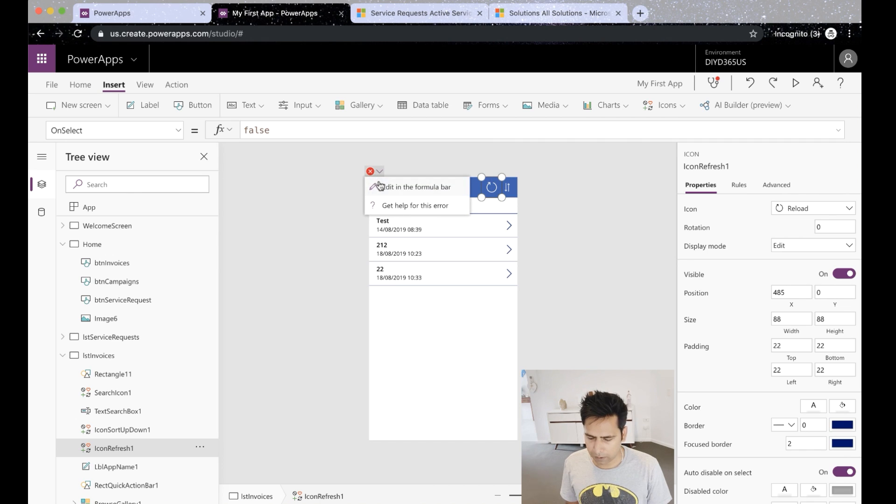
{"action": "left_click", "coordinate": [374, 185]}
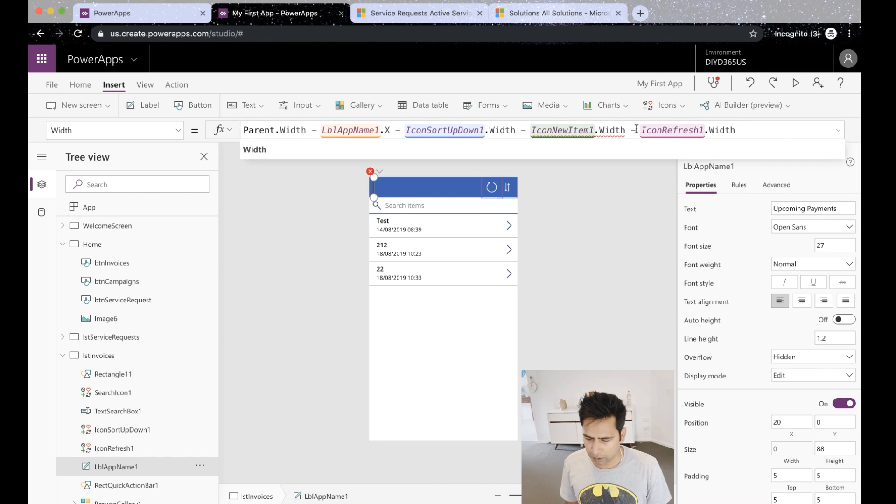
{"action": "left_click_drag", "start_coordinate": [635, 130], "coordinate": [533, 130]}
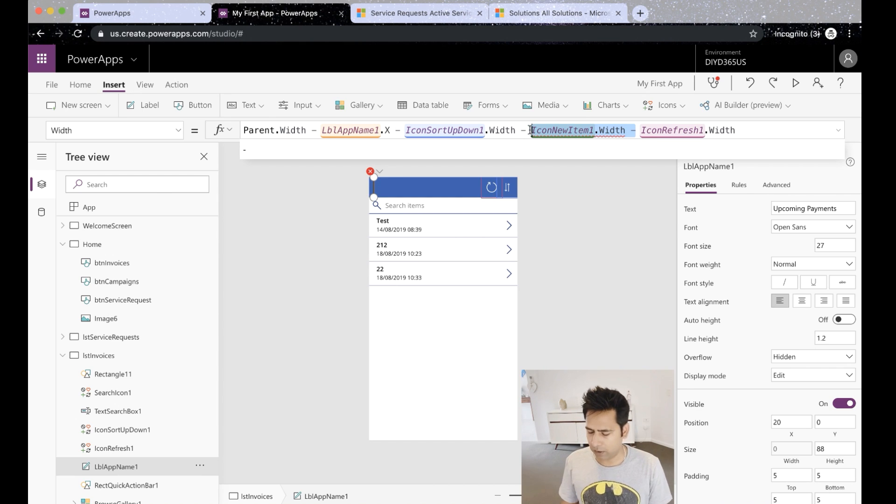
{"action": "key", "text": "BackSpace"}
{"action": "key", "text": "Delete"}
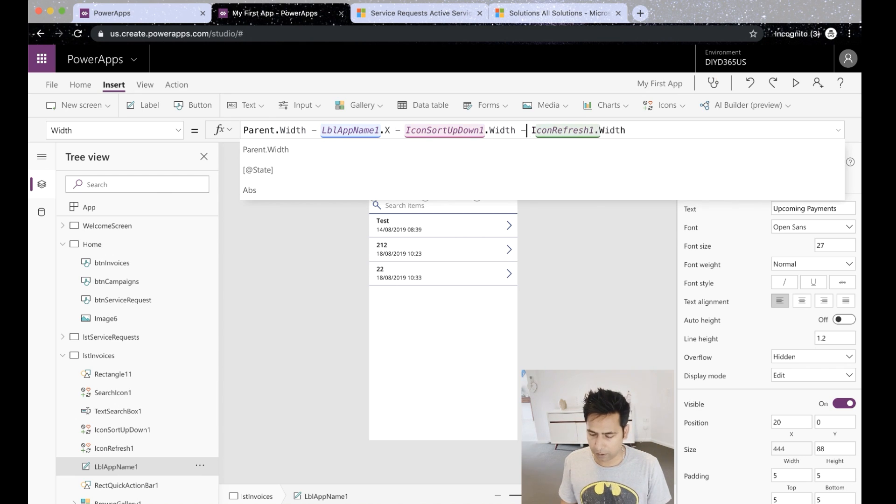
{"action": "left_click", "coordinate": [483, 333]}
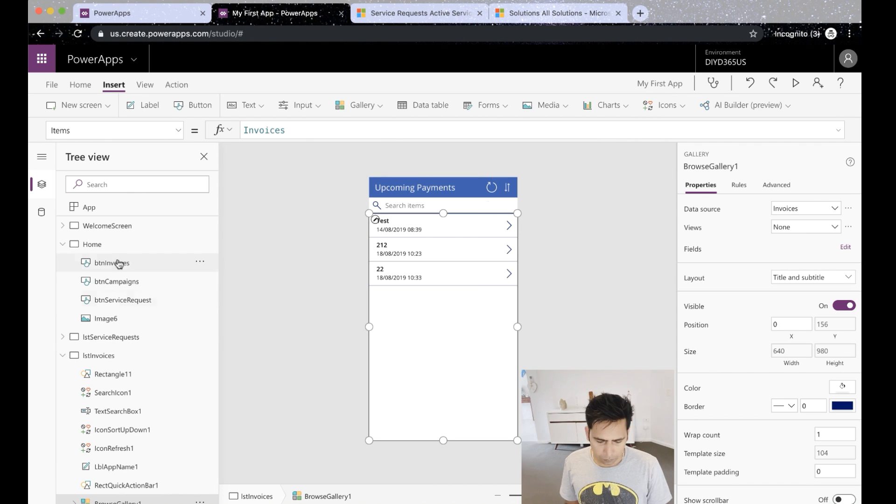
Collapse the lstInvoices screen in the tree and add a new screen from the Form template.
{"action": "left_click", "coordinate": [122, 337]}
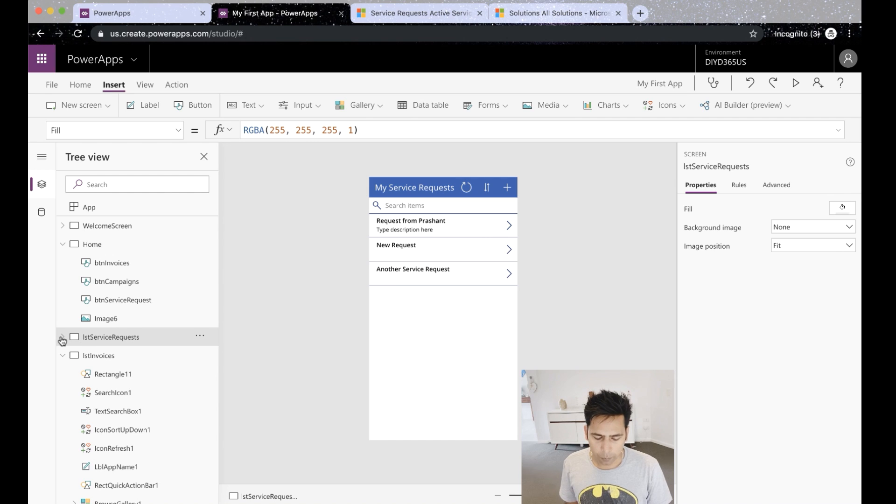
{"action": "left_click", "coordinate": [63, 357]}
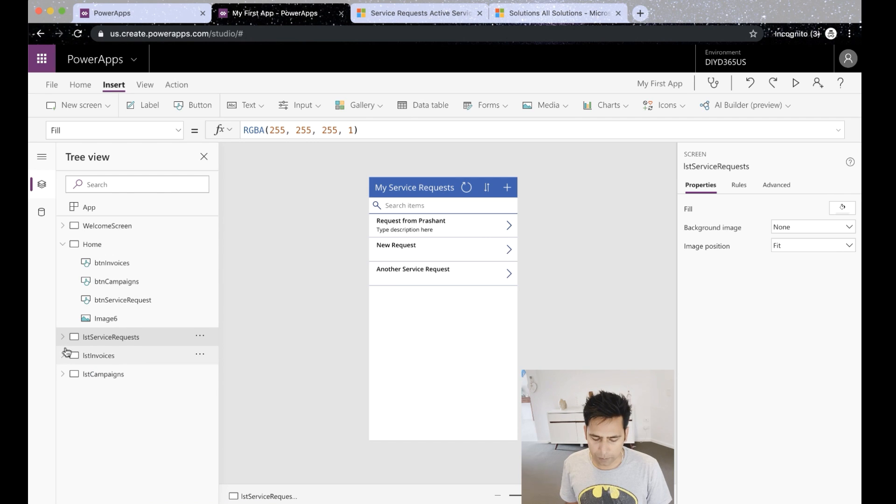
{"action": "left_click", "coordinate": [108, 107]}
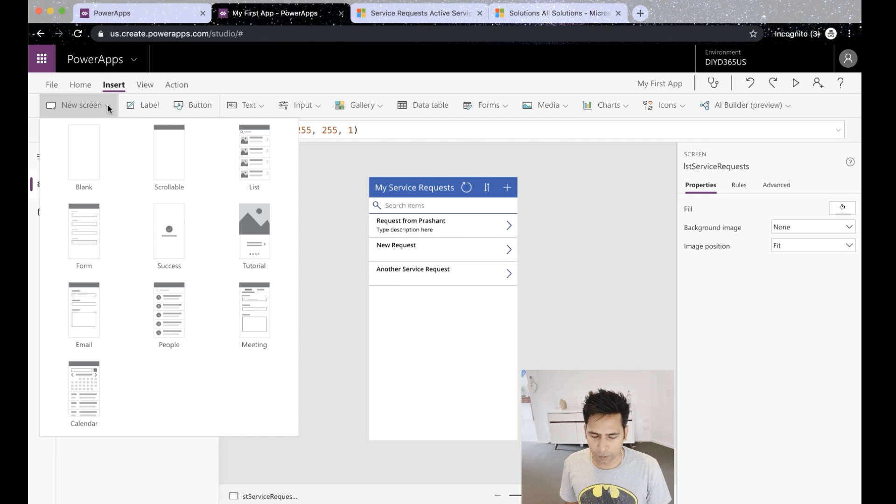
{"action": "left_click", "coordinate": [101, 246]}
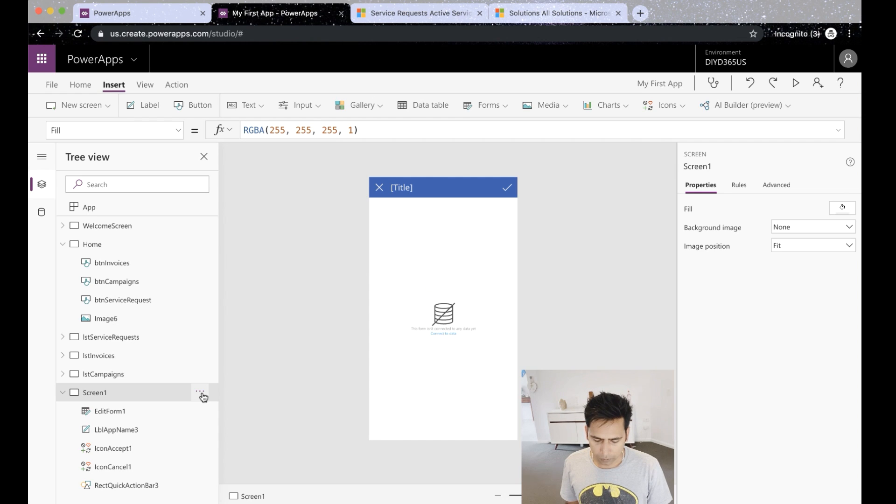
Rename the new form screen as NewServiceReq.
{"action": "left_click", "coordinate": [201, 393]}
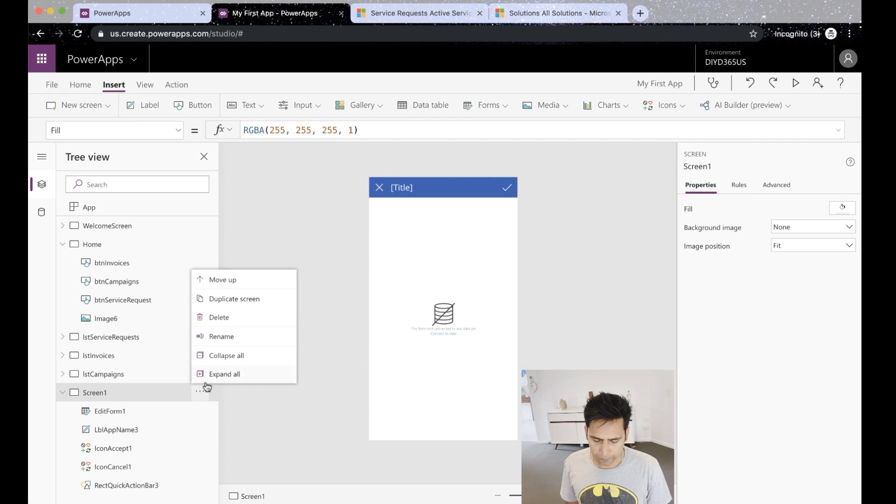
{"action": "left_click", "coordinate": [224, 336]}
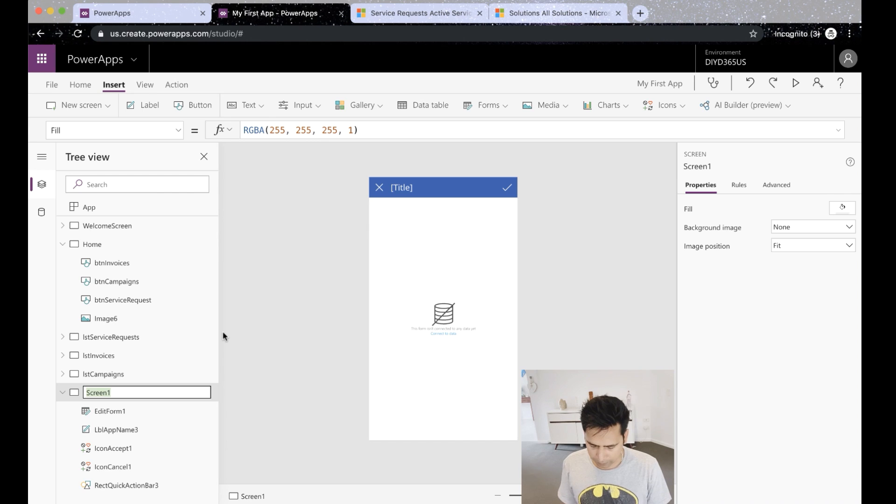
{"action": "type", "text": "N"}
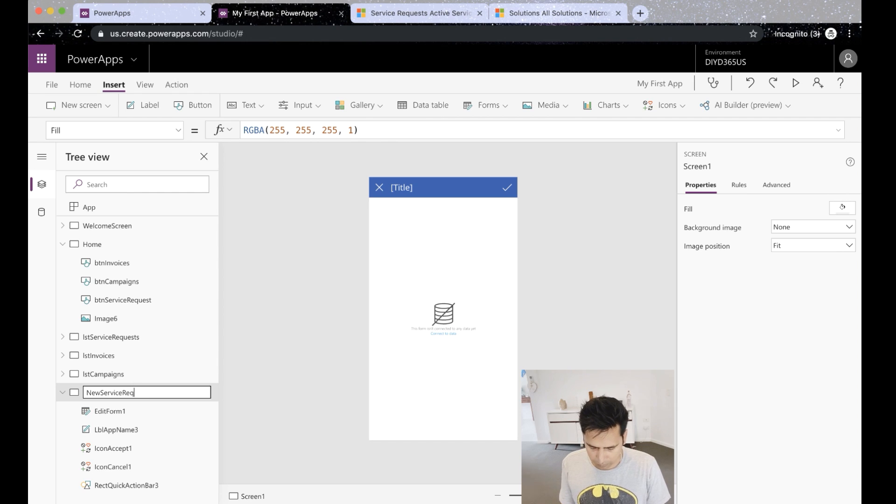
{"action": "type", "text": "ewServiceReq"}
{"action": "key", "text": "Return"}
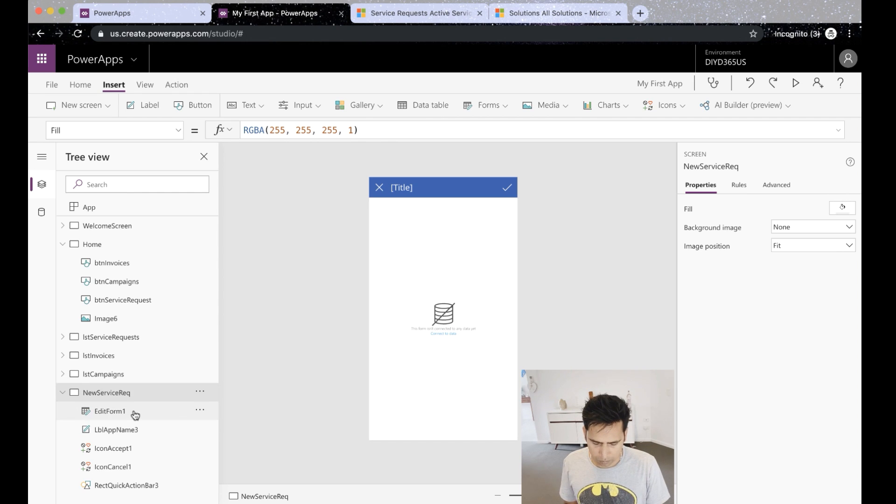
Rename the edit form on the NewServiceReq screen as NewServReqForm.
{"action": "left_click", "coordinate": [199, 411]}
{"action": "left_click", "coordinate": [220, 354]}
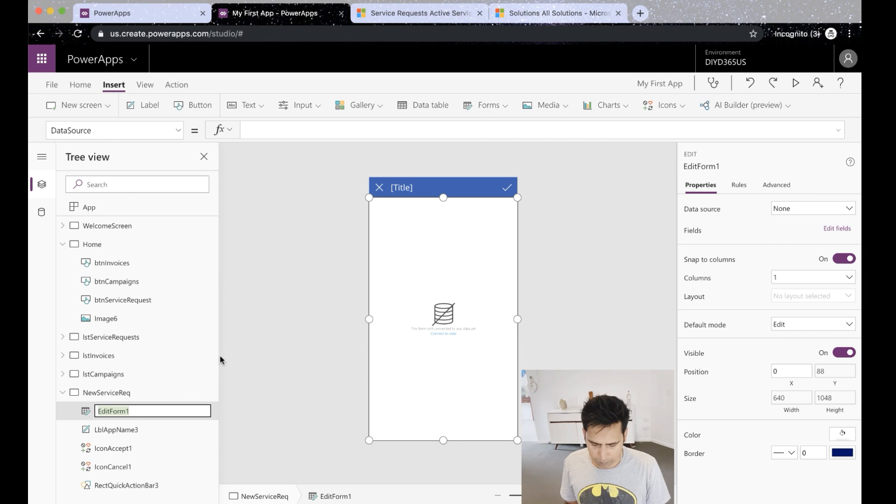
{"action": "type", "text": "NewServReq"}
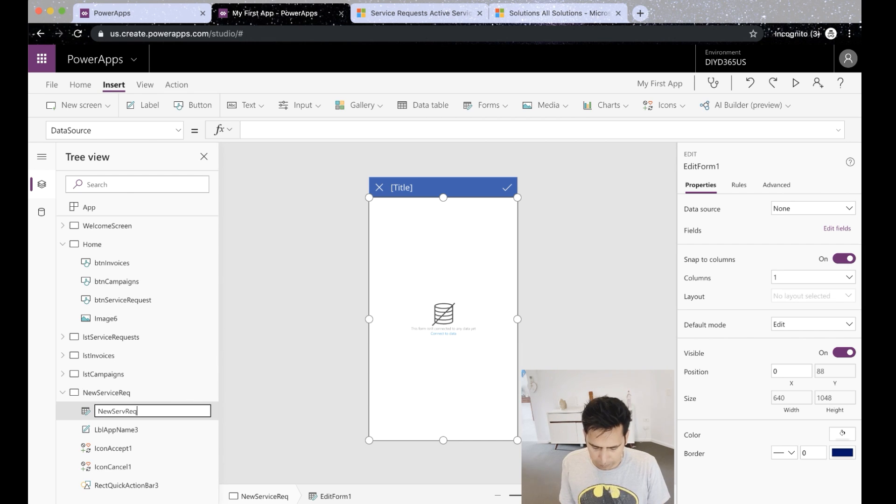
{"action": "type", "text": "Form"}
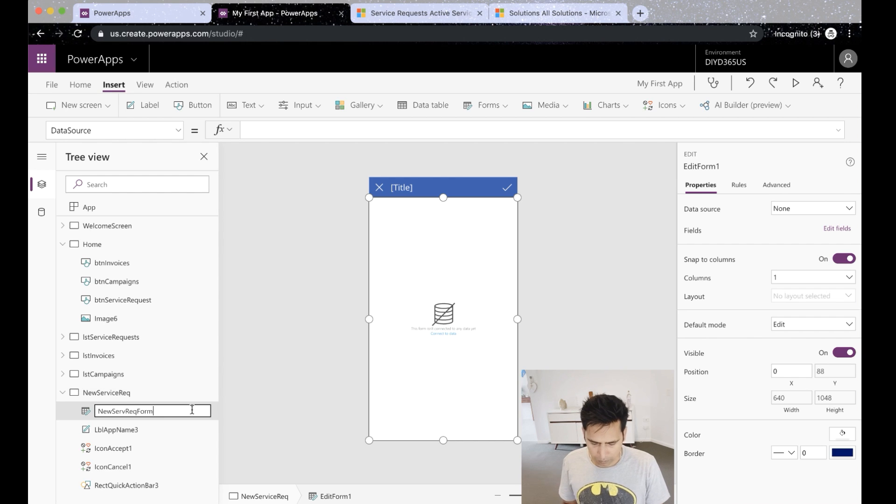
{"action": "key", "text": "Return"}
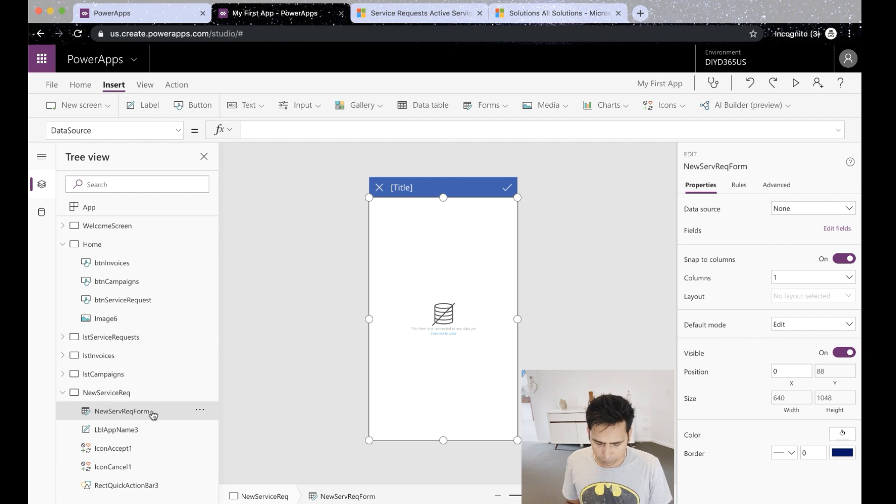
Connect NewServReqForm to the Service Requests data source and set its default mode to New.
{"action": "left_click", "coordinate": [812, 209]}
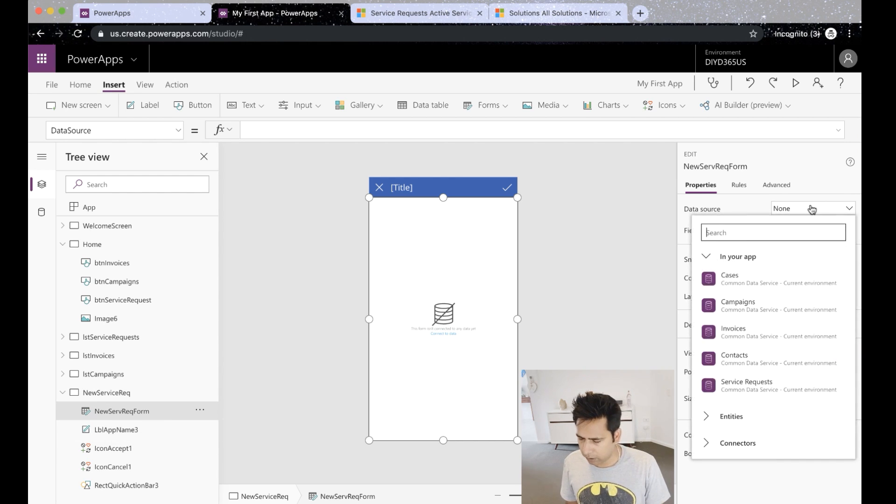
{"action": "left_click", "coordinate": [765, 385]}
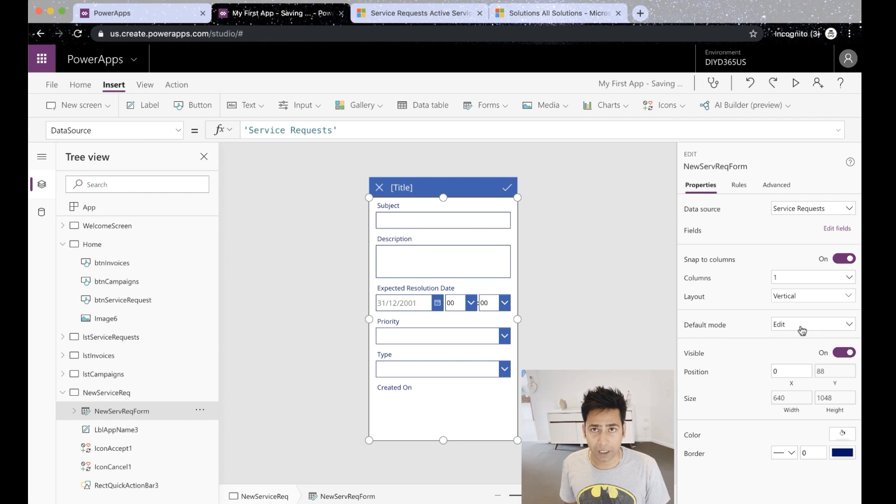
{"action": "left_click", "coordinate": [802, 325]}
{"action": "left_click", "coordinate": [788, 355]}
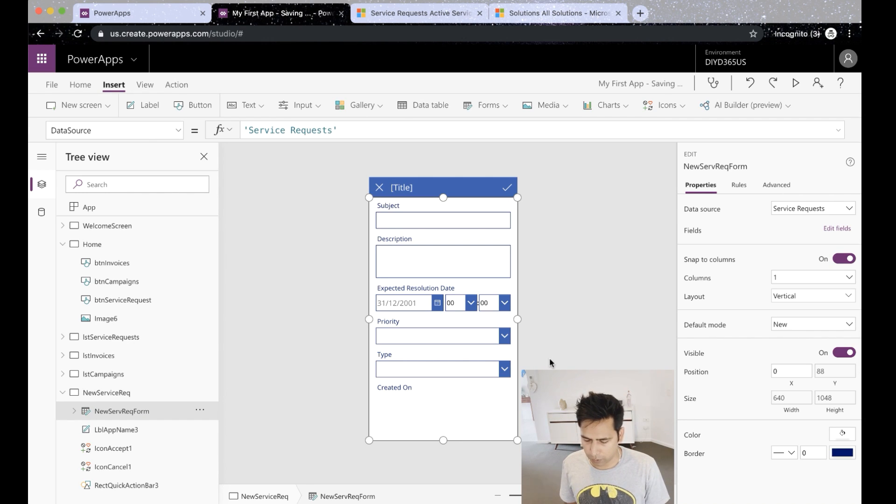
Remove the Created On card from NewServReqForm and move the Description field to the end, below Type.
{"action": "left_click", "coordinate": [404, 391]}
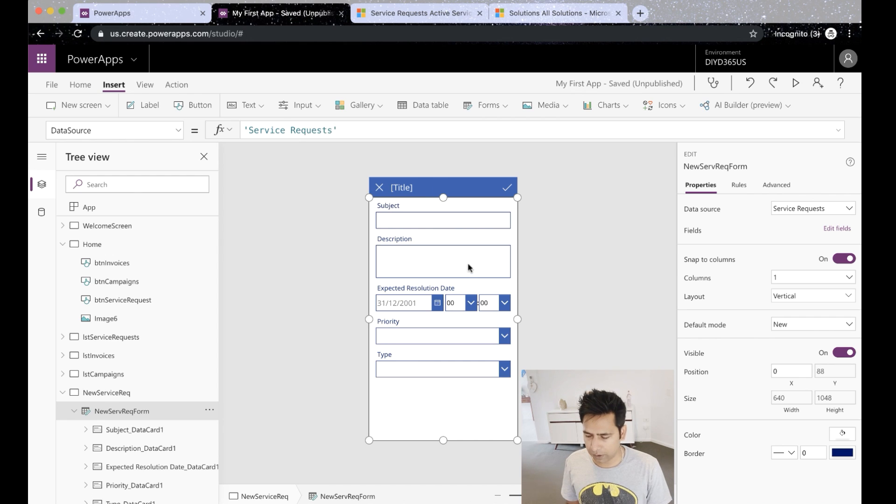
{"action": "left_click", "coordinate": [830, 233]}
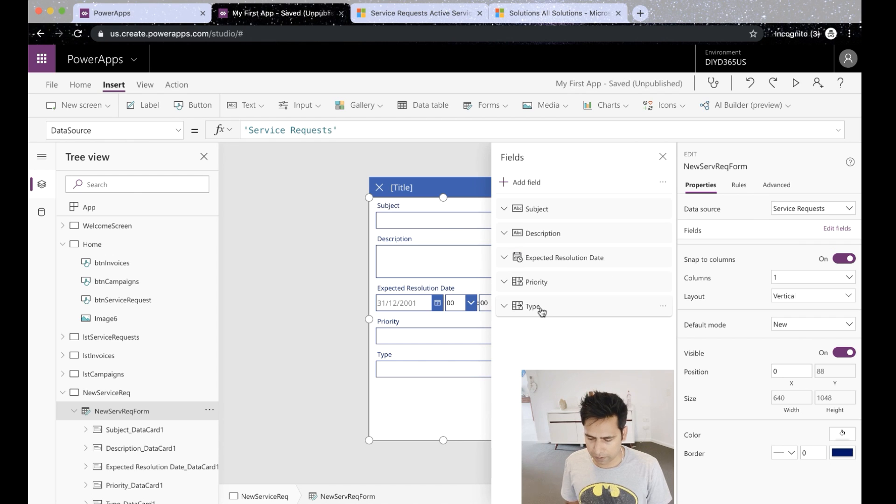
{"action": "left_click", "coordinate": [567, 237]}
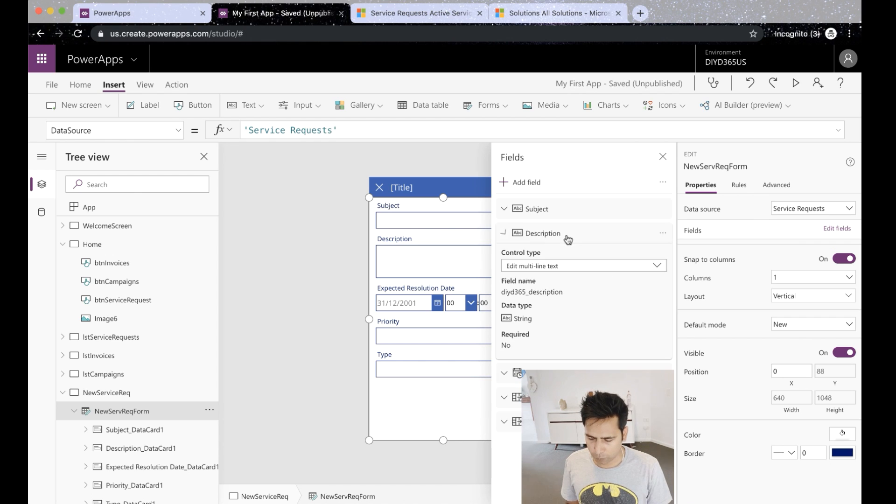
{"action": "left_click_drag", "start_coordinate": [580, 238], "coordinate": [578, 445]}
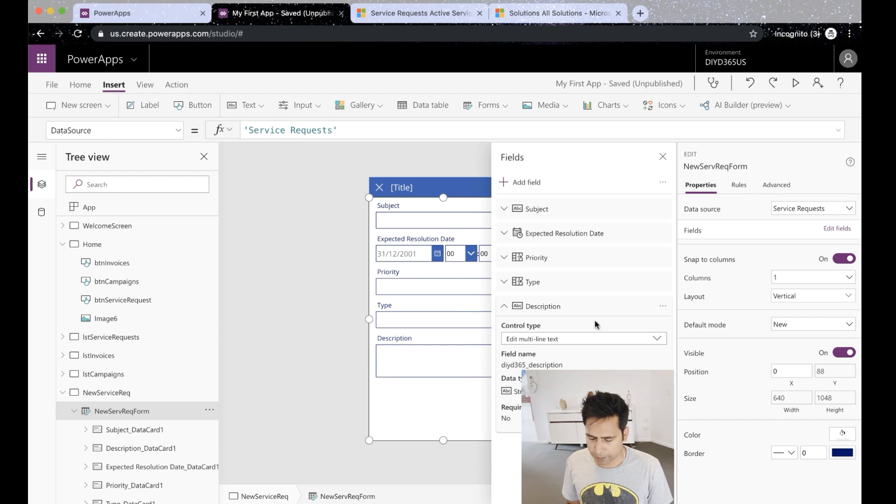
Add the Resident field to NewServReqForm and close the field list.
{"action": "left_click", "coordinate": [523, 182]}
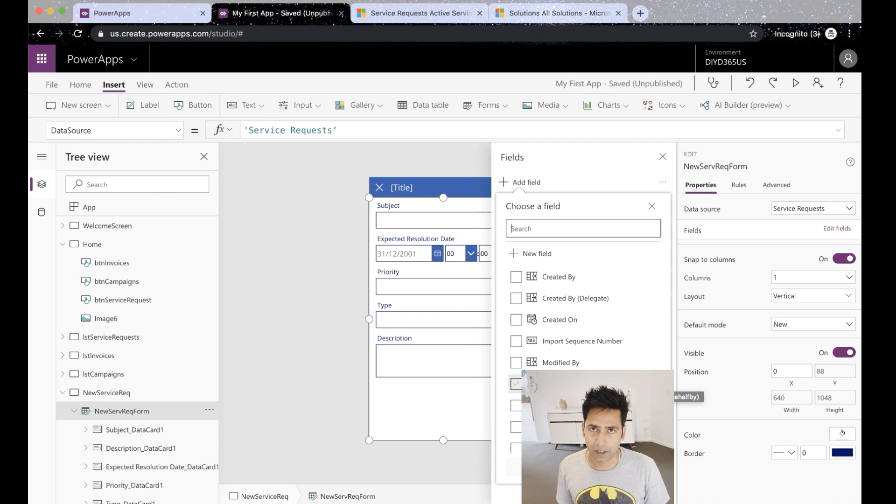
{"action": "scroll", "coordinate": [520, 371], "scroll_direction": "down", "scroll_amount": 4}
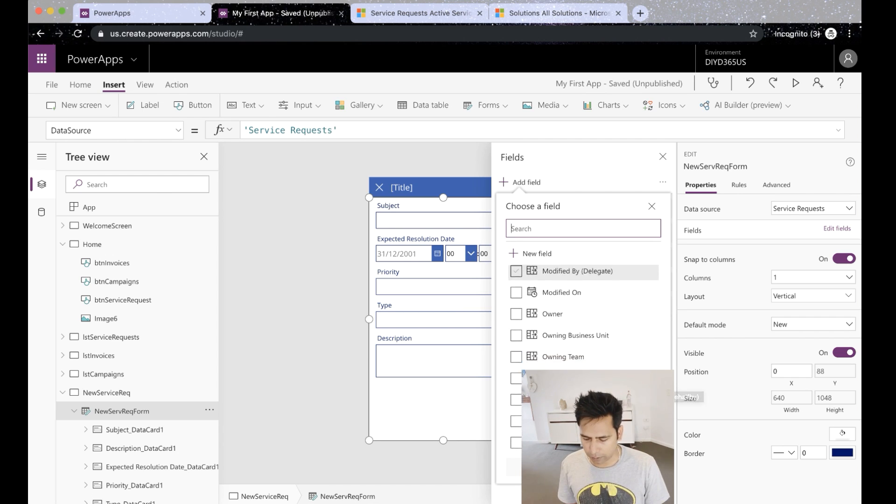
{"action": "left_click", "coordinate": [515, 359]}
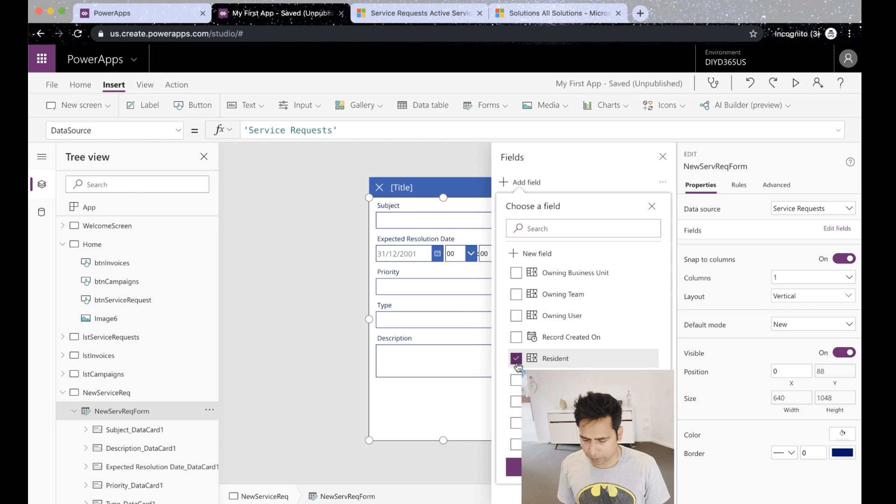
{"action": "left_click", "coordinate": [513, 467]}
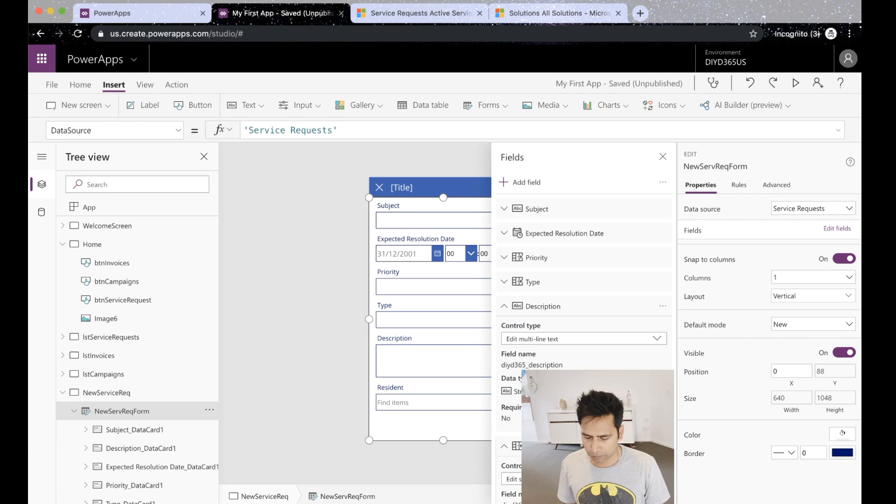
{"action": "left_click", "coordinate": [661, 159]}
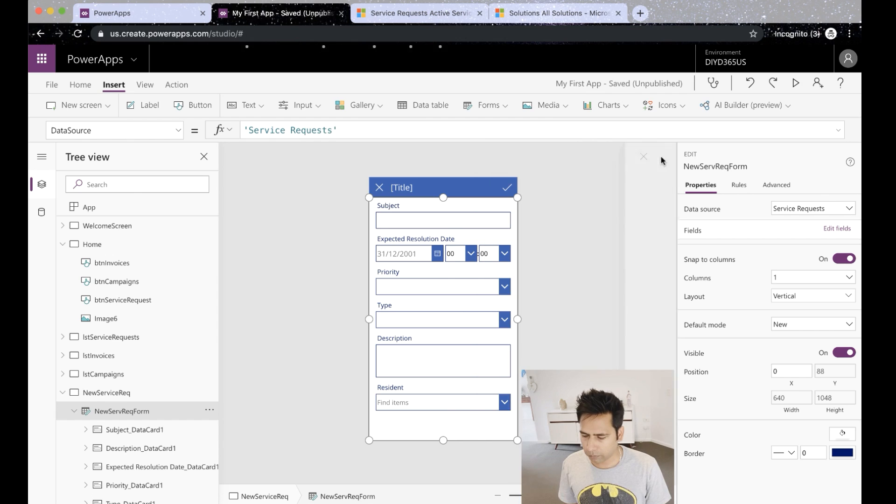
Open the DefaultSelectedItems property of the Resident card's combo box and unlock the card for editing.
{"action": "left_click", "coordinate": [419, 397]}
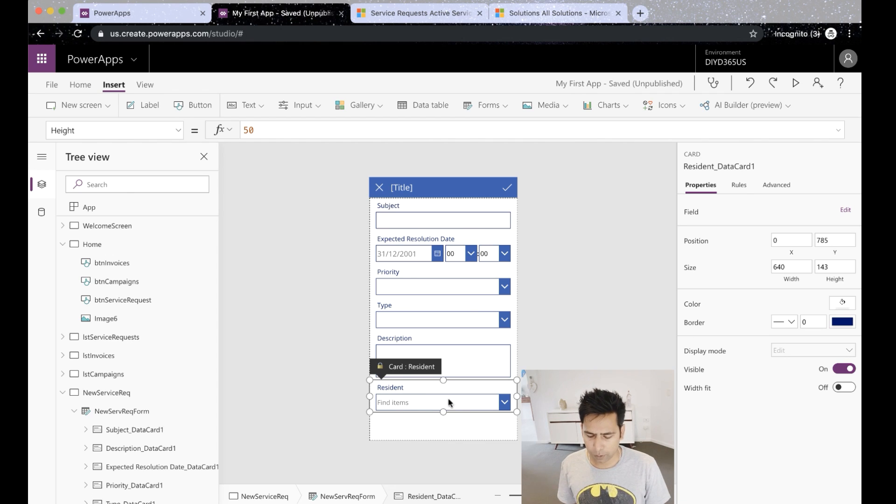
{"action": "left_click", "coordinate": [413, 405]}
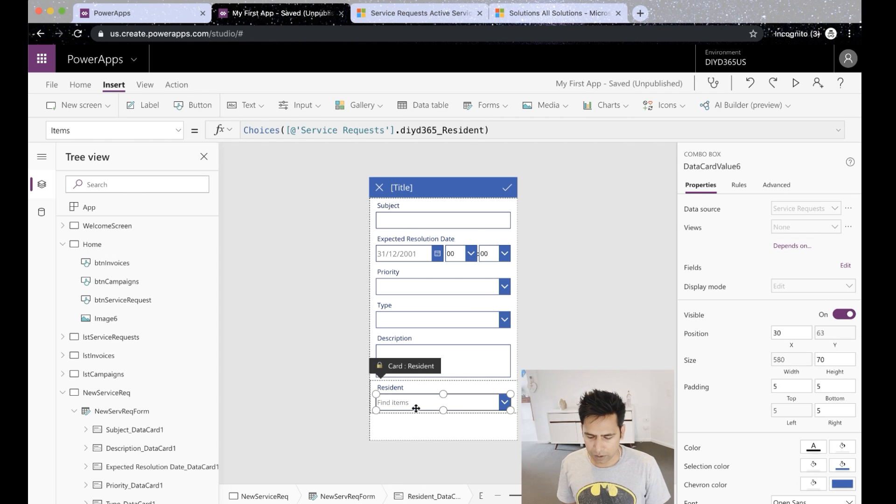
{"action": "scroll", "coordinate": [178, 413], "scroll_direction": "down", "scroll_amount": 3}
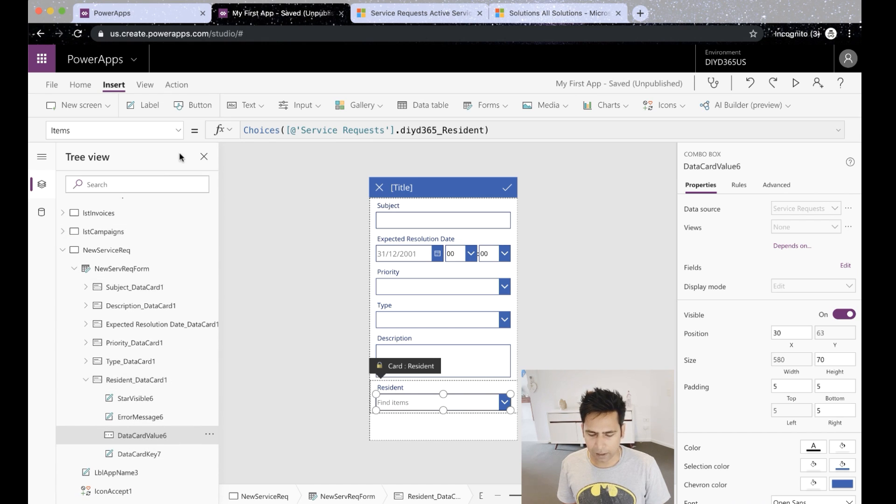
{"action": "left_click", "coordinate": [178, 131]}
{"action": "scroll", "coordinate": [132, 227], "scroll_direction": "up", "scroll_amount": 3}
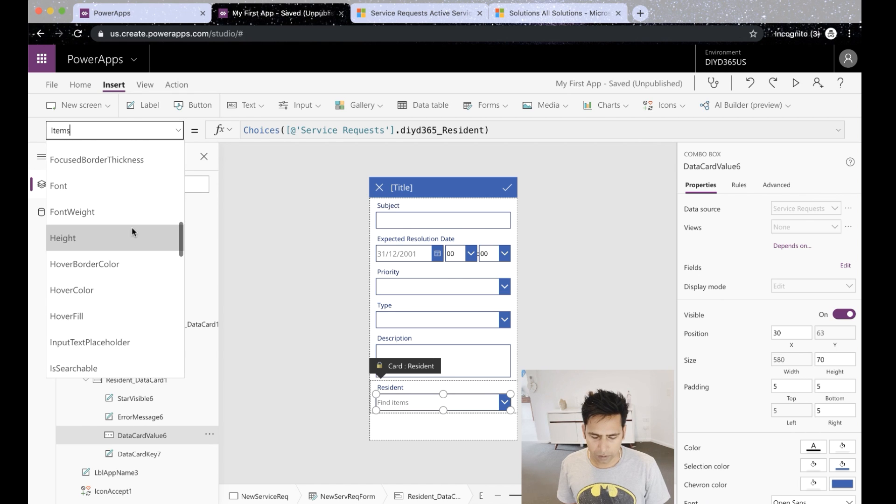
{"action": "scroll", "coordinate": [133, 231], "scroll_direction": "up", "scroll_amount": 5}
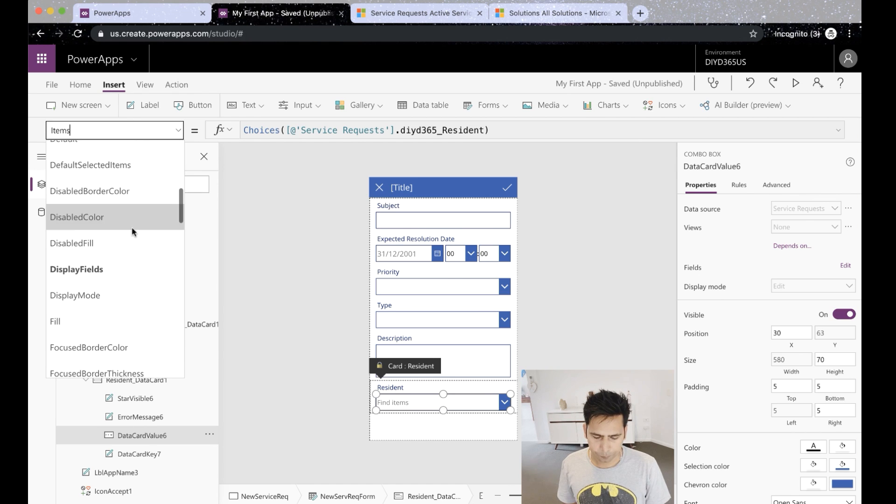
{"action": "left_click", "coordinate": [137, 175]}
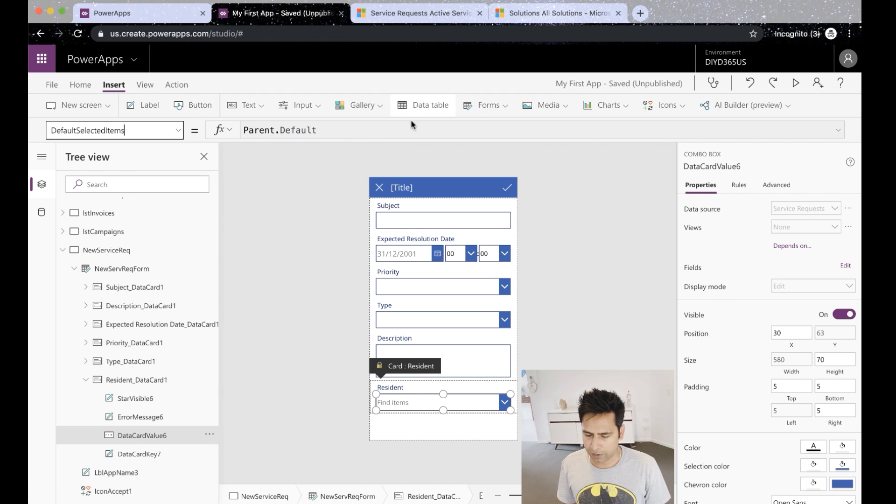
{"action": "left_click", "coordinate": [776, 187]}
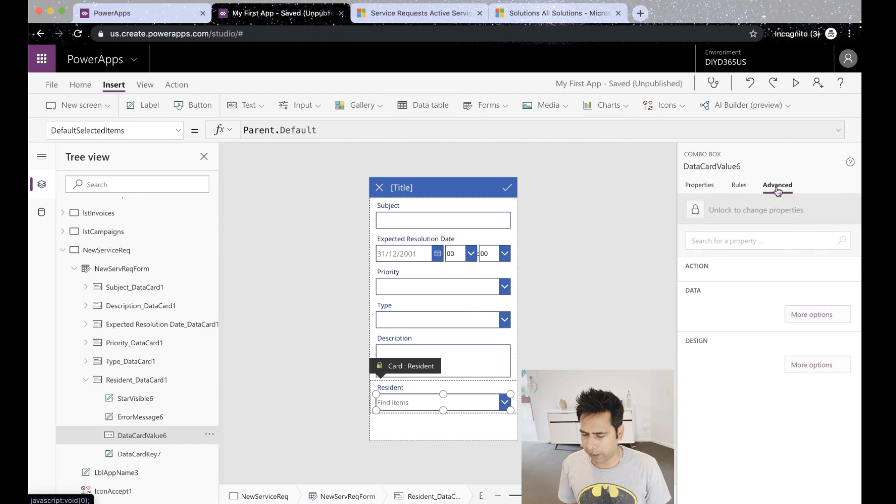
{"action": "left_click", "coordinate": [753, 209]}
Set the Resident combo box's default selected items to Filter(Contacts,'Full Name'=User().FullName).
{"action": "left_click", "coordinate": [407, 130]}
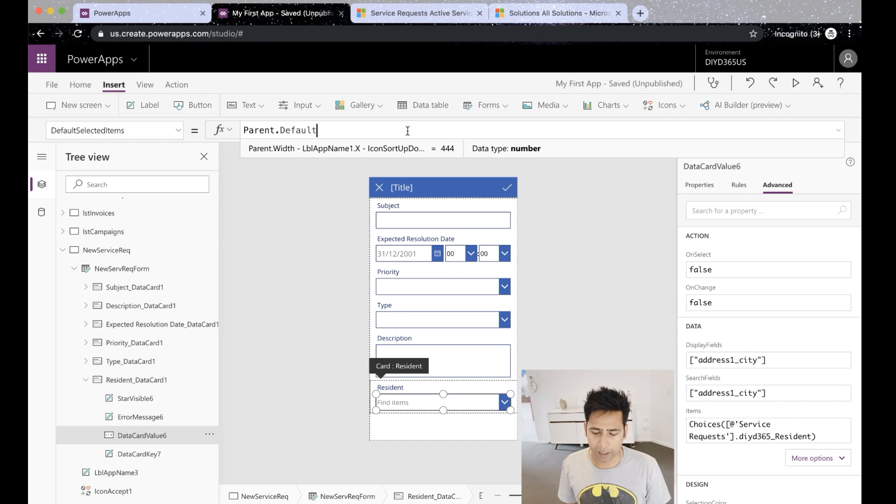
{"action": "key", "text": "alt+shift+Left"}
{"action": "key", "text": "alt+shift+Left"}
{"action": "type", "text": "Fil"}
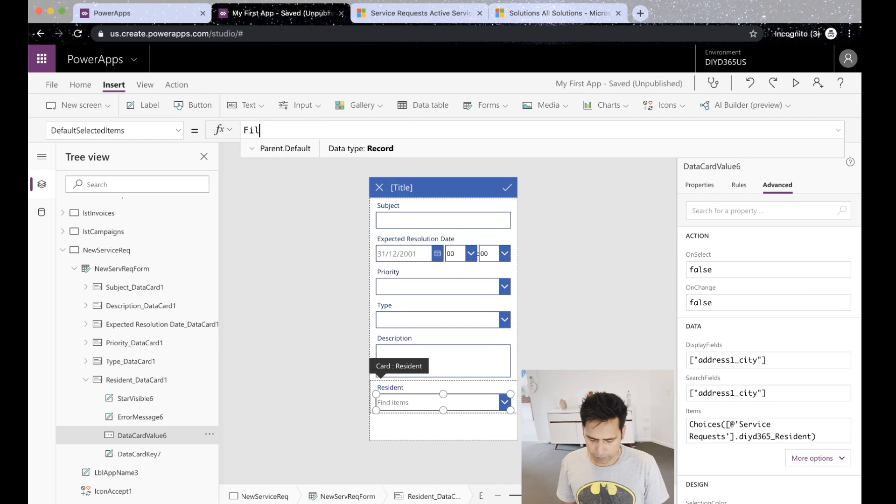
{"action": "type", "text": "ter("}
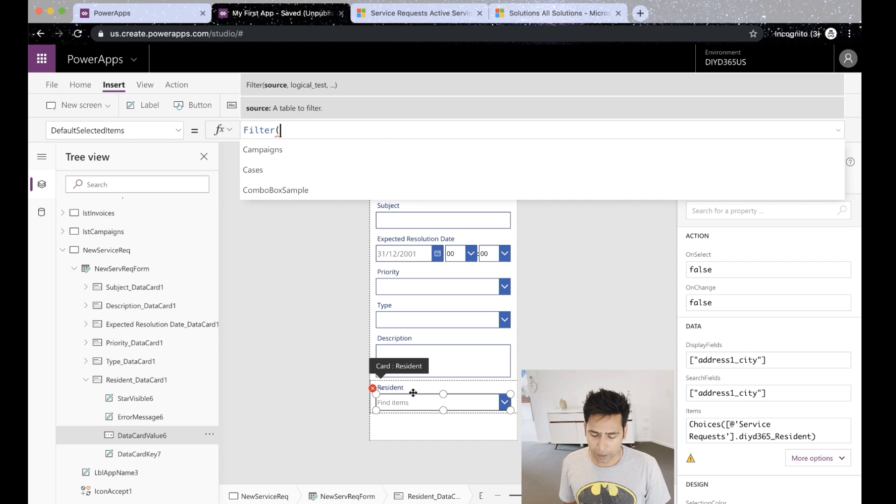
{"action": "type", "text": "Conta"}
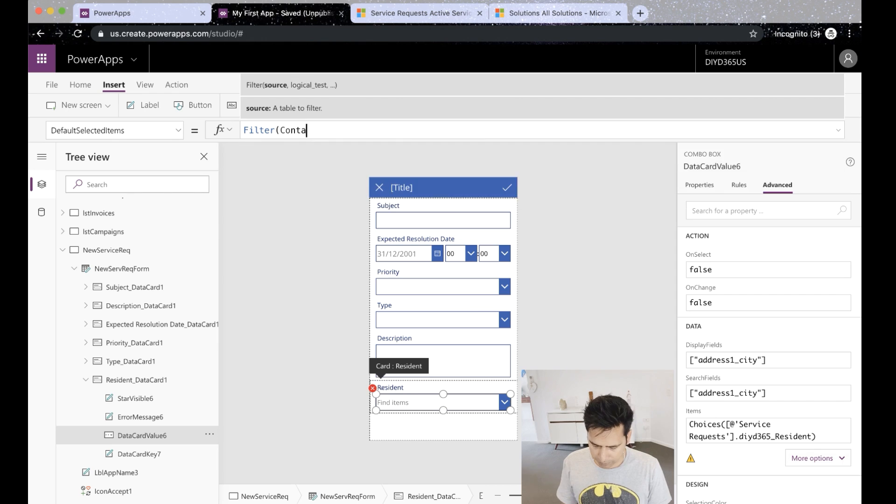
{"action": "type", "text": "cts,"}
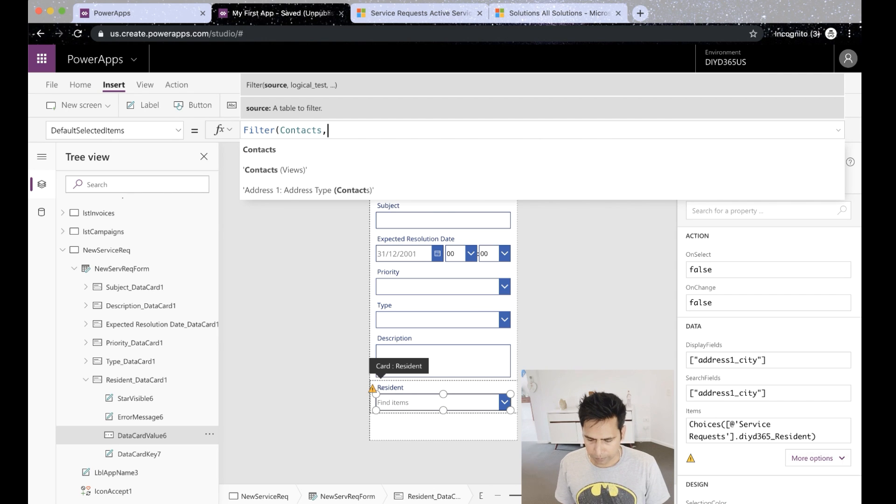
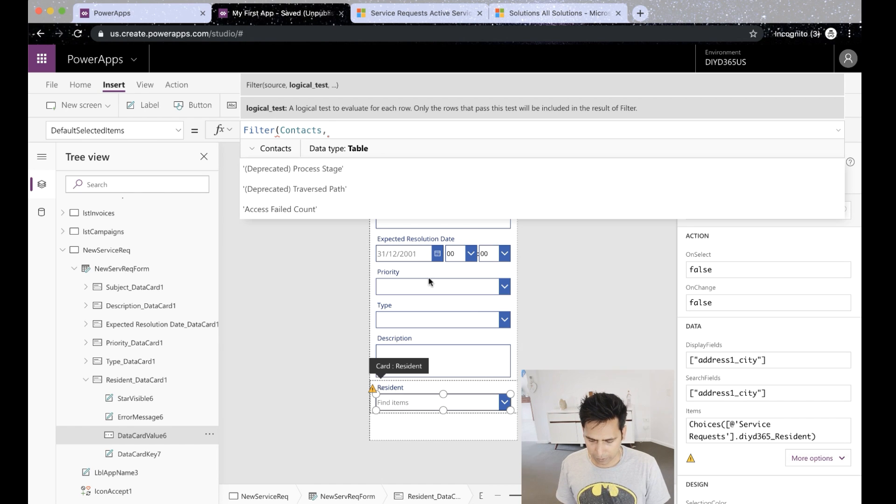
{"action": "type", "text": "Full"}
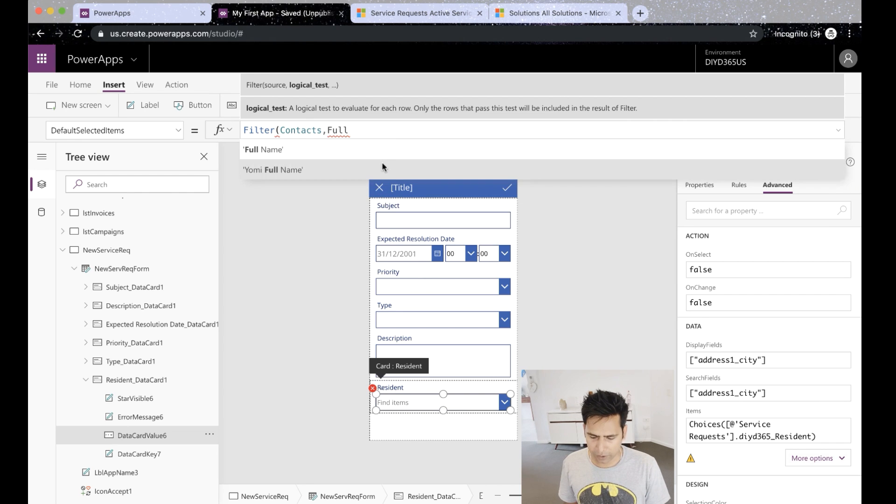
{"action": "left_click", "coordinate": [390, 150]}
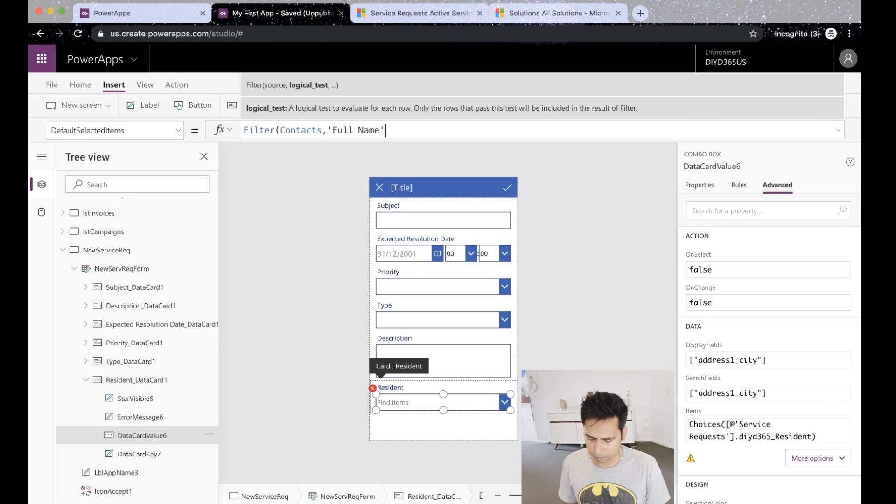
{"action": "type", "text": "=User"}
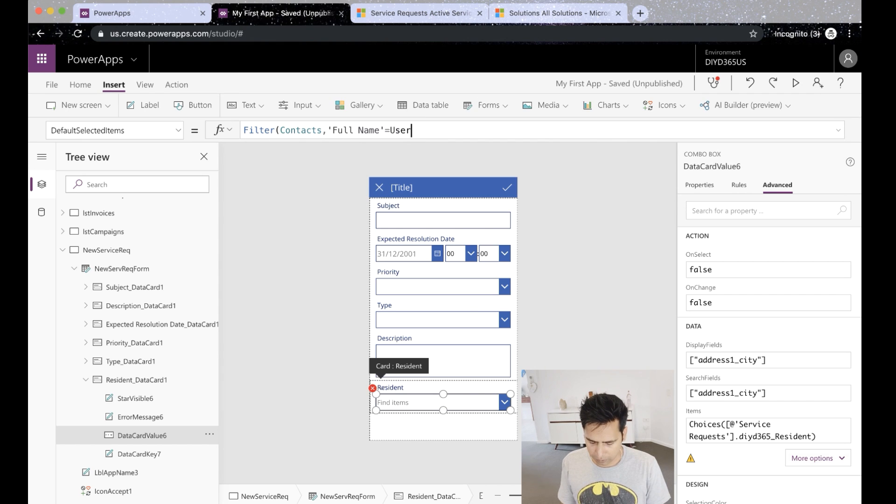
{"action": "type", "text": "()."}
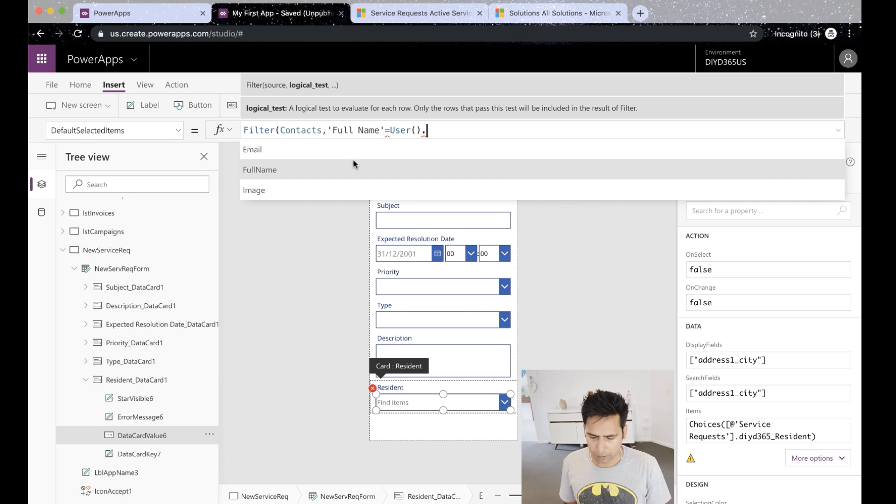
{"action": "type", "text": "FullName)"}
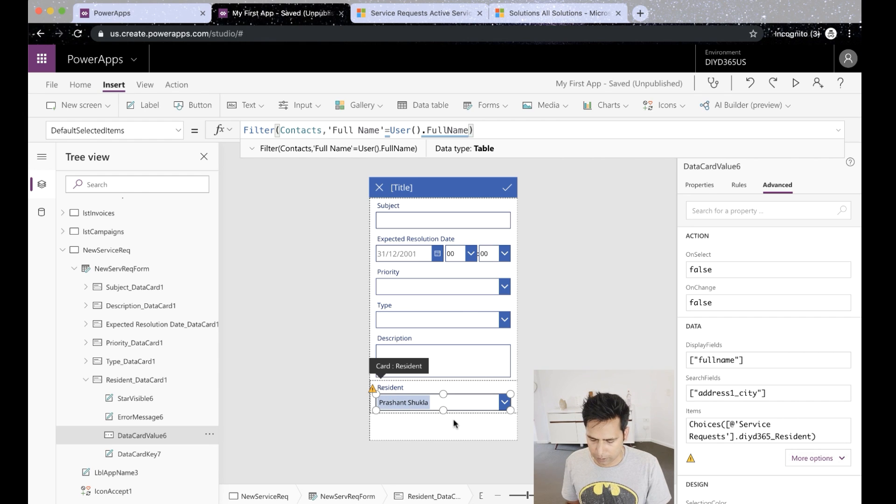
Hide the Resident card on NewServReqForm by setting its Visible property to false.
{"action": "left_click", "coordinate": [463, 390]}
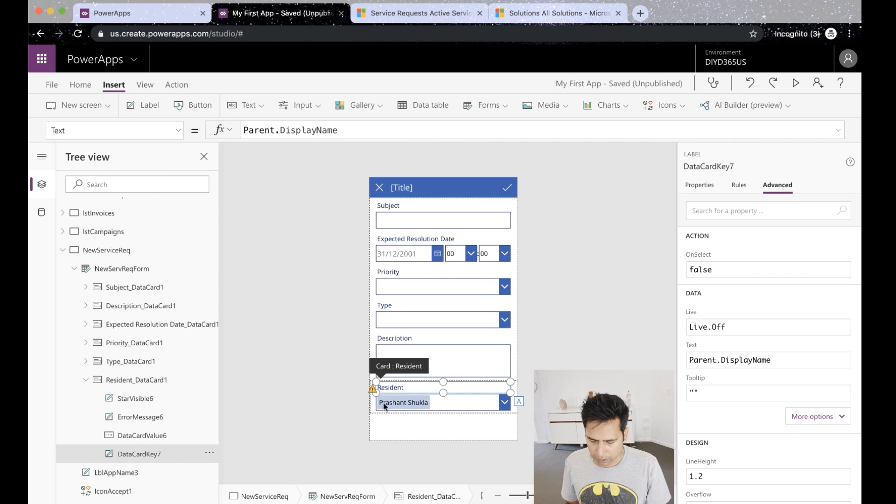
{"action": "left_click", "coordinate": [374, 411]}
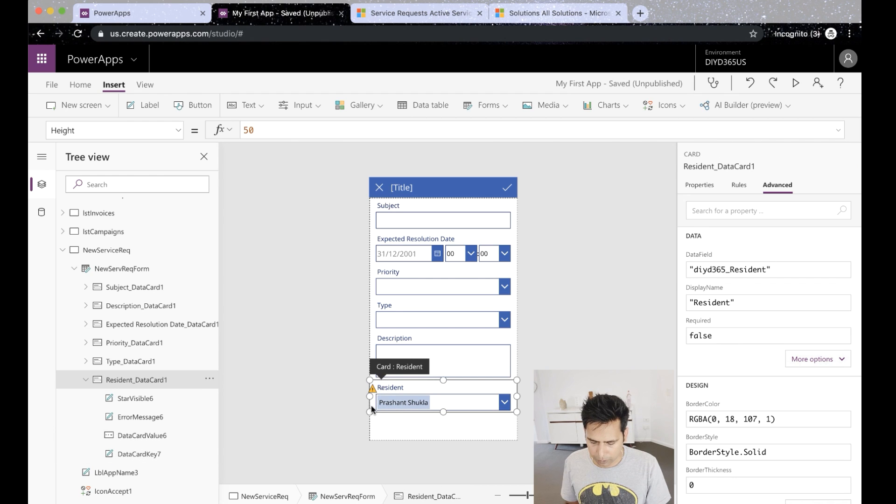
{"action": "left_click", "coordinate": [175, 136]}
{"action": "left_click", "coordinate": [120, 269]}
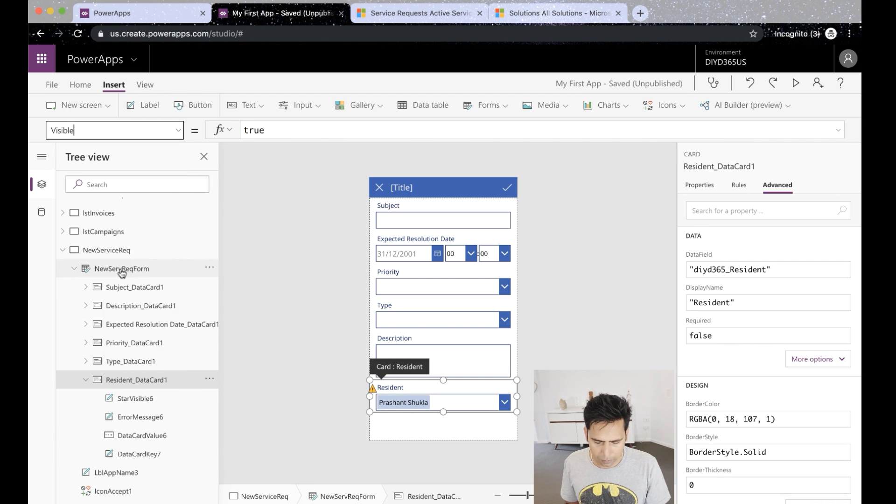
{"action": "double_click", "coordinate": [298, 132]}
{"action": "type", "text": "fa"}
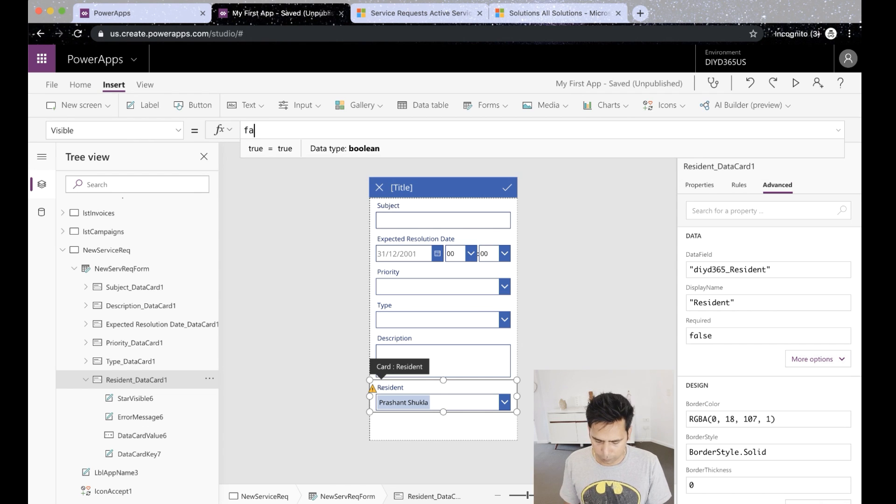
{"action": "type", "text": "lse"}
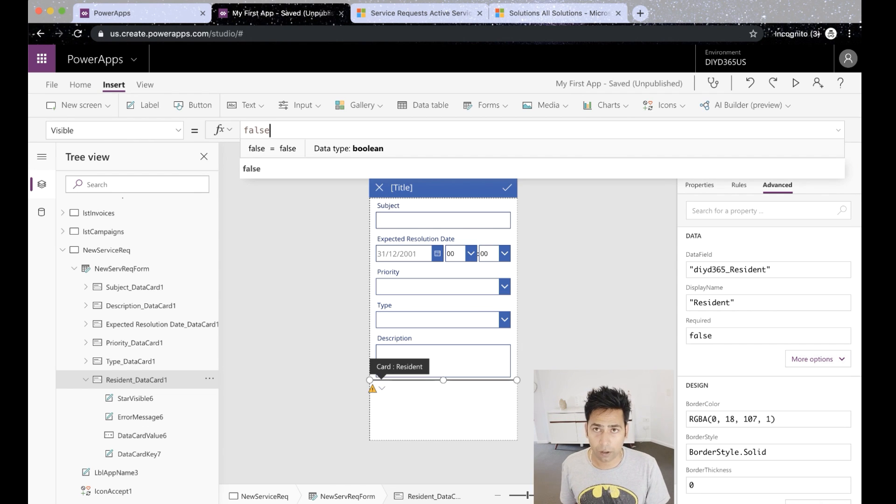
{"action": "left_click", "coordinate": [420, 402]}
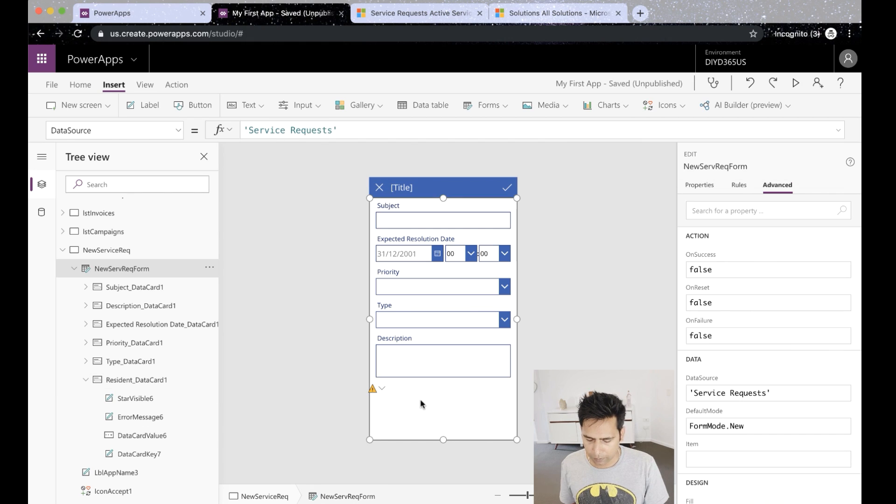
Check the submit icon's OnSelect action and set the cancel icon's OnSelect to Navigate(lstServiceRequests).
{"action": "left_click", "coordinate": [504, 188]}
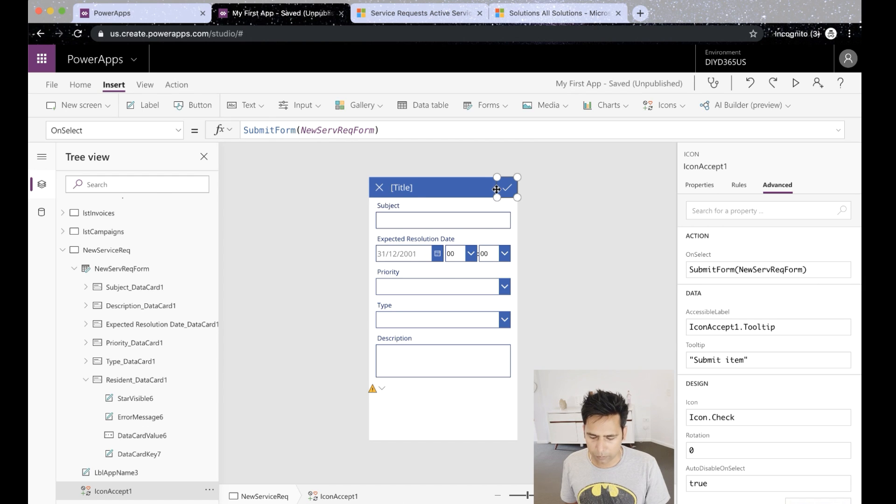
{"action": "left_click", "coordinate": [378, 188]}
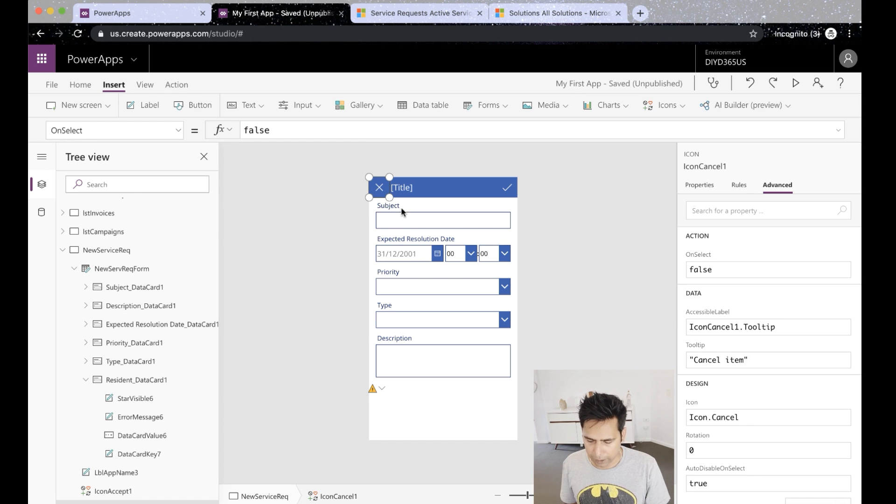
{"action": "double_click", "coordinate": [277, 132]}
{"action": "type", "text": "Navig"}
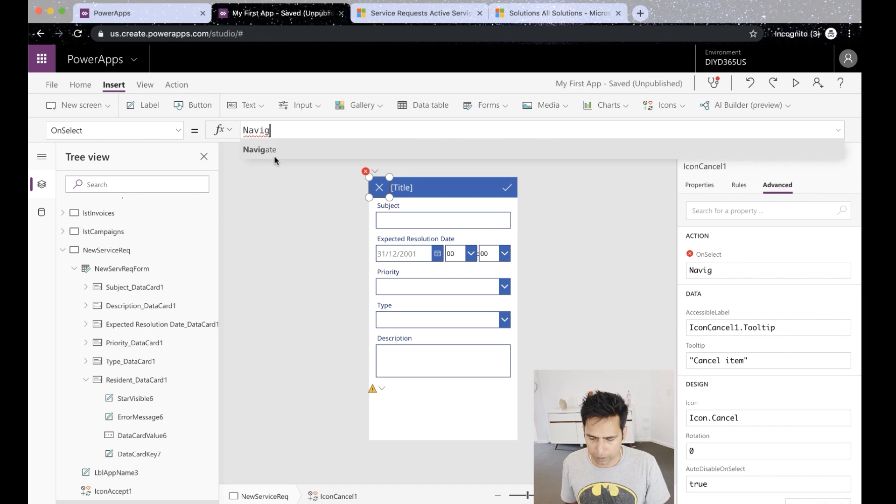
{"action": "type", "text": "ate(lst"}
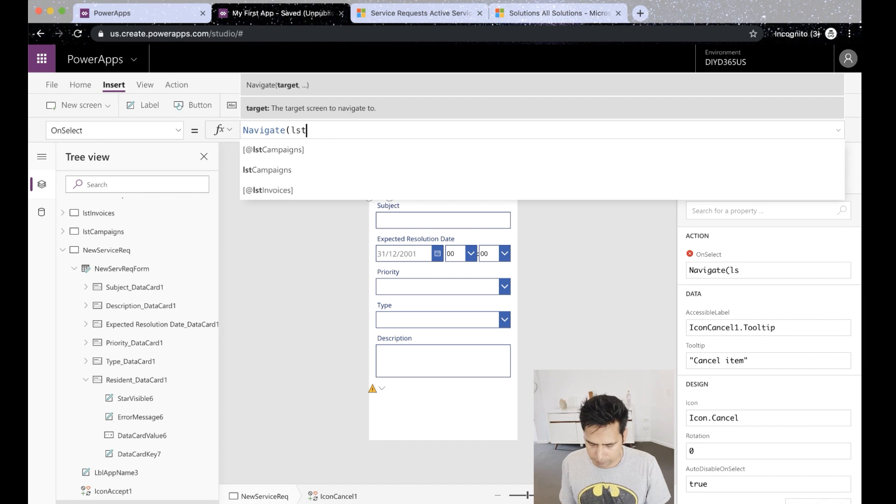
{"action": "type", "text": "se"}
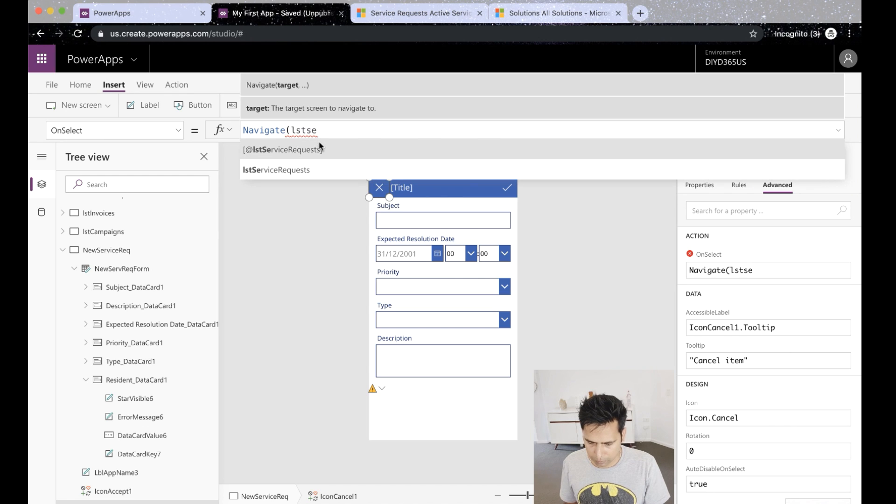
{"action": "key", "text": "Tab"}
{"action": "type", "text": ")"}
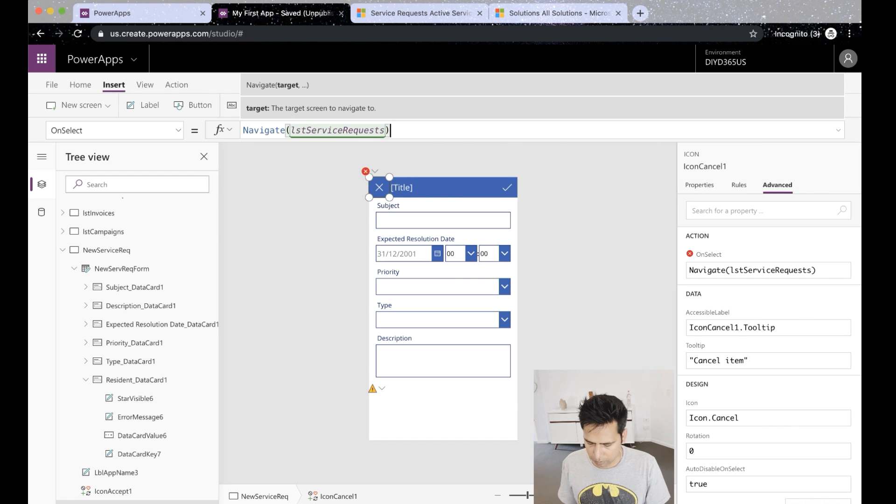
{"action": "left_click", "coordinate": [434, 410]}
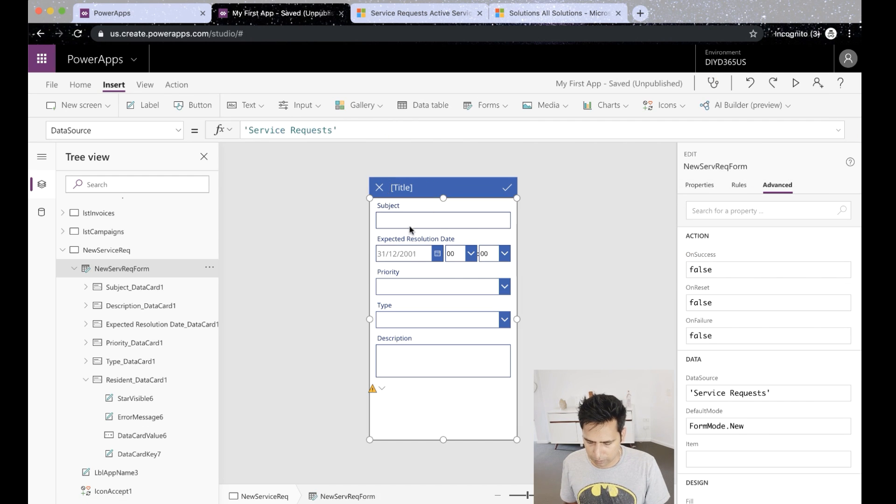
Change the title label in the NewServiceReq screen's header to "New Service Request".
{"action": "left_click", "coordinate": [404, 187]}
{"action": "left_click", "coordinate": [404, 187]}
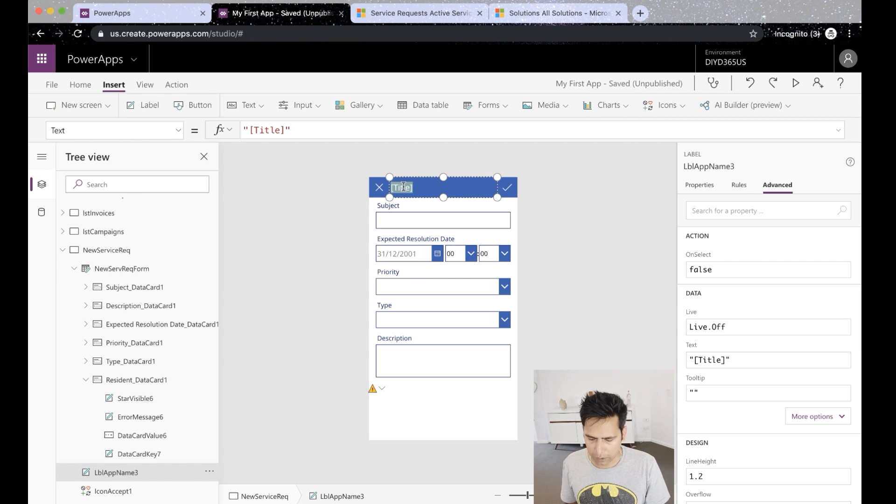
{"action": "type", "text": "New Se"}
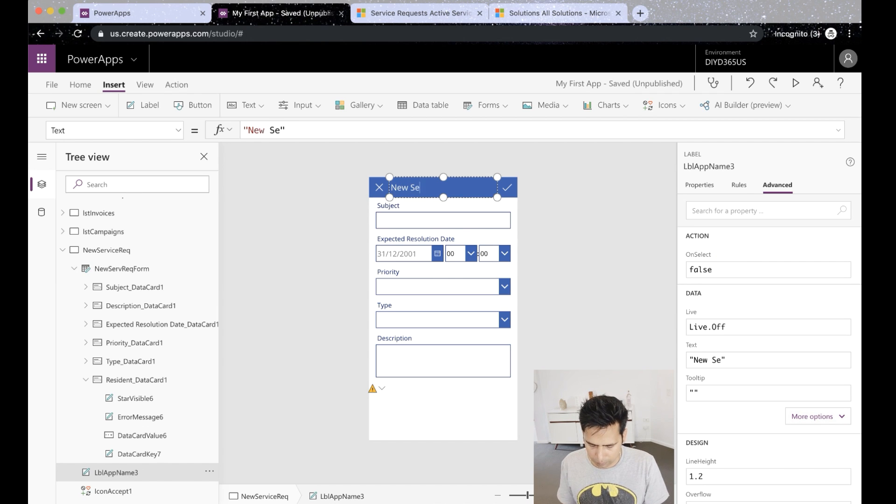
{"action": "type", "text": "rvice"}
{"action": "type", "text": "Request"}
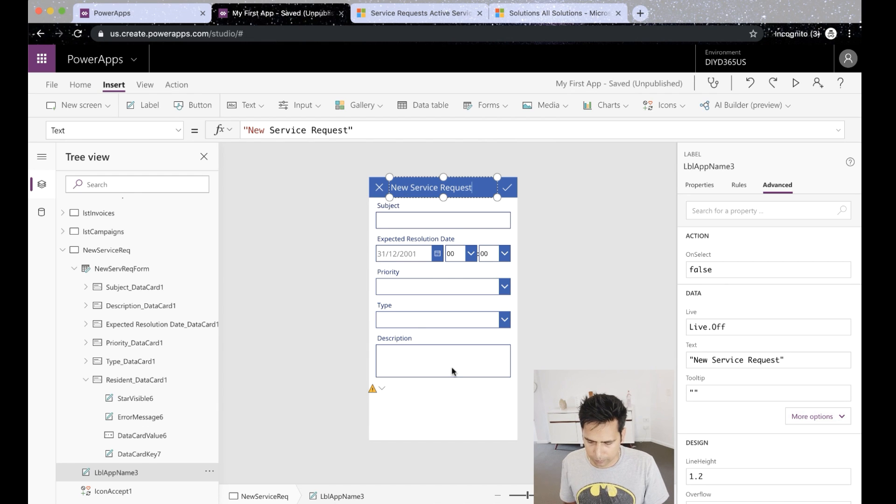
{"action": "left_click", "coordinate": [475, 433]}
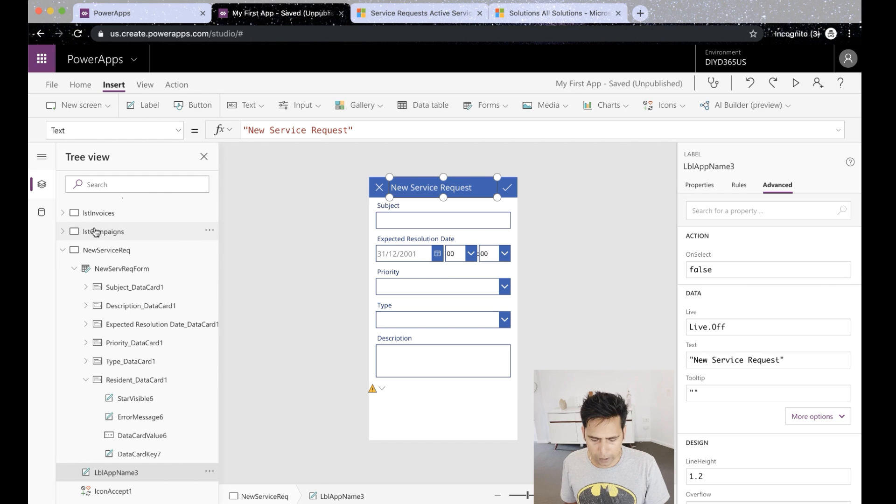
Set the OnSelect of the add icon on the lstServiceRequests screen to Navigate(NewServiceReq).
{"action": "scroll", "coordinate": [95, 231], "scroll_direction": "up", "scroll_amount": 2}
{"action": "left_click", "coordinate": [102, 240]}
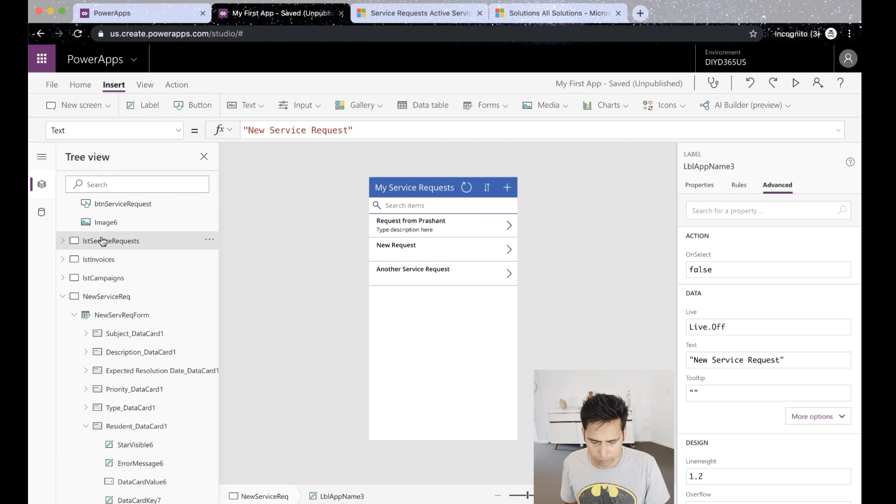
{"action": "left_click", "coordinate": [507, 188]}
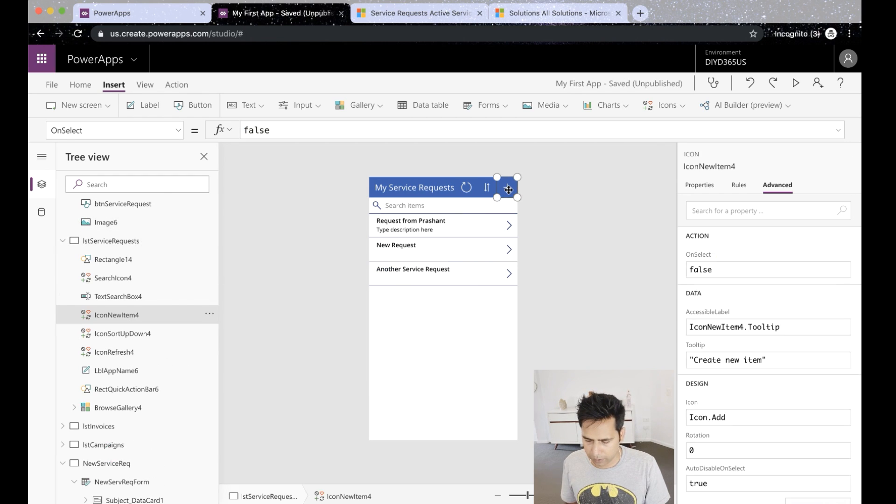
{"action": "double_click", "coordinate": [329, 130]}
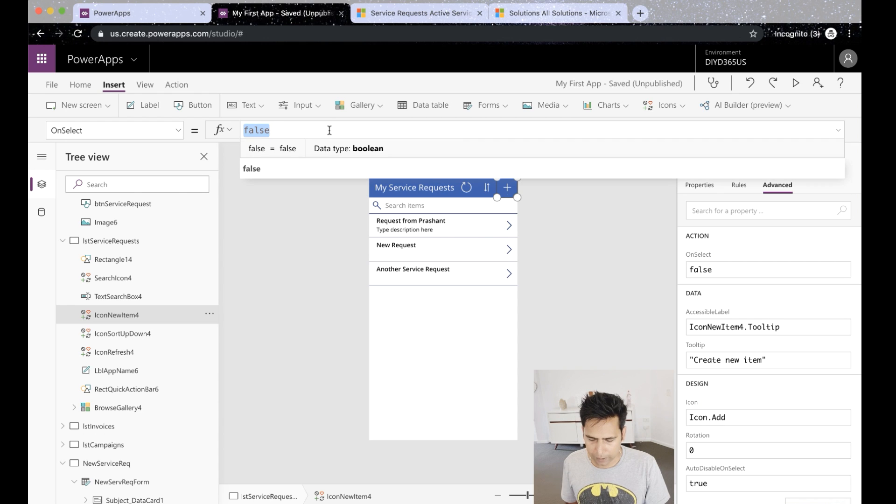
{"action": "type", "text": "Naviga"}
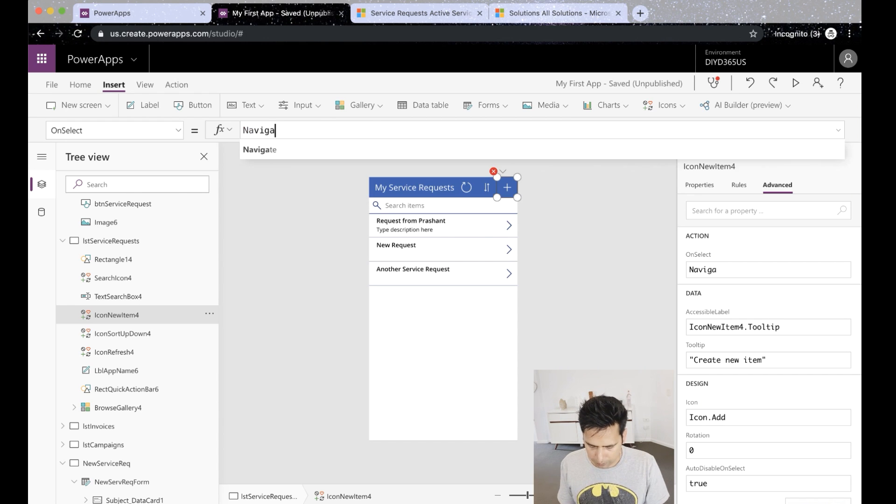
{"action": "left_click", "coordinate": [310, 148]}
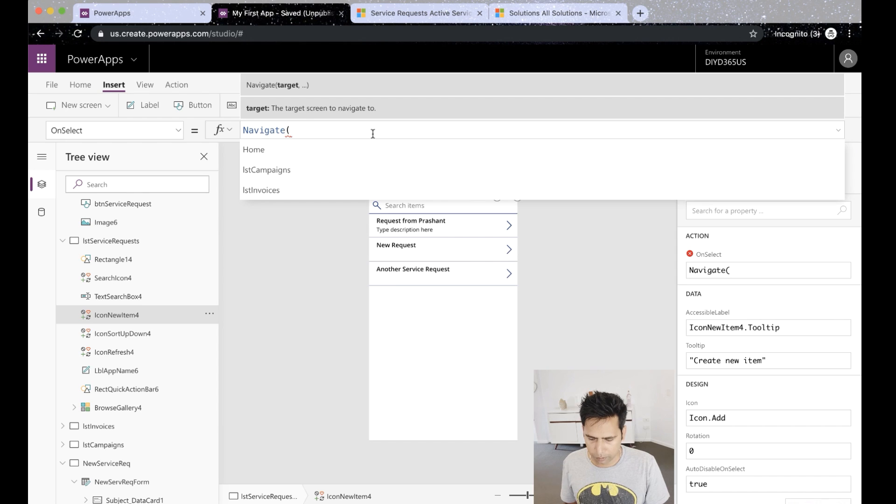
{"action": "type", "text": "new"}
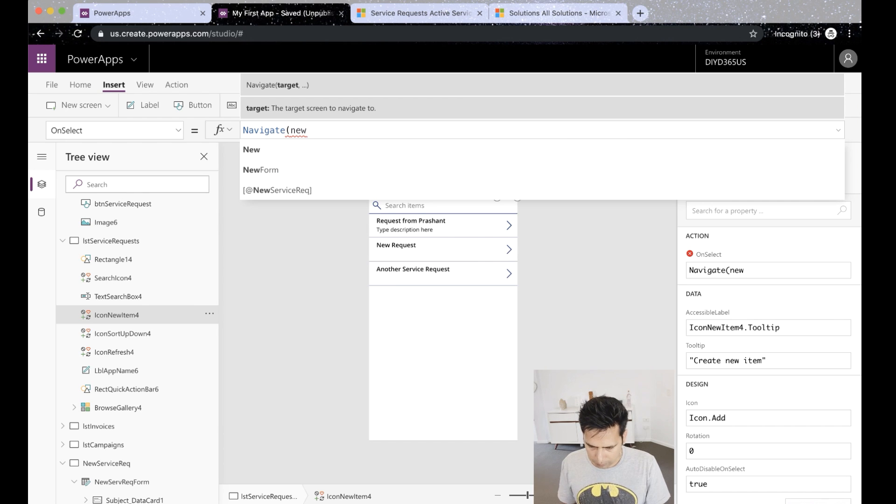
{"action": "scroll", "coordinate": [335, 155], "scroll_direction": "down", "scroll_amount": 2}
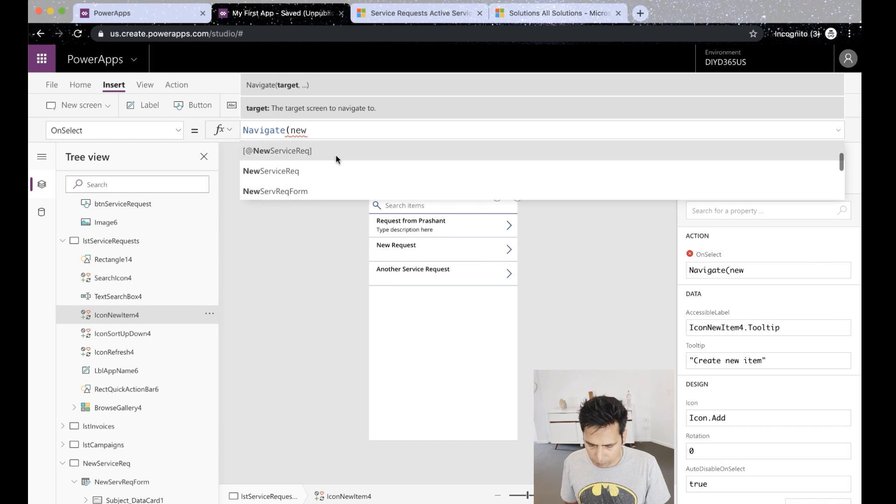
{"action": "left_click", "coordinate": [311, 180]}
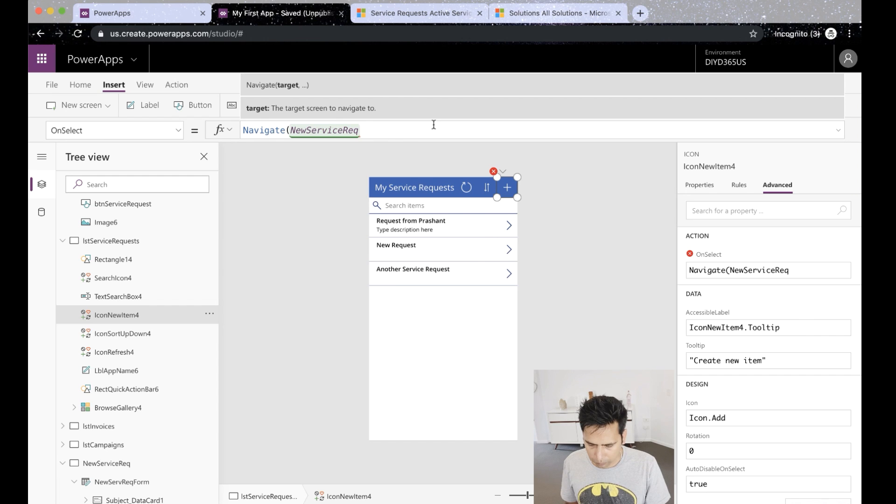
{"action": "type", "text": ")"}
{"action": "left_click", "coordinate": [467, 378]}
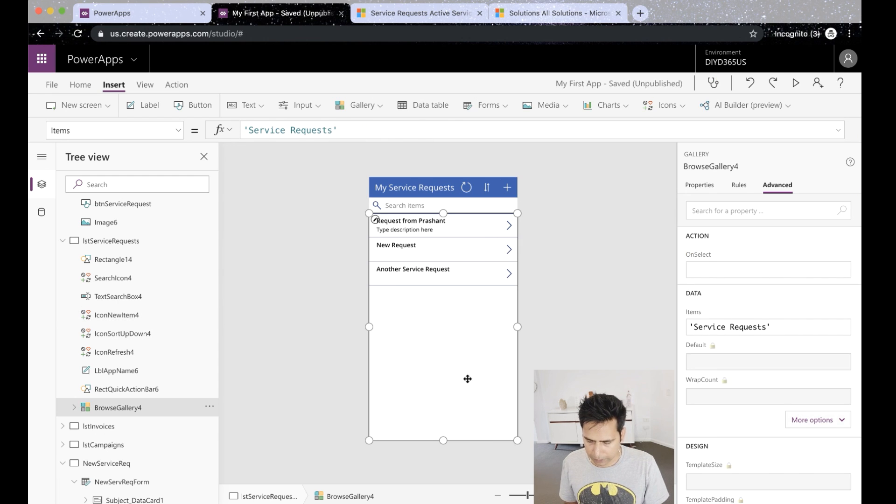
Collapse the expanded screens in the tree and select the lstServiceRequests screen.
{"action": "left_click", "coordinate": [63, 242]}
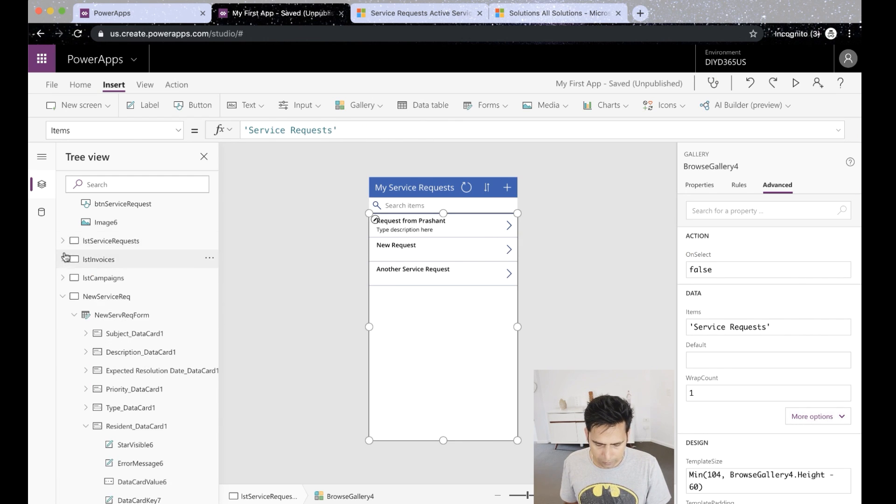
{"action": "left_click", "coordinate": [63, 297]}
{"action": "left_click", "coordinate": [63, 244]}
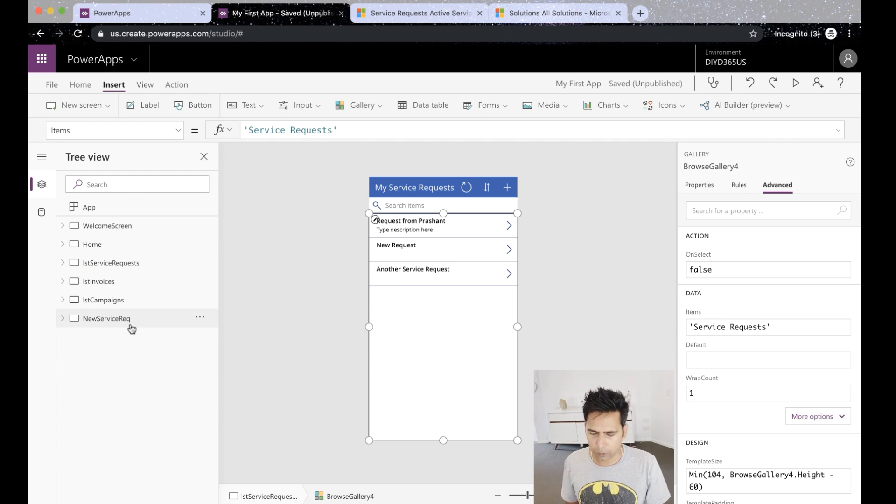
{"action": "left_click", "coordinate": [123, 271]}
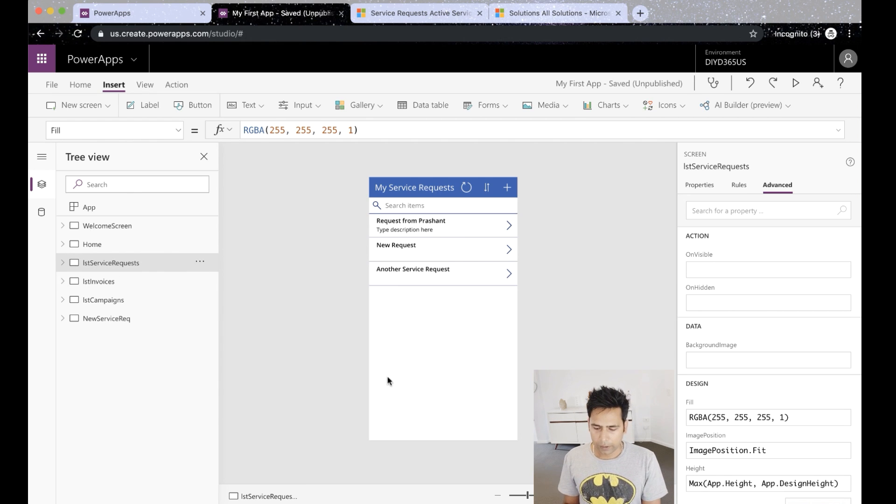
Add a text input to the lstServiceRequests screen and place it in the empty area below the listed requests.
{"action": "left_click", "coordinate": [433, 336]}
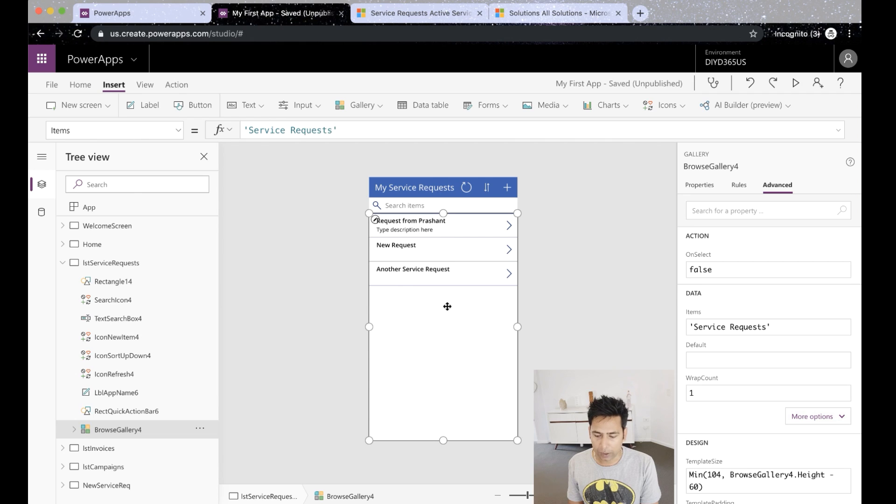
{"action": "left_click", "coordinate": [264, 112]}
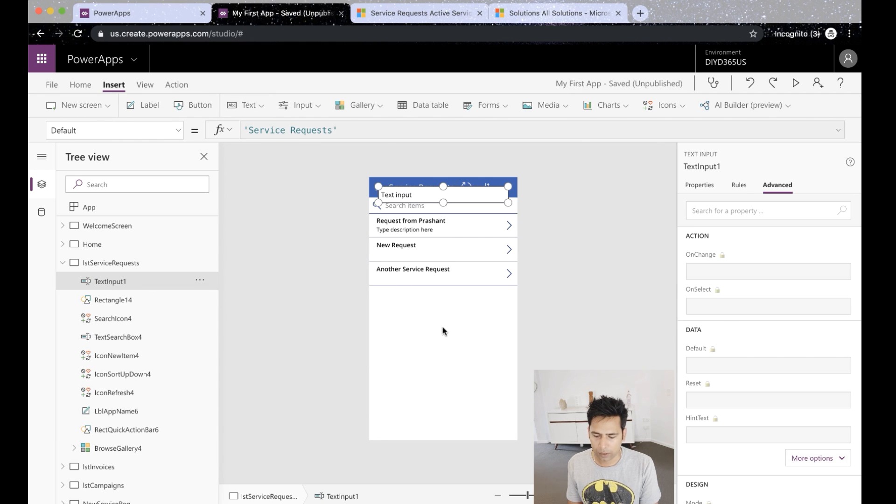
{"action": "left_click_drag", "start_coordinate": [453, 211], "coordinate": [460, 358]}
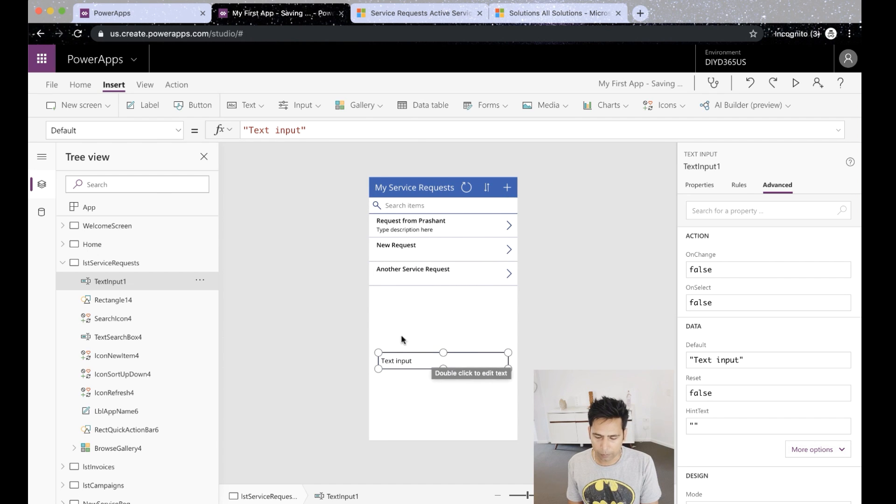
Set the new text input's Default property to User().Email.
{"action": "triple_click", "coordinate": [325, 128]}
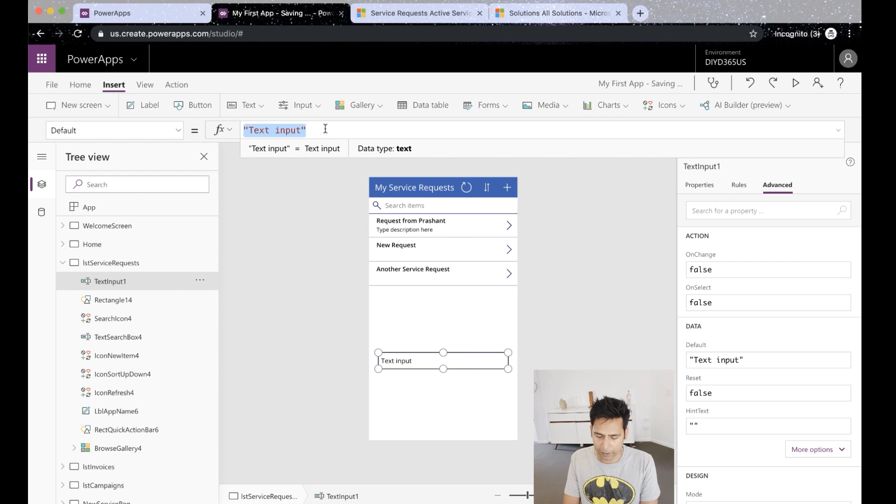
{"action": "type", "text": "user"}
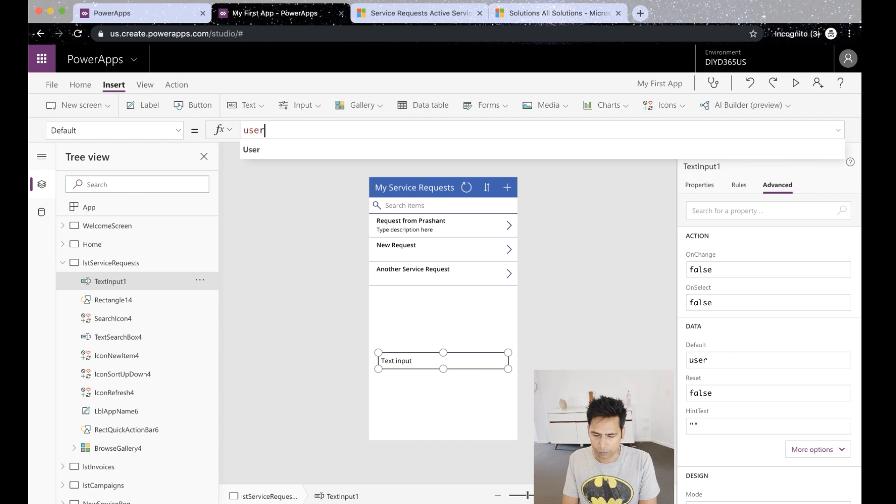
{"action": "type", "text": "("}
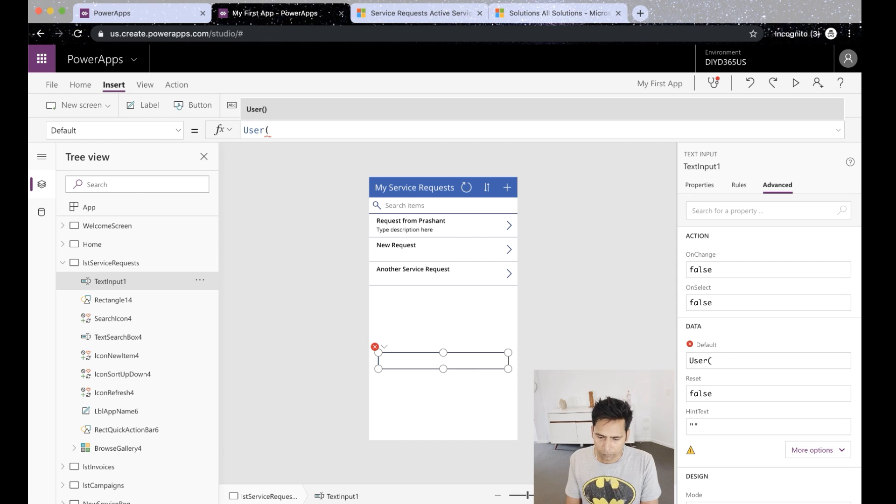
{"action": "type", "text": ")"}
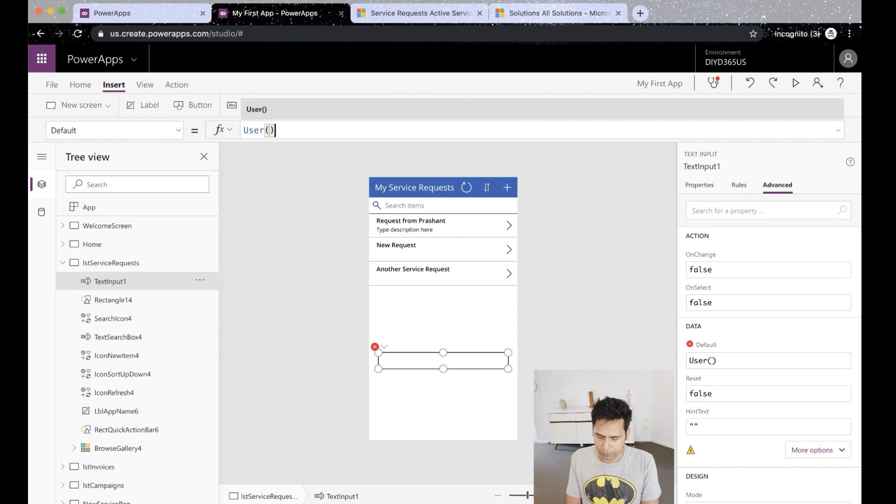
{"action": "type", "text": "."}
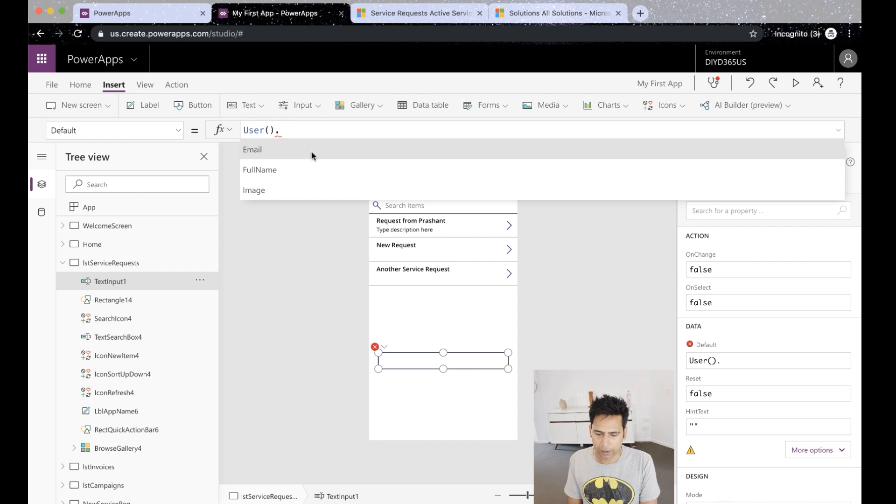
{"action": "left_click", "coordinate": [312, 156]}
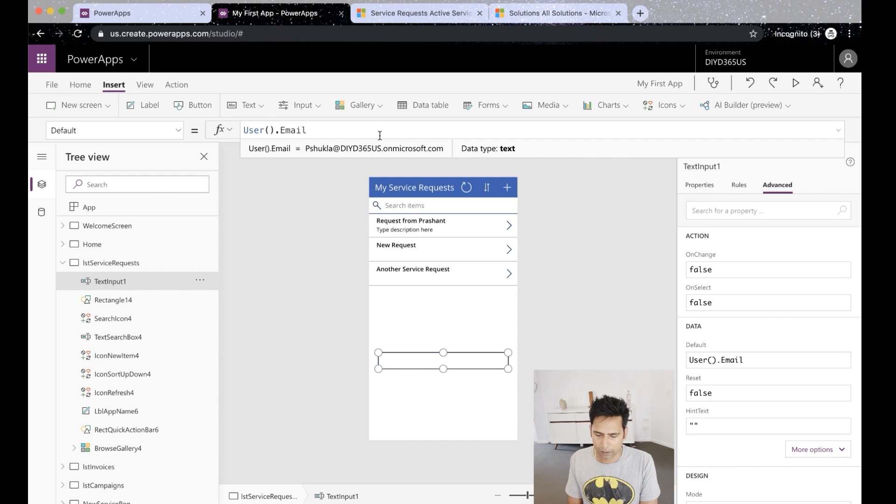
Replace the Items formula of the lstServiceRequests gallery with the opening of a filter on its table: Filter('Service Requests',.
{"action": "left_click", "coordinate": [456, 390]}
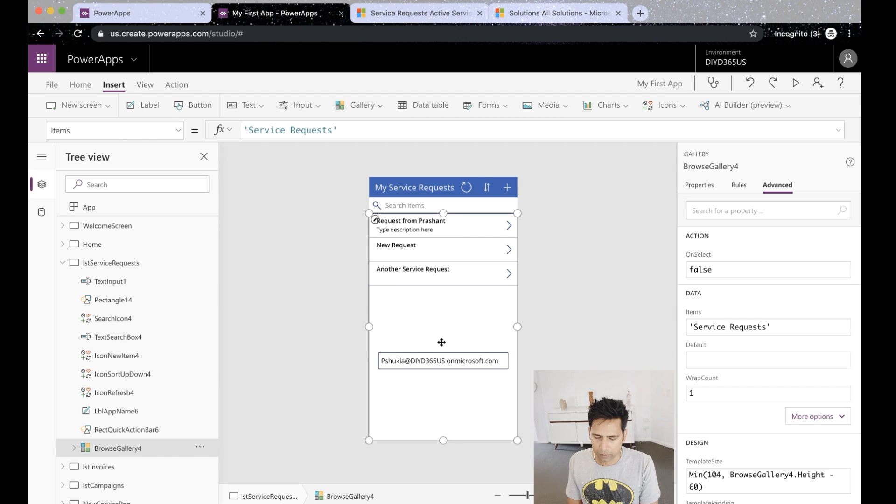
{"action": "triple_click", "coordinate": [361, 130]}
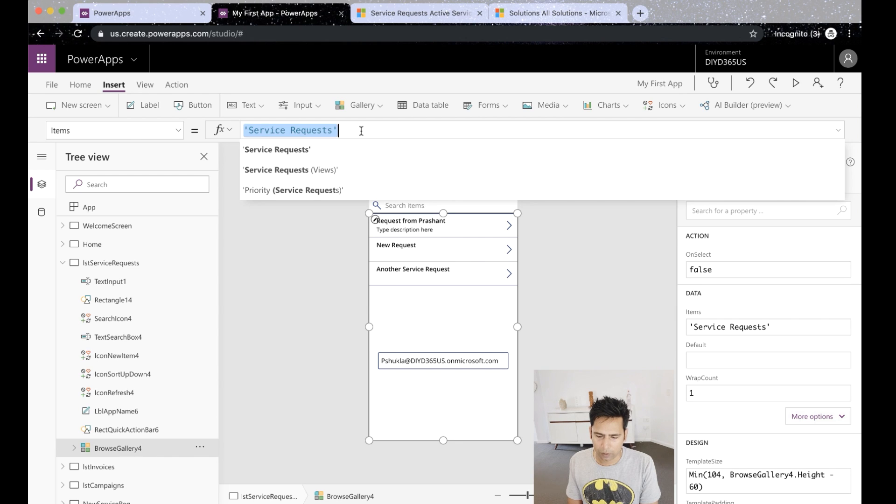
{"action": "type", "text": "Filter"}
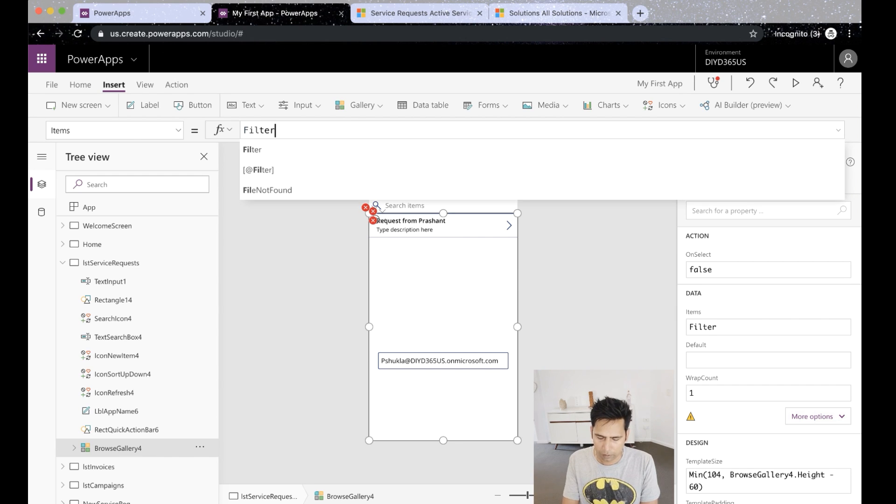
{"action": "type", "text": "("}
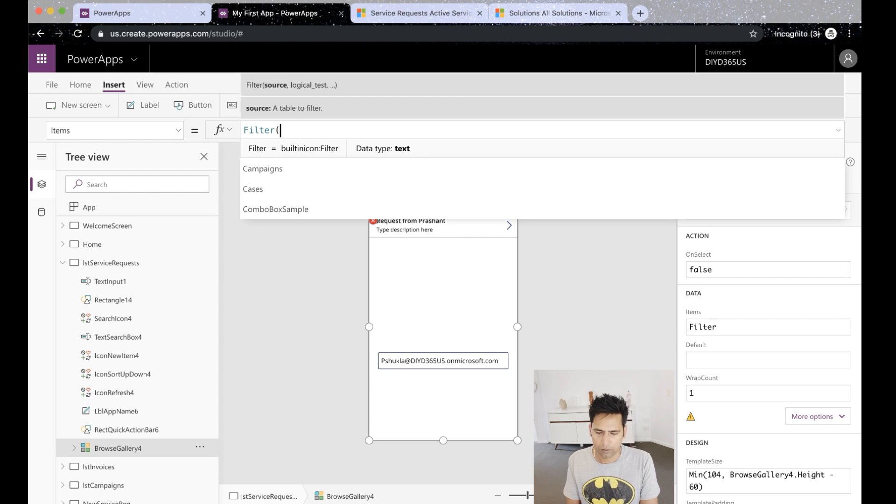
{"action": "type", "text": "ser"}
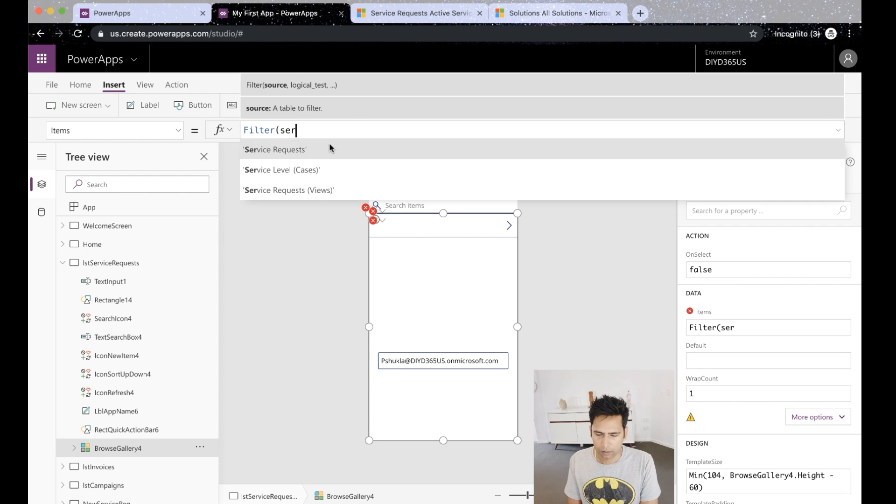
{"action": "left_click", "coordinate": [330, 148]}
{"action": "type", "text": ","}
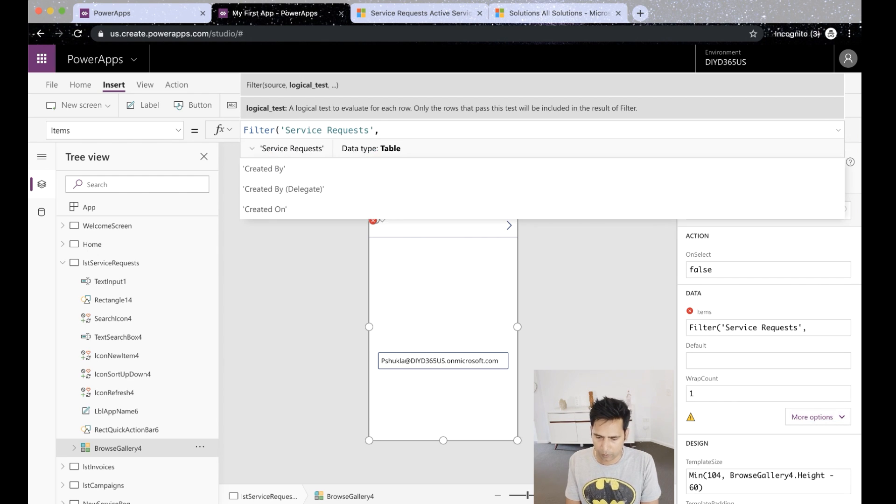
Continue the gallery's Filter formula with the left side of the condition, Resident.Email=.
{"action": "type", "text": "Reside"}
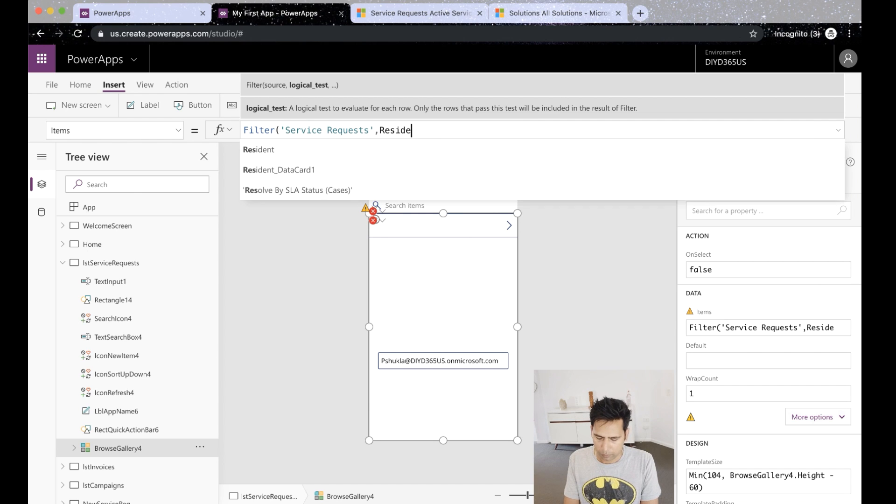
{"action": "type", "text": "n"}
{"action": "left_click", "coordinate": [387, 147]}
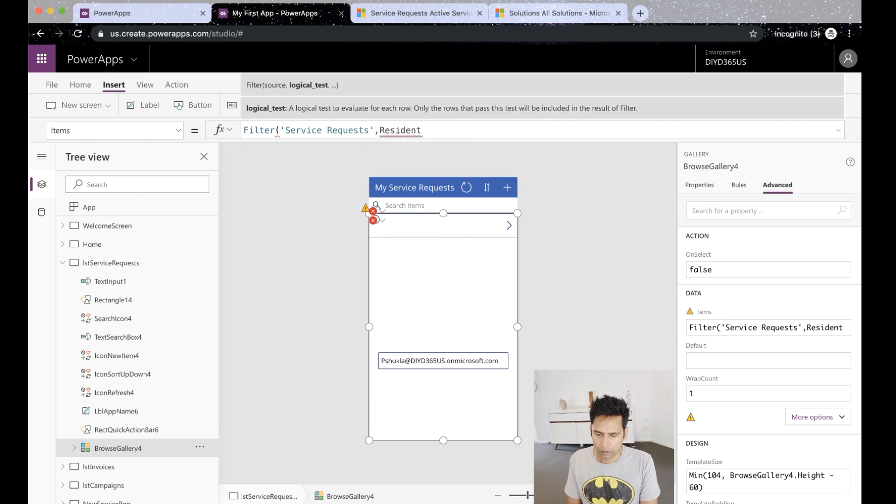
{"action": "type", "text": ".Em"}
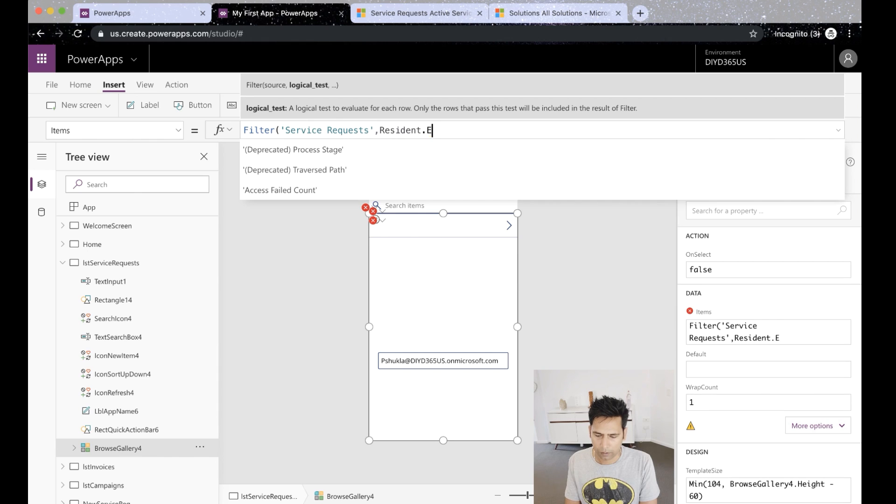
{"action": "left_click", "coordinate": [453, 146]}
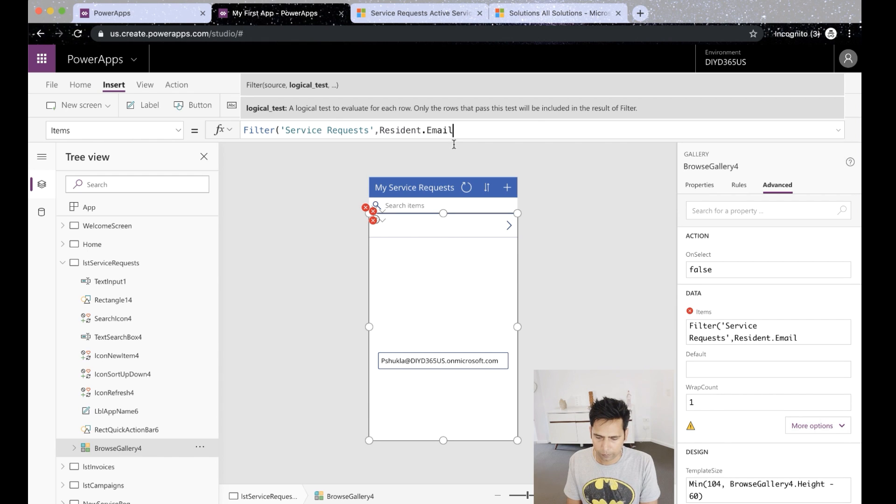
{"action": "type", "text": "="}
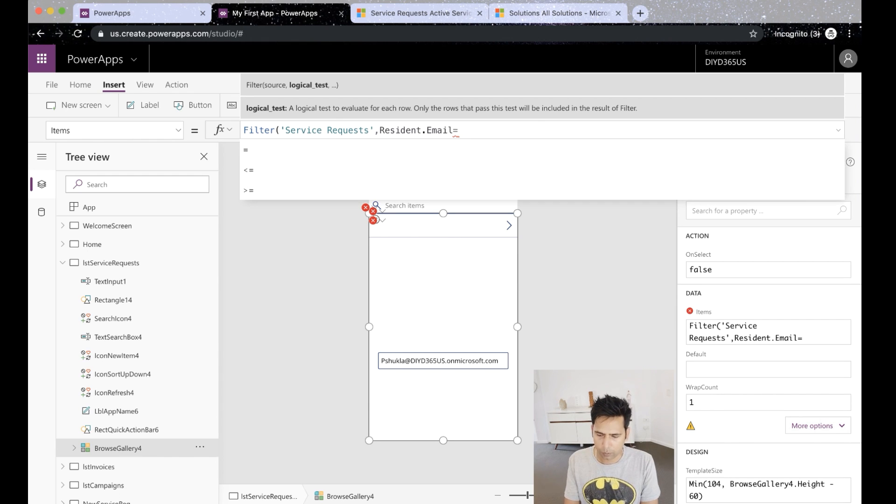
{"action": "left_click", "coordinate": [520, 150]}
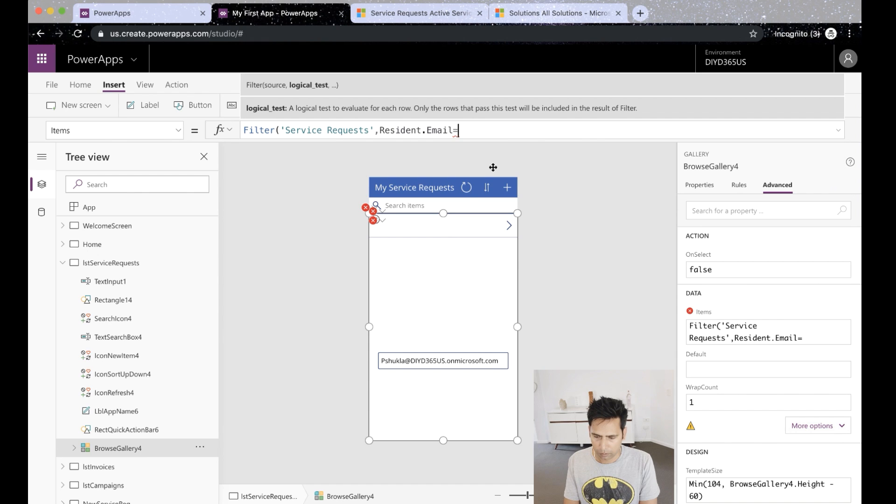
Complete the gallery's filter condition by comparing against TextInput1.Text and close the formula's parenthesis.
{"action": "type", "text": "Text"}
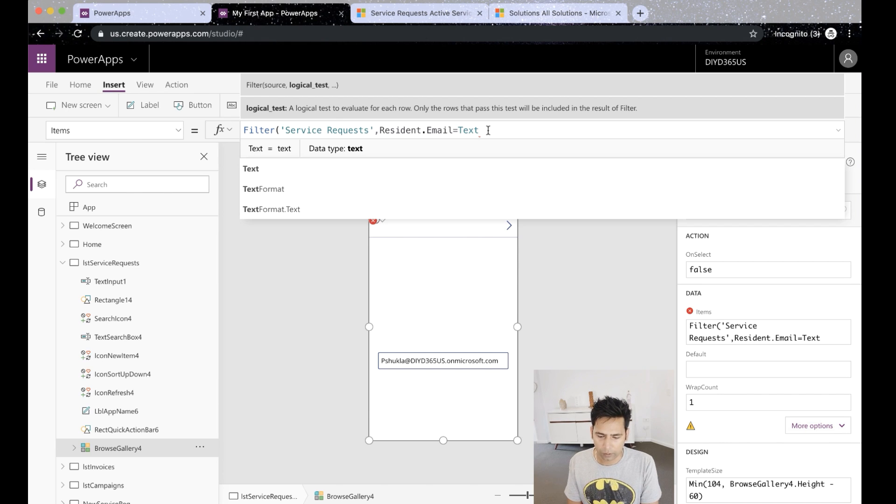
{"action": "scroll", "coordinate": [446, 170], "scroll_direction": "down", "scroll_amount": 2}
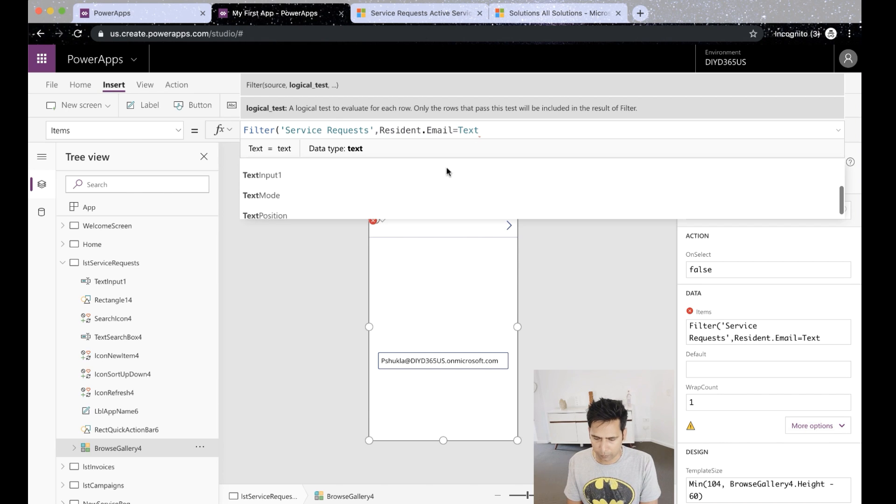
{"action": "scroll", "coordinate": [446, 170], "scroll_direction": "down", "scroll_amount": 5}
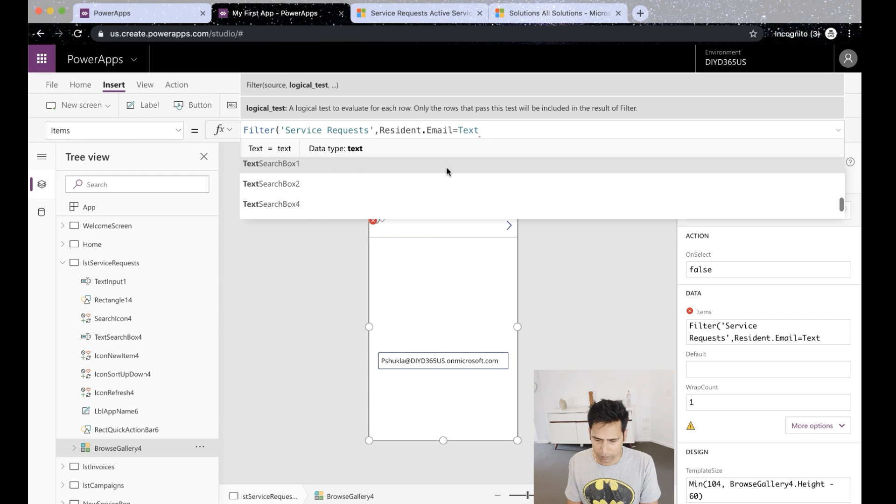
{"action": "type", "text": "b"}
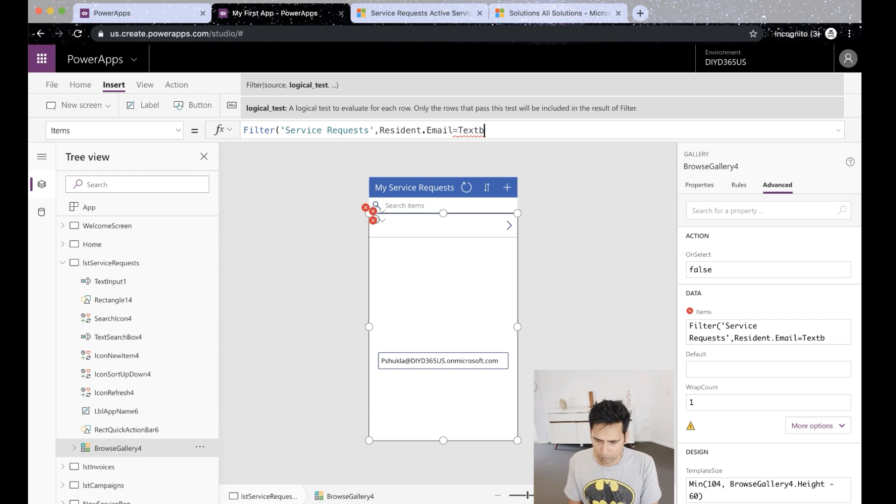
{"action": "key", "text": "BackSpace"}
{"action": "type", "text": "i"}
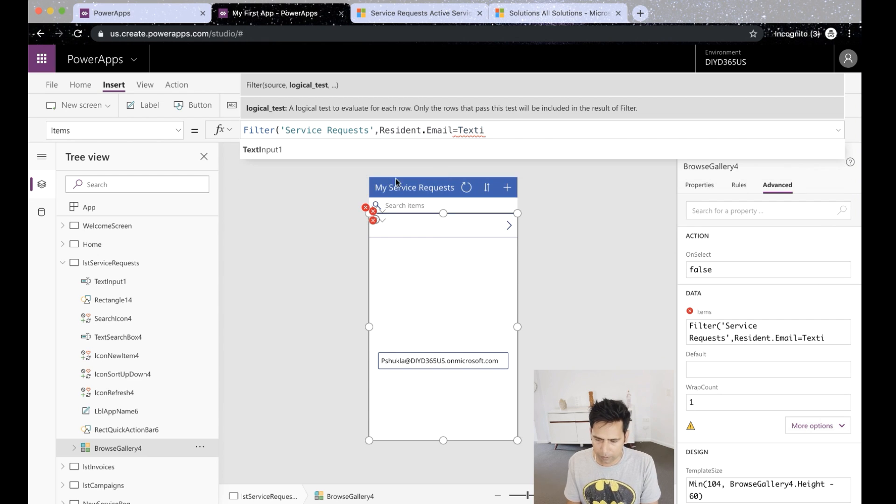
{"action": "left_click", "coordinate": [420, 150]}
{"action": "type", "text": "."}
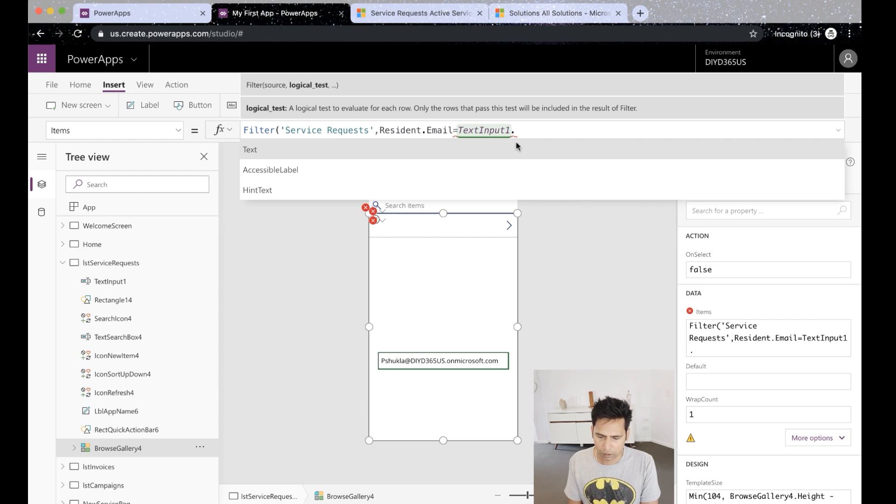
{"action": "left_click", "coordinate": [560, 147]}
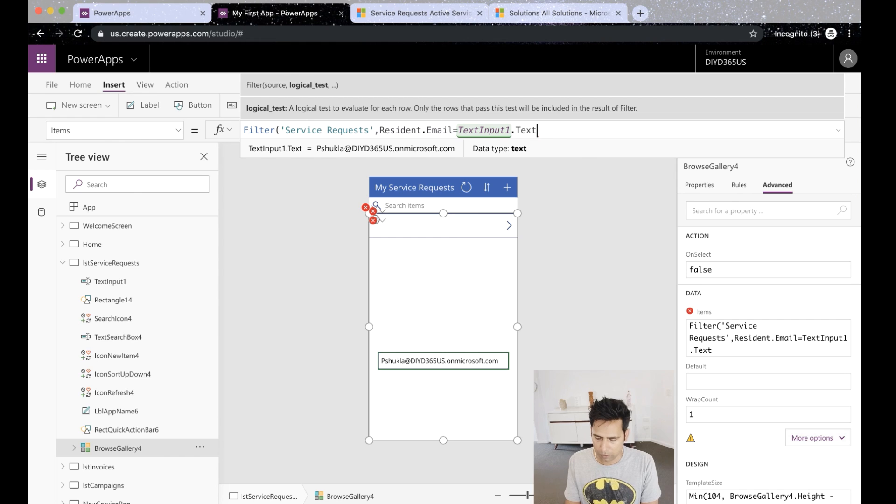
{"action": "type", "text": ")"}
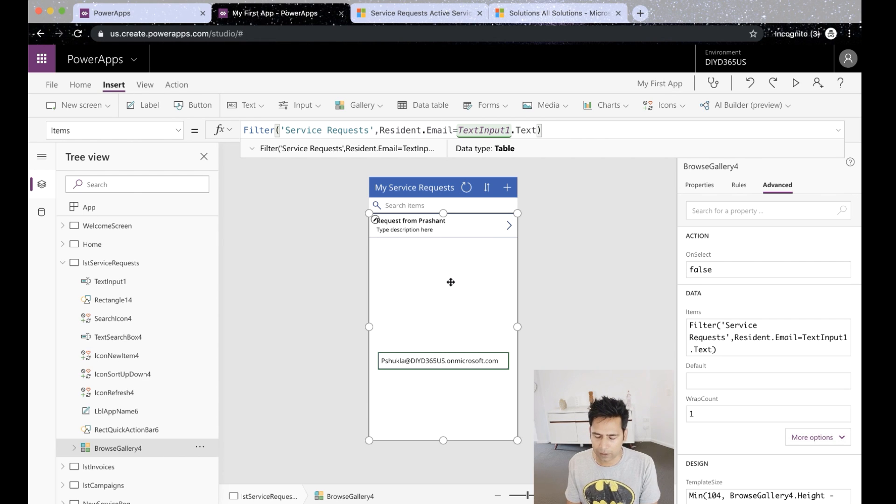
Hide the e-mail text input on the lstServiceRequests screen by setting its Visible property to false.
{"action": "left_click", "coordinate": [439, 361]}
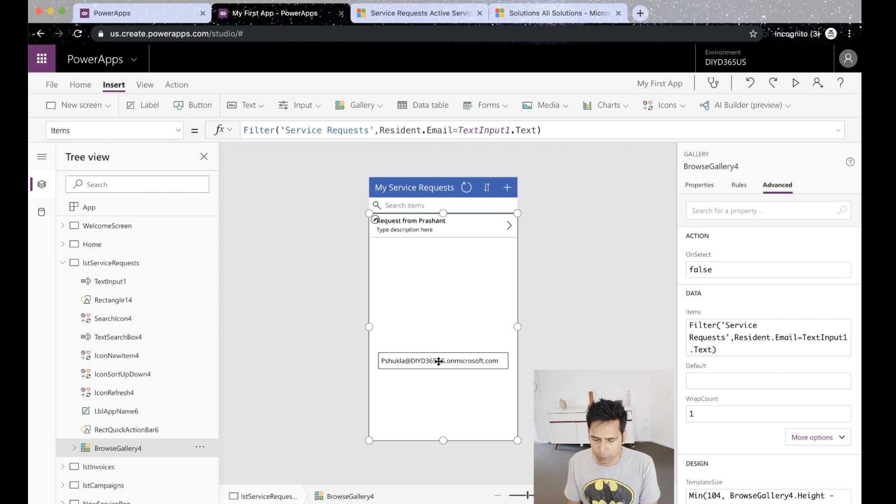
{"action": "left_click", "coordinate": [461, 372]}
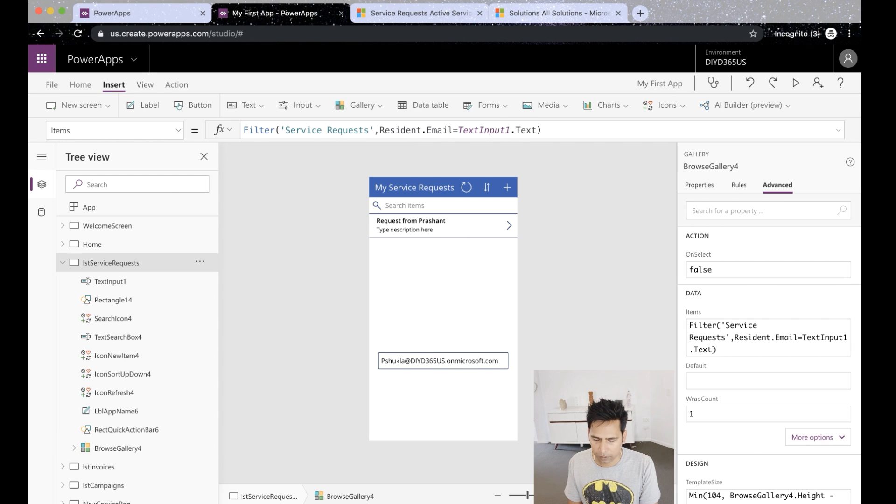
{"action": "left_click", "coordinate": [462, 365]}
{"action": "left_click", "coordinate": [178, 131]}
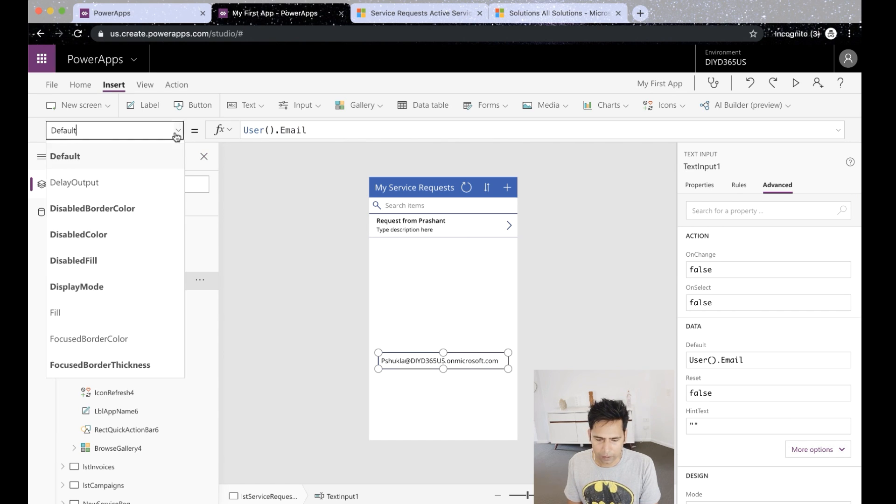
{"action": "scroll", "coordinate": [122, 286], "scroll_direction": "down", "scroll_amount": 2}
{"action": "scroll", "coordinate": [122, 286], "scroll_direction": "down", "scroll_amount": 5}
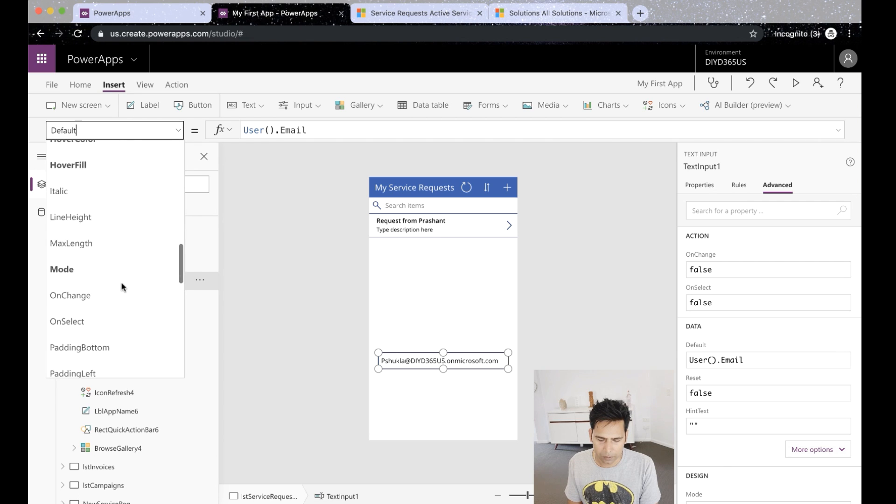
{"action": "scroll", "coordinate": [107, 301], "scroll_direction": "down", "scroll_amount": 8}
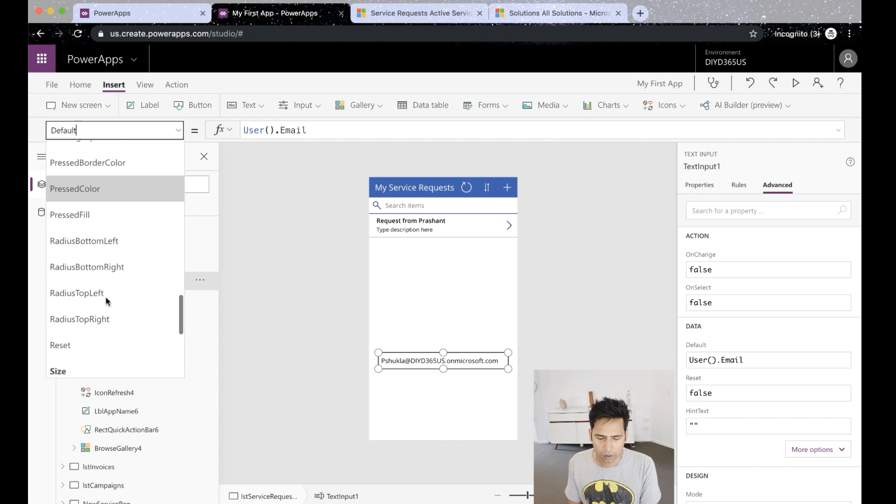
{"action": "scroll", "coordinate": [107, 301], "scroll_direction": "down", "scroll_amount": 1}
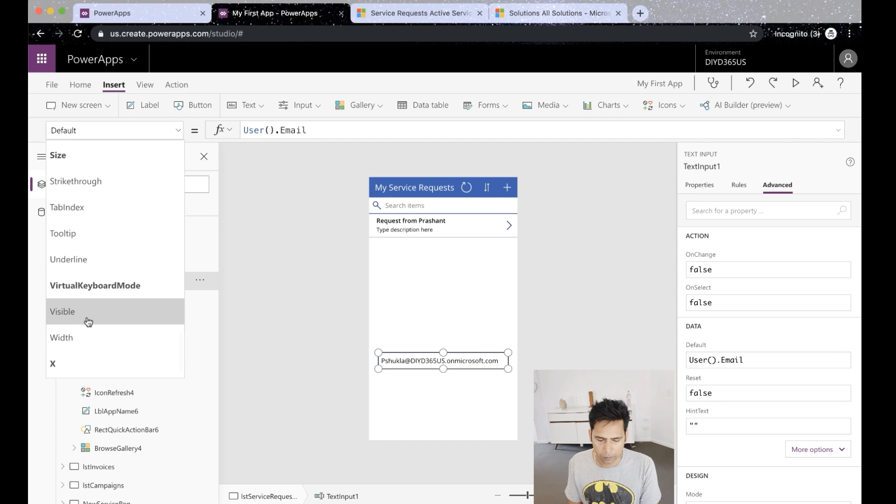
{"action": "left_click", "coordinate": [86, 315]}
{"action": "double_click", "coordinate": [309, 135]}
{"action": "type", "text": "false"}
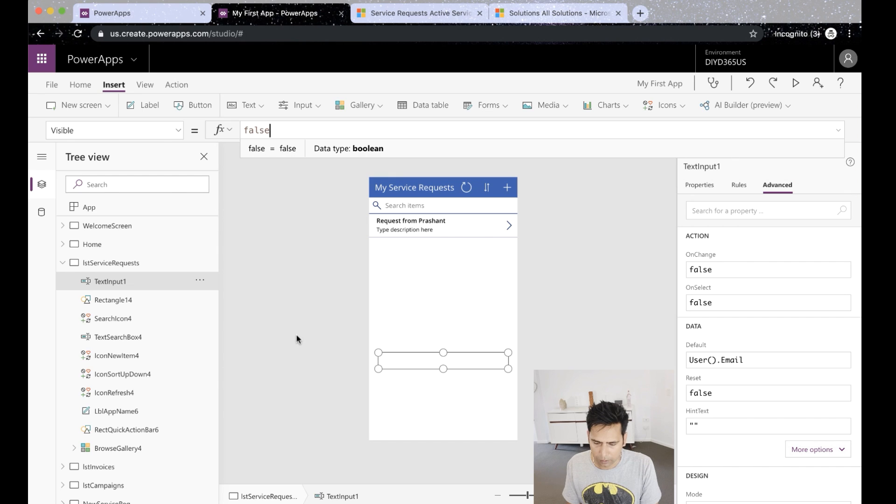
Copy the hidden text input to the lstInvoices screen and place it in the empty area below the listed invoices.
{"action": "left_click", "coordinate": [429, 363]}
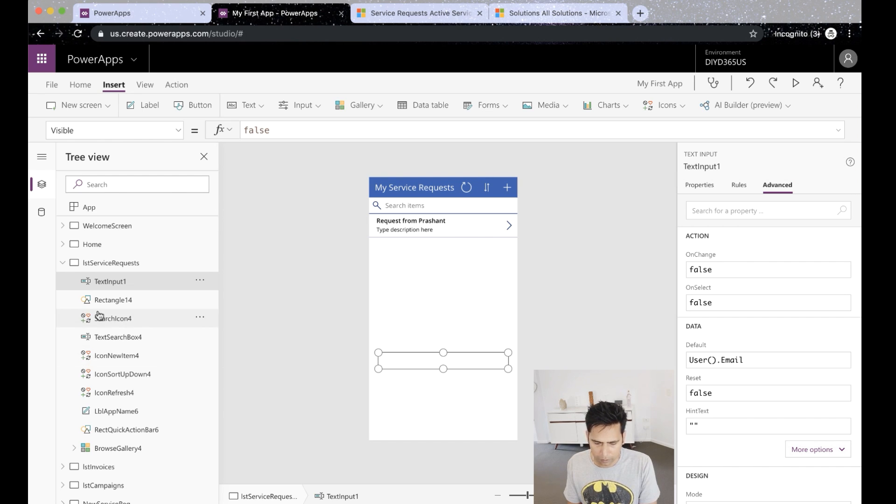
{"action": "left_click", "coordinate": [63, 262]}
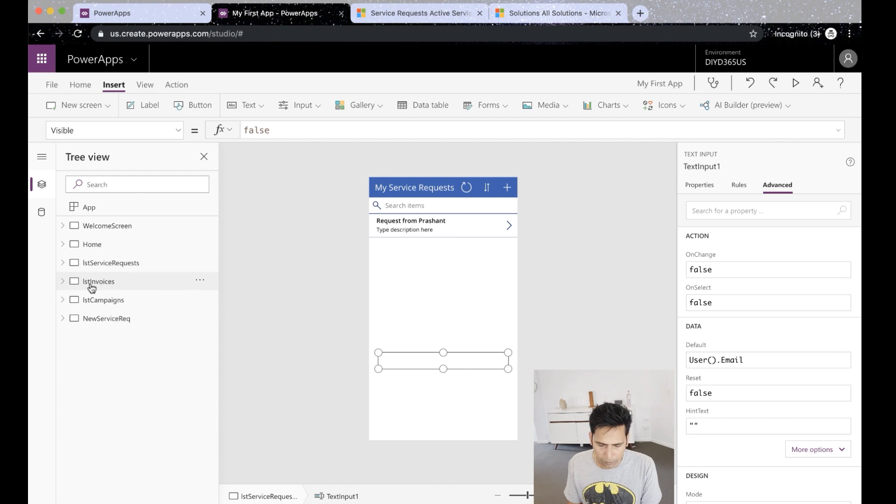
{"action": "left_click", "coordinate": [90, 283]}
{"action": "key", "text": "ctrl+v"}
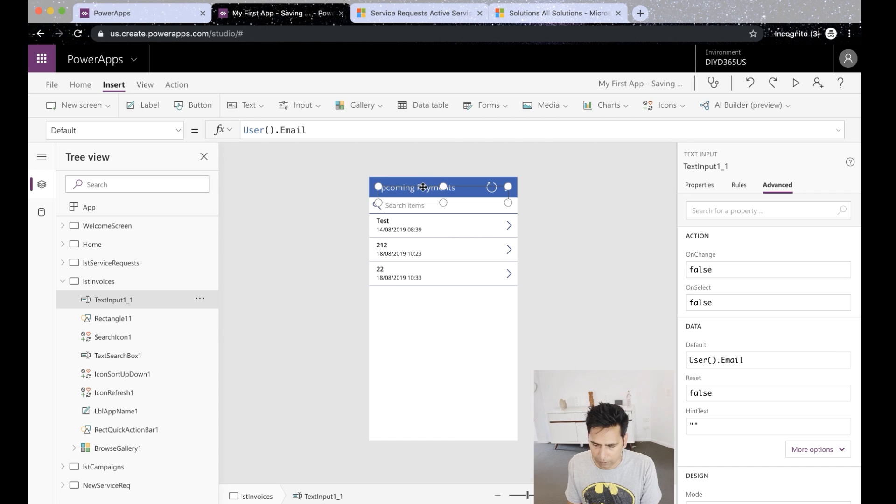
{"action": "left_click_drag", "start_coordinate": [422, 187], "coordinate": [424, 345]}
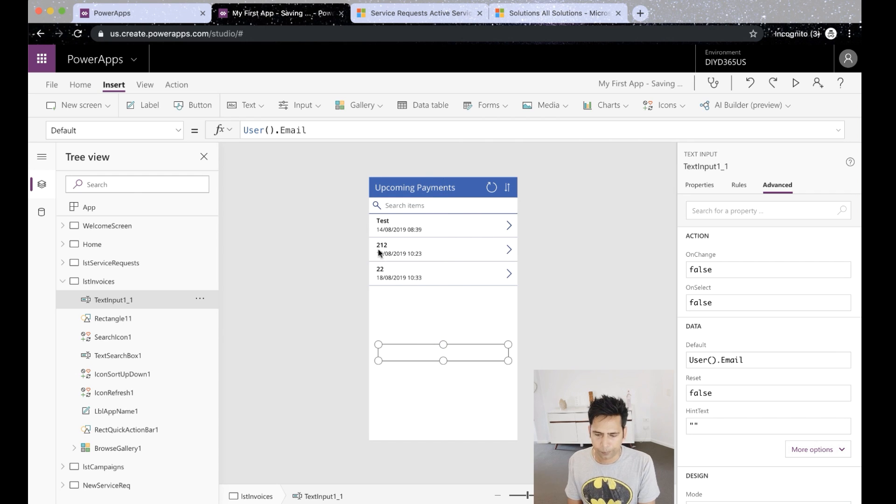
Replace the Items formula of the invoices gallery on lstInvoices with the beginning of a filter on the Invoices table, Filter(Invoices,.
{"action": "left_click", "coordinate": [177, 130]}
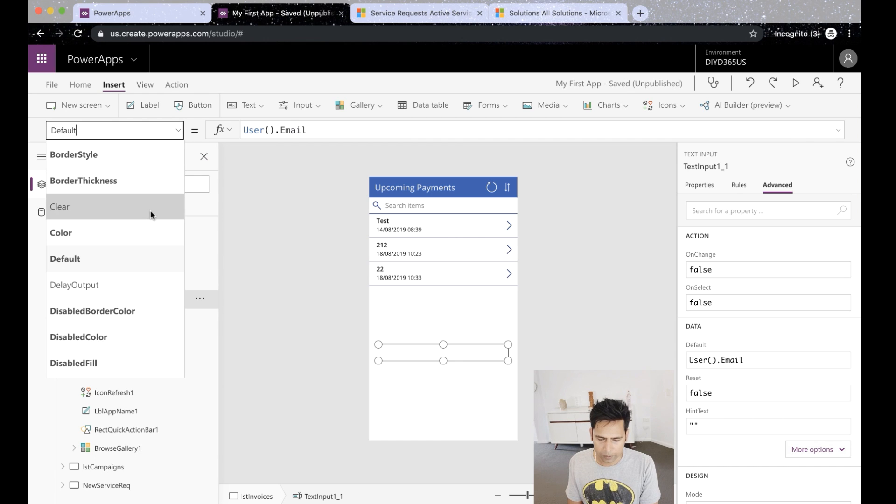
{"action": "left_click", "coordinate": [420, 303]}
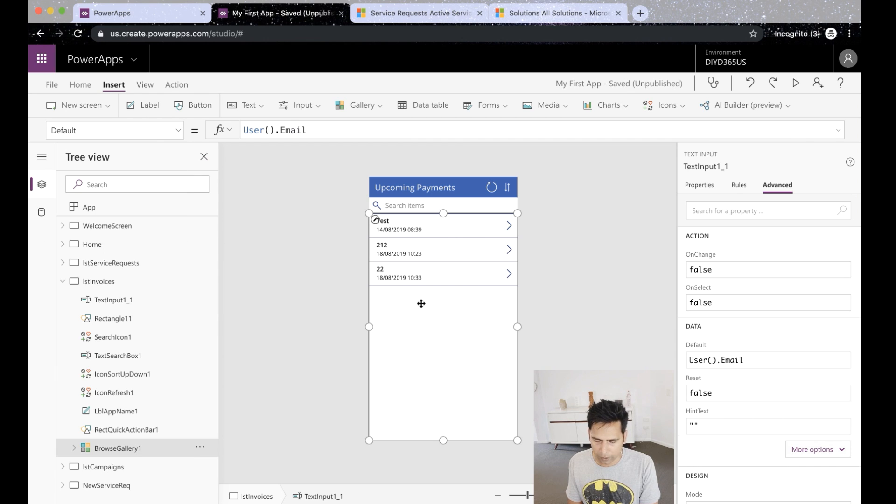
{"action": "double_click", "coordinate": [292, 130]}
{"action": "type", "text": "Filt"}
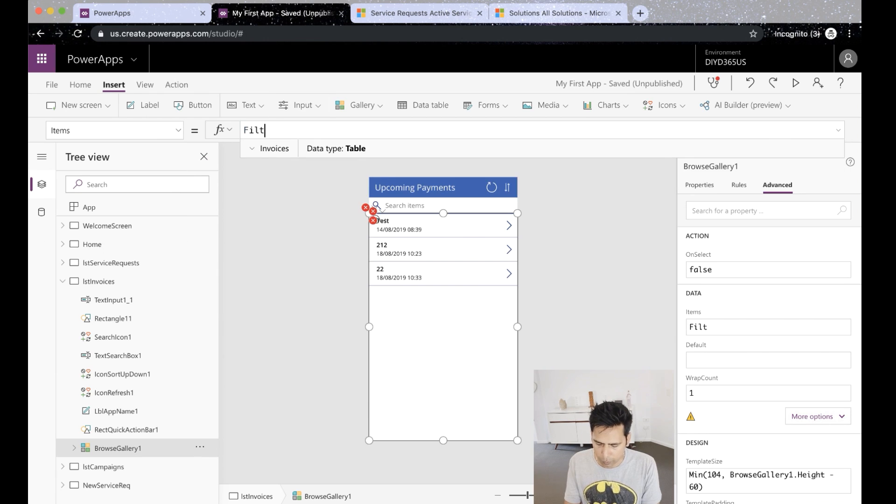
{"action": "type", "text": "er(invoi"}
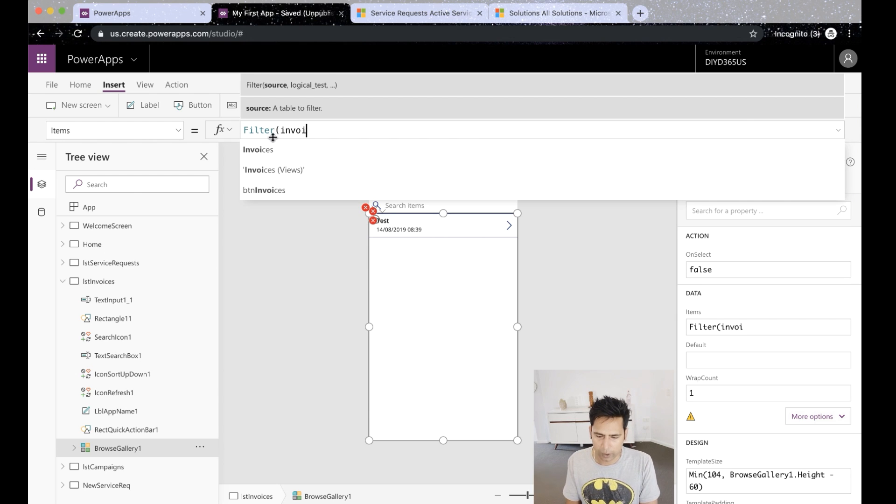
{"action": "key", "text": "Tab"}
{"action": "type", "text": ","}
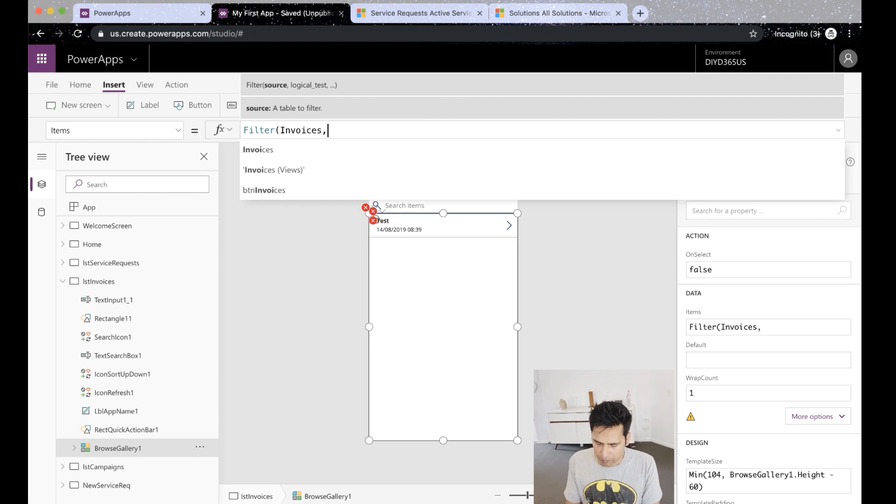
Add the condition Contact.Email=TextInput1_1.Text to the invoices gallery's Filter formula.
{"action": "type", "text": "Cont"}
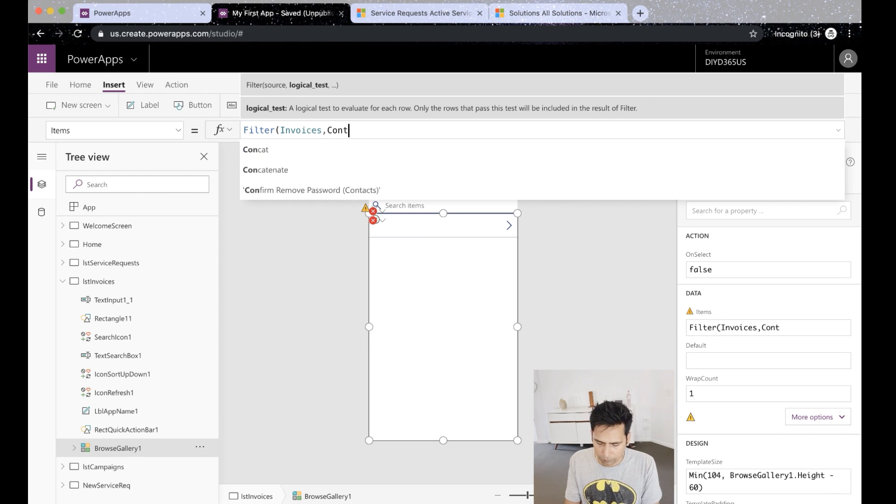
{"action": "key", "text": "Tab"}
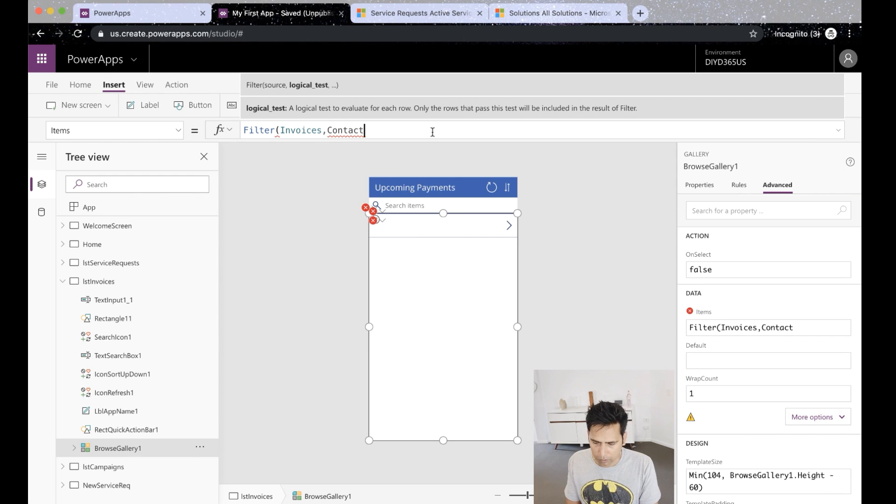
{"action": "type", "text": ".Email"}
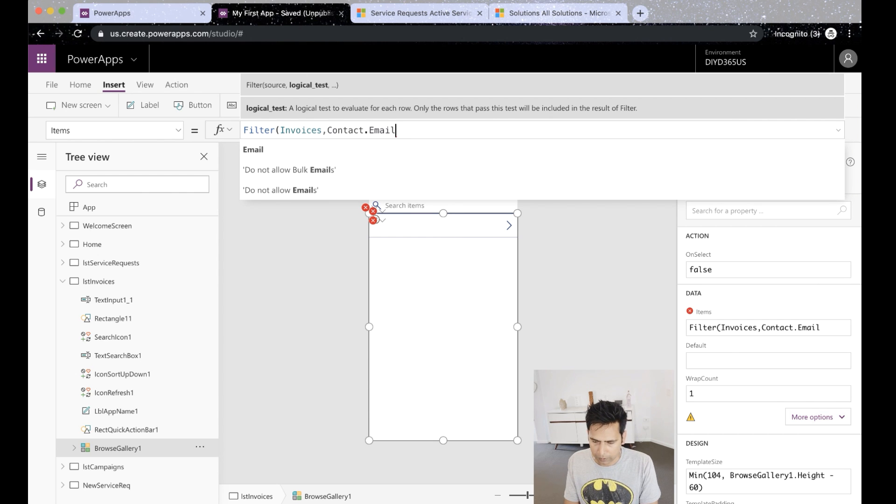
{"action": "type", "text": "="}
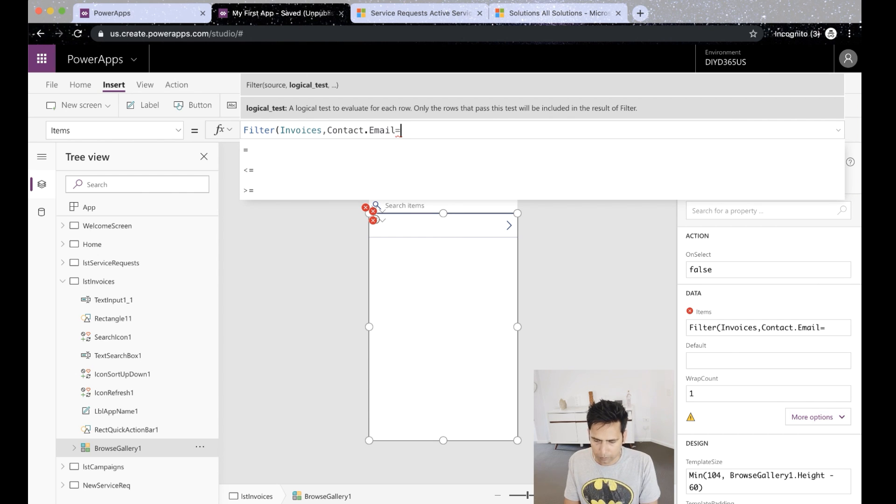
{"action": "type", "text": "text"}
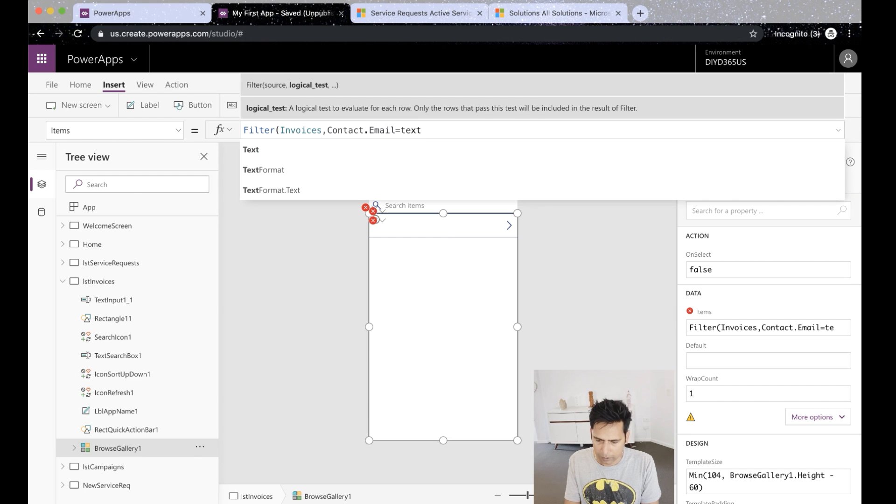
{"action": "type", "text": "i"}
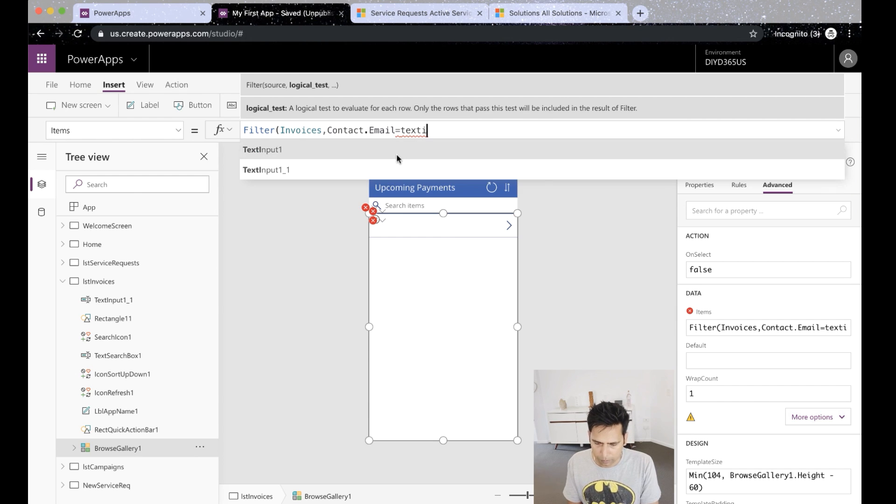
{"action": "left_click", "coordinate": [379, 167]}
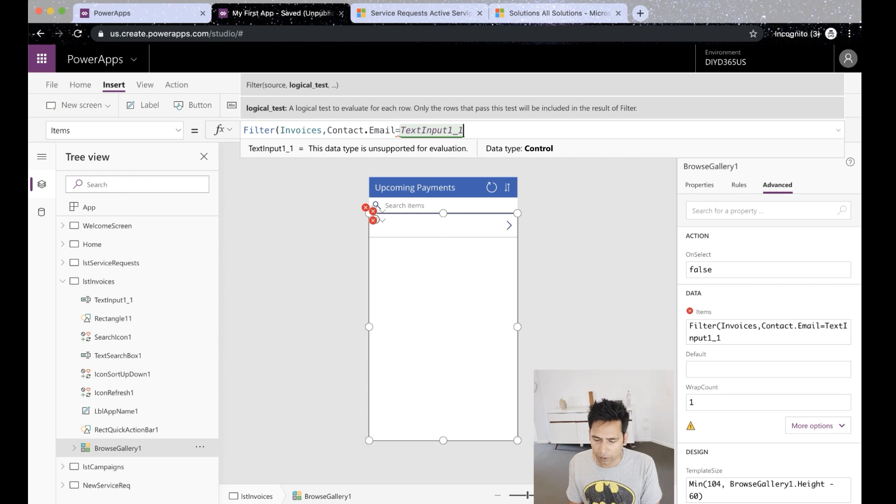
{"action": "type", "text": ".tex"}
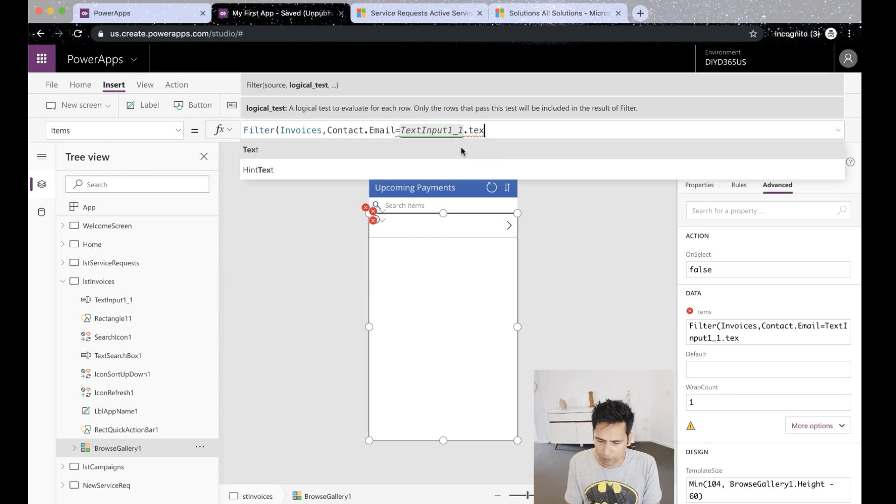
{"action": "left_click", "coordinate": [460, 147]}
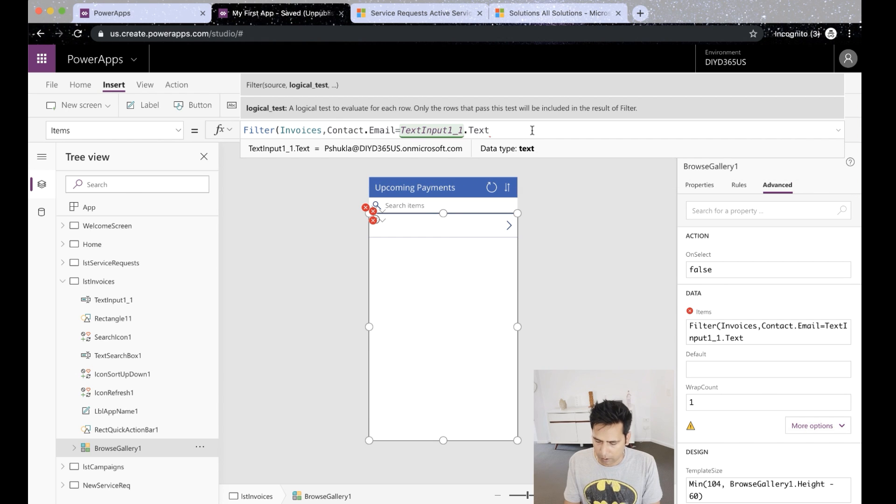
Append the && operator after TextInput1_1.Text in the invoice gallery's Items filter formula.
{"action": "type", "text": ")"}
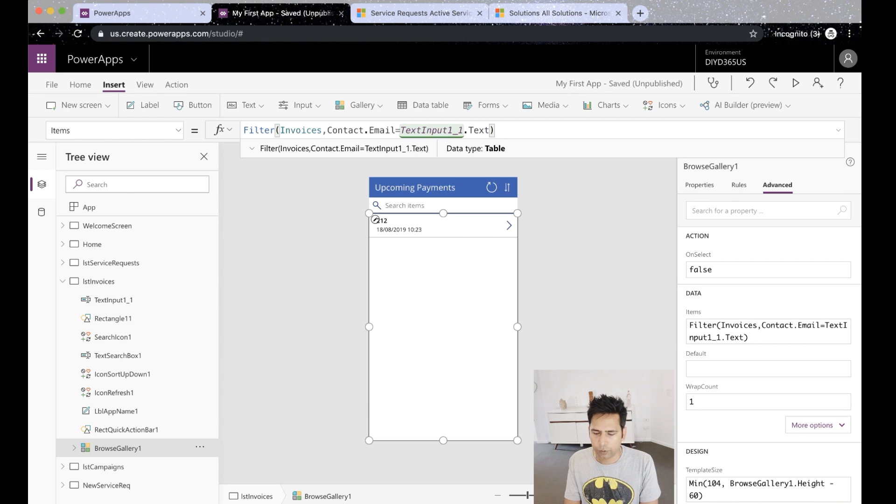
{"action": "key", "text": "BackSpace"}
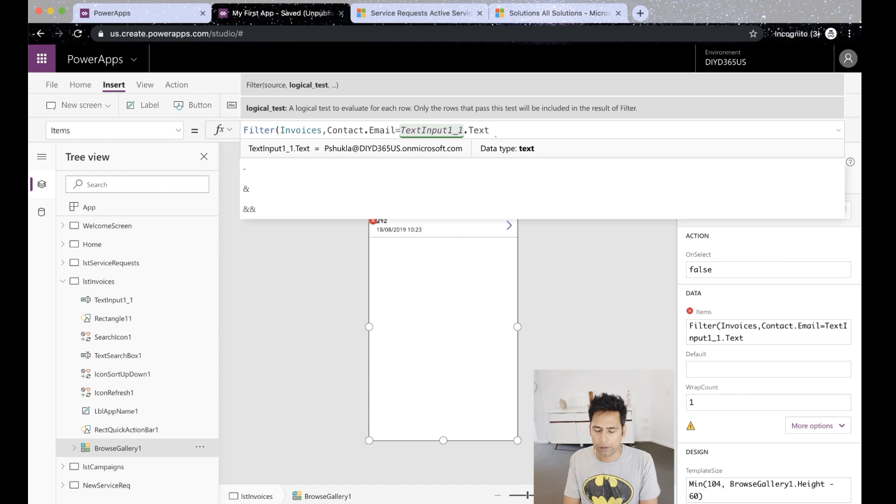
{"action": "key", "text": "Down"}
{"action": "key", "text": "Down"}
{"action": "key", "text": "Down"}
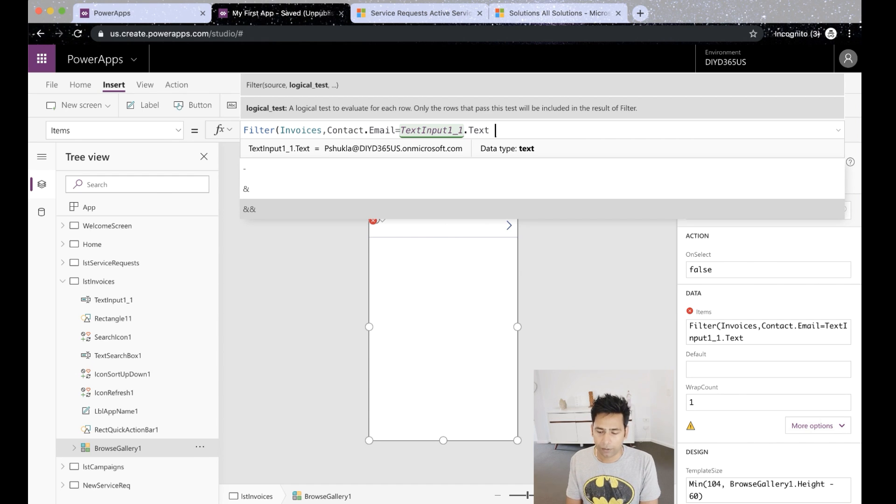
{"action": "key", "text": "Tab"}
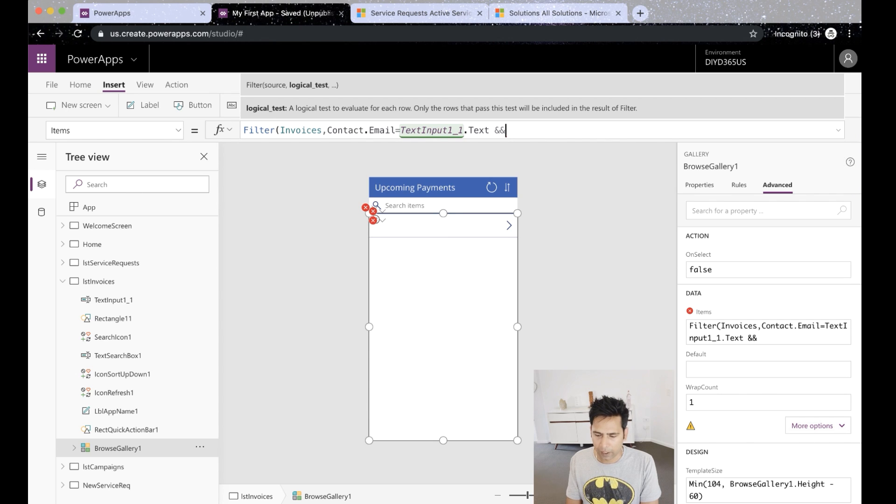
Complete the invoice gallery's filter with the second condition 'Due Date'>Today() and close the formula.
{"action": "type", "text": "d"}
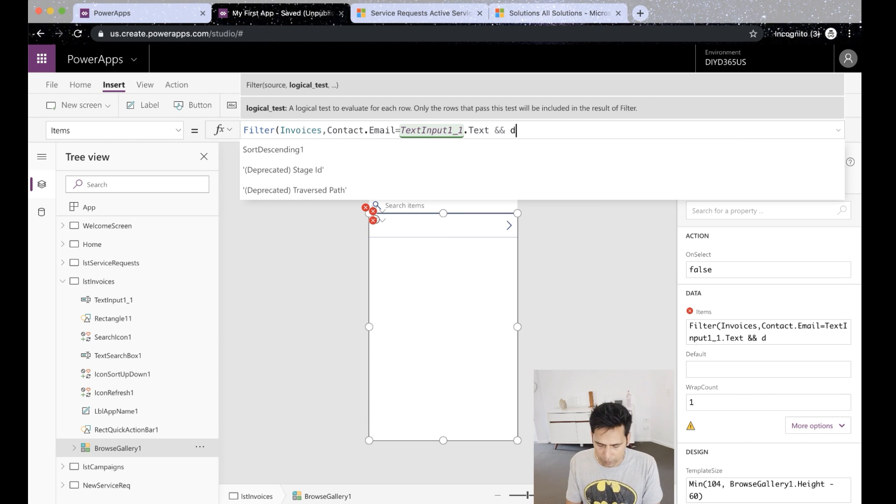
{"action": "type", "text": "ue"}
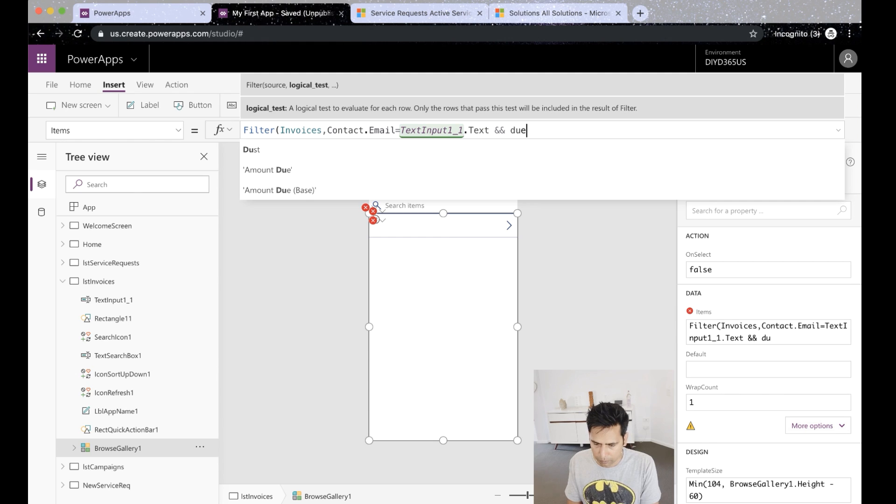
{"action": "left_click", "coordinate": [467, 184]}
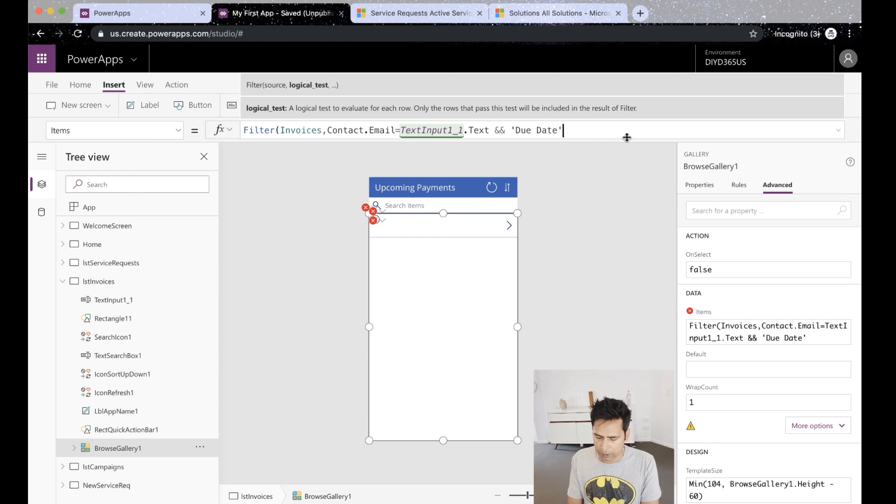
{"action": "type", "text": ">"}
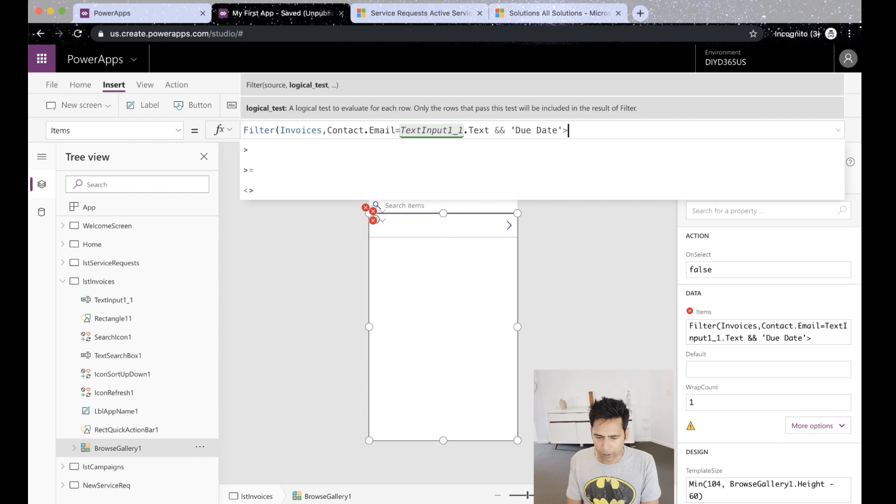
{"action": "type", "text": "tod"}
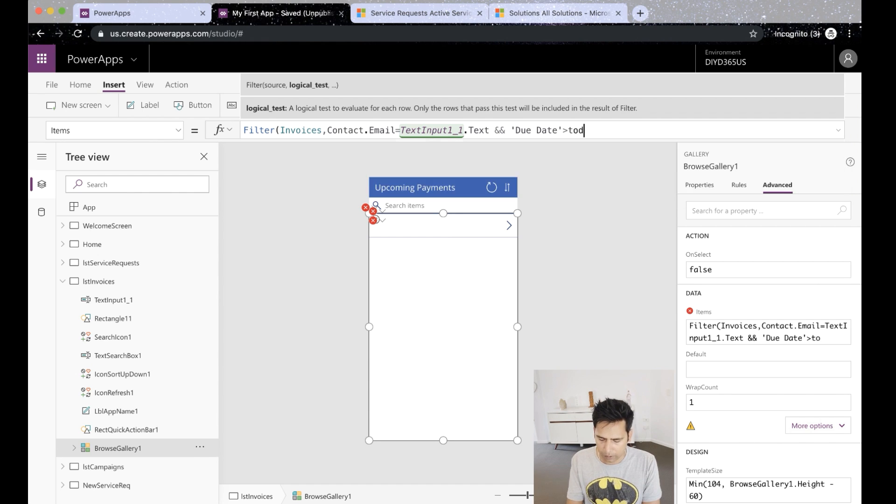
{"action": "left_click", "coordinate": [608, 146]}
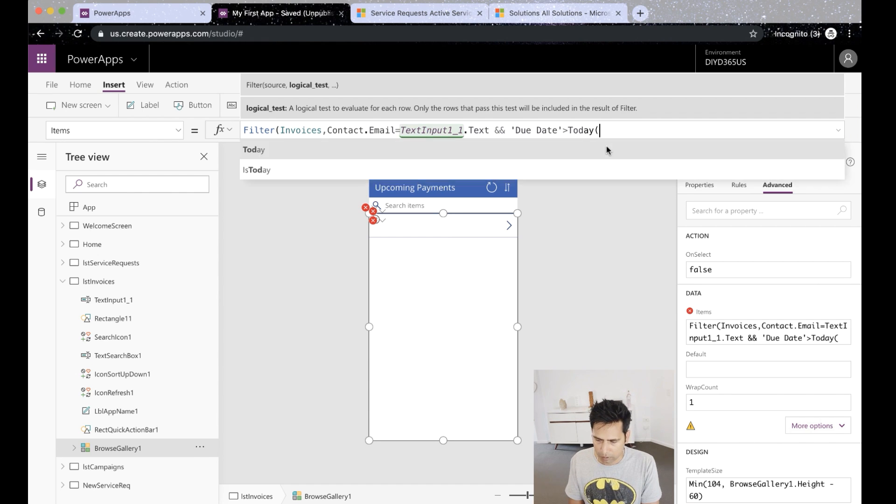
{"action": "type", "text": ")"}
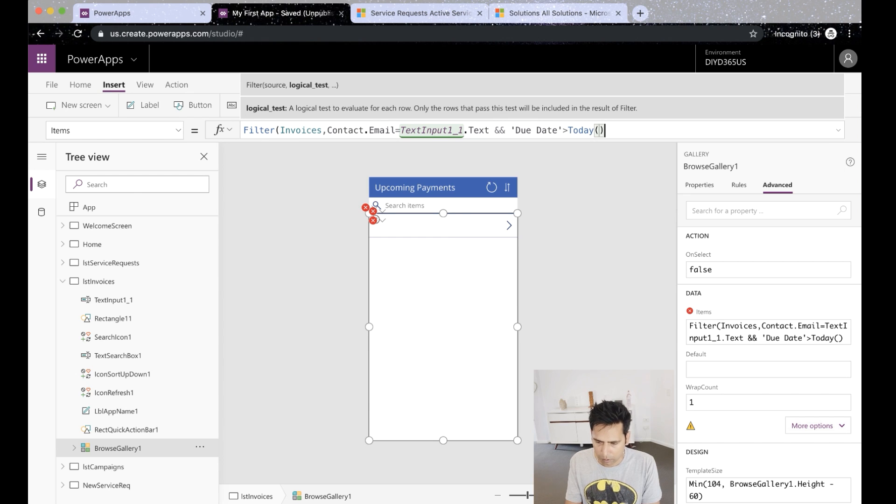
{"action": "type", "text": ")"}
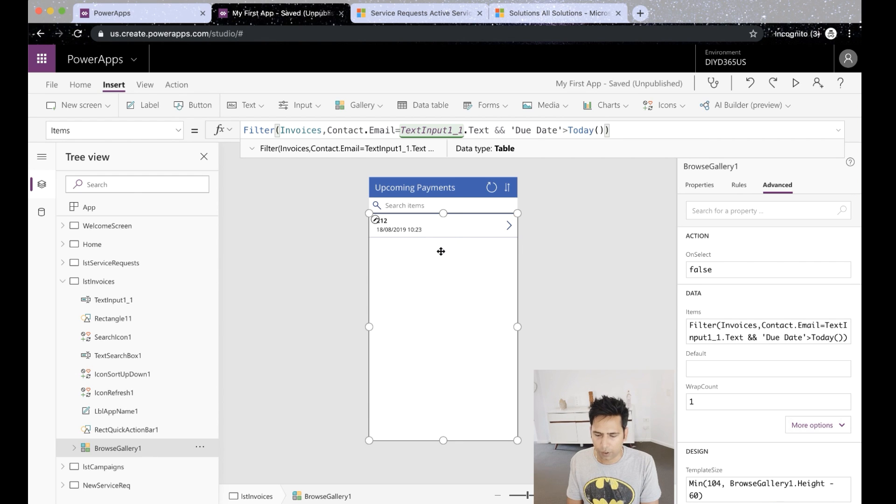
{"action": "left_click", "coordinate": [443, 309]}
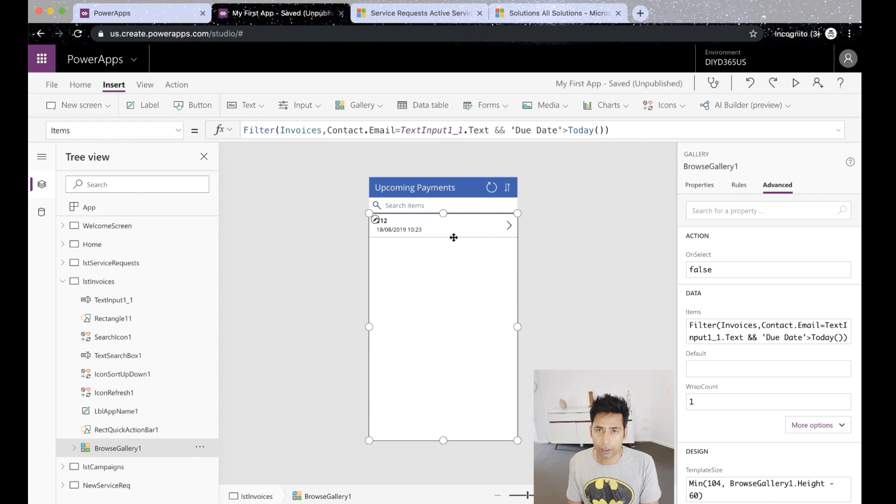
Change the field shown in the Upcoming Payments gallery's subtitle to Freight Amount.
{"action": "left_click", "coordinate": [387, 232]}
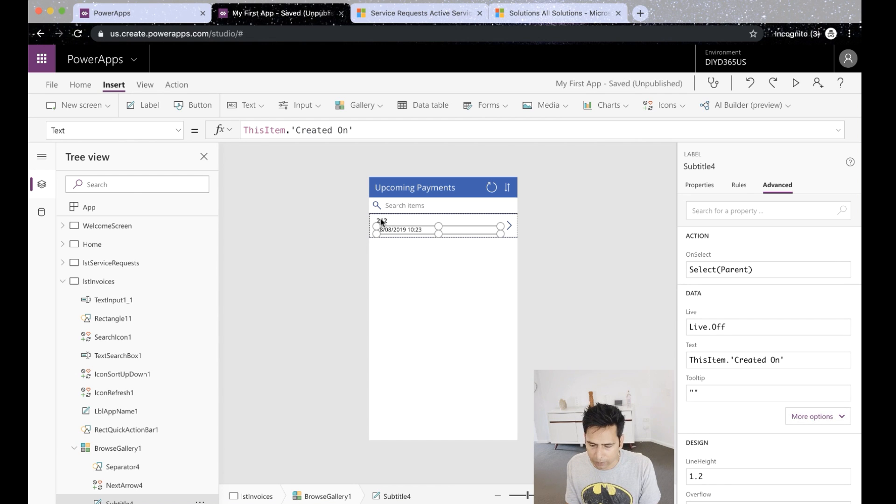
{"action": "left_click", "coordinate": [382, 222]}
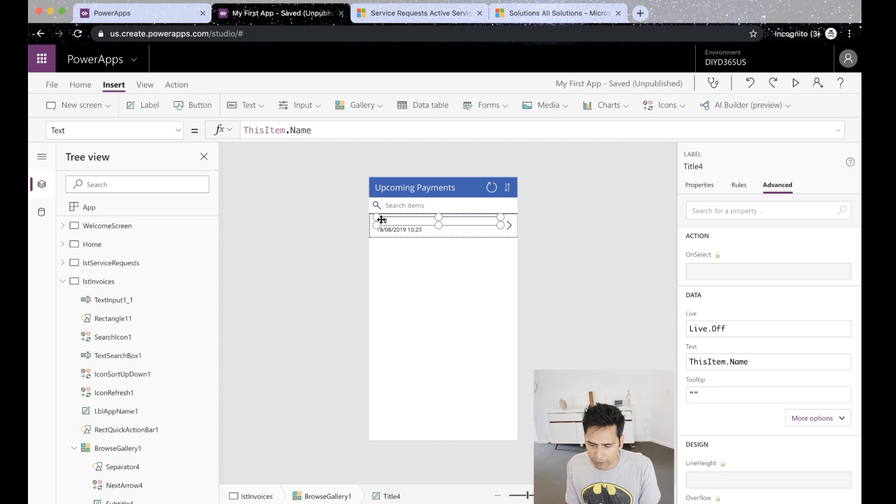
{"action": "left_click", "coordinate": [461, 232]}
{"action": "left_click", "coordinate": [449, 265]}
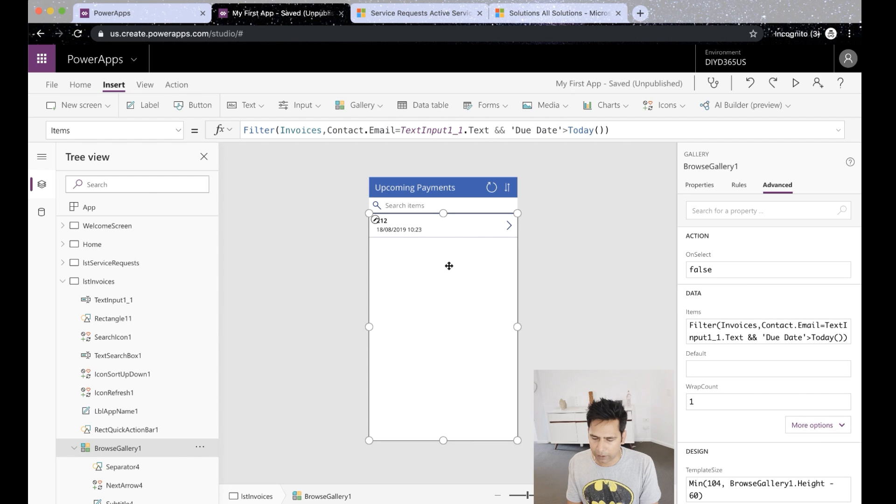
{"action": "left_click", "coordinate": [699, 186]}
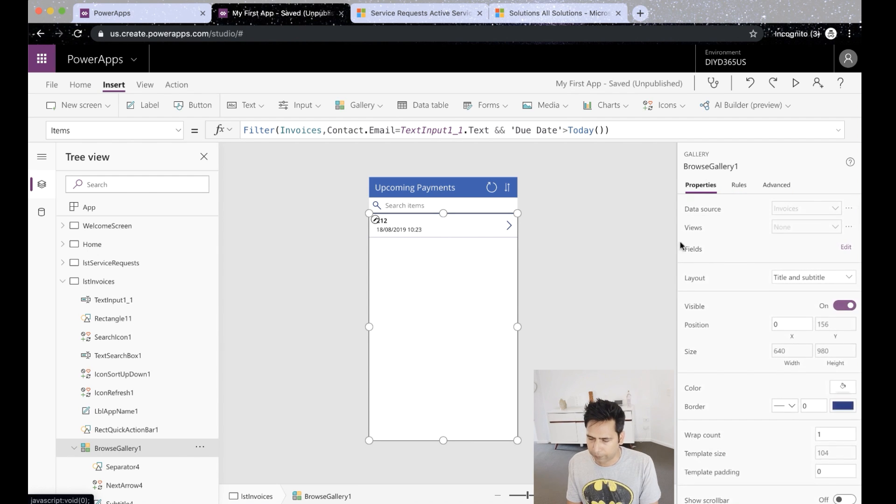
{"action": "left_click", "coordinate": [846, 248]}
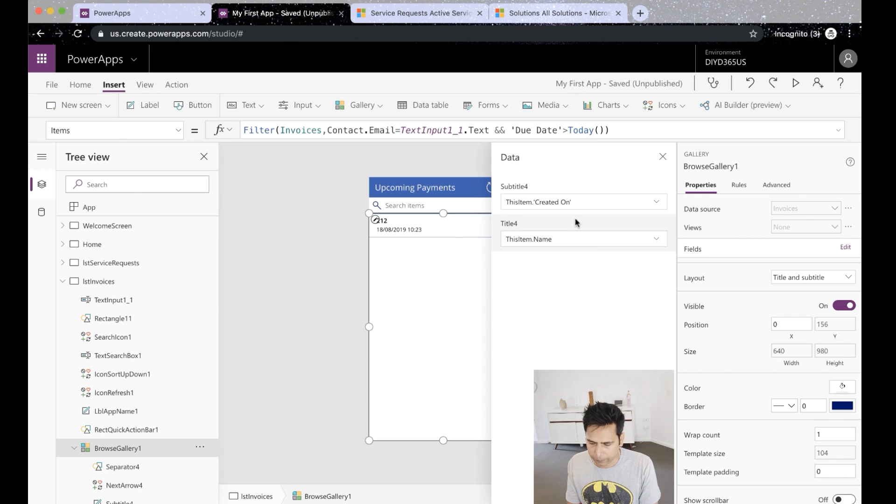
{"action": "left_click", "coordinate": [584, 206]}
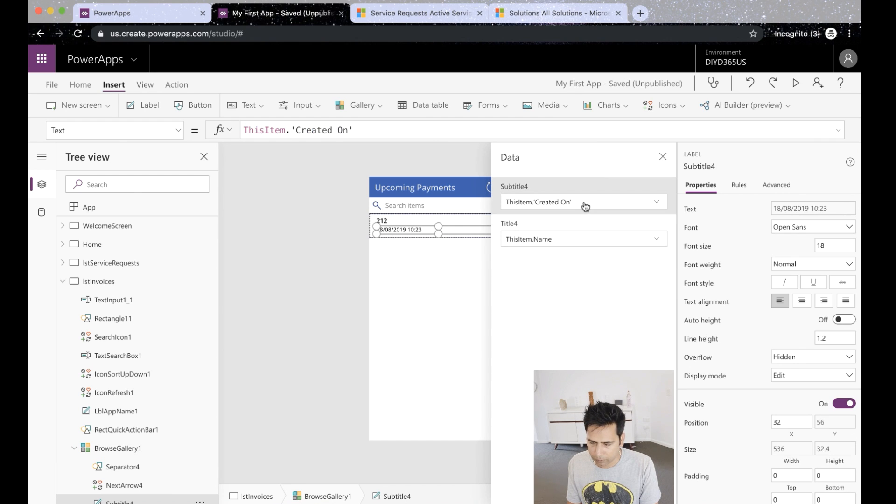
{"action": "left_click", "coordinate": [585, 206]}
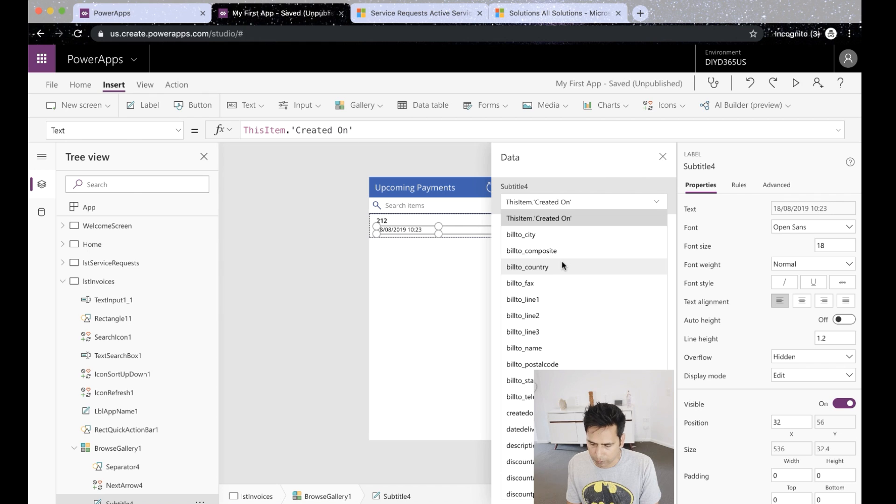
{"action": "scroll", "coordinate": [562, 261], "scroll_direction": "down", "scroll_amount": 1}
{"action": "scroll", "coordinate": [561, 260], "scroll_direction": "down", "scroll_amount": 5}
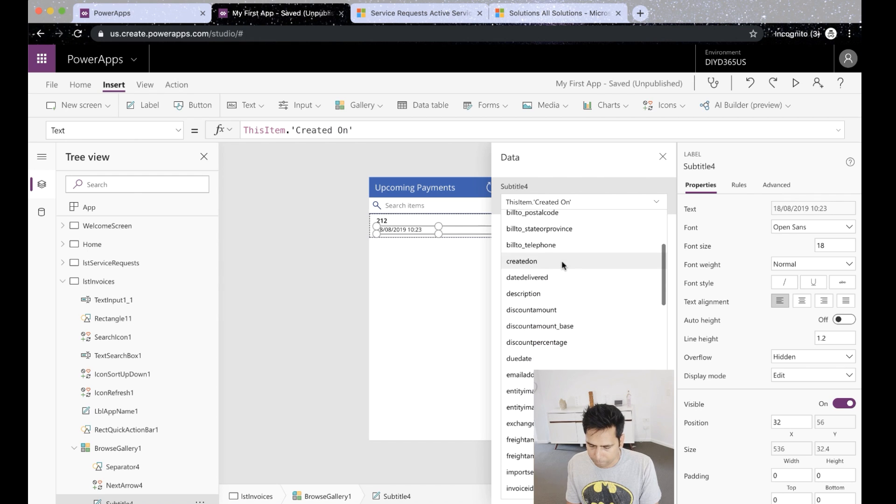
{"action": "left_click", "coordinate": [540, 328]}
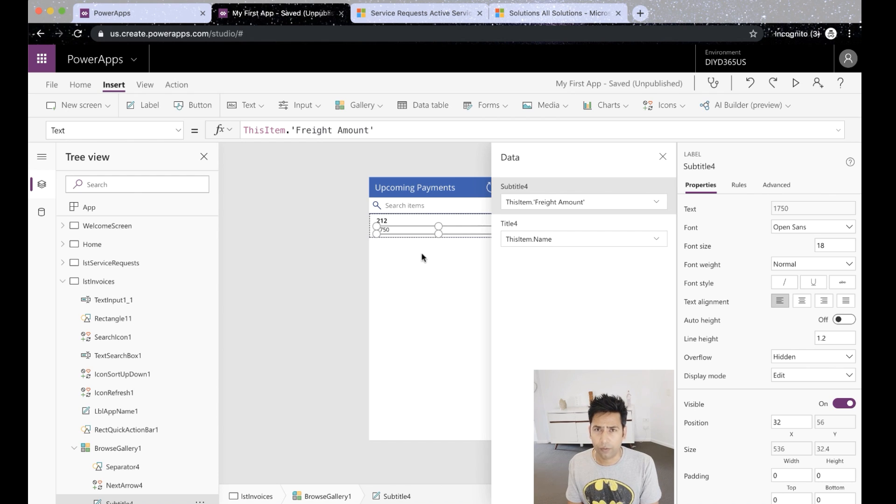
{"action": "left_click", "coordinate": [412, 286]}
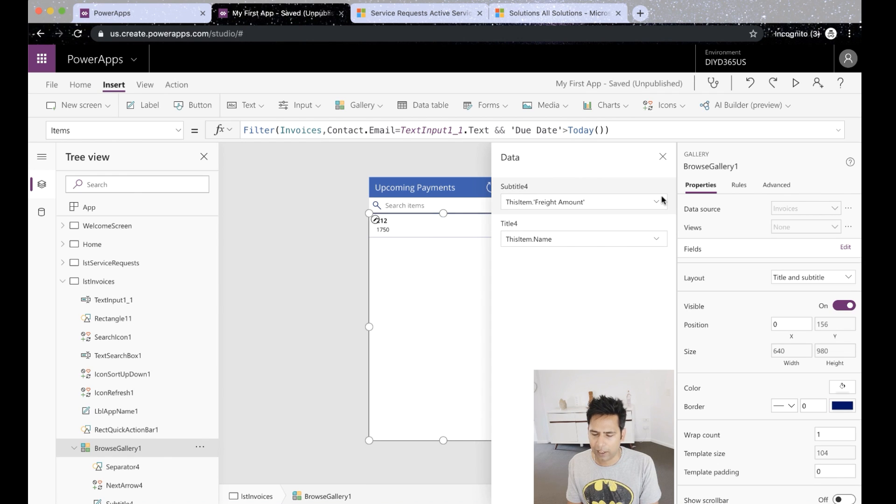
{"action": "left_click", "coordinate": [663, 156]}
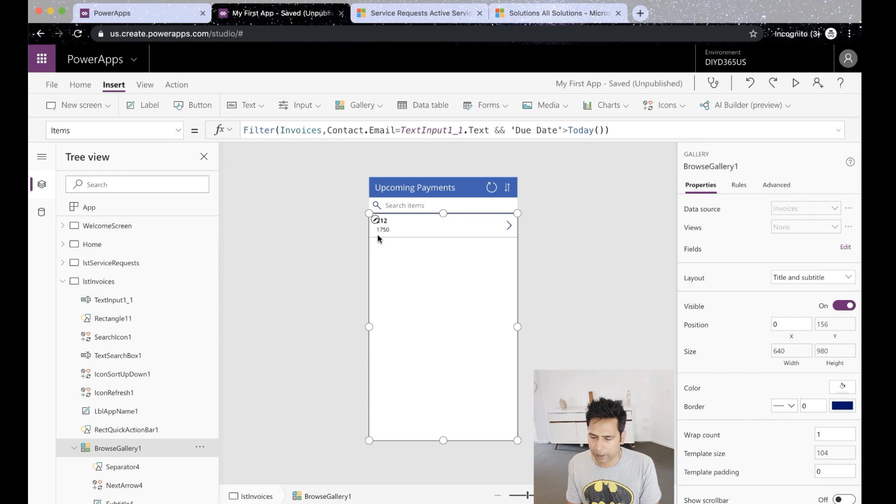
Insert a Money icon on the lstInvoices screen.
{"action": "left_click", "coordinate": [622, 112]}
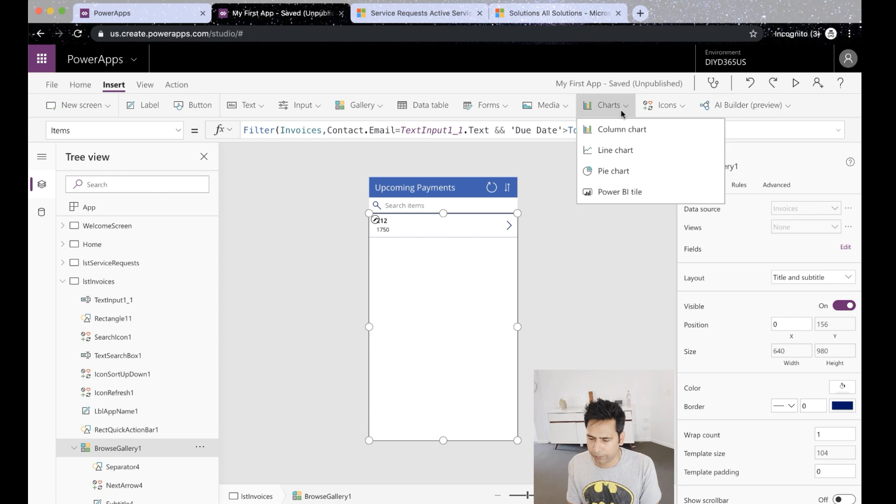
{"action": "left_click", "coordinate": [665, 106]}
{"action": "scroll", "coordinate": [684, 240], "scroll_direction": "down", "scroll_amount": 5}
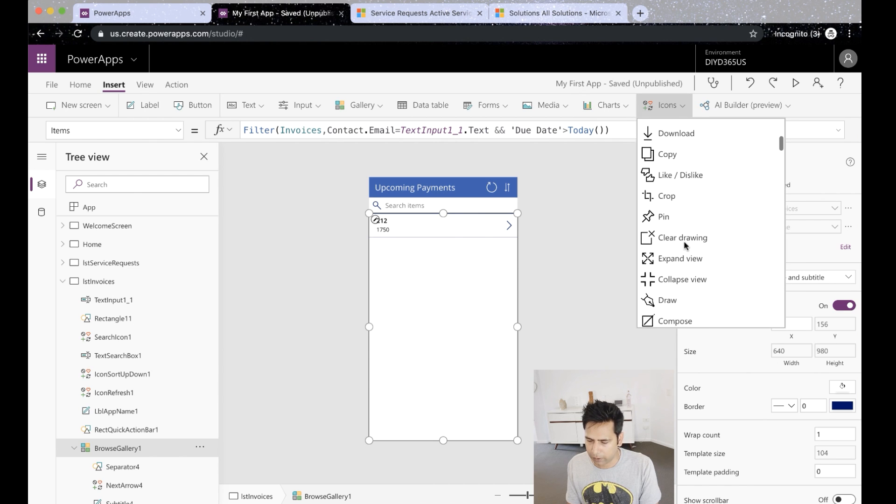
{"action": "scroll", "coordinate": [684, 242], "scroll_direction": "down", "scroll_amount": 8}
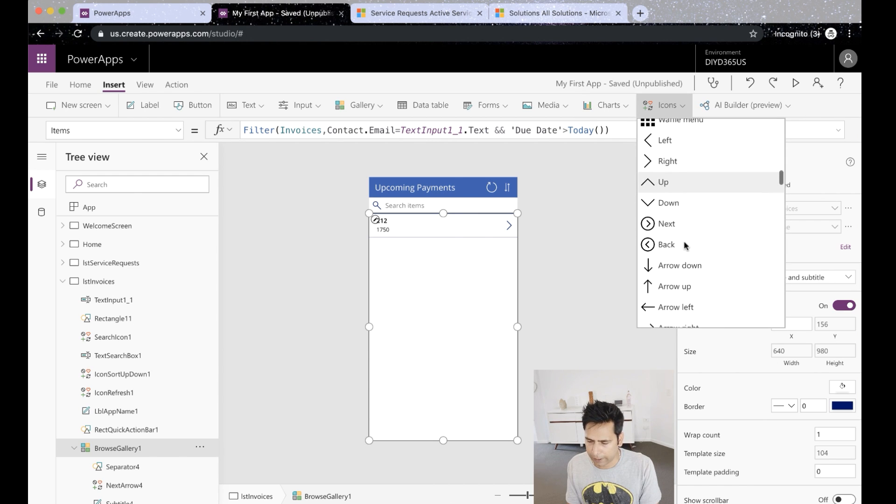
{"action": "scroll", "coordinate": [684, 239], "scroll_direction": "down", "scroll_amount": 8}
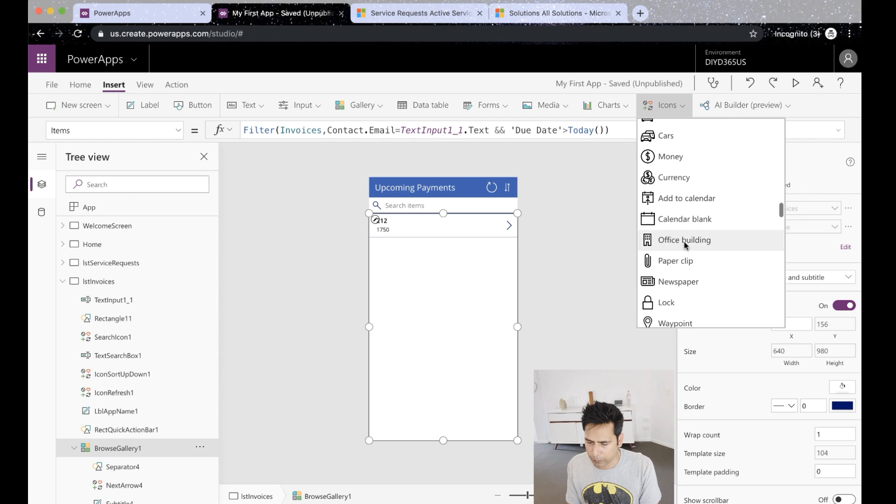
{"action": "left_click", "coordinate": [680, 149]}
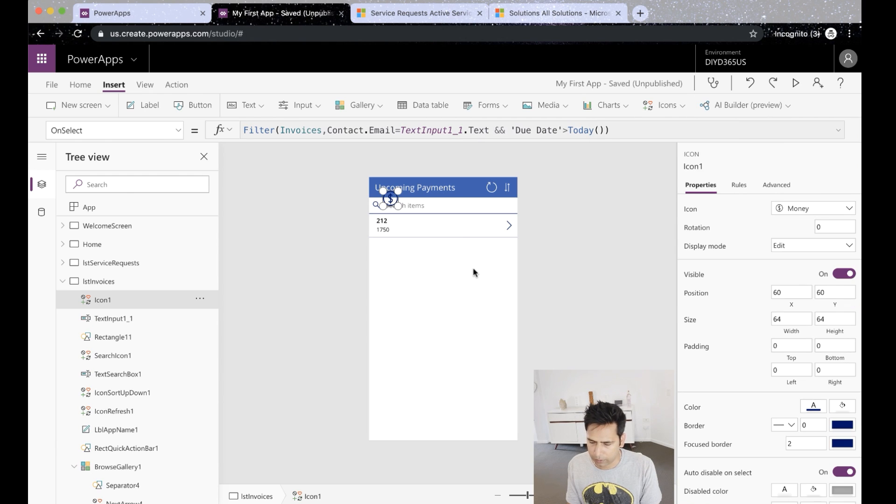
Shift the gallery's title and subtitle labels to the right and place a shrunken Money icon directly before the freight amount.
{"action": "left_click", "coordinate": [395, 229]}
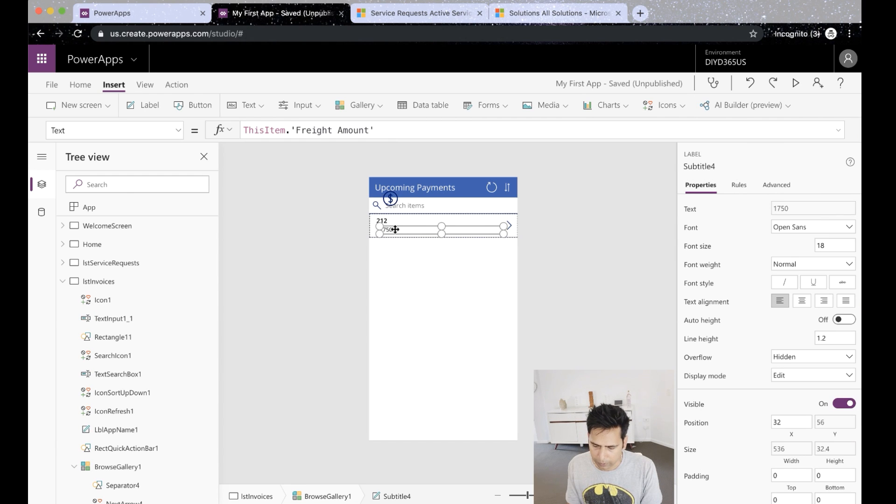
{"action": "mouse_move", "coordinate": [395, 229]}
{"action": "left_mouse_down"}
{"action": "mouse_move", "coordinate": [391, 198]}
{"action": "mouse_move", "coordinate": [378, 224]}
{"action": "left_mouse_up"}
{"action": "left_click", "coordinate": [398, 266]}
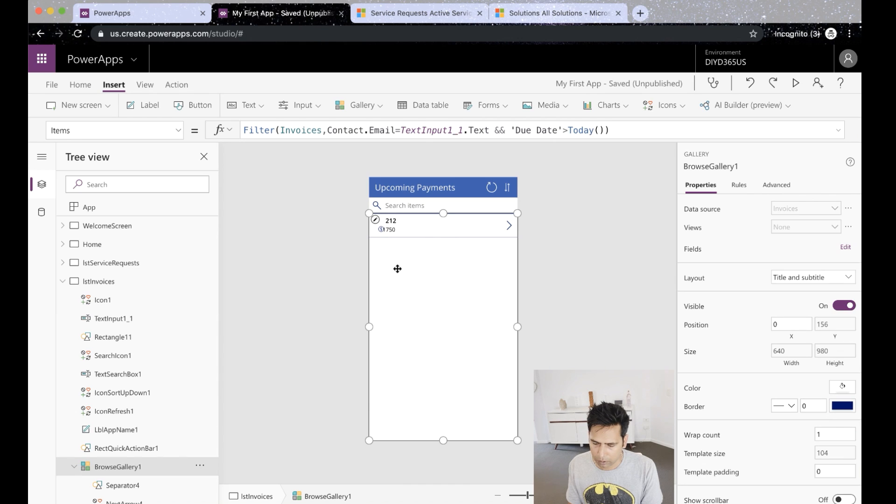
{"action": "left_click", "coordinate": [381, 230]}
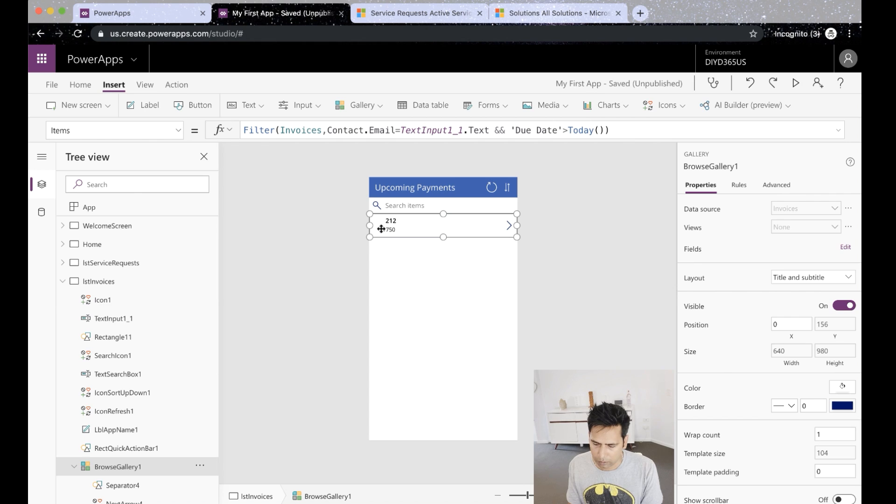
{"action": "left_click", "coordinate": [394, 265]}
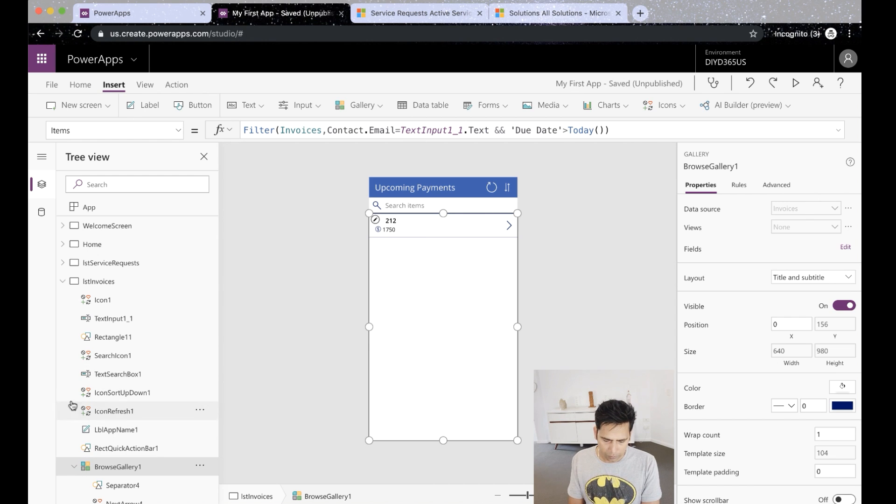
Insert a drop-down control on the lstCampaigns screen.
{"action": "left_click", "coordinate": [62, 281]}
{"action": "left_click", "coordinate": [96, 303]}
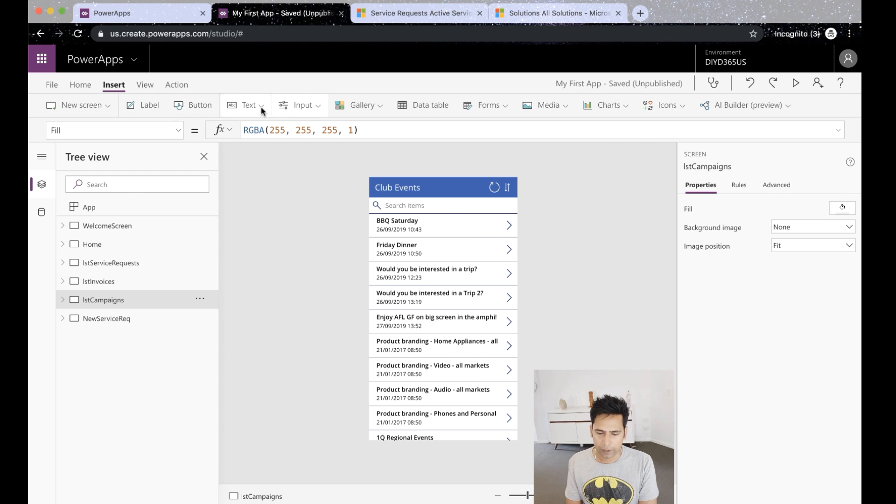
{"action": "left_click", "coordinate": [313, 106]}
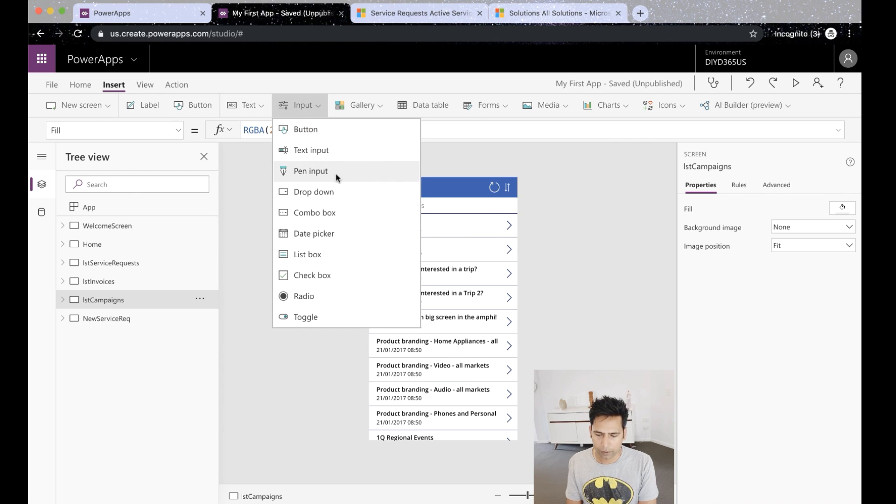
{"action": "left_click", "coordinate": [321, 193]}
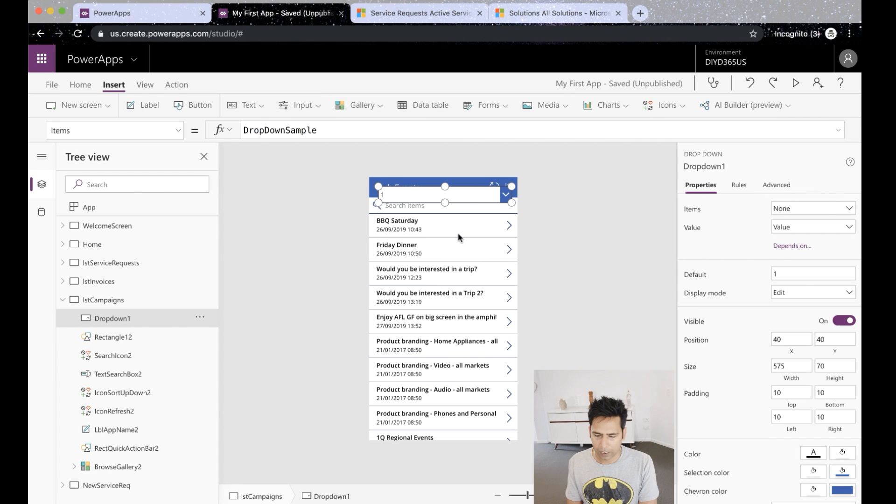
Replace the new drop-down's sample items with an empty entry "" followed by "Property 1".
{"action": "double_click", "coordinate": [327, 127]}
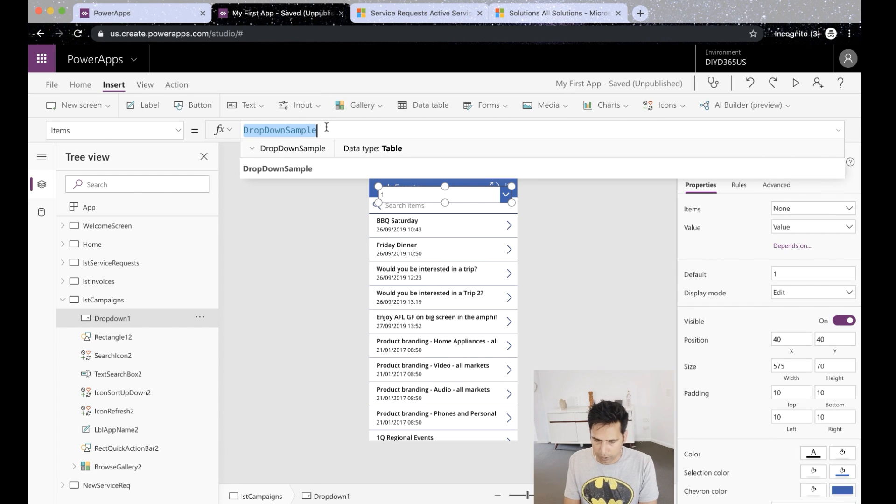
{"action": "type", "text": "\"\""}
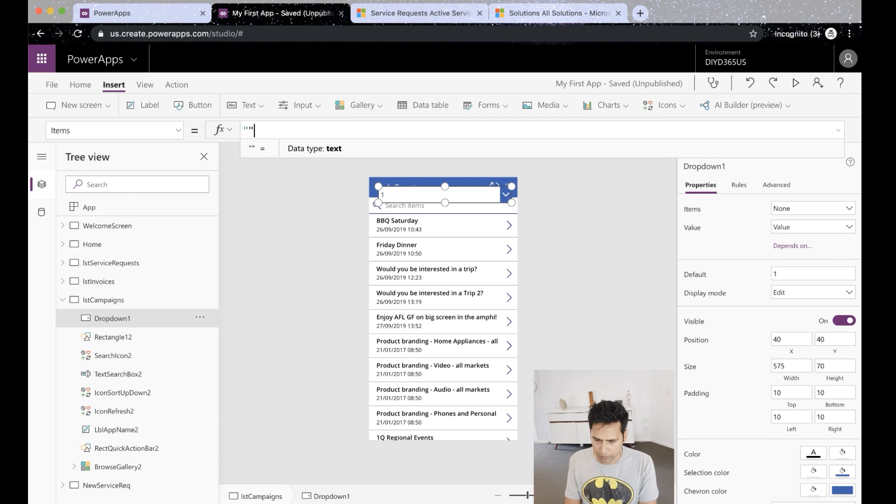
{"action": "type", "text": ","}
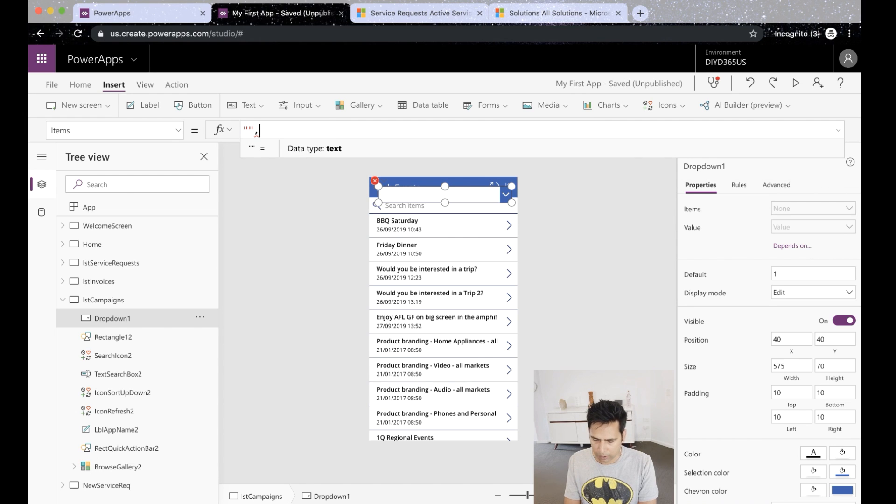
{"action": "type", "text": "\"\""}
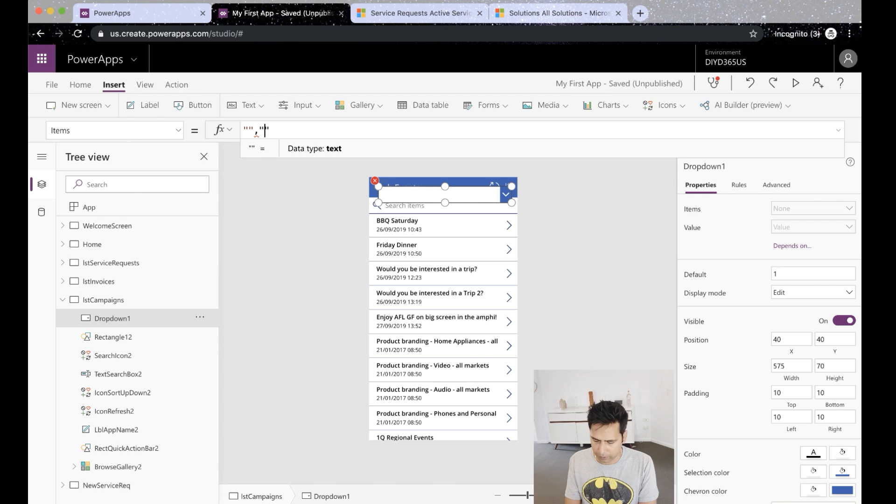
{"action": "type", "text": "Property "}
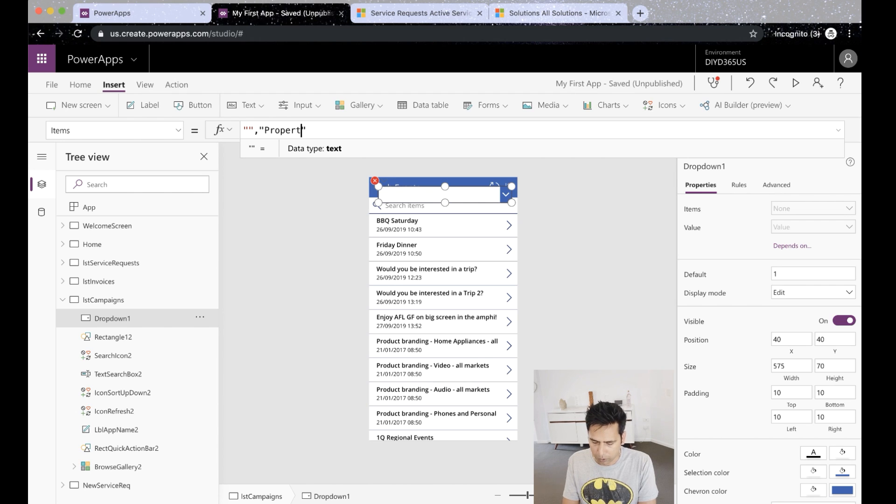
{"action": "type", "text": "1"}
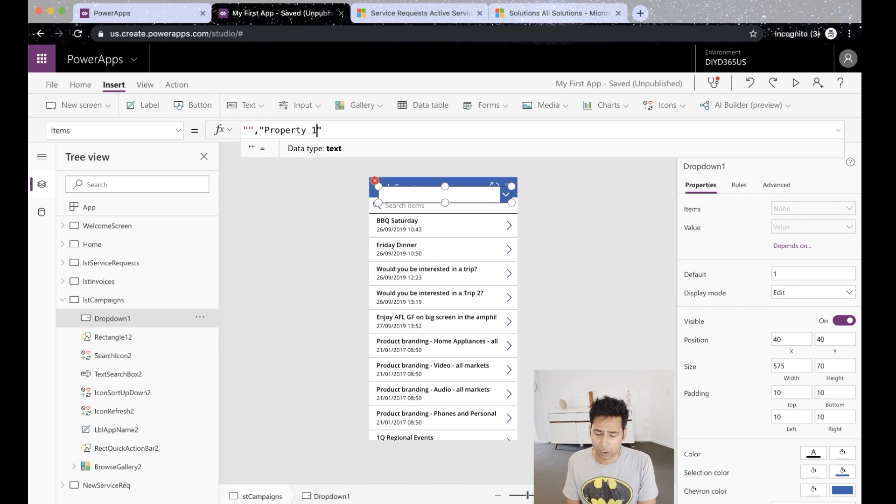
{"action": "key", "text": "Right"}
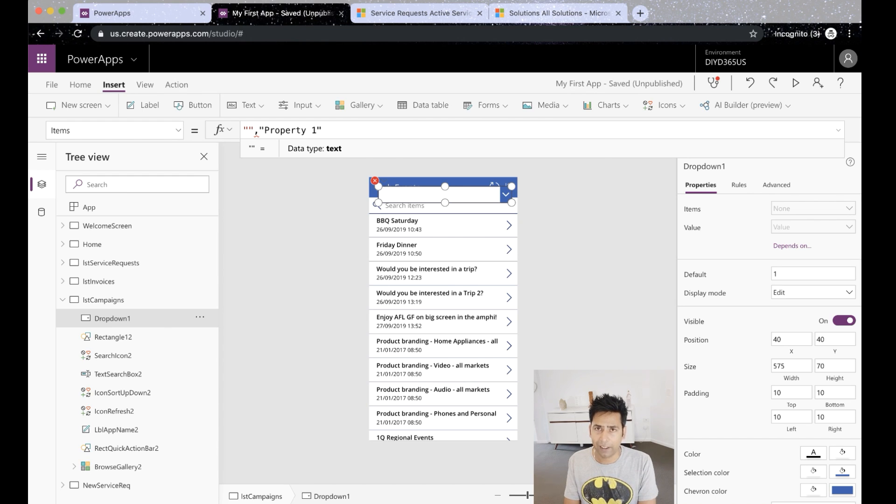
Complete the drop-down's items as ["","Property 1","Property 2"] and preview its options.
{"action": "type", "text": ","}
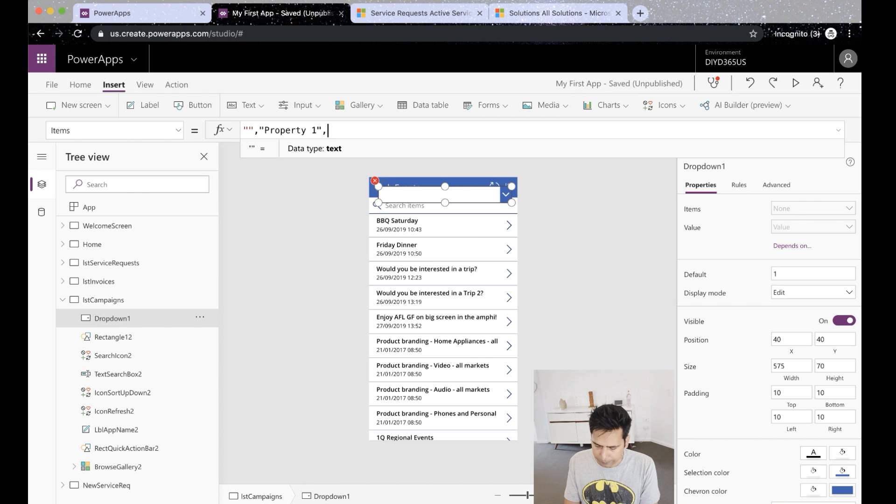
{"action": "type", "text": "\"P\""}
{"action": "key", "text": "Left"}
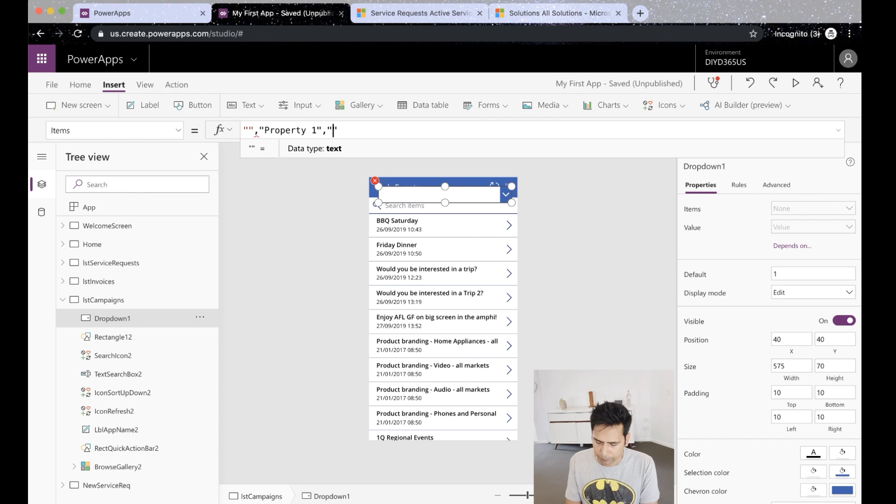
{"action": "type", "text": "Propert"}
{"action": "type", "text": "y 2"}
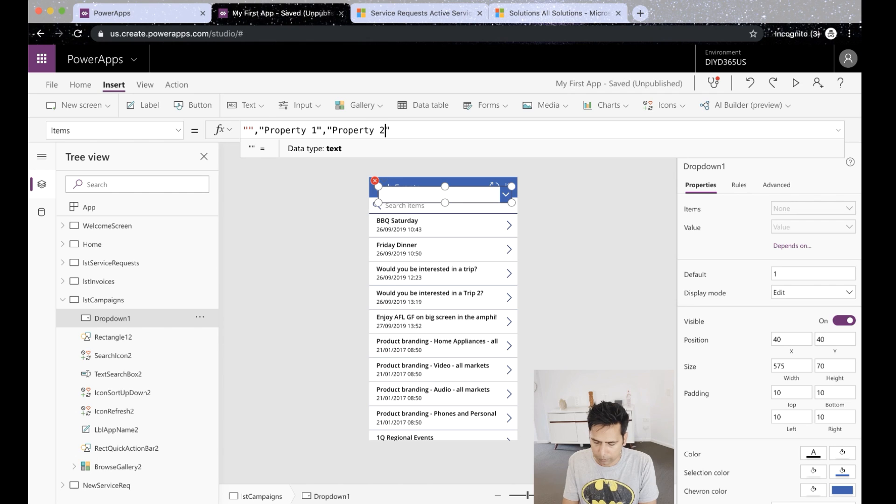
{"action": "type", "text": "\""}
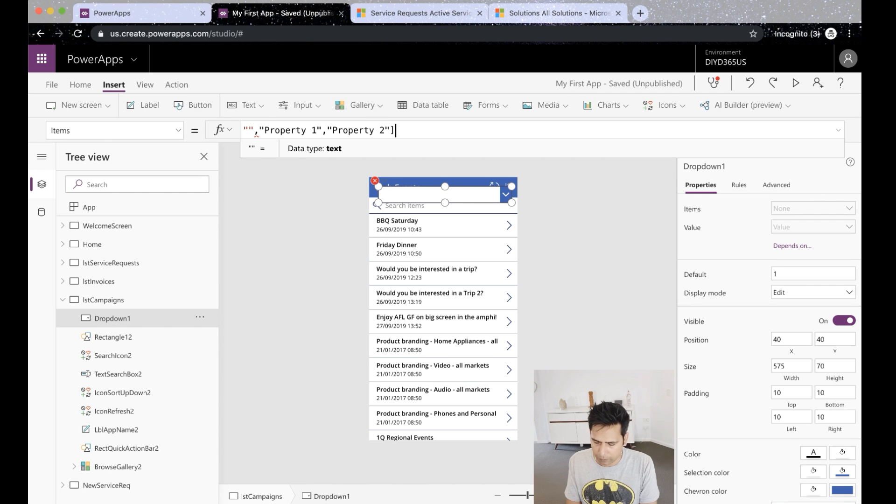
{"action": "left_click", "coordinate": [245, 130]}
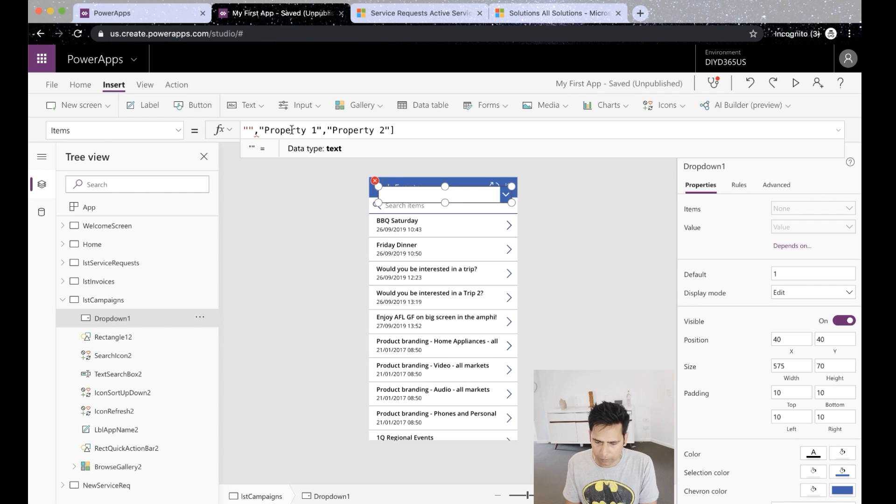
{"action": "type", "text": "["}
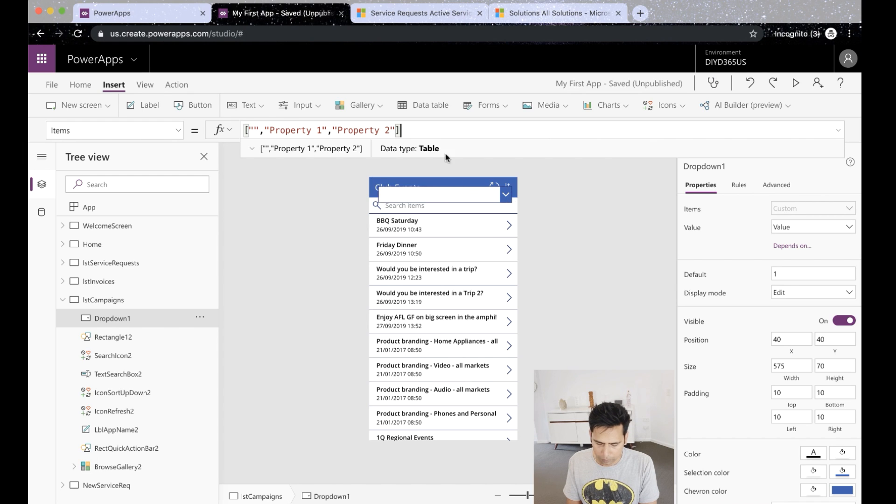
{"action": "left_click", "coordinate": [466, 195], "text": "alt"}
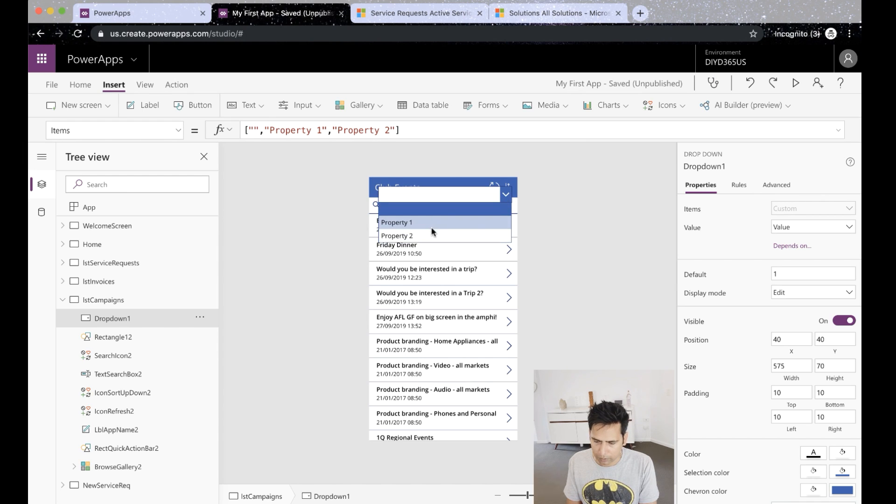
{"action": "left_click", "coordinate": [463, 193], "text": "alt"}
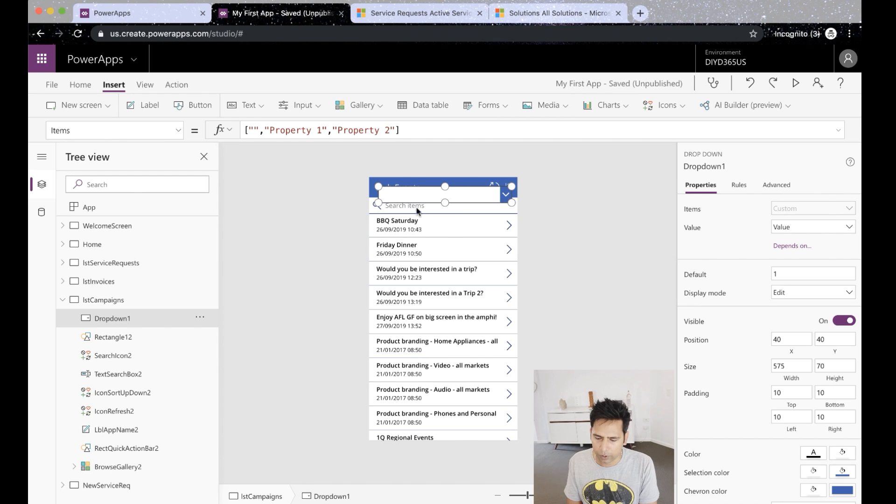
{"action": "left_click", "coordinate": [419, 209]}
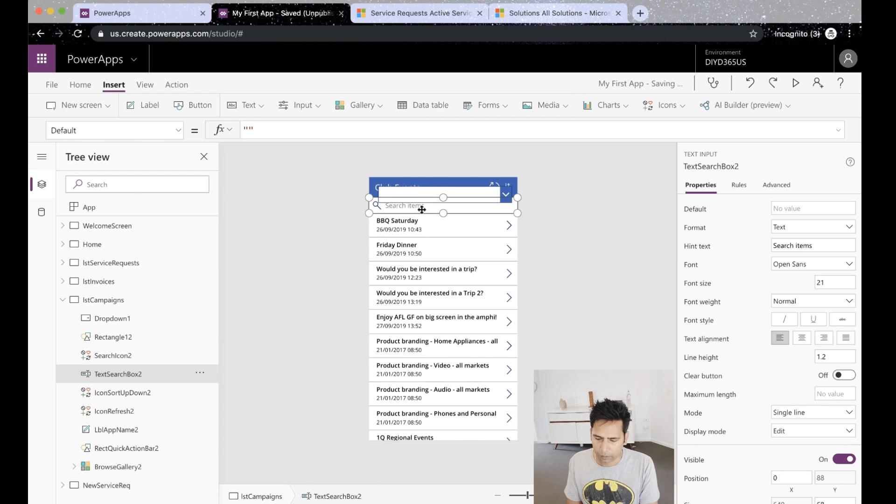
{"action": "key", "text": "Delete"}
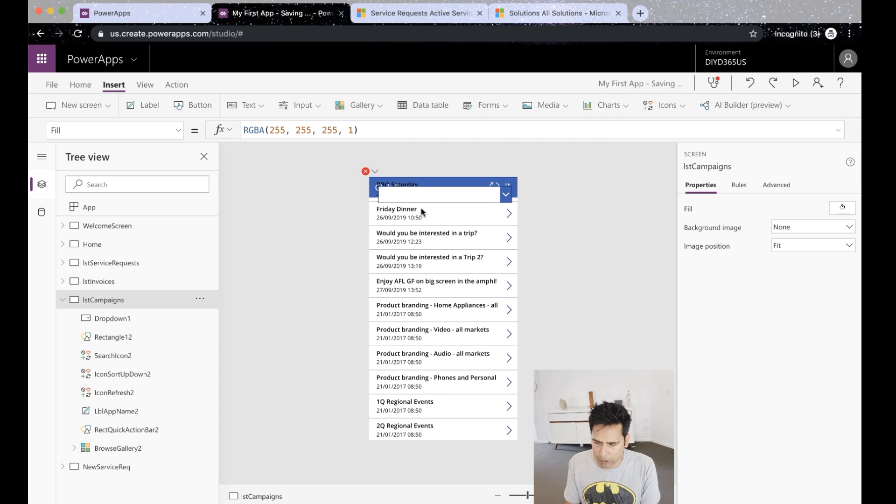
{"action": "key", "text": "super+z"}
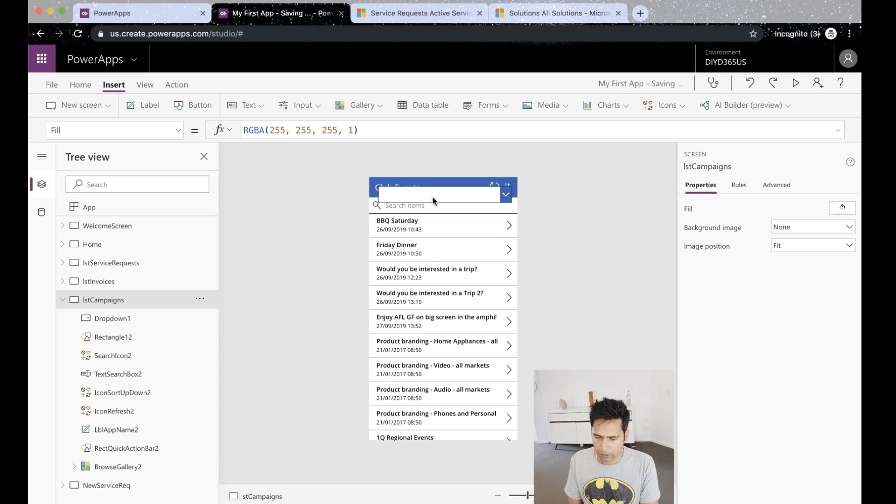
Fit the drop-down over the search box at X 0, Y 86 with a width of 640, and choose Property 1 in it.
{"action": "left_click_drag", "start_coordinate": [433, 198], "coordinate": [426, 201]}
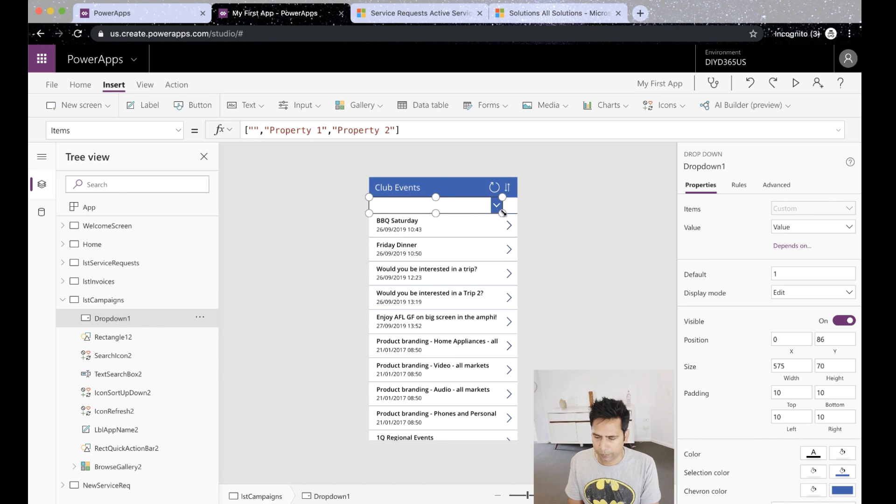
{"action": "left_click_drag", "start_coordinate": [502, 214], "coordinate": [517, 213]}
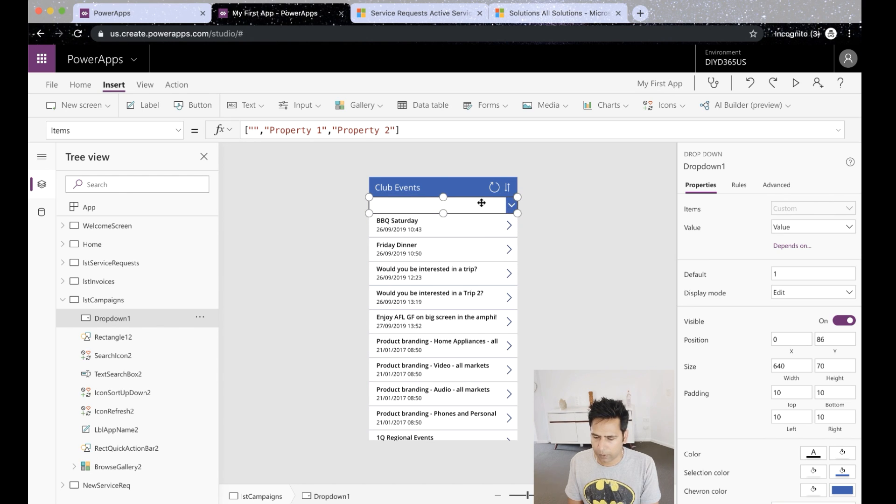
{"action": "left_click", "coordinate": [511, 205], "text": "alt"}
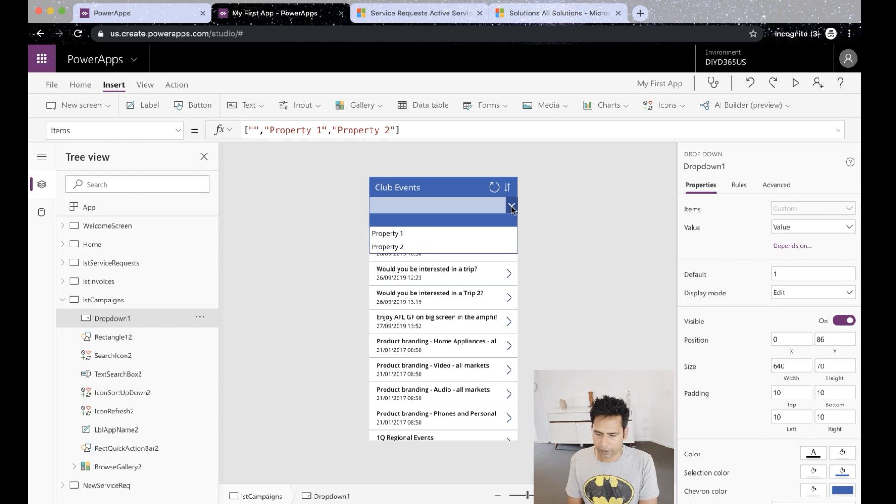
{"action": "left_click", "coordinate": [466, 229]}
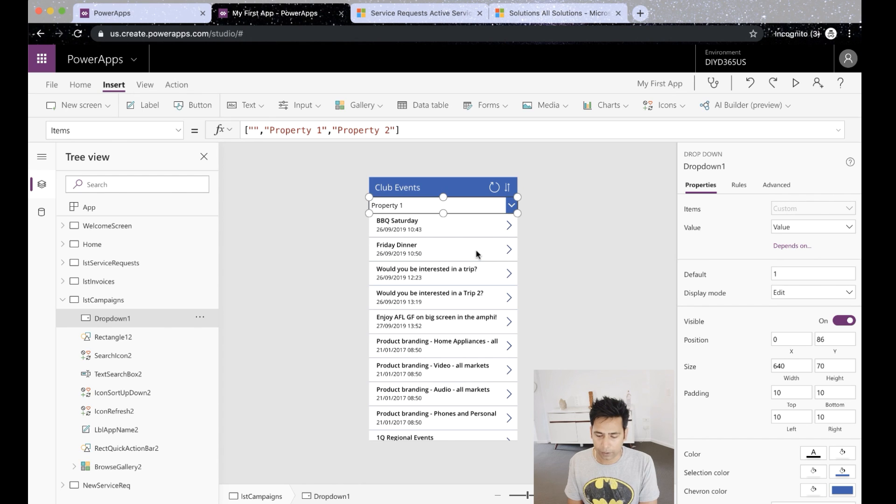
Replace the Club Events gallery's Items formula with the start of a filter on the campaigns table: Filter(Campaigns,.
{"action": "left_click", "coordinate": [458, 261]}
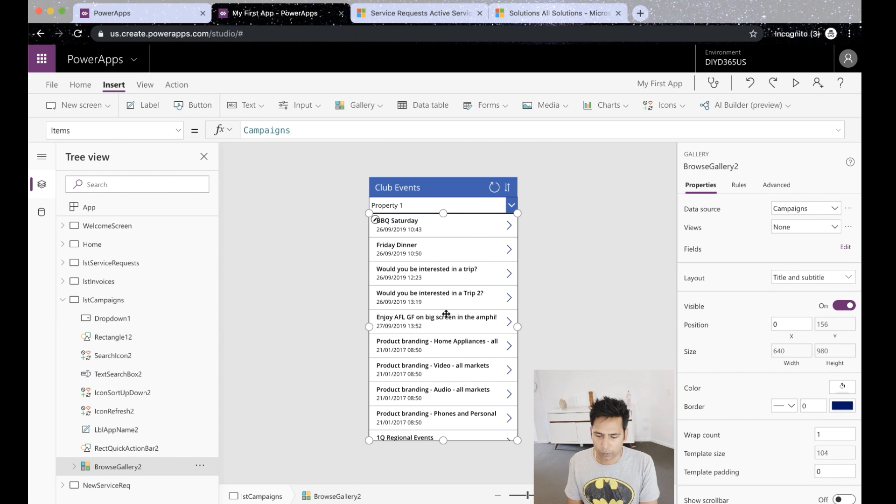
{"action": "left_click", "coordinate": [179, 131]}
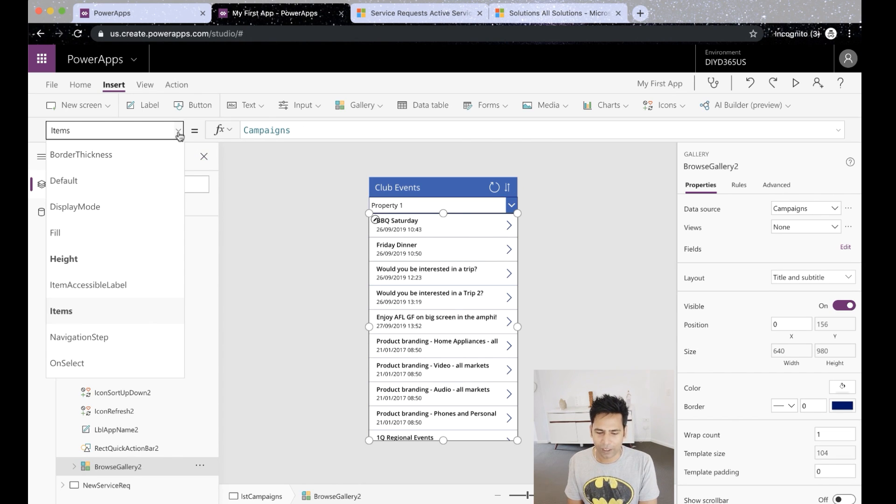
{"action": "left_click", "coordinate": [285, 130]}
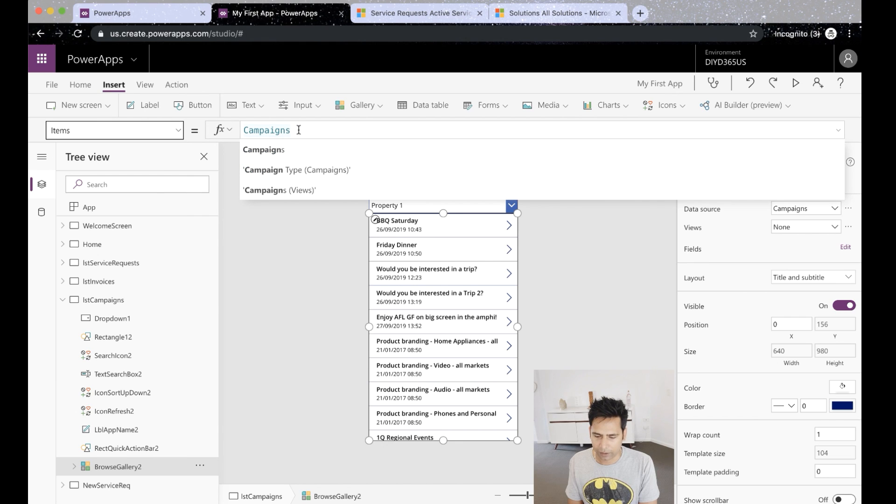
{"action": "type", "text": "Fil"}
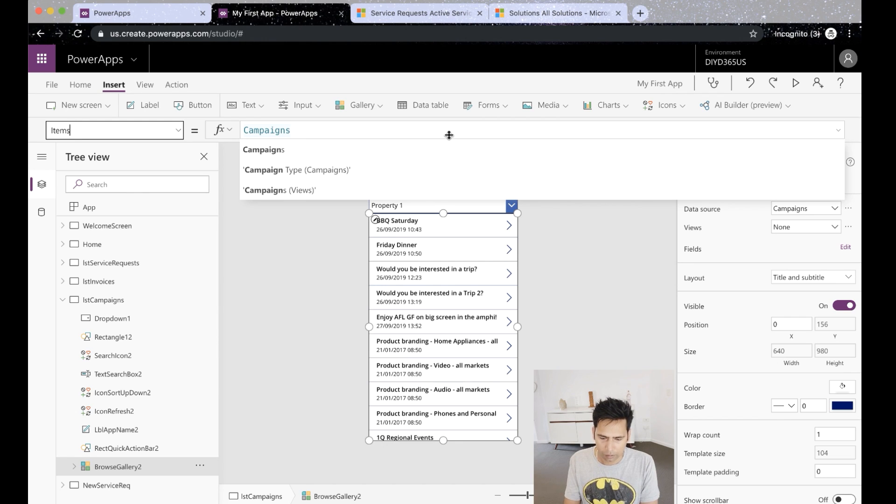
{"action": "triple_click", "coordinate": [360, 126]}
{"action": "type", "text": "Filter)"}
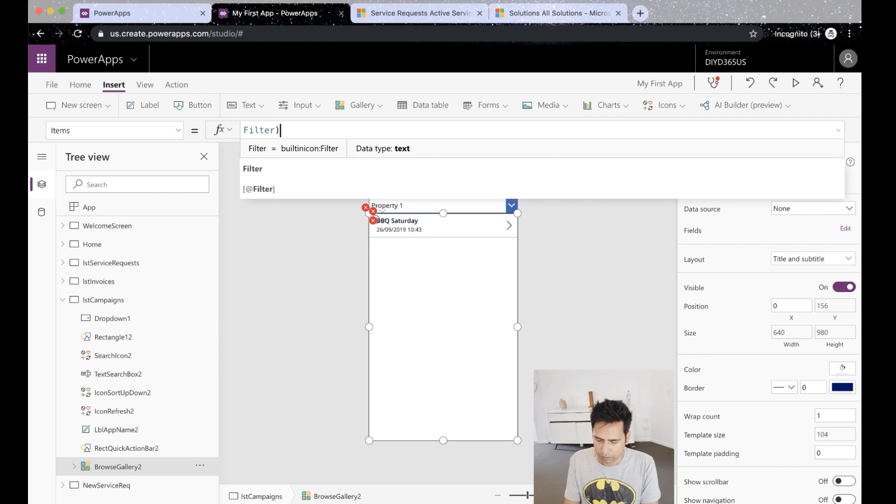
{"action": "key", "text": "BackSpace"}
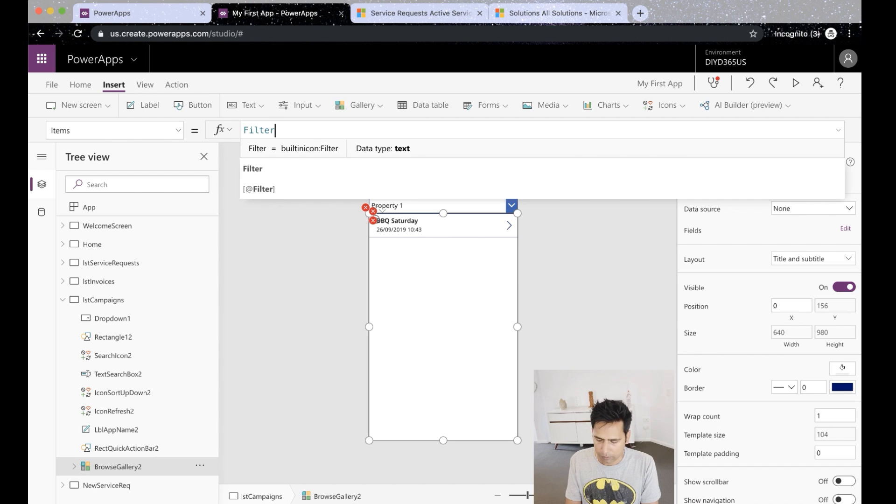
{"action": "type", "text": "(Campai"}
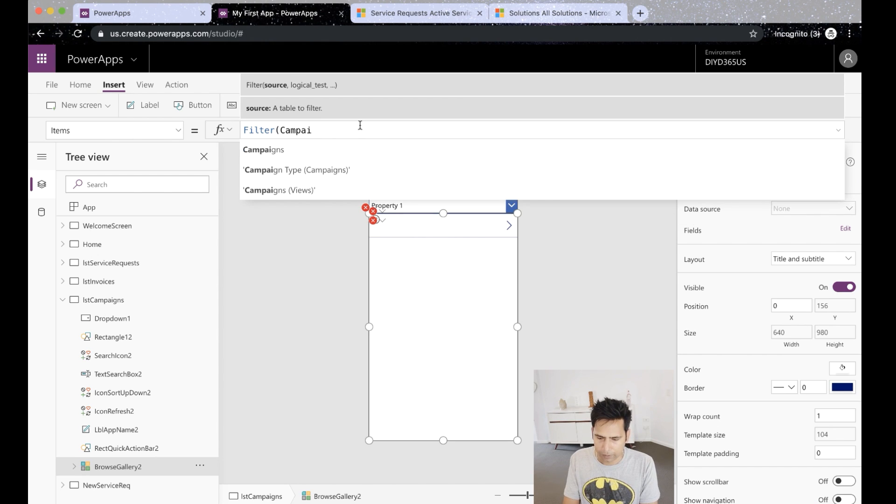
{"action": "left_click", "coordinate": [347, 142]}
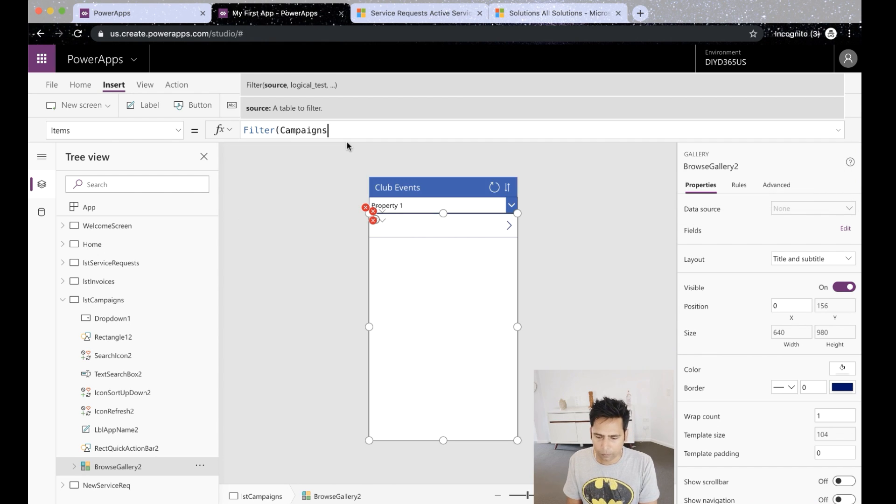
{"action": "type", "text": ","}
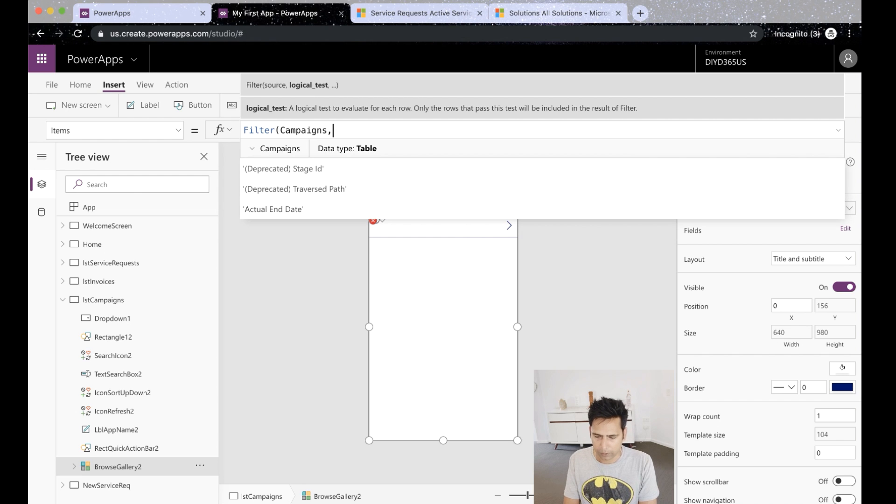
Add Property.'Account Name' as the field tested in the gallery's Filter formula.
{"action": "type", "text": "Prop"}
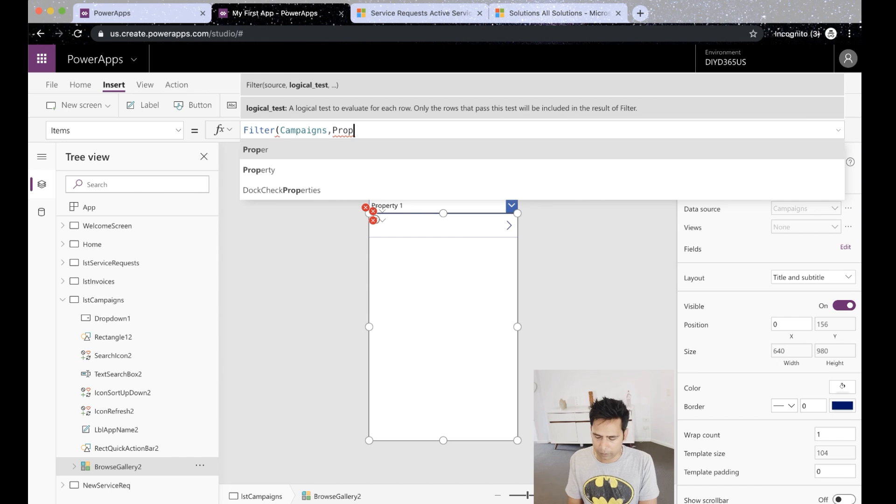
{"action": "key", "text": "Down"}
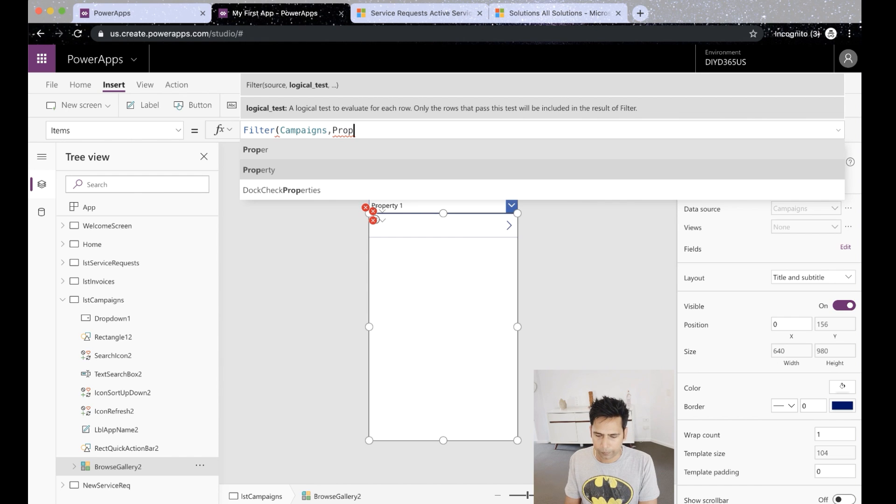
{"action": "key", "text": "Tab"}
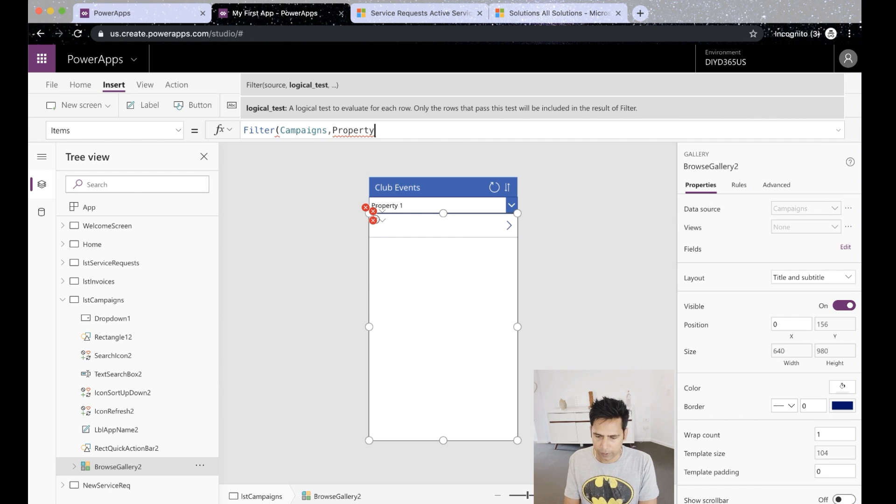
{"action": "type", "text": ".Nam"}
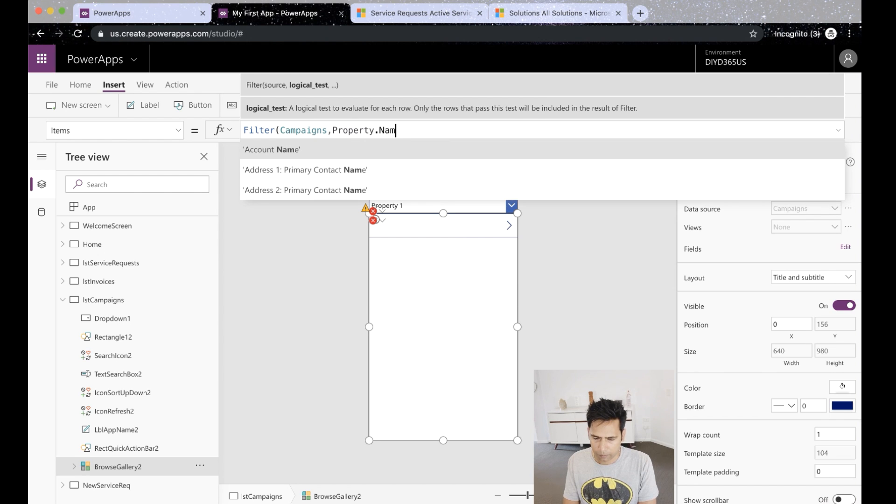
{"action": "key", "text": "Tab"}
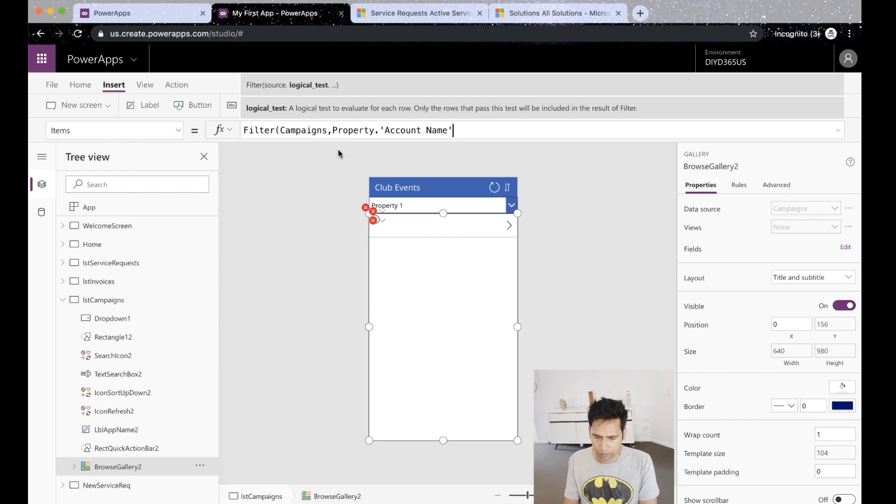
Complete the gallery's filter condition by comparing the account name with the drop-down's selection: =Dropdown1.SelectedText.Value).
{"action": "type", "text": "="}
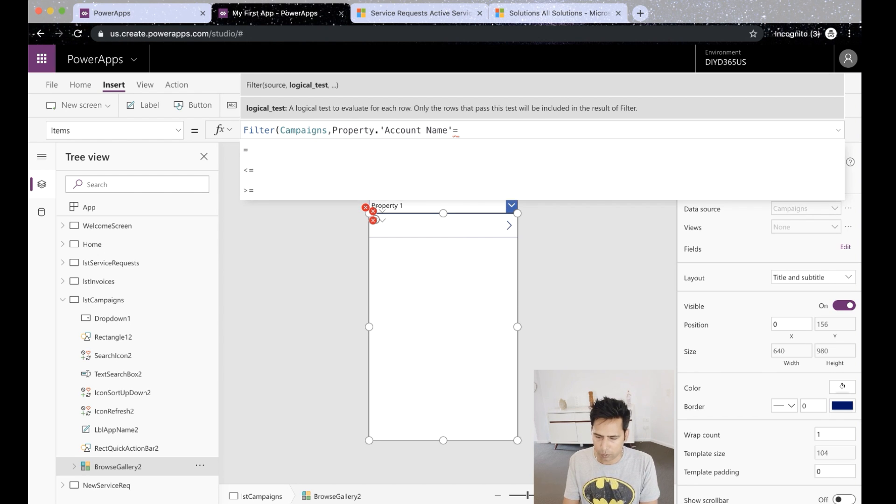
{"action": "type", "text": "Drop"}
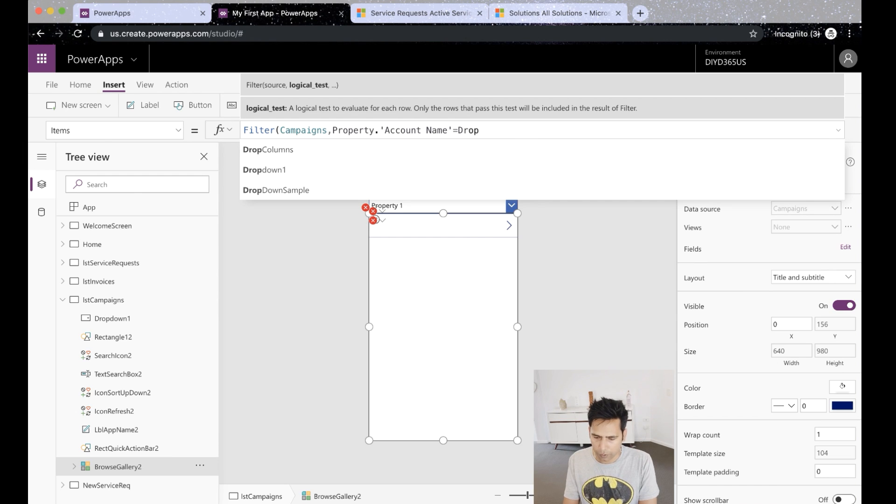
{"action": "left_click", "coordinate": [456, 164]}
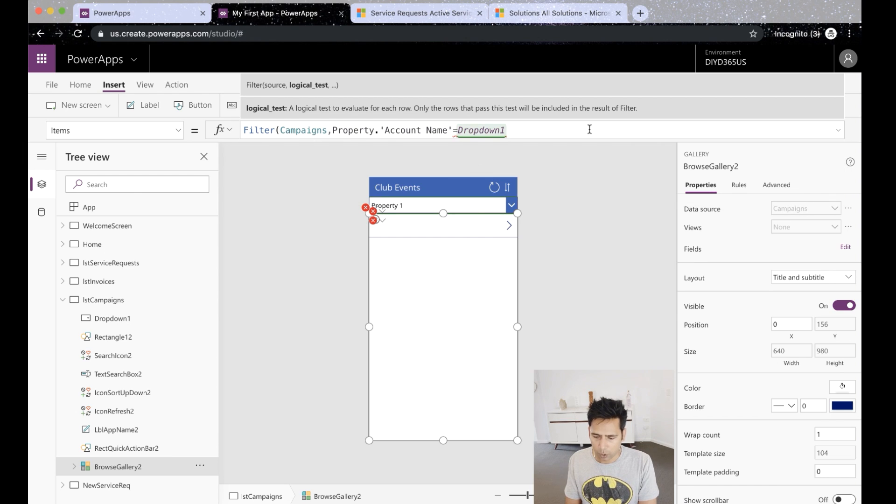
{"action": "type", "text": "."}
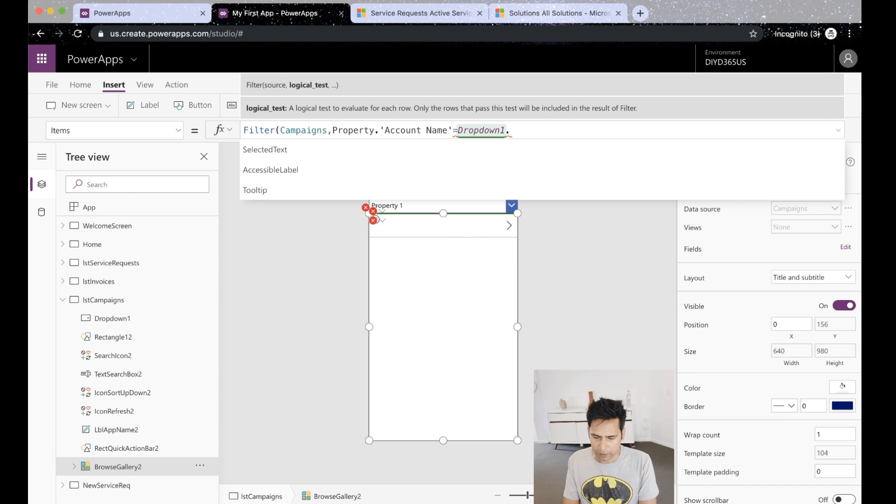
{"action": "key", "text": "Tab"}
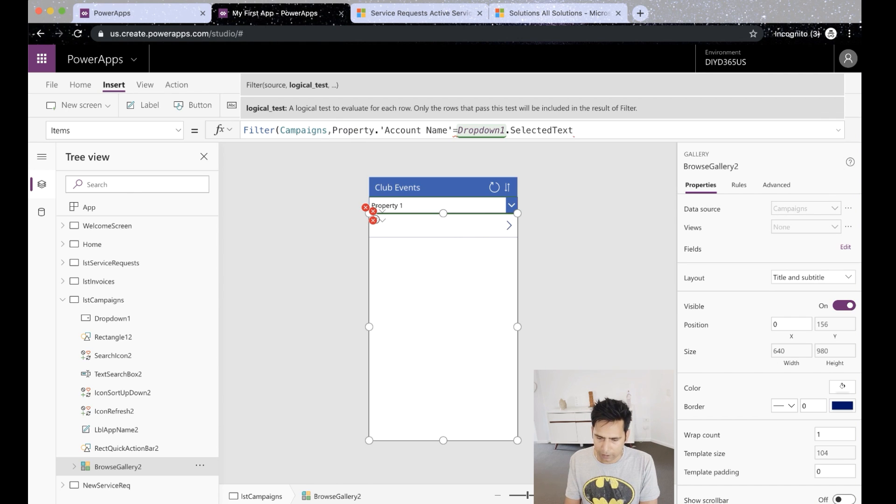
{"action": "type", "text": "."}
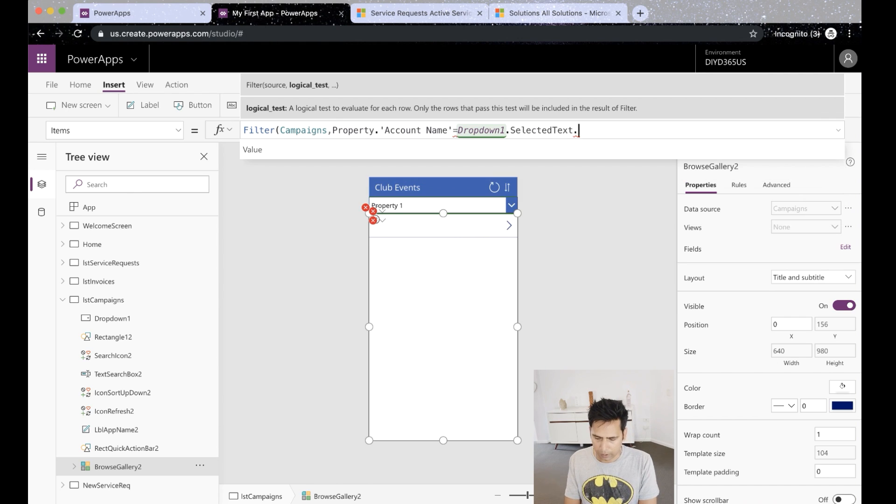
{"action": "type", "text": "V"}
{"action": "key", "text": "Tab"}
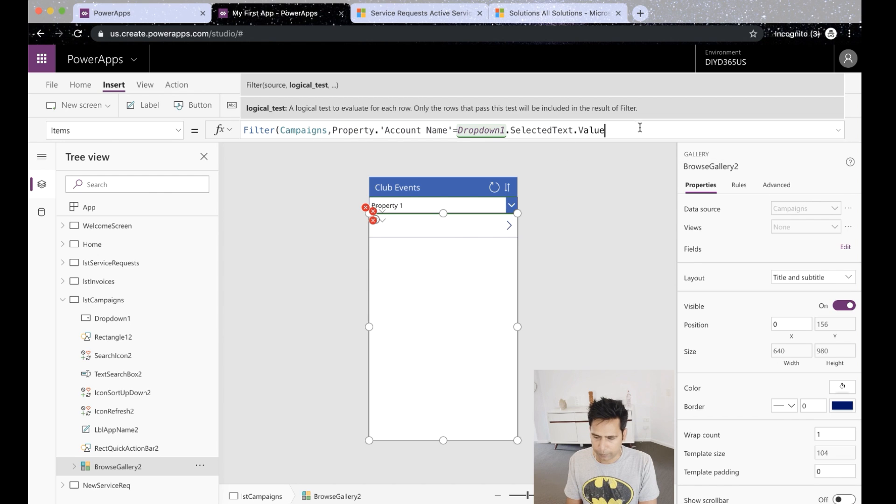
{"action": "type", "text": ")"}
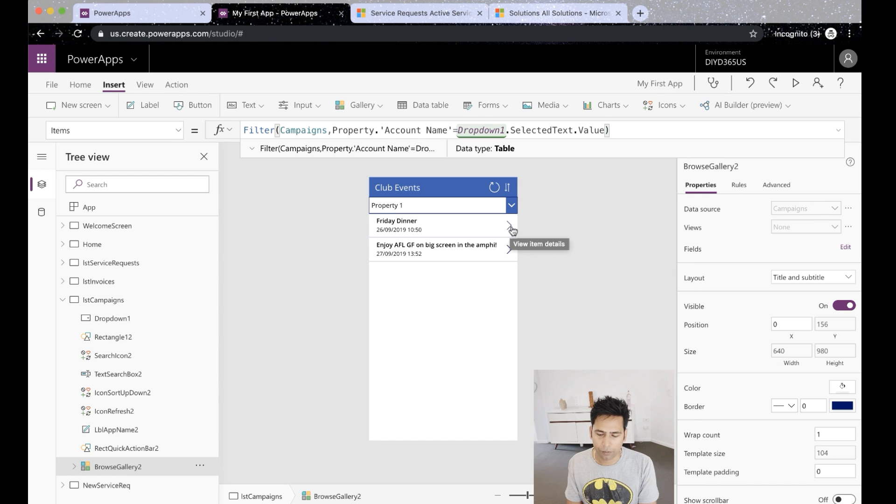
Collapse the lstCampaigns screen in the tree and add a new screen from the Form template.
{"action": "left_click", "coordinate": [68, 304]}
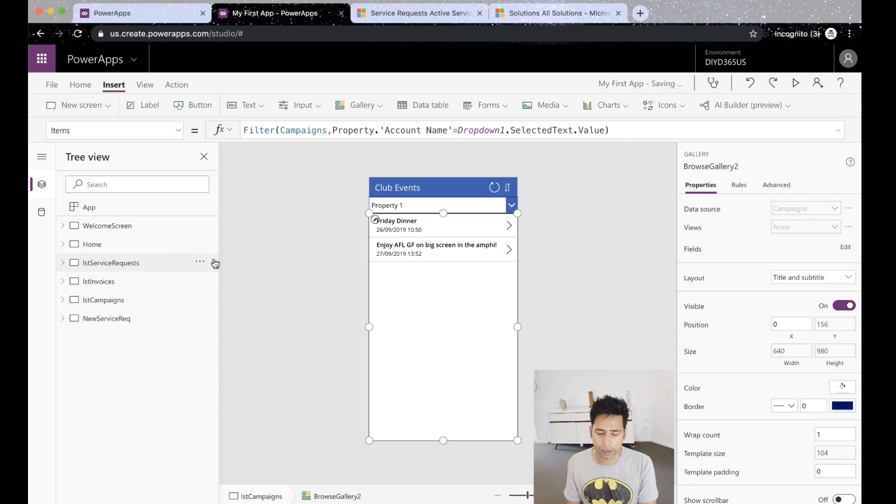
{"action": "left_click", "coordinate": [105, 108]}
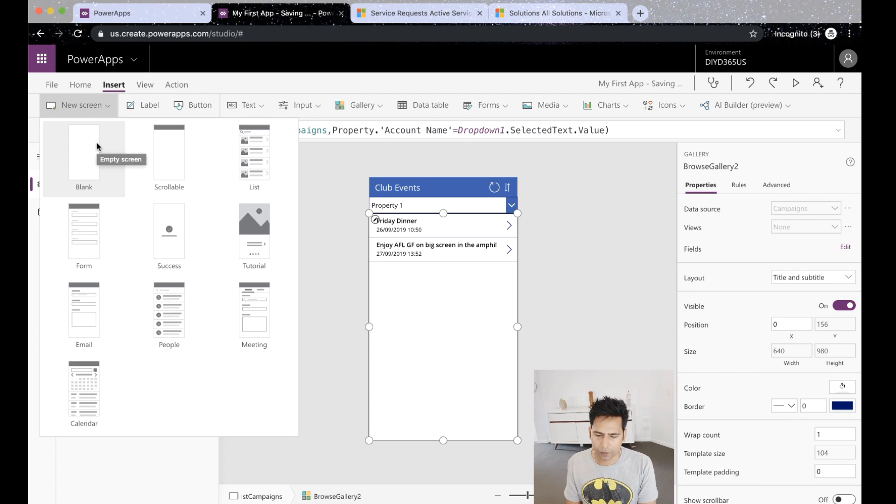
{"action": "left_click", "coordinate": [83, 224]}
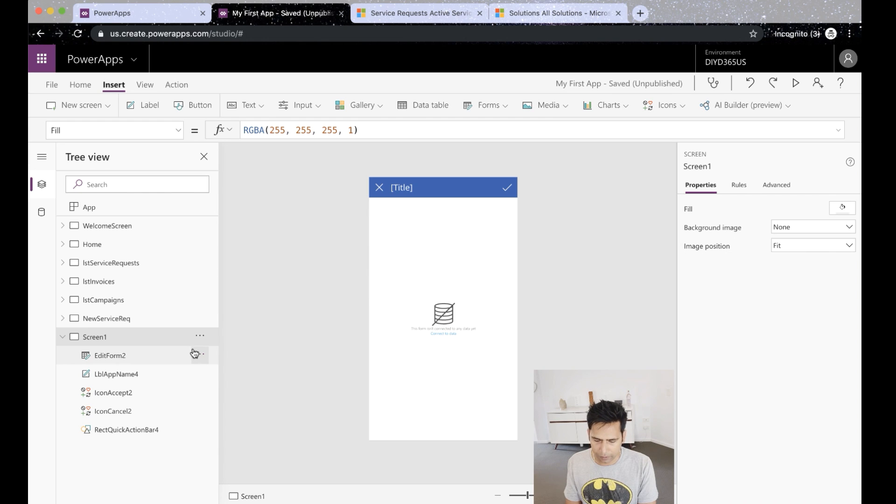
Connect the new screen's form to the Campaigns data source and set its default mode to View.
{"action": "left_click", "coordinate": [430, 345]}
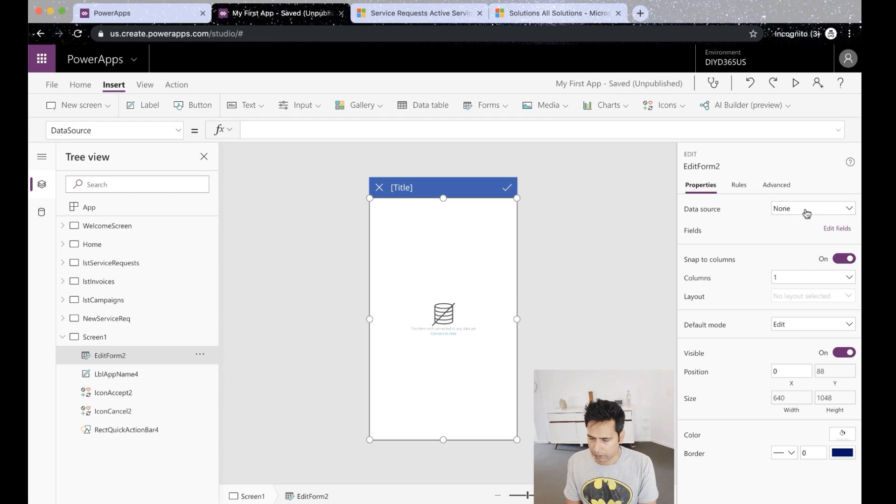
{"action": "left_click", "coordinate": [807, 213]}
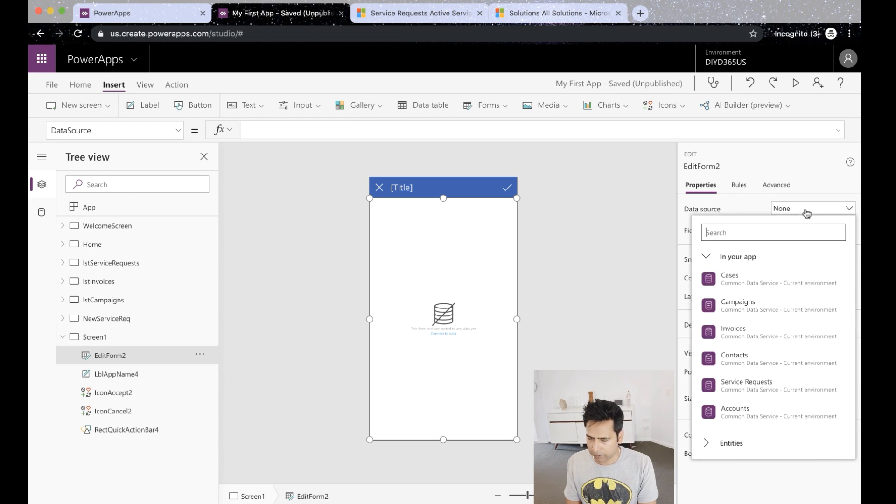
{"action": "left_click", "coordinate": [763, 311]}
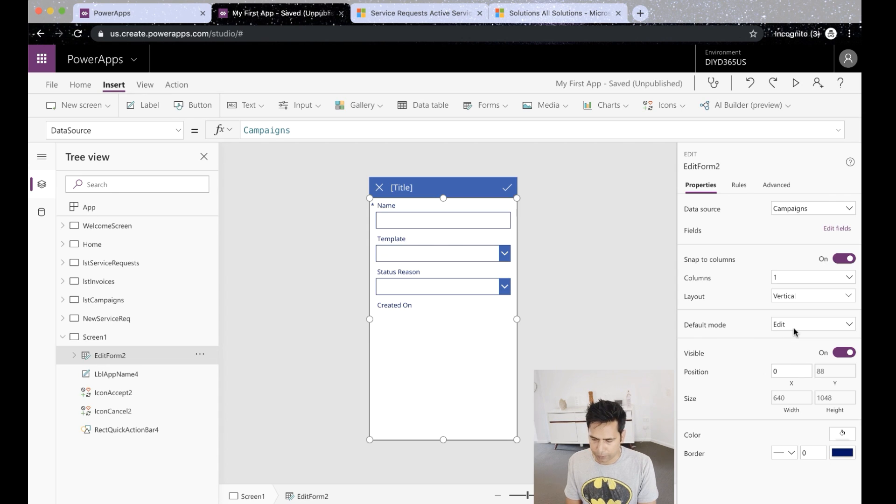
{"action": "left_click", "coordinate": [794, 329]}
{"action": "left_click", "coordinate": [789, 367]}
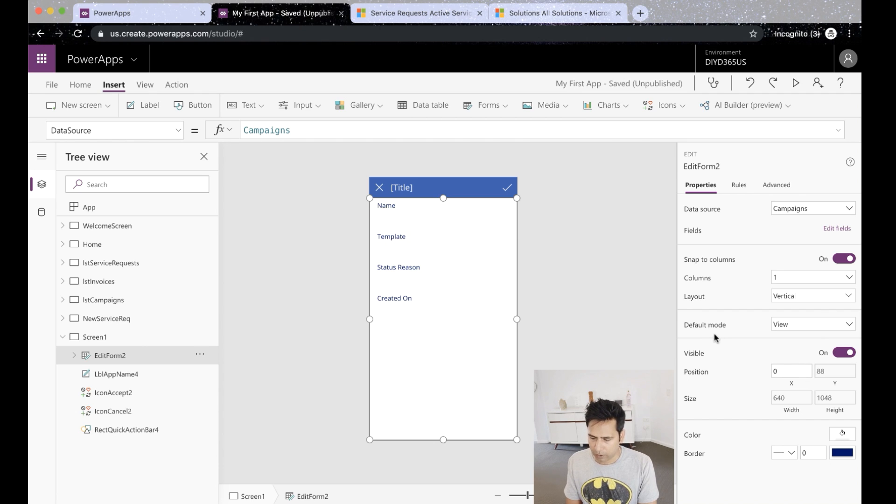
Shorten the form to a height of about 510 and delete its Status Reason, Created On and Template cards.
{"action": "left_click_drag", "start_coordinate": [442, 439], "coordinate": [441, 316]}
{"action": "left_click", "coordinate": [411, 270]}
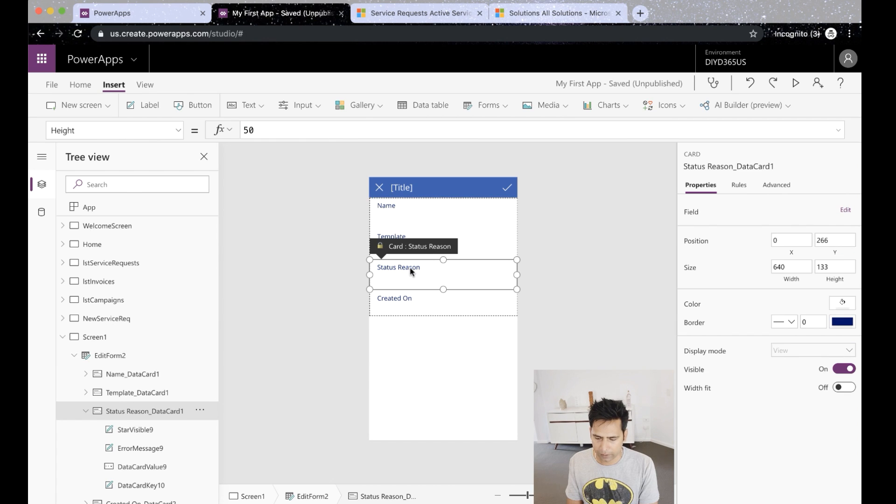
{"action": "key", "text": "Delete"}
{"action": "left_click", "coordinate": [411, 271]}
{"action": "key", "text": "Delete"}
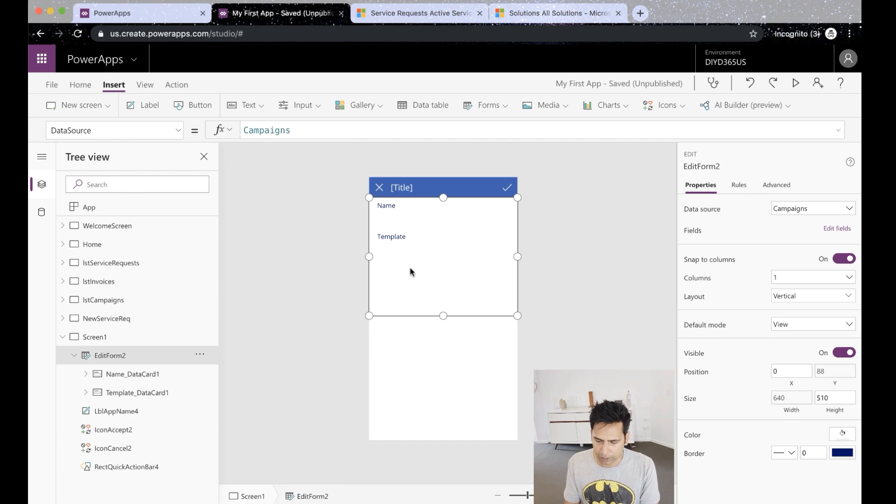
{"action": "left_click", "coordinate": [392, 235]}
{"action": "key", "text": "Delete"}
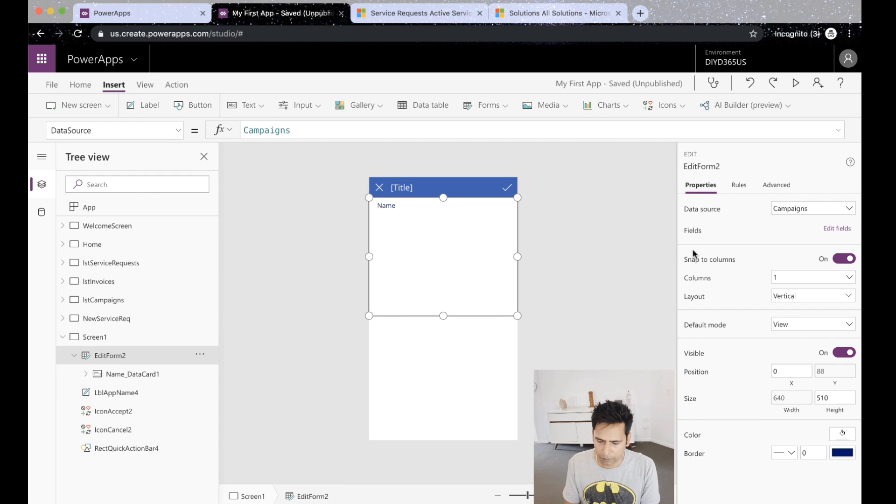
Add the Proposed Start Date field to the campaign form and shorten the form to a height of about 402.
{"action": "left_click", "coordinate": [837, 232]}
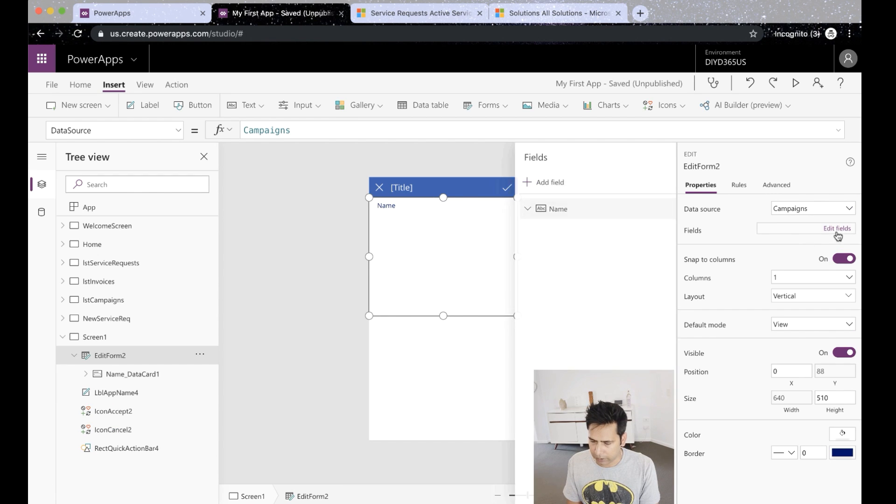
{"action": "left_click", "coordinate": [534, 183]}
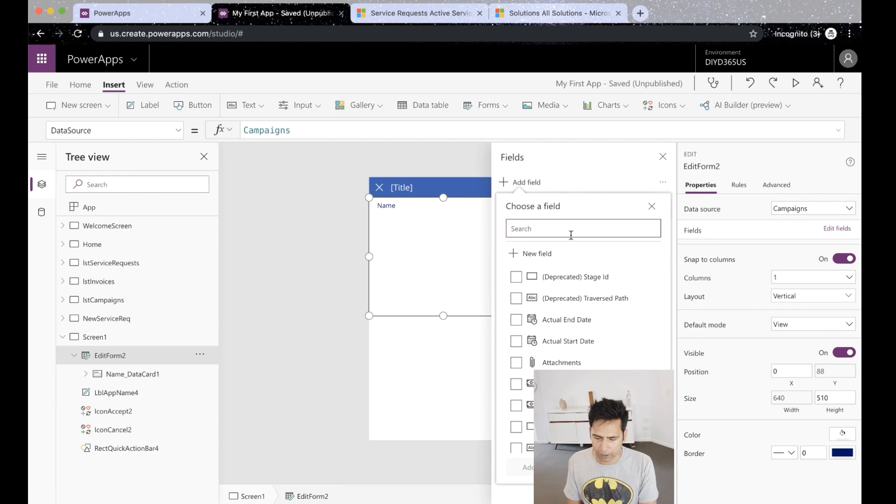
{"action": "type", "text": "prop"}
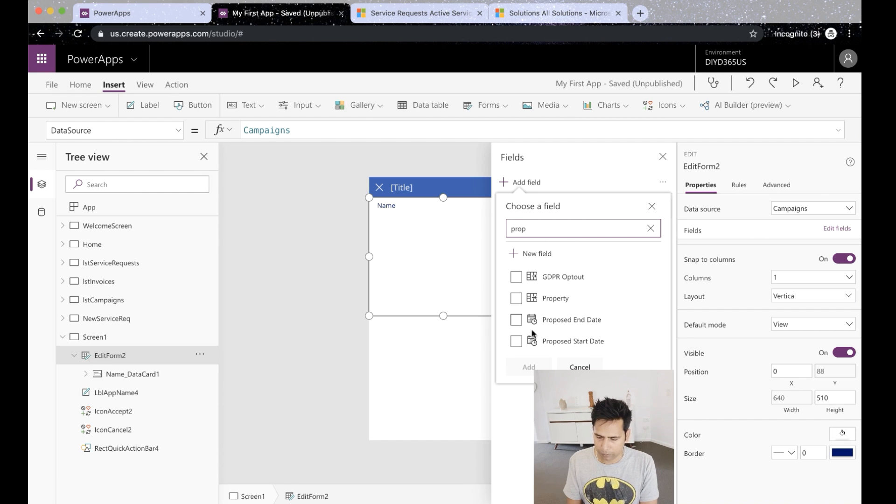
{"action": "left_click", "coordinate": [516, 341]}
{"action": "left_click", "coordinate": [526, 366]}
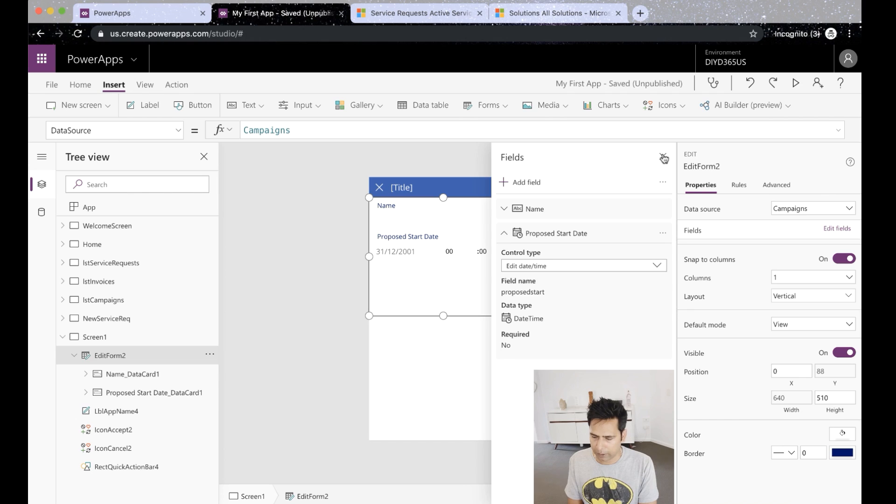
{"action": "left_click", "coordinate": [664, 159]}
{"action": "left_click_drag", "start_coordinate": [443, 315], "coordinate": [443, 290]}
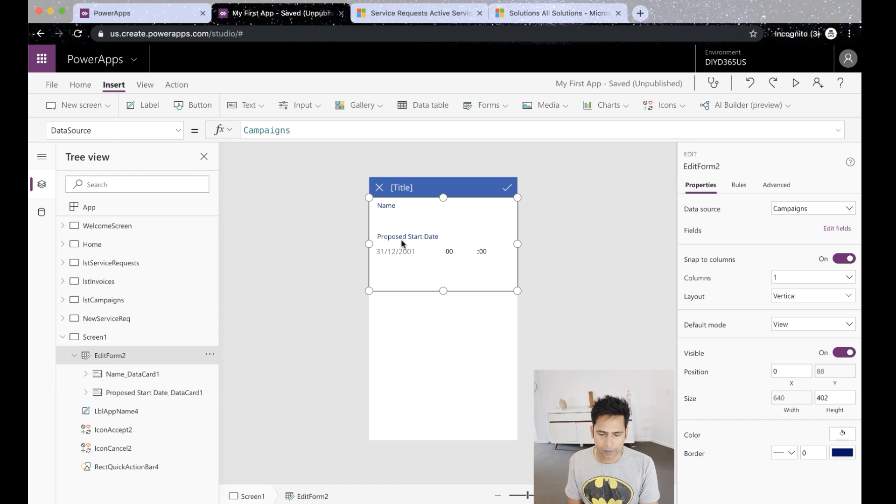
Rename the new form screen as CampDetails.
{"action": "left_click", "coordinate": [209, 336]}
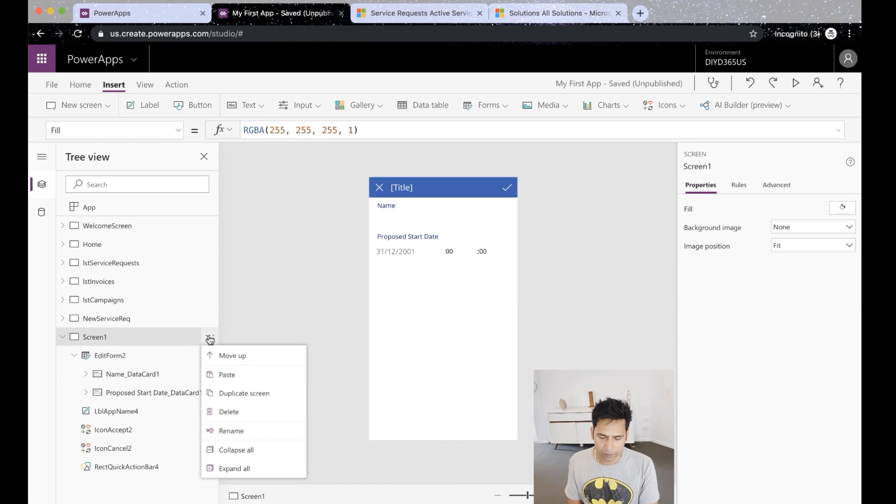
{"action": "left_click", "coordinate": [231, 428]}
{"action": "type", "text": "Camp"}
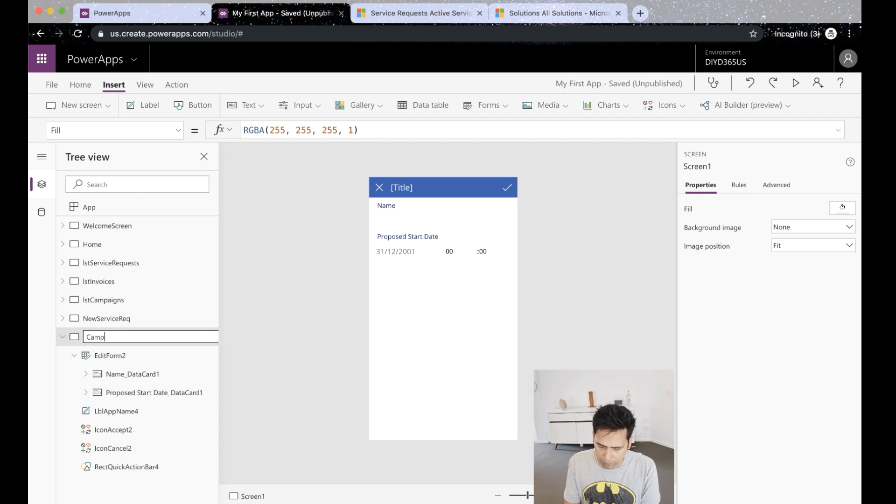
{"action": "type", "text": "Details"}
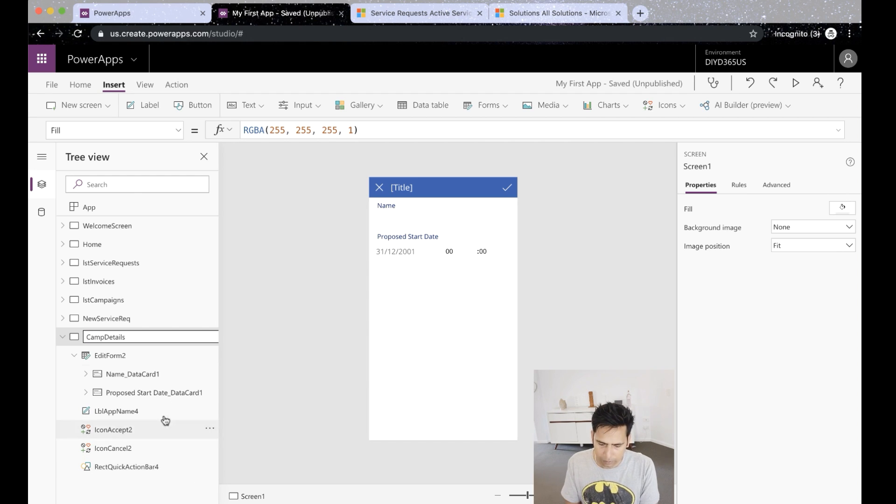
{"action": "key", "text": "Return"}
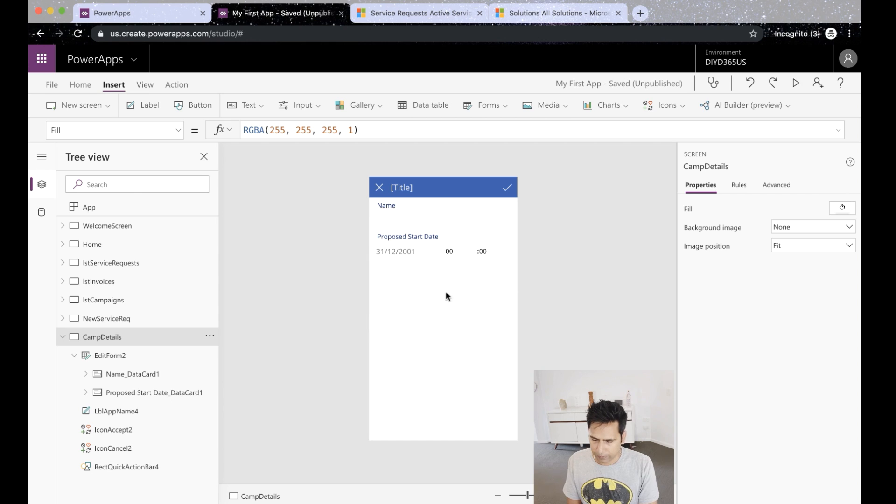
{"action": "left_click", "coordinate": [443, 278]}
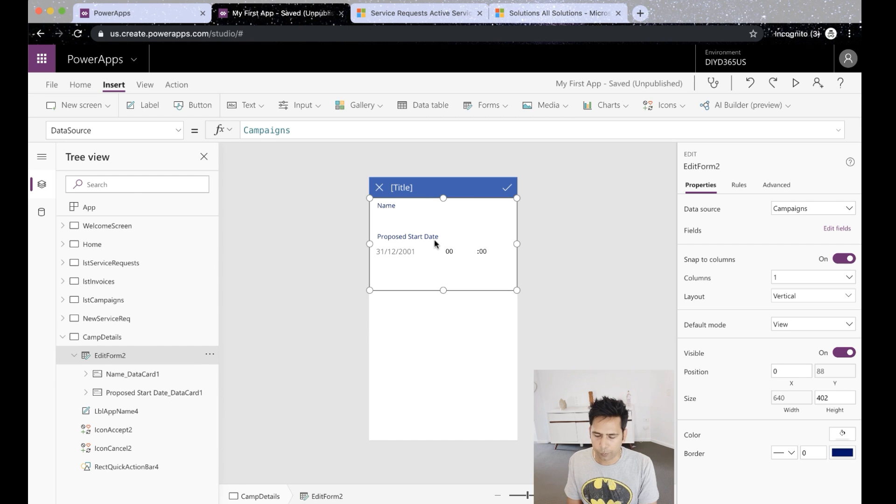
{"action": "left_click", "coordinate": [138, 302]}
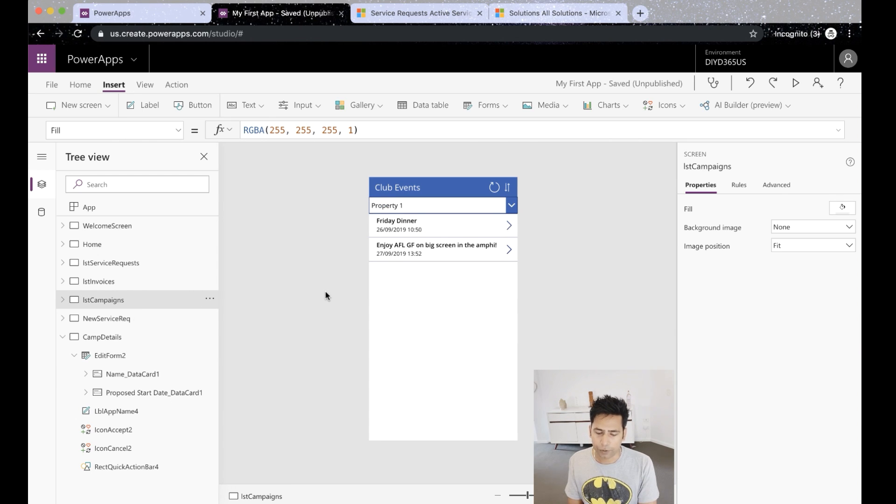
{"action": "left_click", "coordinate": [121, 344]}
{"action": "left_click", "coordinate": [407, 245]}
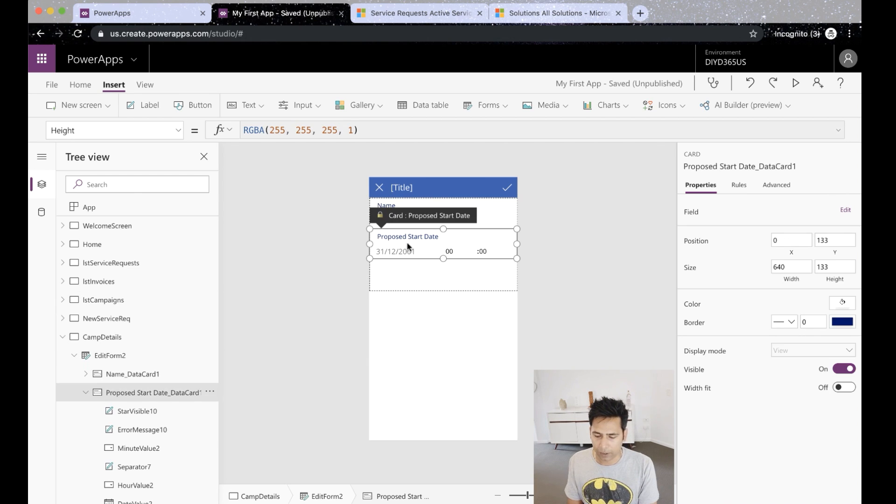
Open the Item property of the form on the CampDetails screen for editing.
{"action": "left_click", "coordinate": [427, 291]}
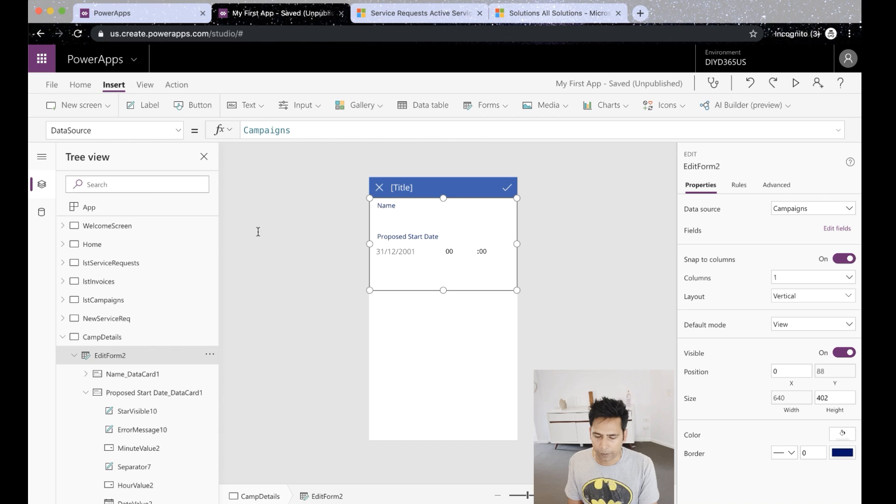
{"action": "left_click", "coordinate": [178, 130]}
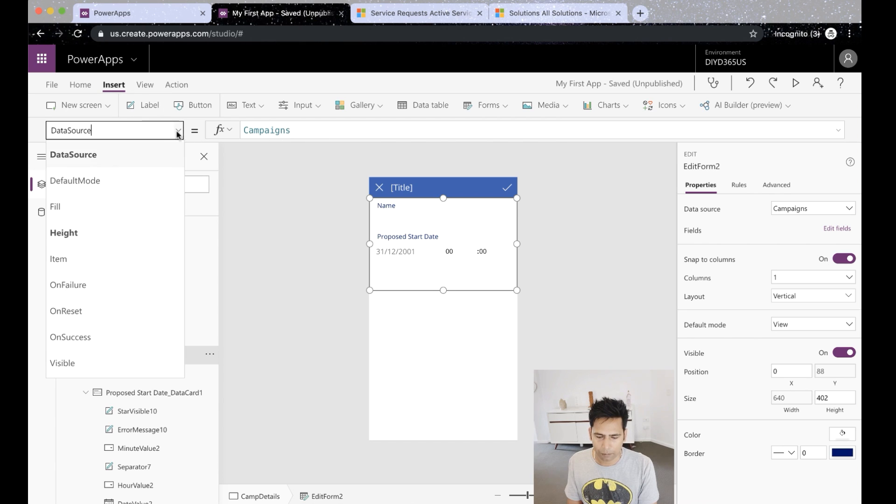
{"action": "left_click", "coordinate": [104, 258]}
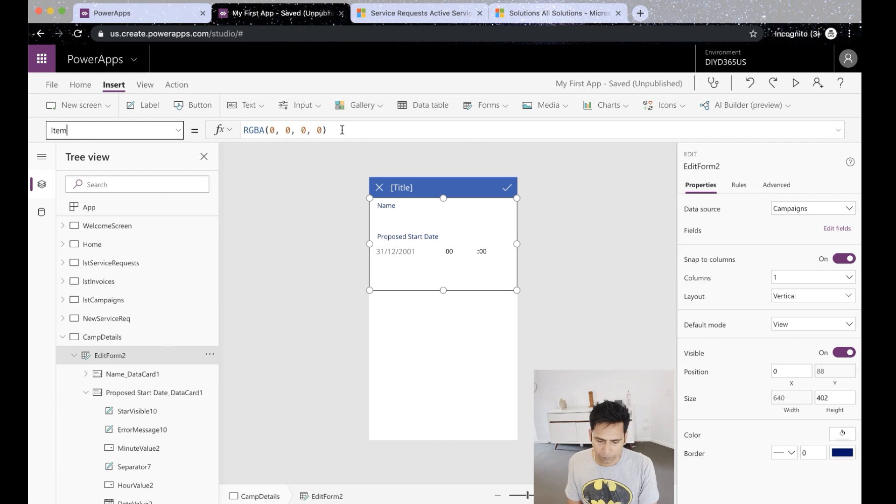
{"action": "left_click", "coordinate": [408, 346]}
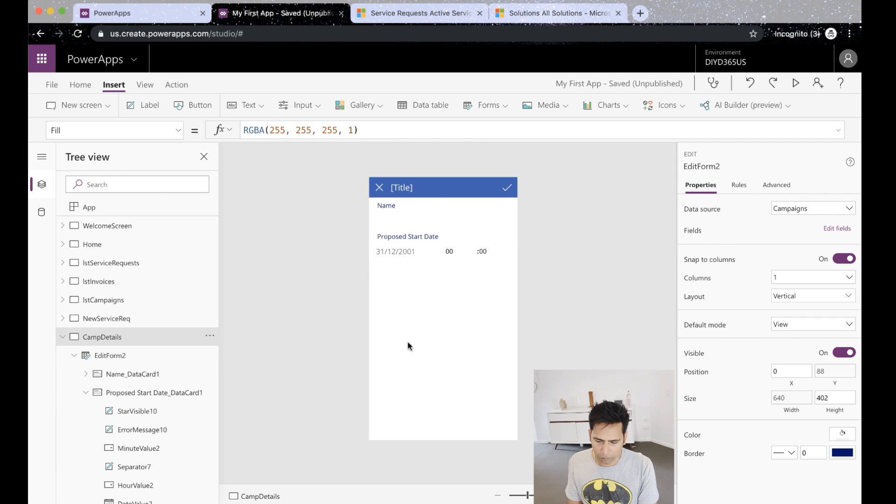
{"action": "left_click", "coordinate": [136, 354]}
{"action": "left_click", "coordinate": [254, 130]}
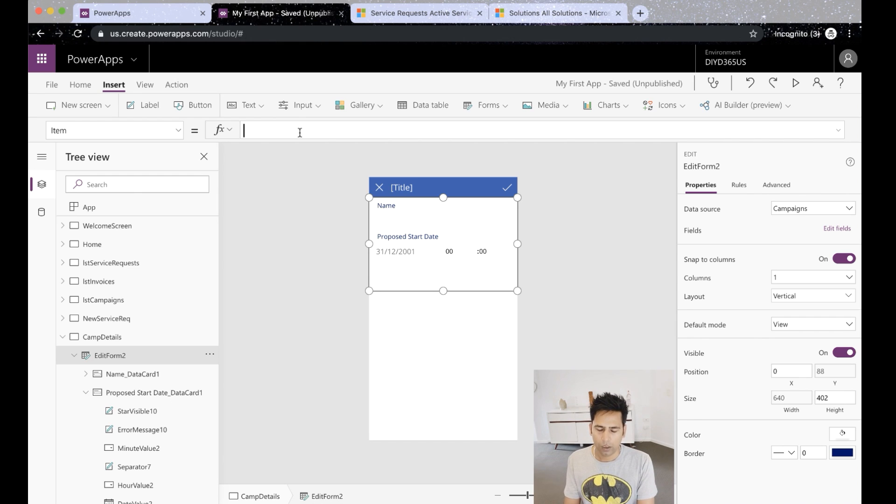
{"action": "type", "text": "lst"}
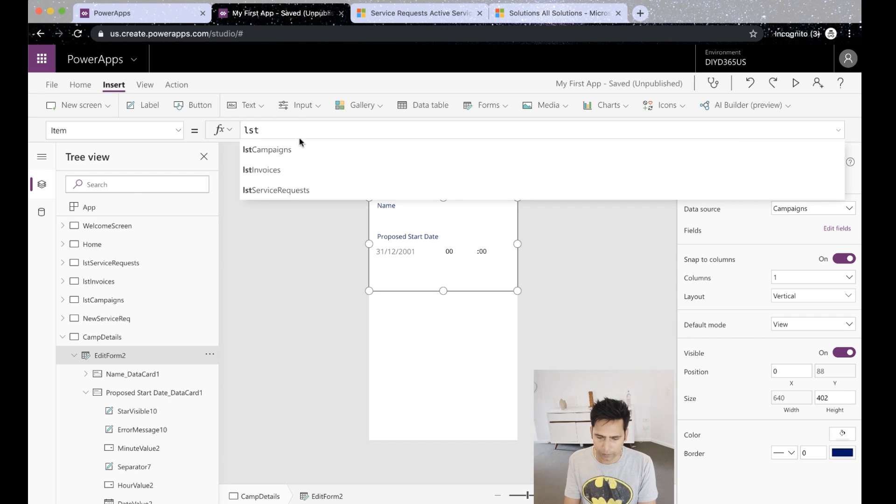
{"action": "left_click", "coordinate": [308, 149]}
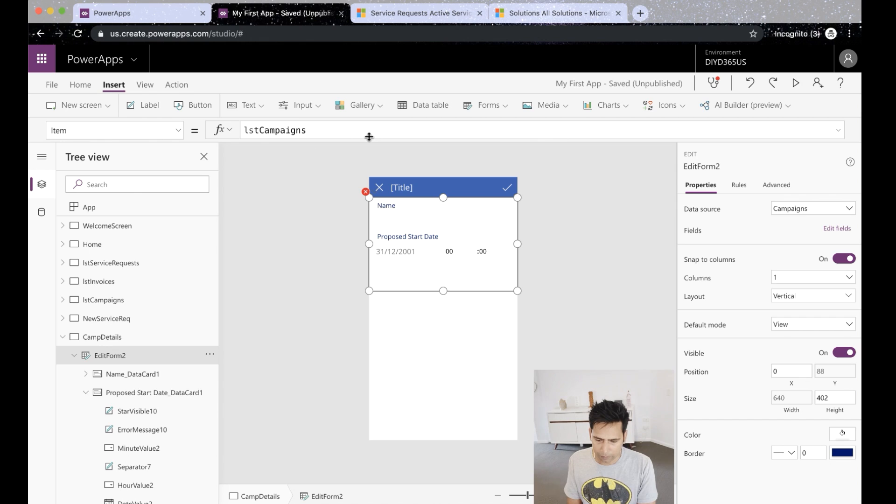
{"action": "type", "text": "."}
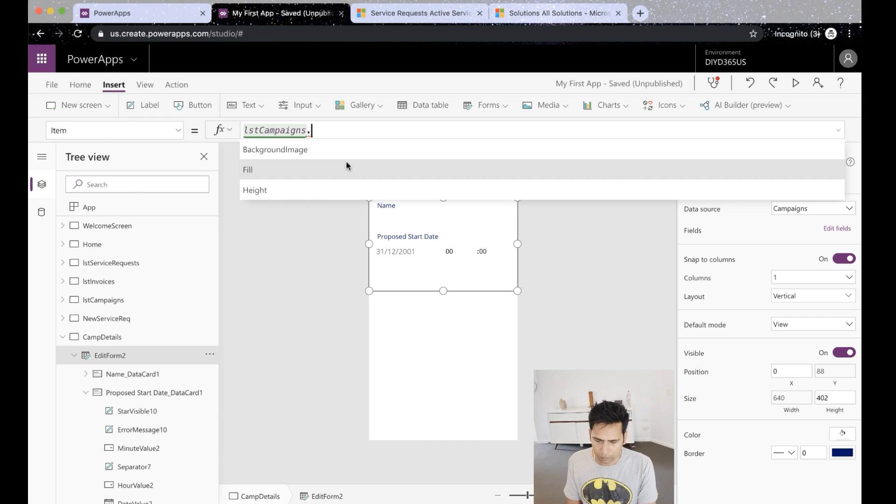
{"action": "scroll", "coordinate": [346, 160], "scroll_direction": "down", "scroll_amount": 5}
{"action": "type", "text": "s"}
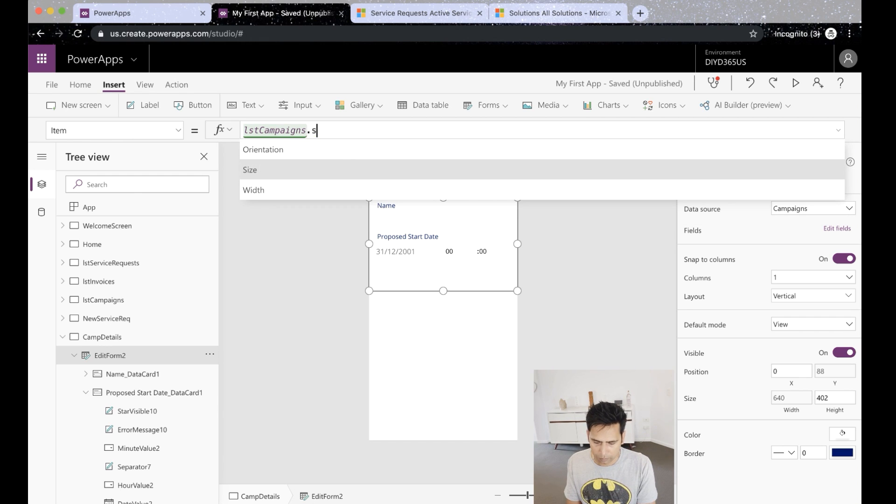
{"action": "type", "text": "e"}
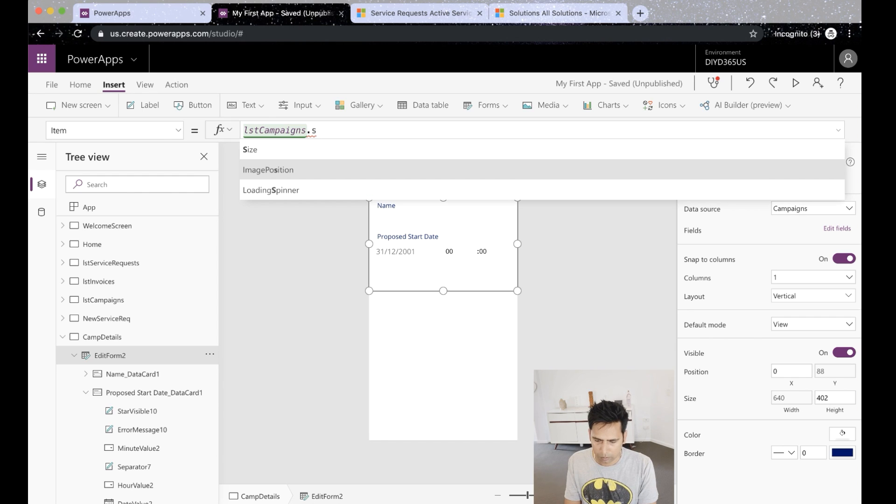
{"action": "key", "text": "BackSpace"}
{"action": "key", "text": "BackSpace"}
{"action": "key", "text": "BackSpace"}
{"action": "key", "text": "BackSpace"}
{"action": "key", "text": "BackSpace"}
{"action": "key", "text": "BackSpace"}
{"action": "key", "text": "BackSpace"}
{"action": "key", "text": "BackSpace"}
{"action": "key", "text": "BackSpace"}
{"action": "key", "text": "BackSpace"}
{"action": "key", "text": "BackSpace"}
{"action": "key", "text": "BackSpace"}
{"action": "key", "text": "BackSpace"}
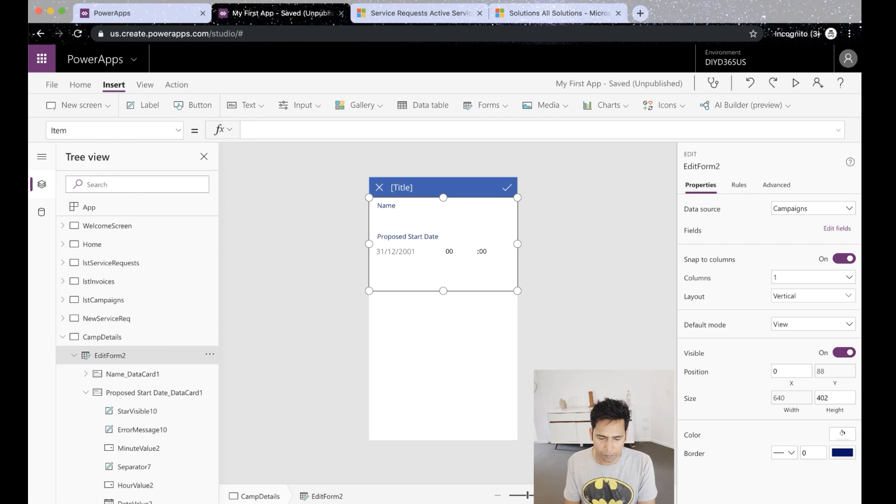
Expand lstCampaigns in the tree to find its gallery and set the form's Item property to BrowseGallery2.Selected.
{"action": "left_click", "coordinate": [64, 301]}
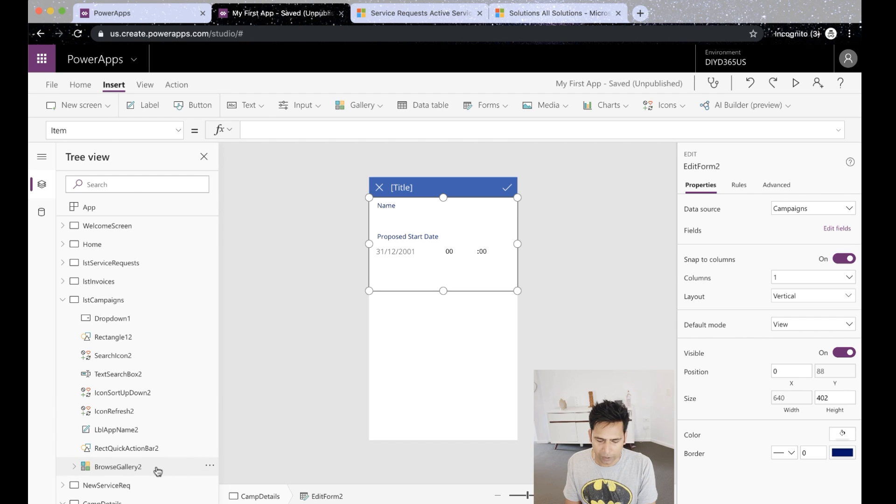
{"action": "left_click", "coordinate": [303, 132]}
{"action": "type", "text": "b"}
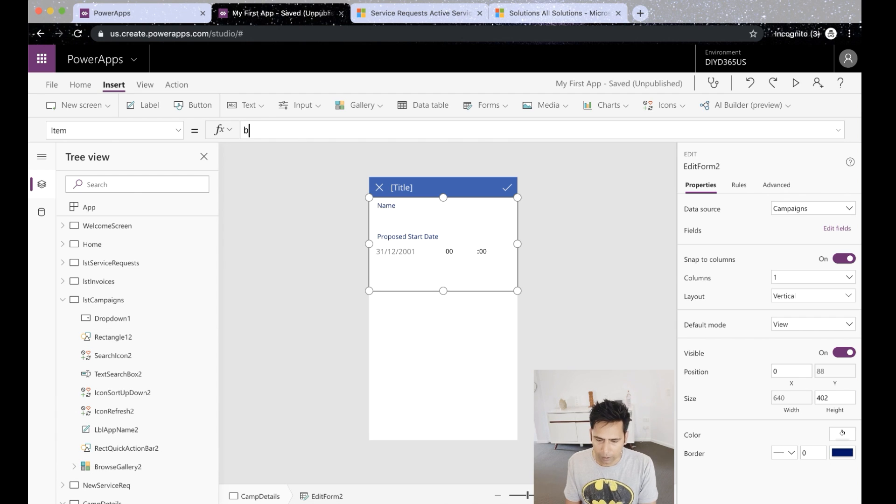
{"action": "type", "text": "rowse"}
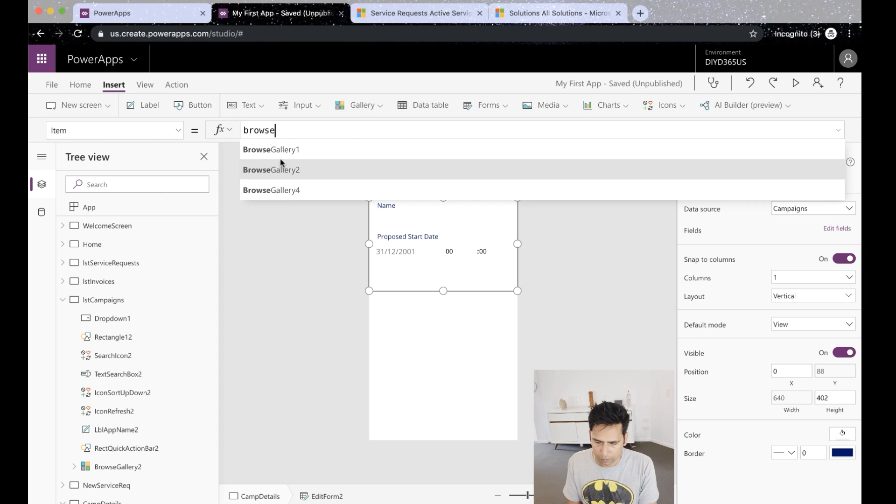
{"action": "left_click", "coordinate": [281, 168]}
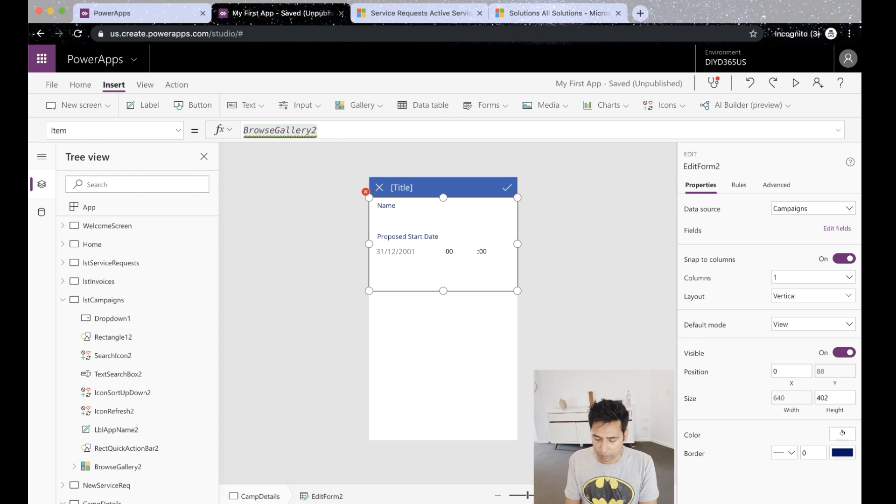
{"action": "type", "text": "."}
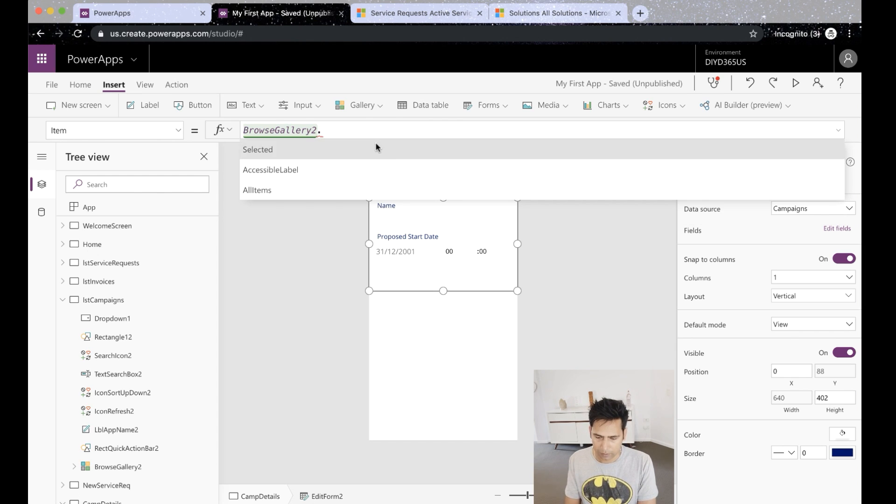
{"action": "left_click", "coordinate": [377, 148]}
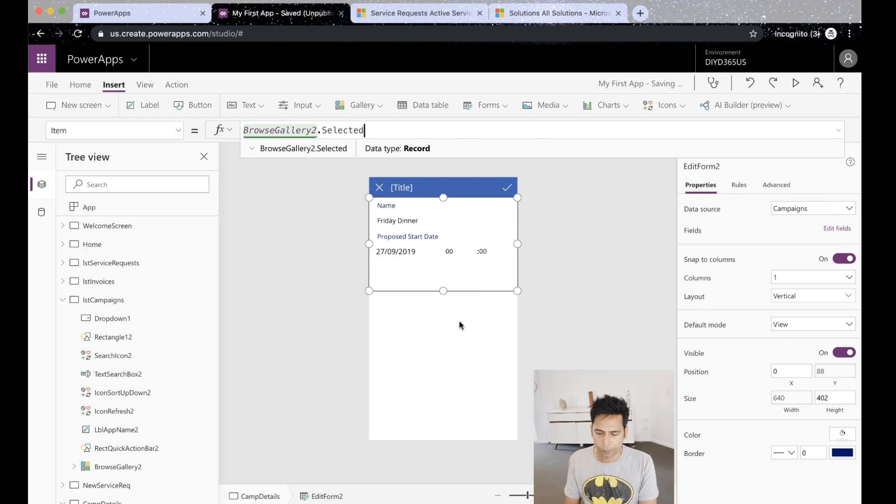
{"action": "left_click", "coordinate": [459, 322]}
{"action": "left_click", "coordinate": [416, 245]}
{"action": "left_click", "coordinate": [434, 285]}
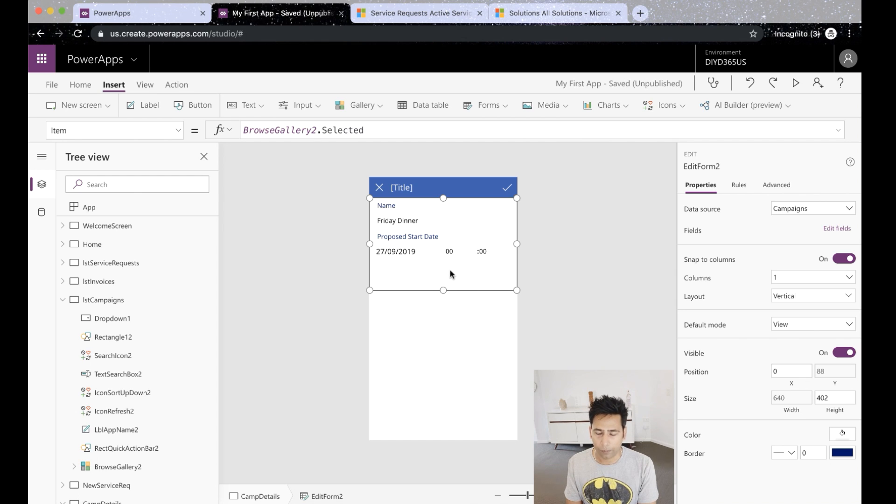
Insert an Edit form on the CampDetails screen and fit it below the campaign form, about 686 high at Y about 447.
{"action": "left_click", "coordinate": [494, 107]}
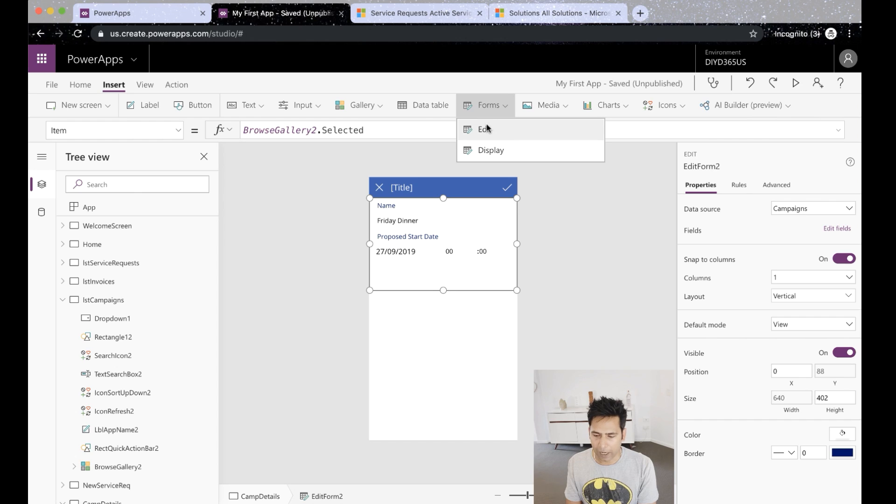
{"action": "left_click", "coordinate": [486, 128]}
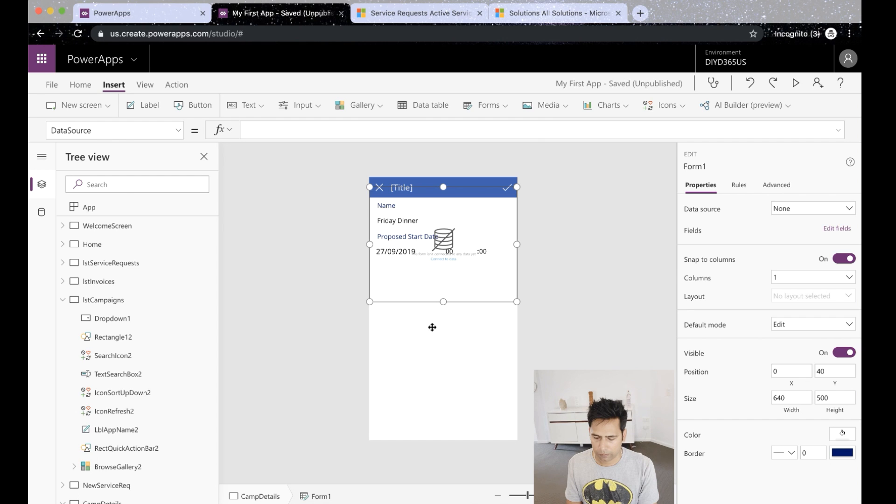
{"action": "left_click_drag", "start_coordinate": [444, 302], "coordinate": [443, 439]}
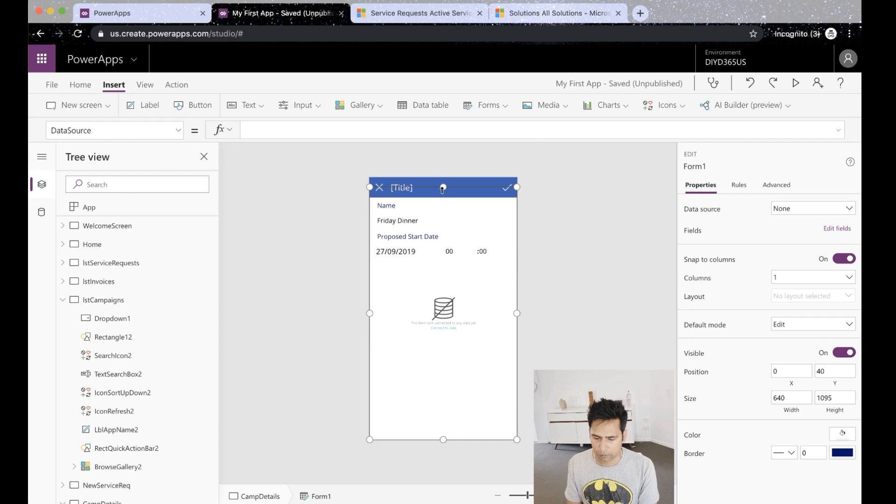
{"action": "left_click_drag", "start_coordinate": [443, 185], "coordinate": [444, 281]}
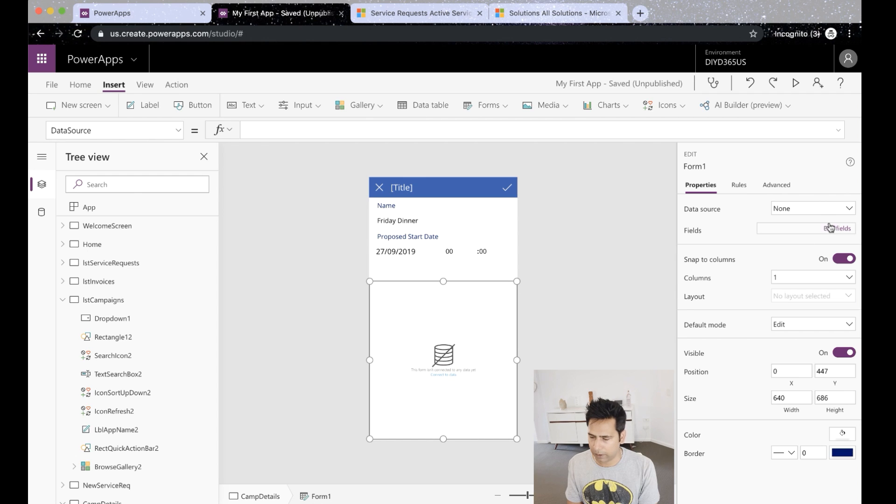
Connect the lower form on CampDetails to the Responses data source and remove its Subject card.
{"action": "left_click", "coordinate": [806, 212]}
{"action": "scroll", "coordinate": [779, 335], "scroll_direction": "down", "scroll_amount": 1}
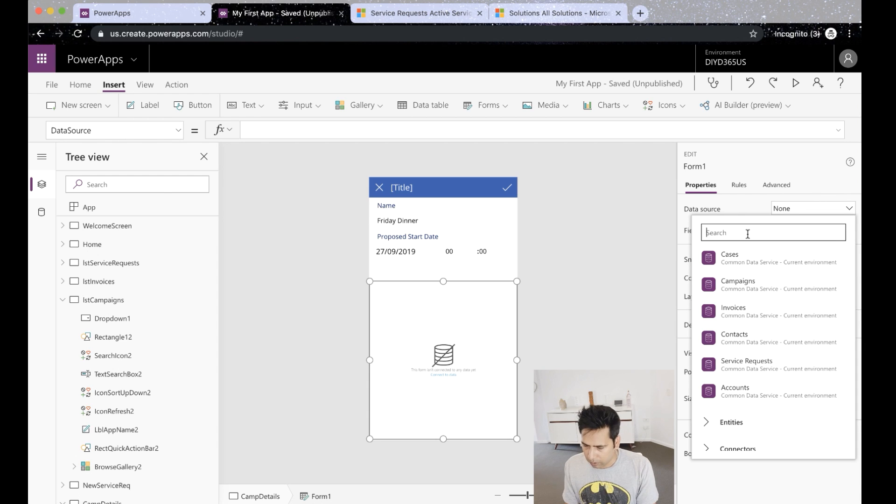
{"action": "type", "text": "respo"}
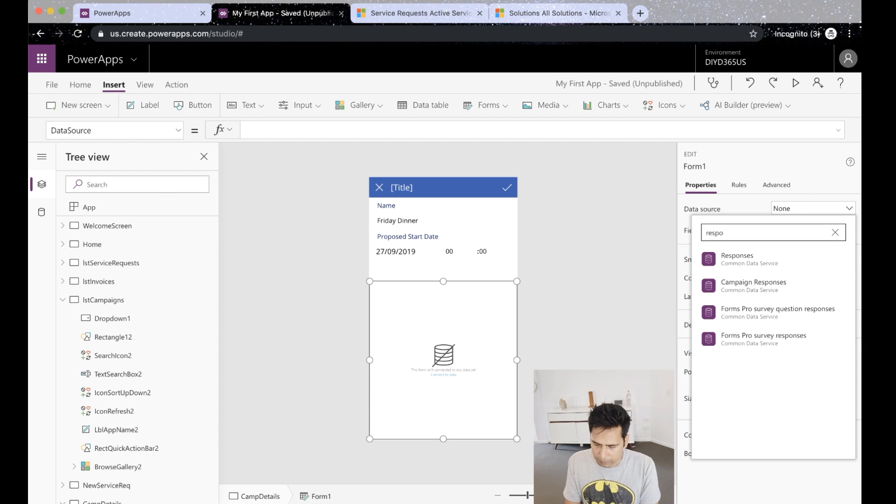
{"action": "left_click", "coordinate": [729, 260]}
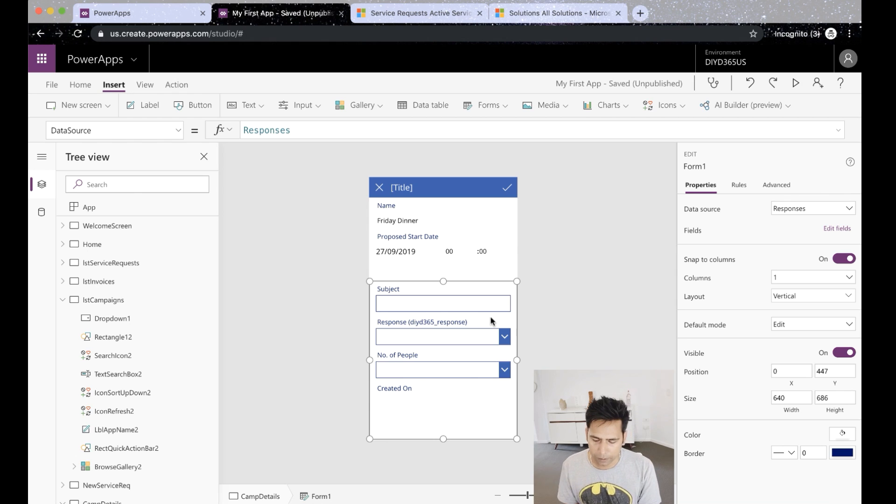
{"action": "left_click", "coordinate": [437, 297]}
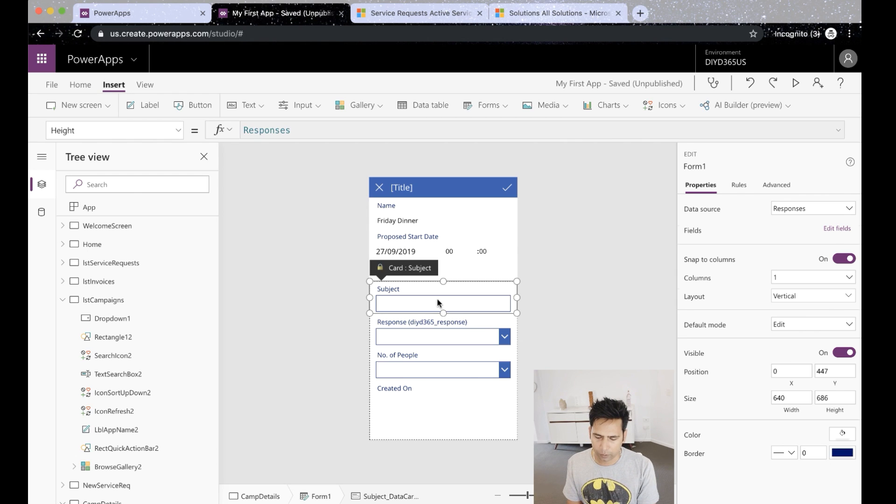
{"action": "key", "text": "Delete"}
Shorten the label of the diyd365_response card to "Response" and delete the Created On card from the form.
{"action": "left_click", "coordinate": [437, 303]}
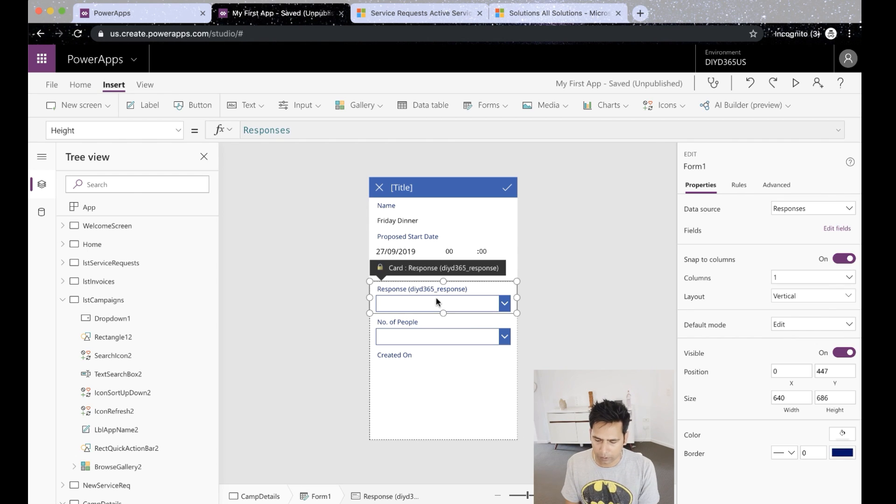
{"action": "left_click", "coordinate": [472, 291]}
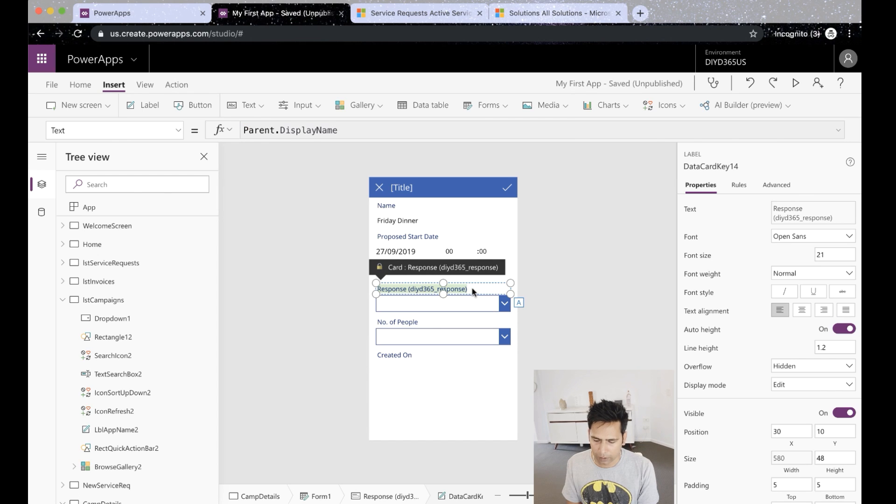
{"action": "key", "text": "End"}
{"action": "key", "text": "BackSpace"}
{"action": "key", "text": "BackSpace"}
{"action": "key", "text": "BackSpace"}
{"action": "key", "text": "BackSpace"}
{"action": "key", "text": "BackSpace"}
{"action": "key", "text": "BackSpace"}
{"action": "key", "text": "BackSpace"}
{"action": "key", "text": "BackSpace"}
{"action": "key", "text": "BackSpace"}
{"action": "key", "text": "BackSpace"}
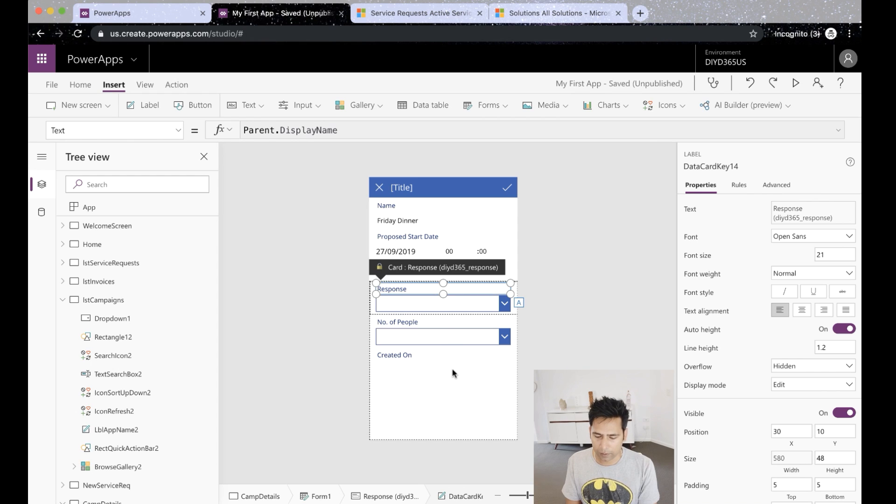
{"action": "left_click", "coordinate": [403, 356]}
{"action": "key", "text": "Delete"}
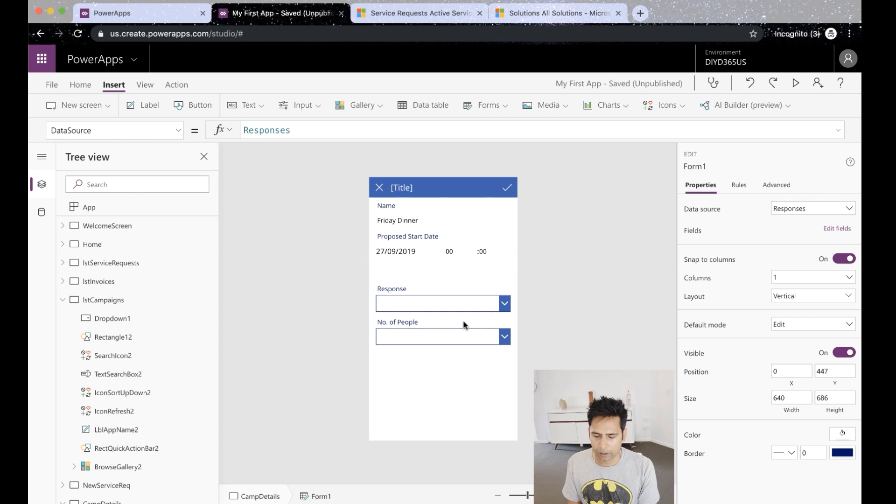
Preview the choices in the form's Response and No. of People dropdowns.
{"action": "left_click", "coordinate": [467, 304], "text": "alt"}
{"action": "left_click", "coordinate": [440, 379]}
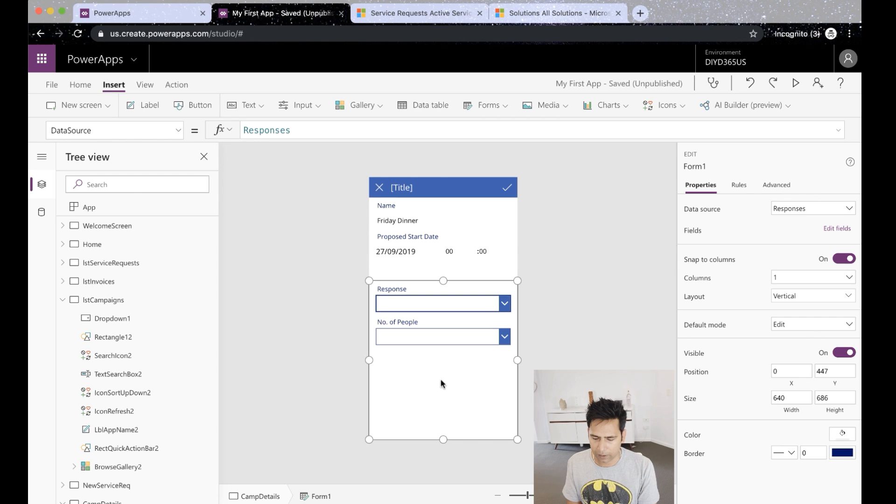
{"action": "left_click", "coordinate": [473, 332], "text": "alt"}
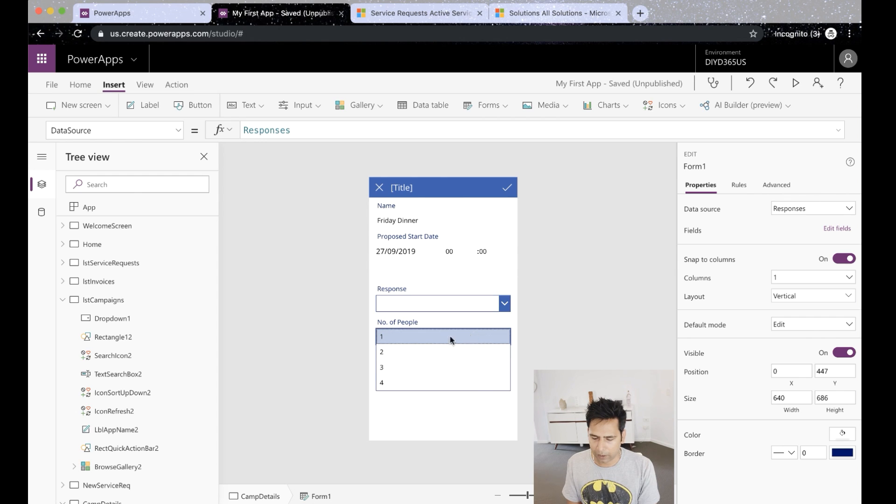
Reduce the response form's height to about 493 by raising its lower edge.
{"action": "left_click", "coordinate": [428, 420]}
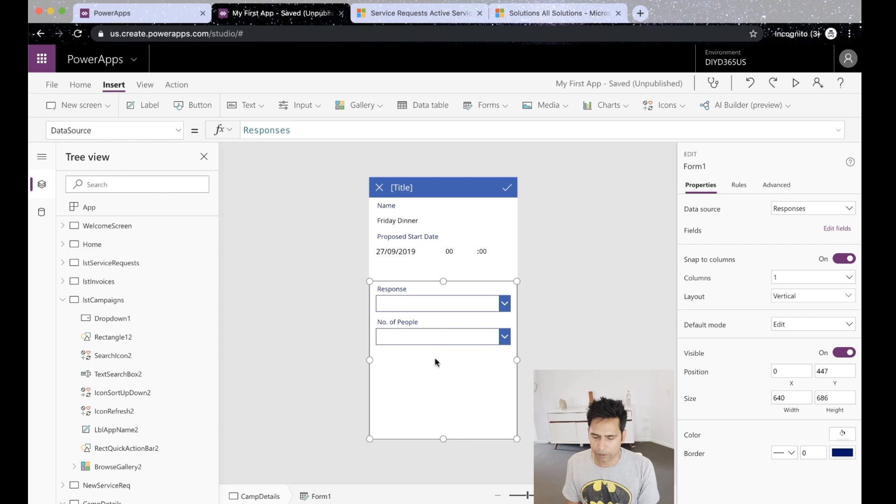
{"action": "left_click_drag", "start_coordinate": [444, 438], "coordinate": [445, 393]}
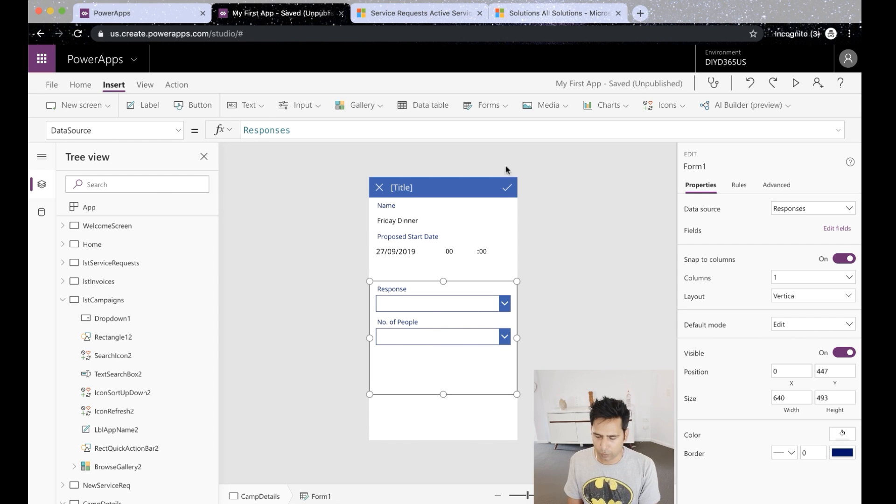
Move the header's check icon below the No. of People field, at about X 242, Y 772, and color it dark blue.
{"action": "left_click", "coordinate": [507, 189]}
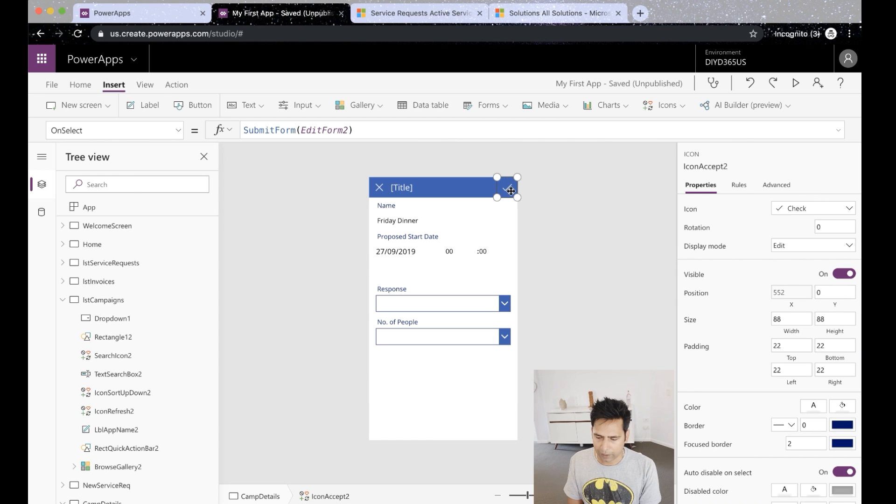
{"action": "left_click_drag", "start_coordinate": [508, 189], "coordinate": [436, 368]}
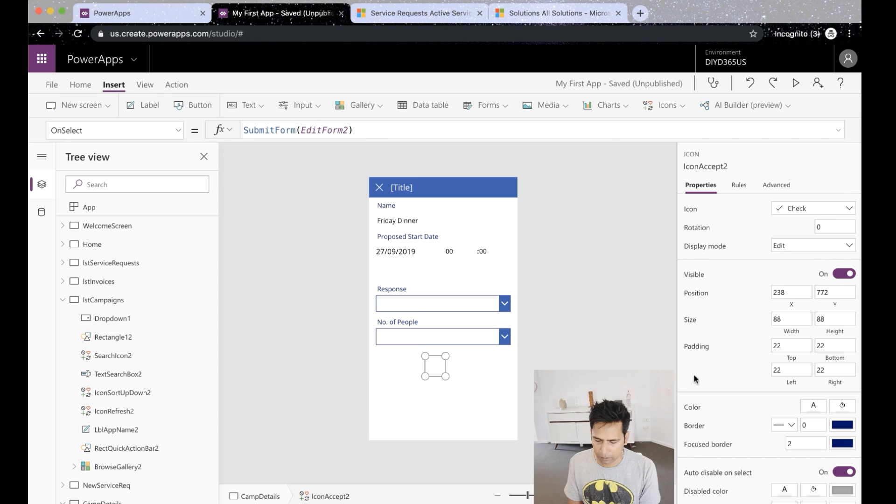
{"action": "left_click", "coordinate": [814, 405]}
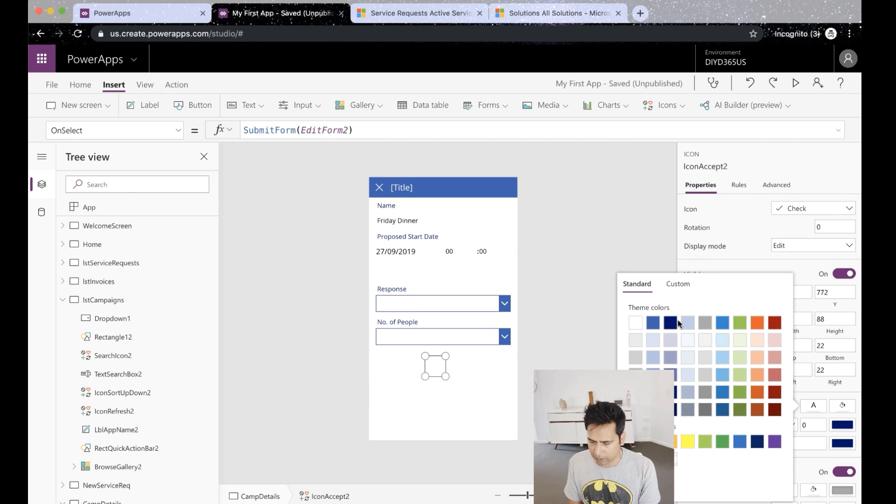
{"action": "left_click", "coordinate": [672, 323]}
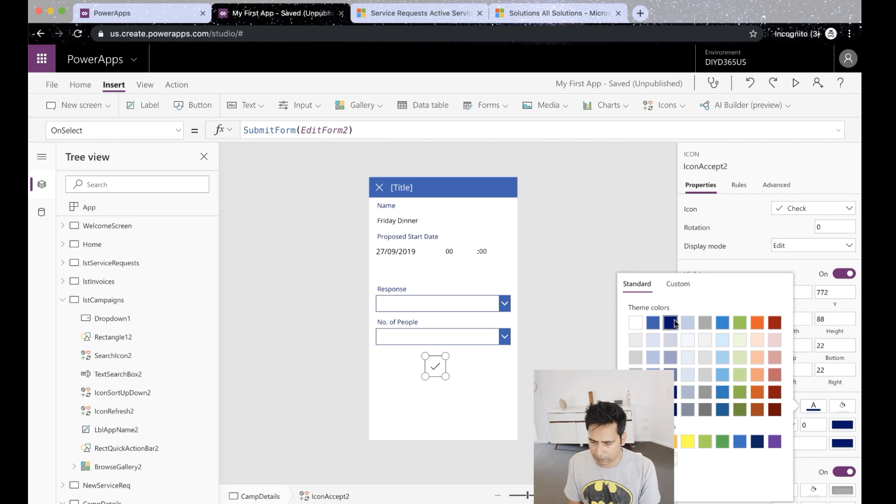
{"action": "left_click", "coordinate": [756, 236]}
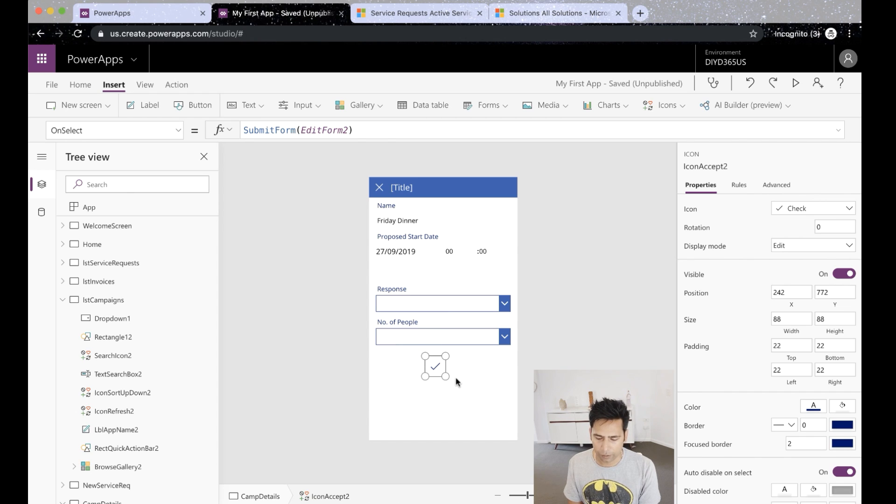
Change the header title of the CampDetails screen to "Are you interested?".
{"action": "left_click", "coordinate": [410, 188]}
{"action": "left_click", "coordinate": [411, 189]}
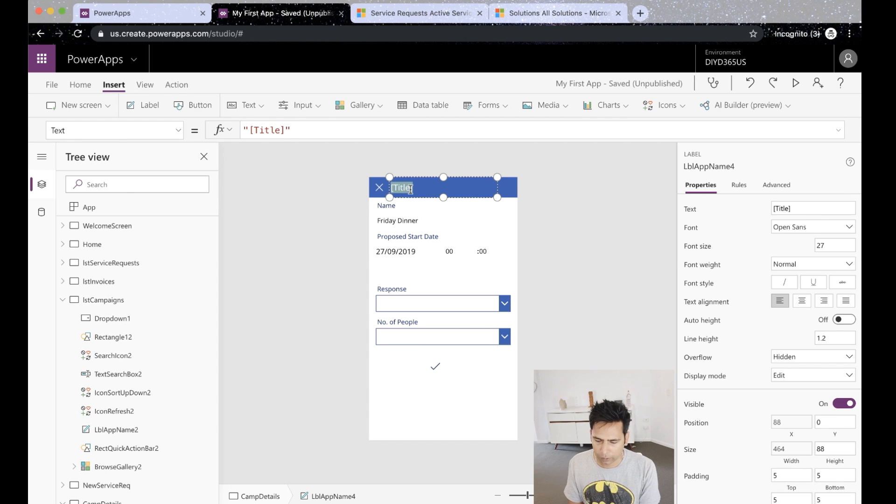
{"action": "type", "text": "Are you "}
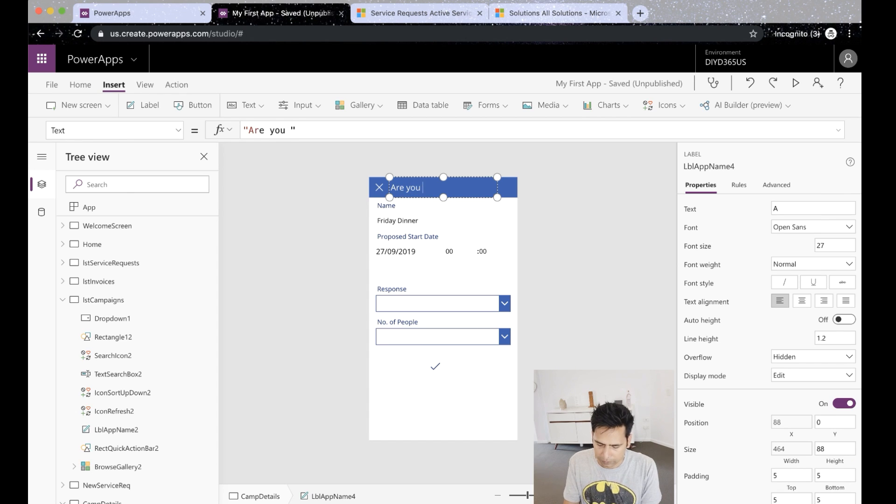
{"action": "type", "text": "interested?"}
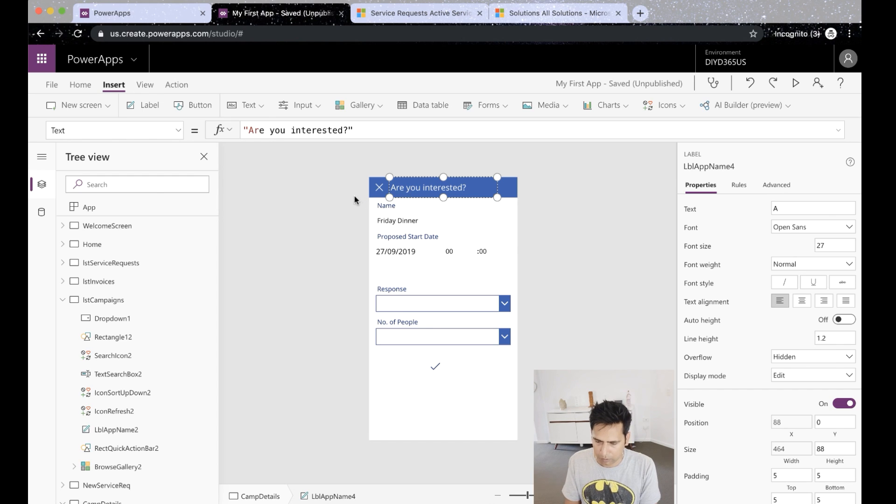
Set the header cancel icon's OnSelect formula to Navigate(lstCampaigns).
{"action": "left_click", "coordinate": [377, 188]}
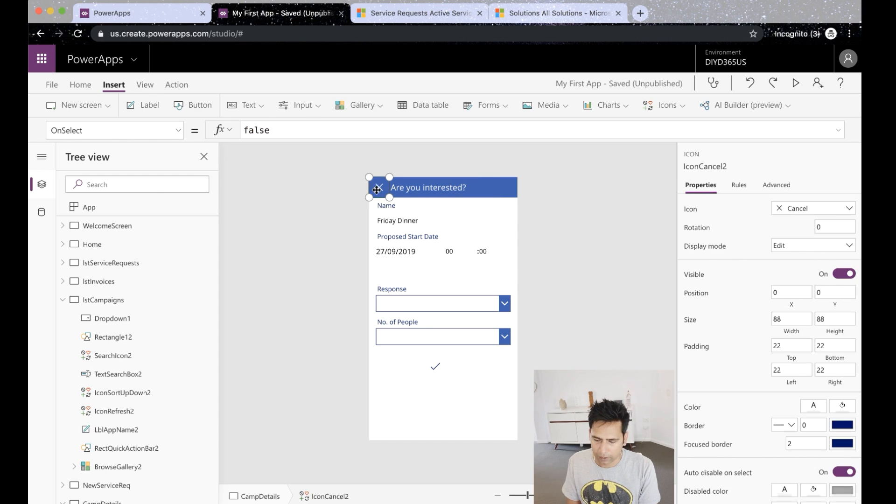
{"action": "double_click", "coordinate": [309, 131]}
{"action": "type", "text": "l"}
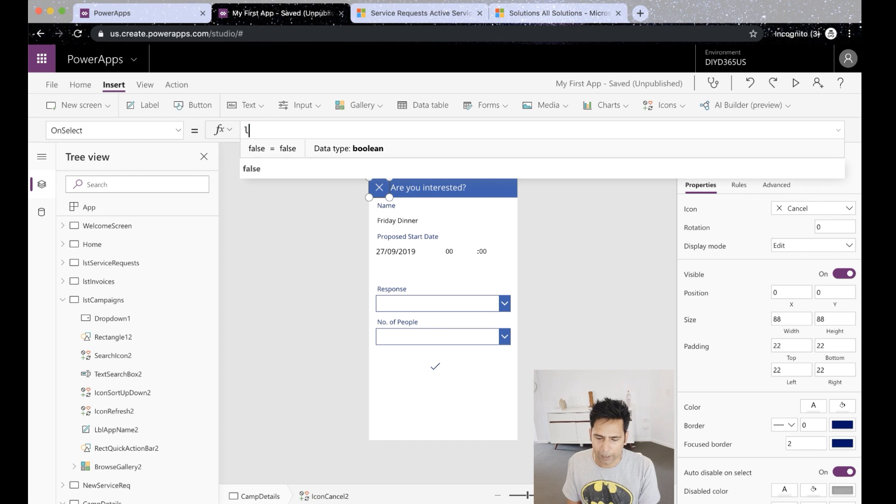
{"action": "type", "text": "stC"}
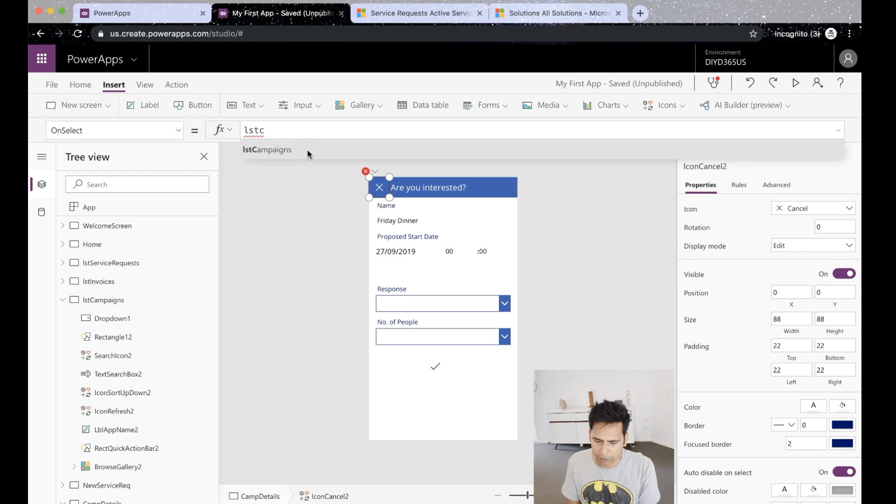
{"action": "left_click", "coordinate": [307, 149]}
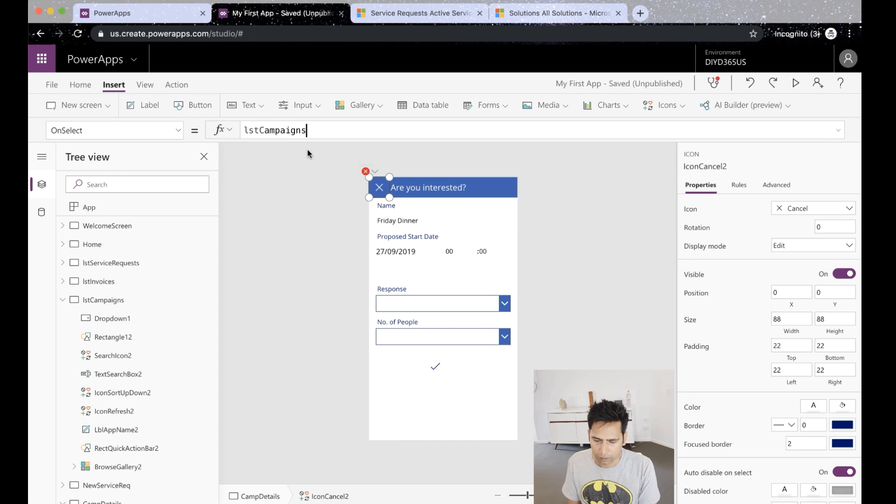
{"action": "left_click", "coordinate": [243, 130]}
{"action": "type", "text": "Navigat"}
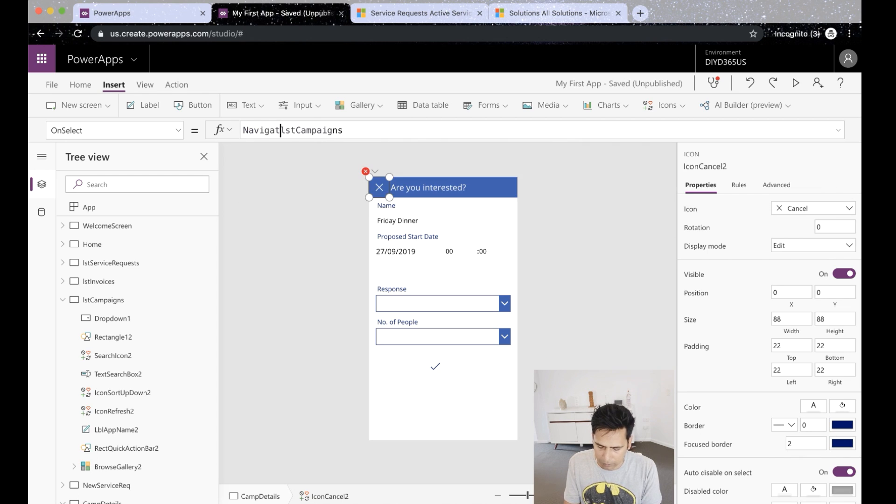
{"action": "type", "text": "e("}
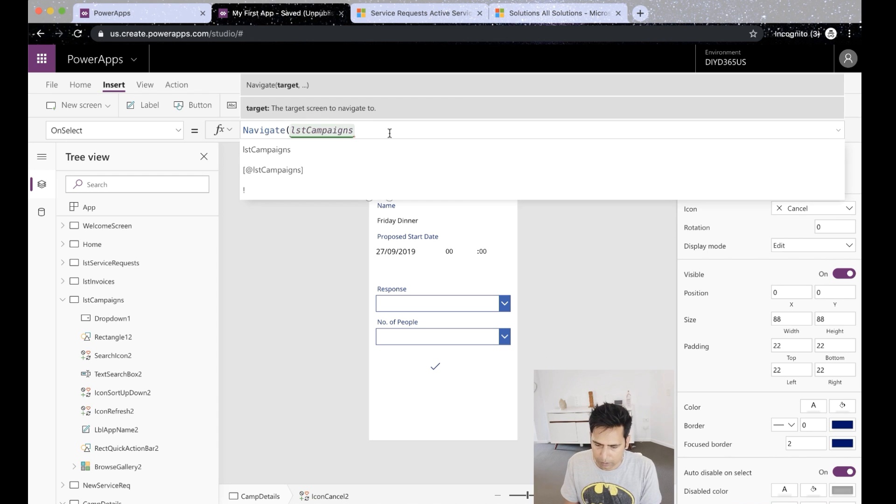
{"action": "type", "text": ")"}
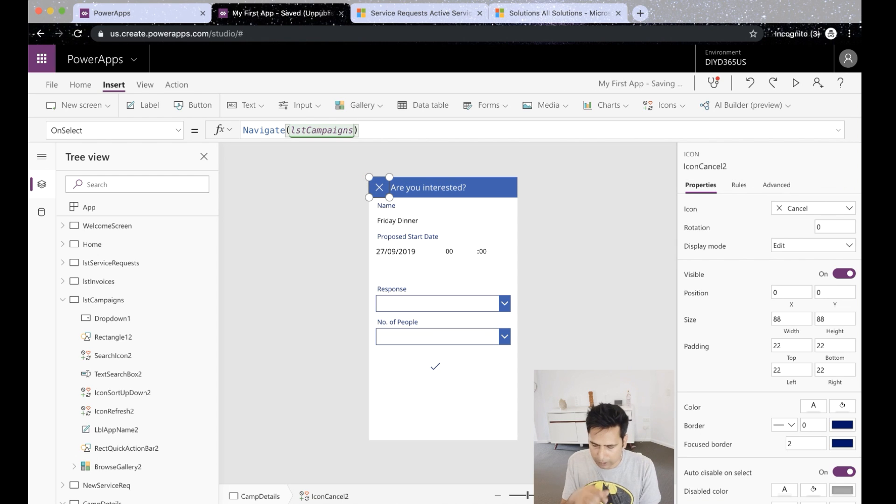
Shrink the response form to about 340 high so it ends above the check icon, and select that icon.
{"action": "left_click", "coordinate": [433, 367]}
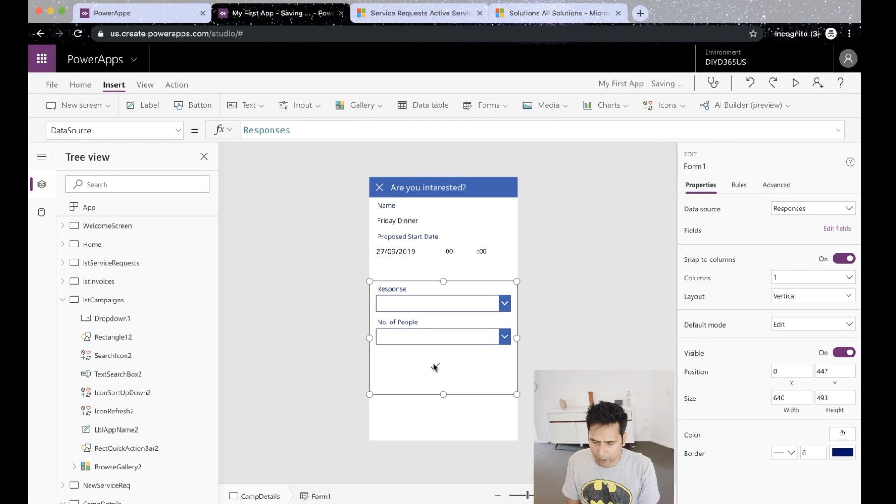
{"action": "left_click", "coordinate": [444, 414]}
{"action": "left_click", "coordinate": [435, 369]}
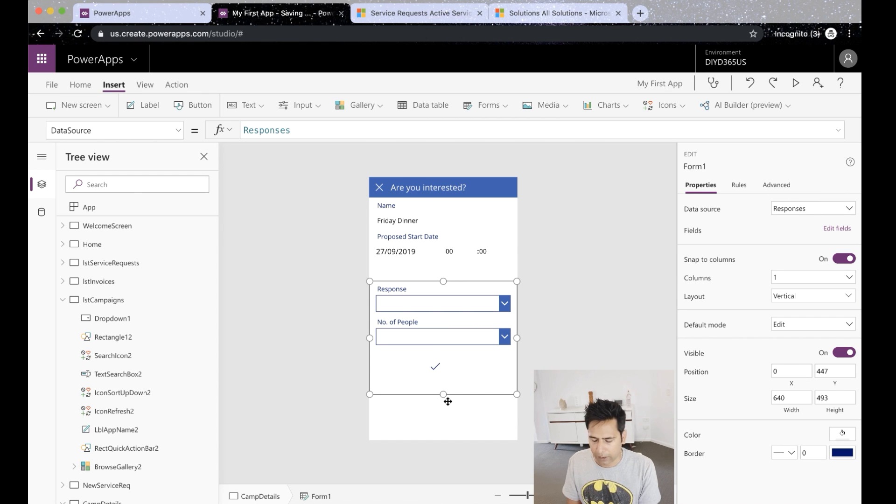
{"action": "left_click_drag", "start_coordinate": [443, 394], "coordinate": [439, 360]}
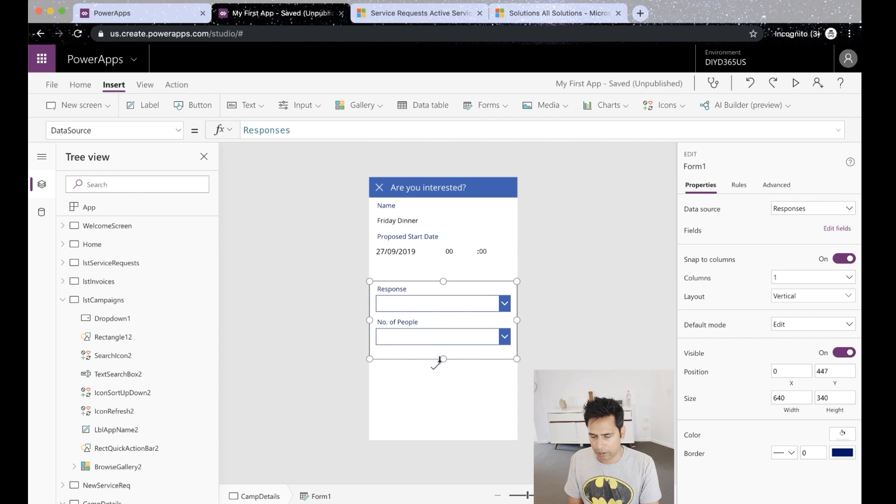
{"action": "left_click", "coordinate": [436, 367]}
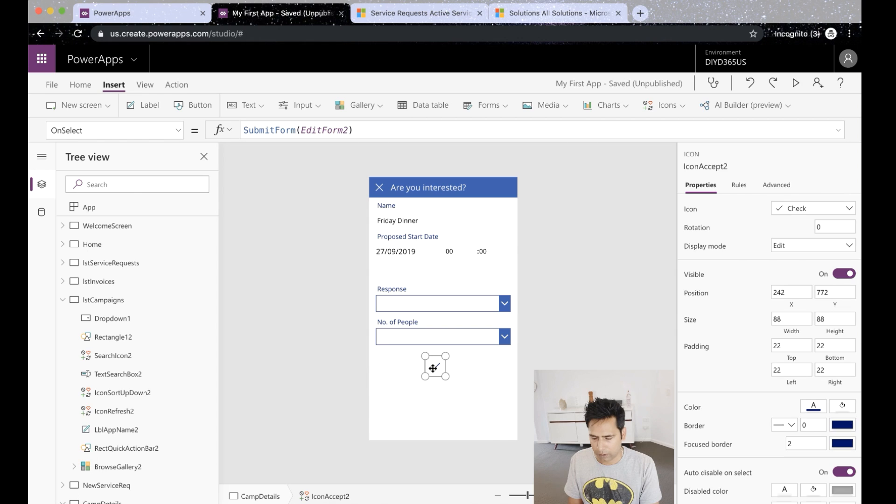
Rename the EditForm2 form on the CampDetails screen as Response and inspect the check icon's OnSelect formula.
{"action": "left_click", "coordinate": [469, 328]}
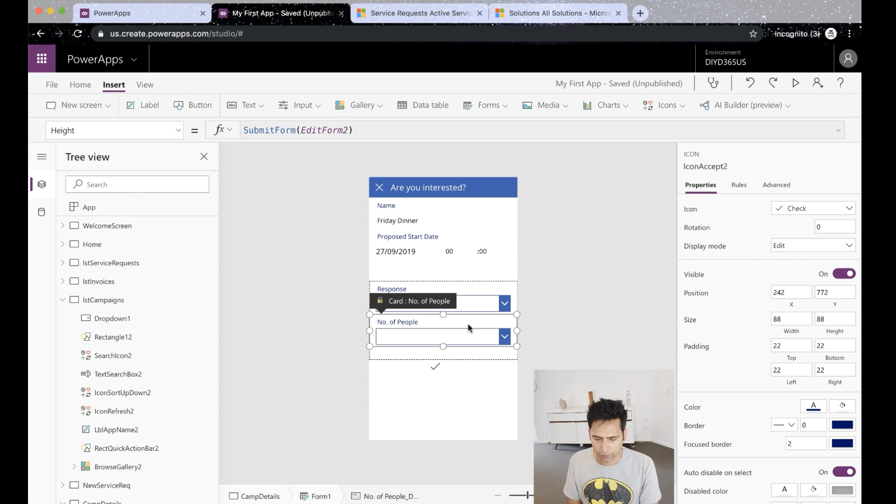
{"action": "left_click", "coordinate": [492, 358]}
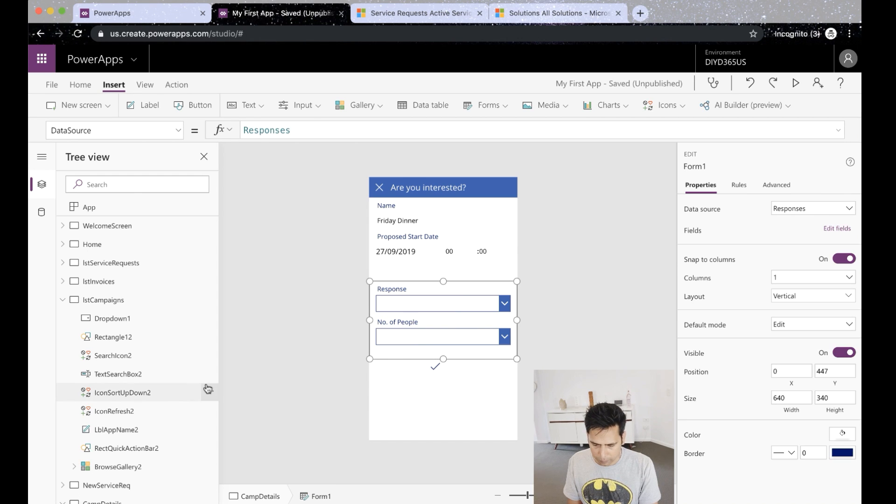
{"action": "scroll", "coordinate": [150, 371], "scroll_direction": "down", "scroll_amount": 1}
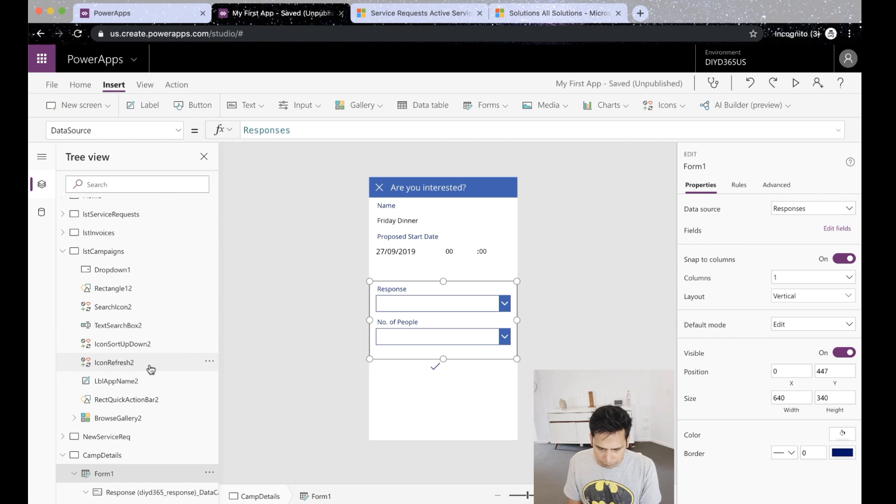
{"action": "scroll", "coordinate": [150, 369], "scroll_direction": "down", "scroll_amount": 3}
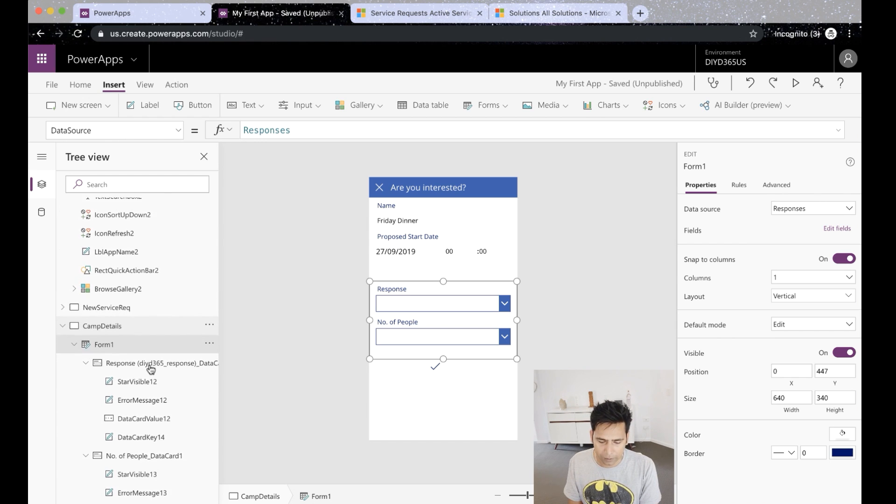
{"action": "scroll", "coordinate": [150, 369], "scroll_direction": "down", "scroll_amount": 3}
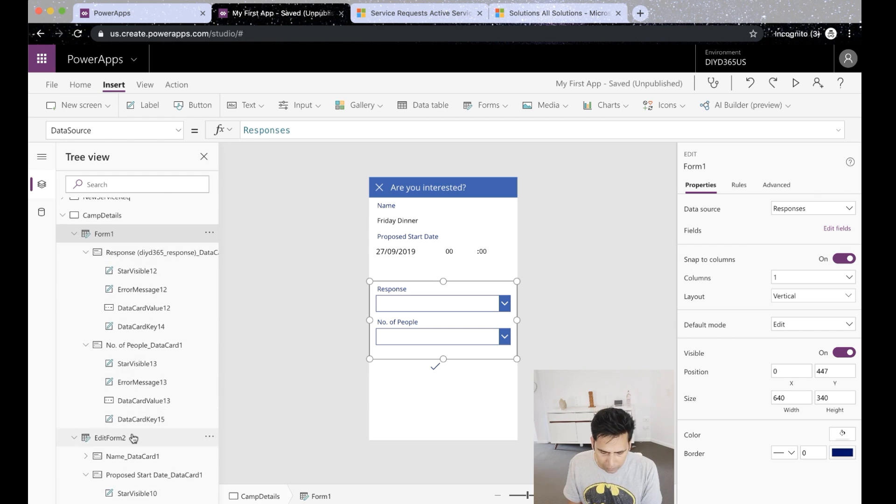
{"action": "left_click", "coordinate": [209, 436]}
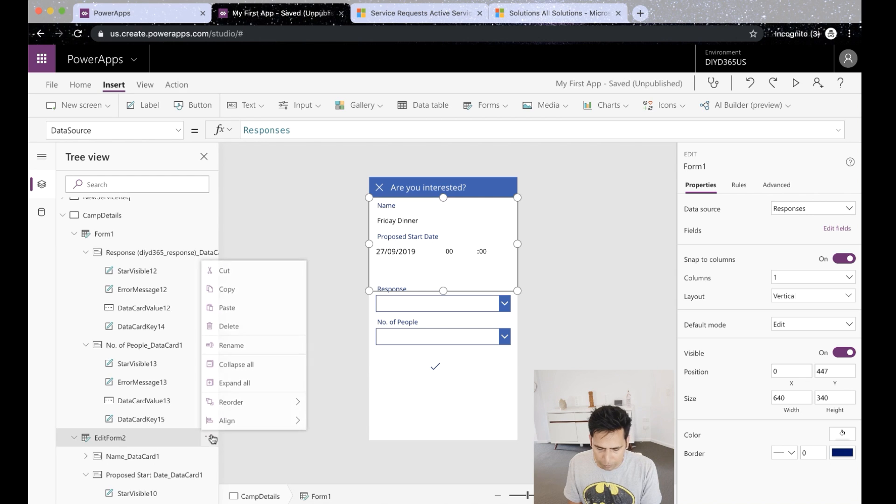
{"action": "left_click", "coordinate": [231, 344]}
{"action": "type", "text": "Response"}
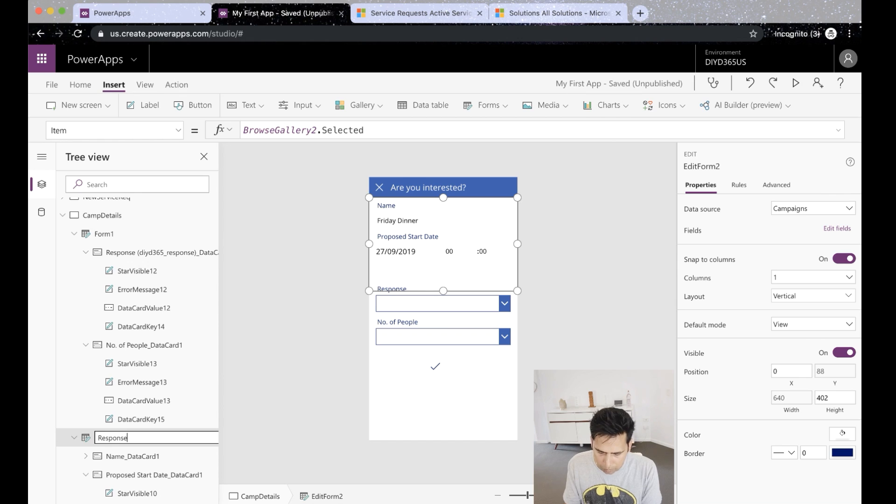
{"action": "left_click", "coordinate": [427, 432]}
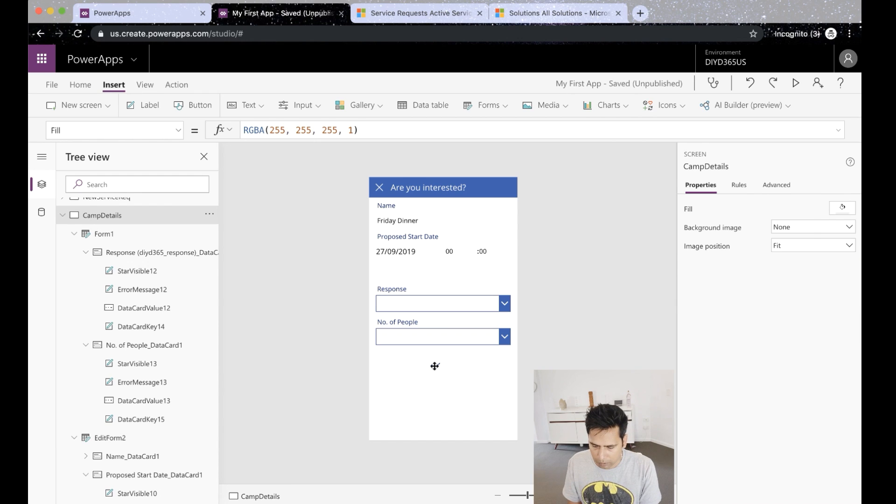
{"action": "left_click", "coordinate": [435, 366]}
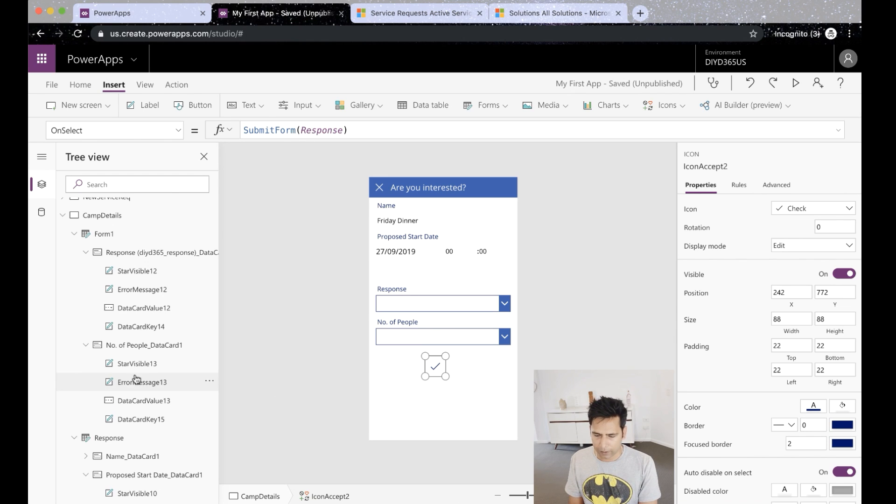
Collapse the Response form and the CampDetails and lstCampaigns screens in the tree view.
{"action": "left_click", "coordinate": [74, 438]}
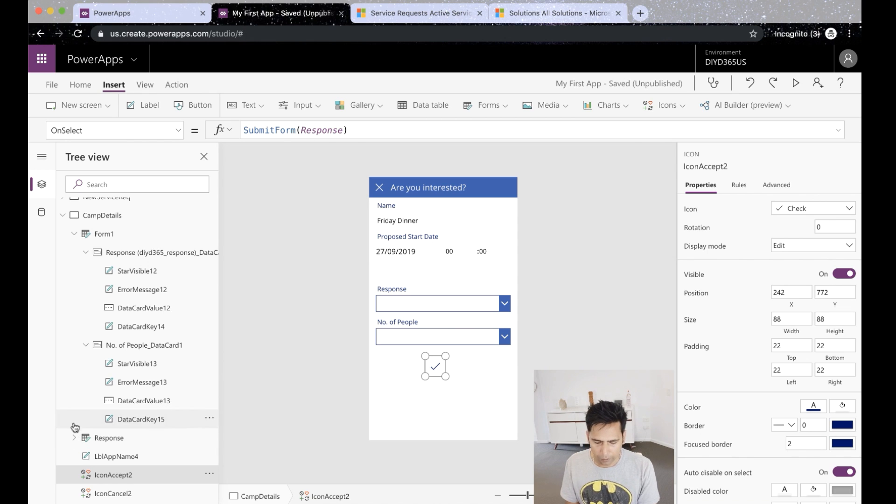
{"action": "left_click", "coordinate": [65, 216]}
{"action": "left_click", "coordinate": [63, 299]}
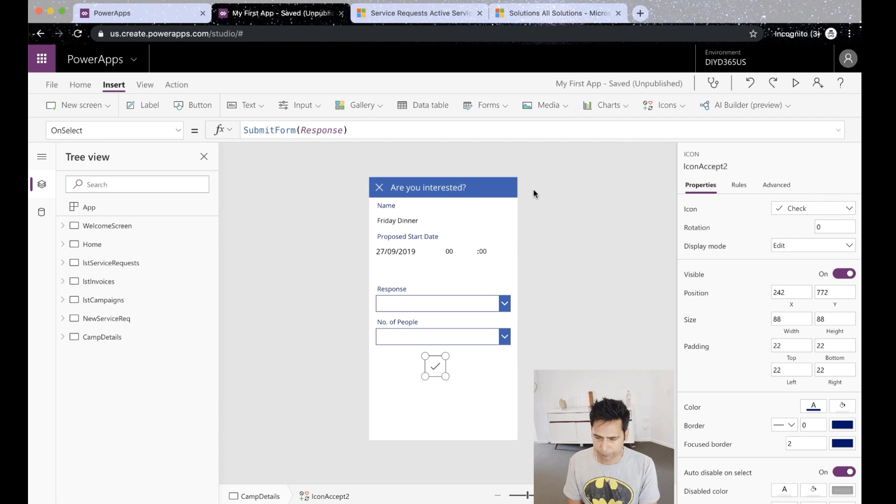
Preview the app from WelcomeScreen, go to Upcoming Payments and try opening the listed payment's details, then end the preview.
{"action": "left_click", "coordinate": [119, 208]}
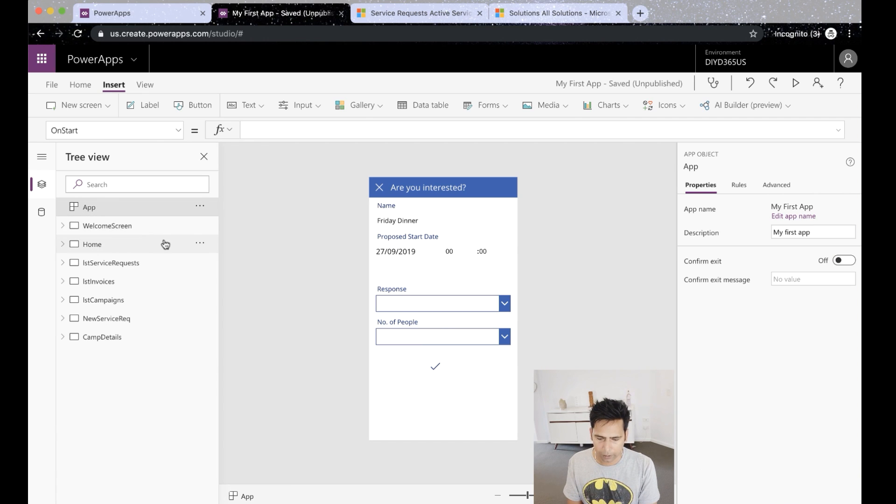
{"action": "left_click", "coordinate": [129, 230]}
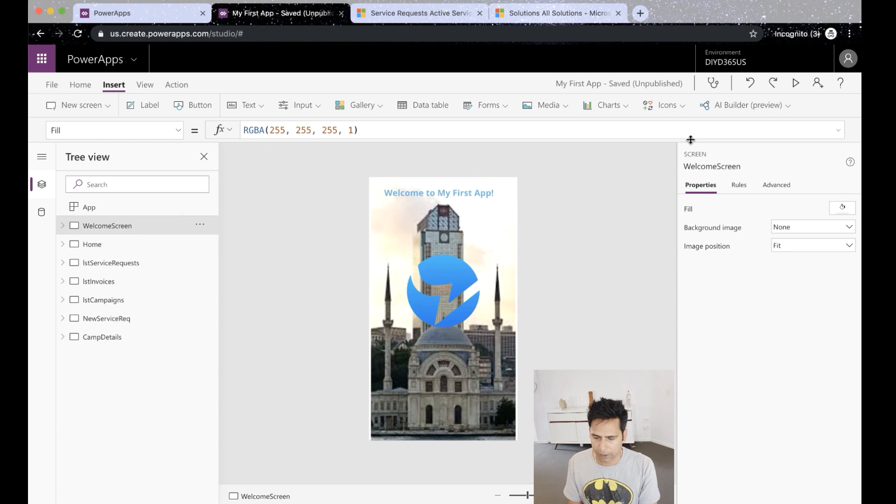
{"action": "left_click", "coordinate": [797, 84]}
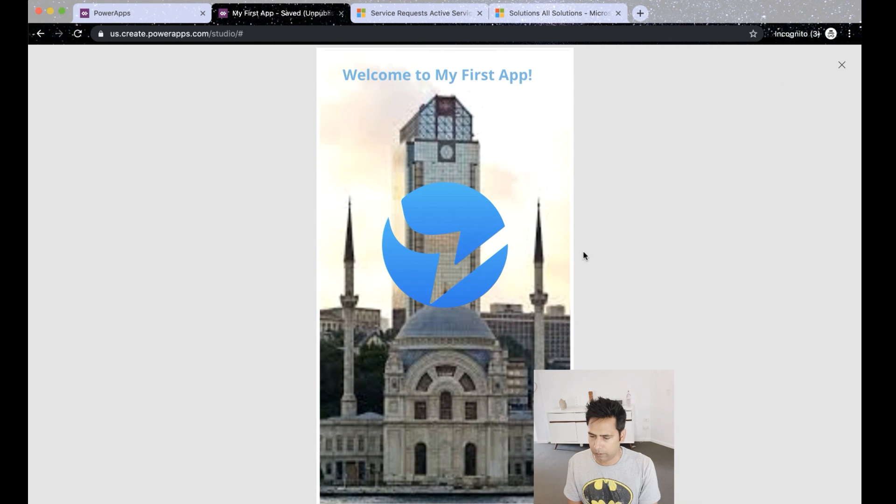
{"action": "left_click", "coordinate": [438, 251]}
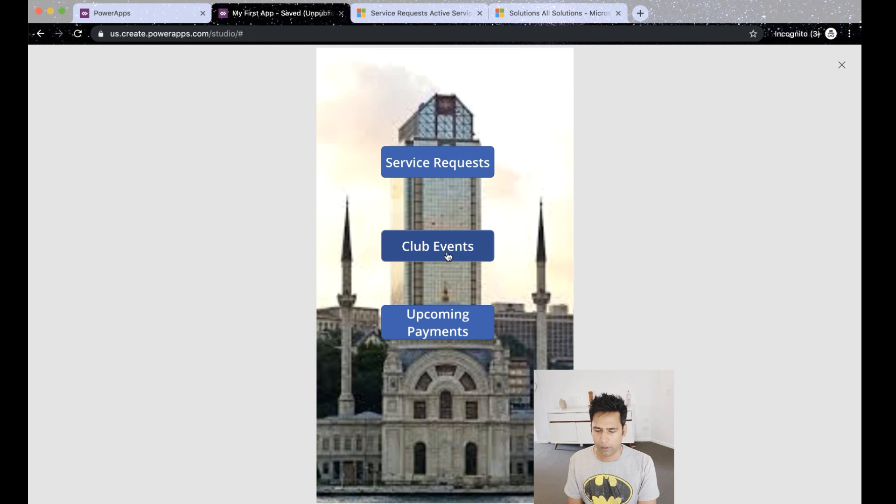
{"action": "left_click", "coordinate": [441, 317]}
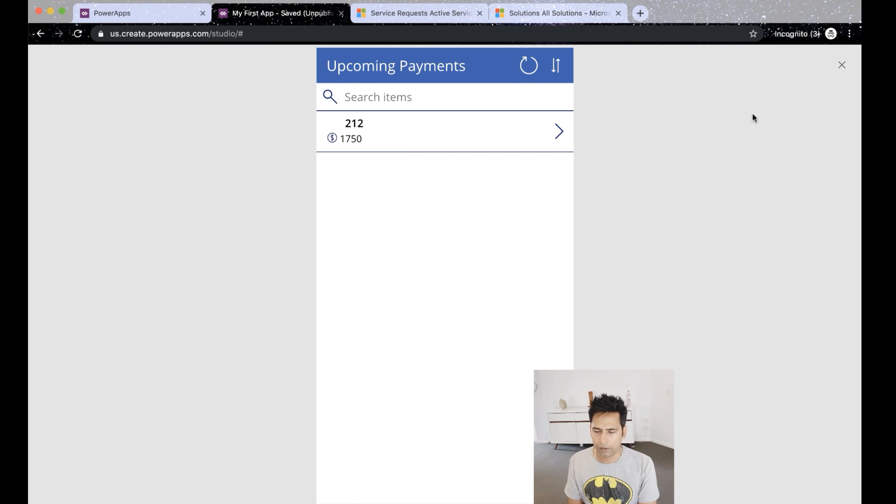
{"action": "left_click", "coordinate": [561, 137]}
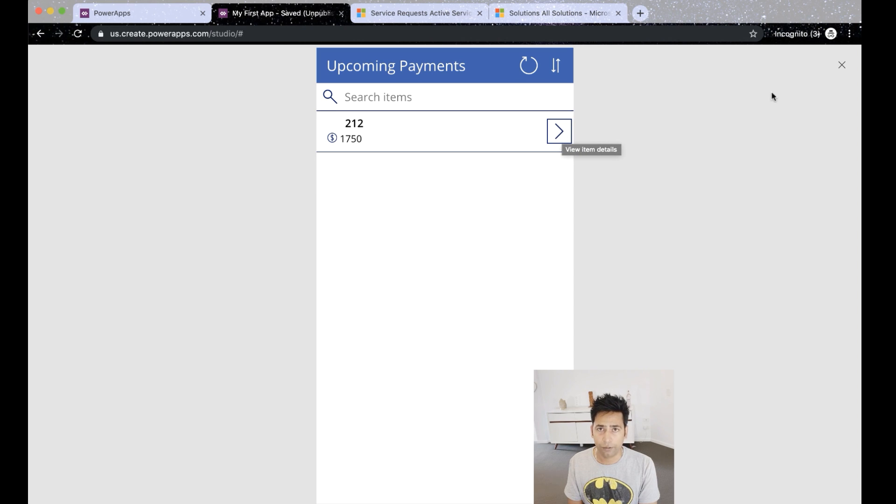
{"action": "left_click", "coordinate": [842, 65]}
{"action": "left_click", "coordinate": [560, 321]}
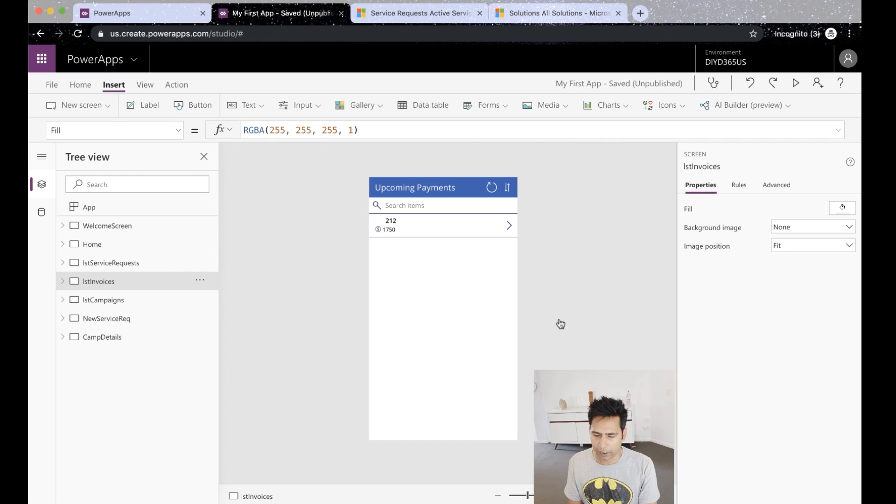
Preview the app from WelcomeScreen again, filter Club Events to Property 2, try opening BBQ Saturday and end the preview.
{"action": "left_click", "coordinate": [133, 226]}
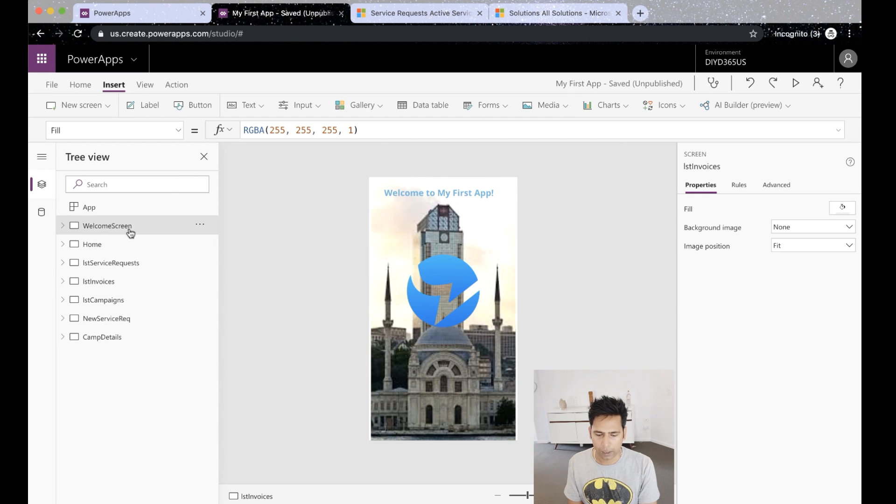
{"action": "left_click", "coordinate": [796, 83]}
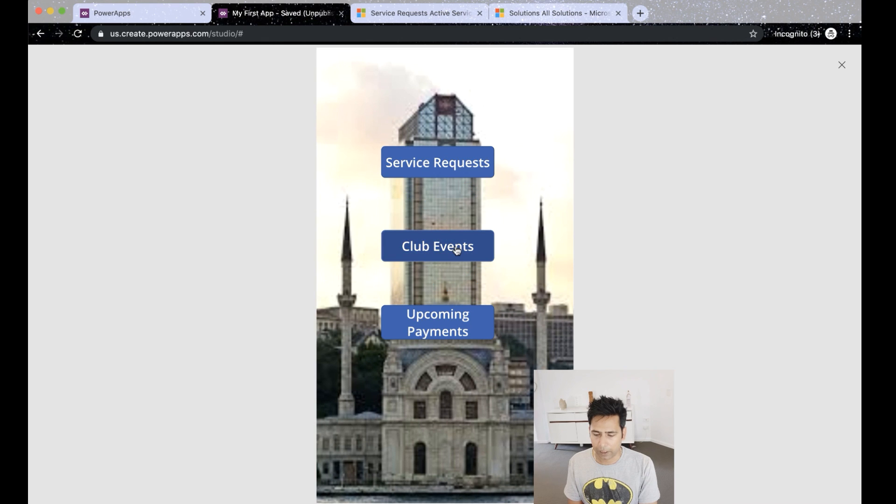
{"action": "left_click", "coordinate": [455, 250]}
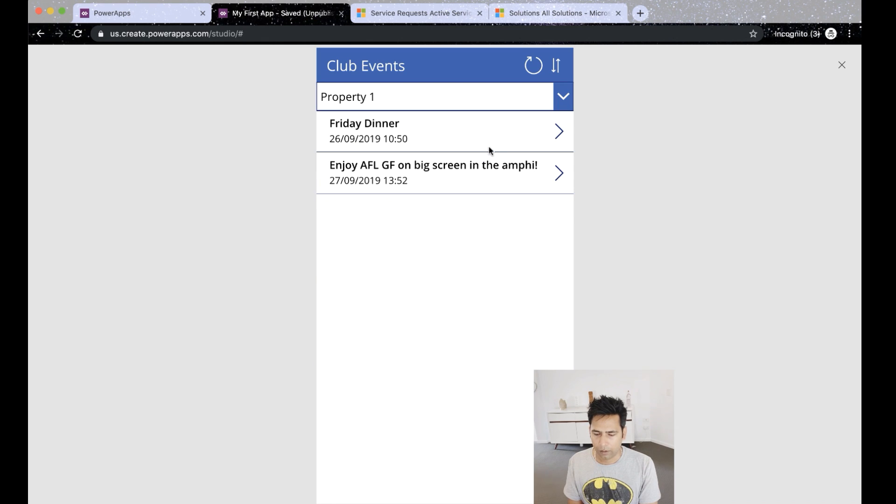
{"action": "left_click", "coordinate": [546, 97]}
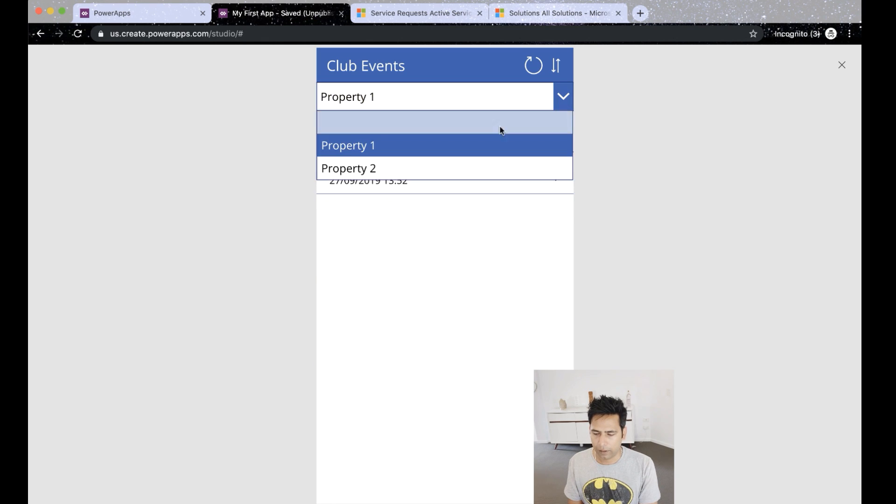
{"action": "left_click", "coordinate": [458, 163]}
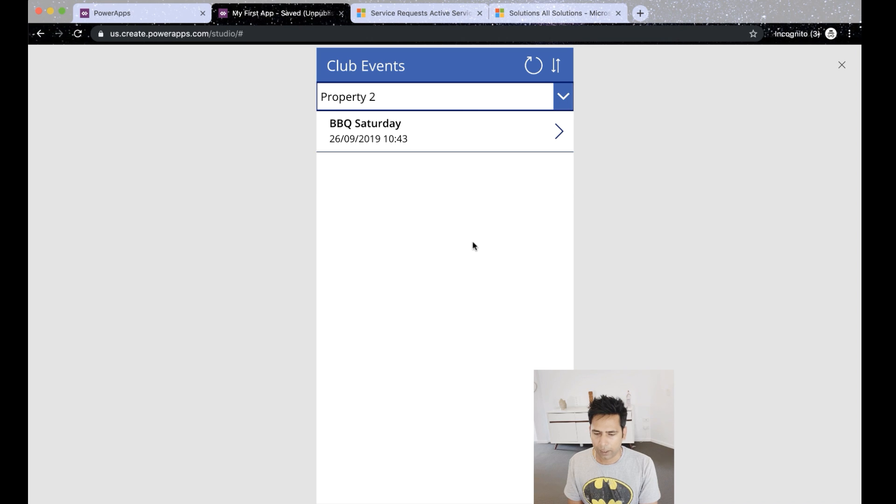
{"action": "left_click", "coordinate": [560, 134]}
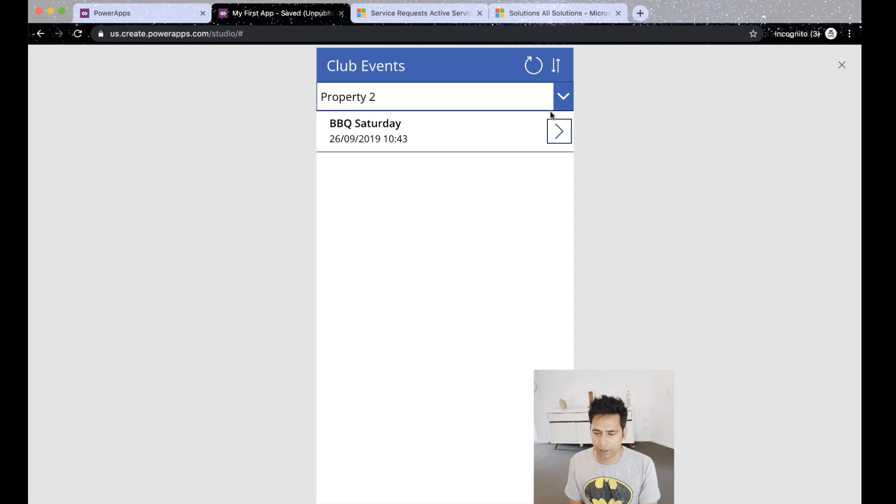
{"action": "left_click", "coordinate": [842, 66]}
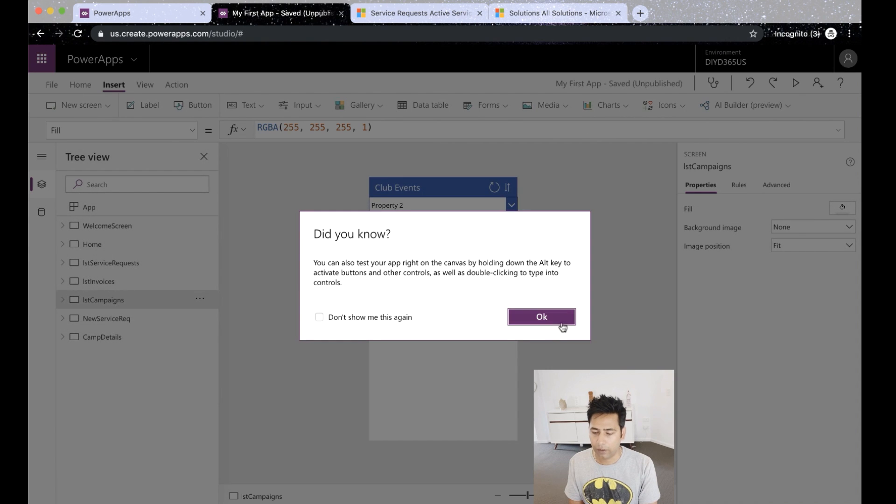
{"action": "left_click", "coordinate": [557, 319]}
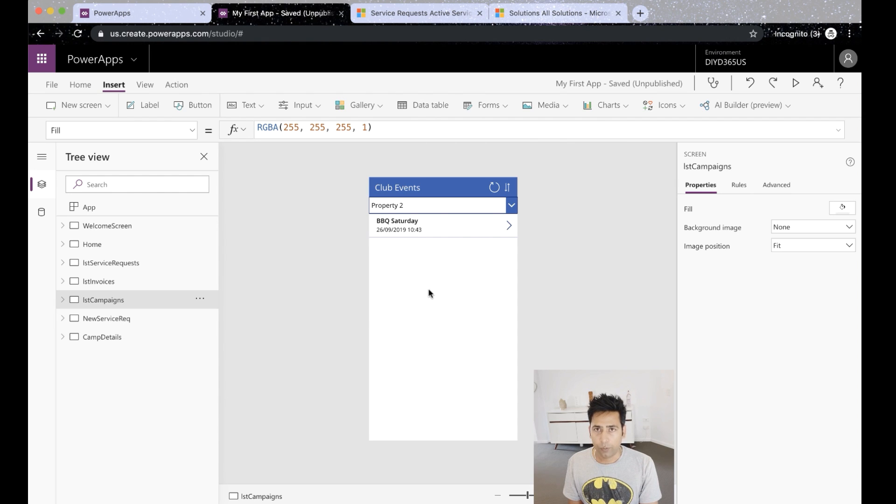
Add a white Home icon to the lstServiceRequests screen's header at X 0, Y 12, before the title.
{"action": "left_click", "coordinate": [173, 271]}
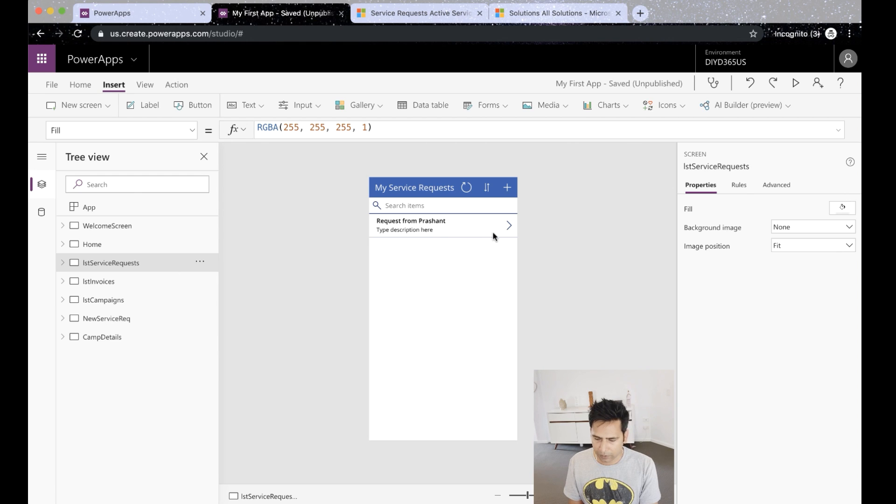
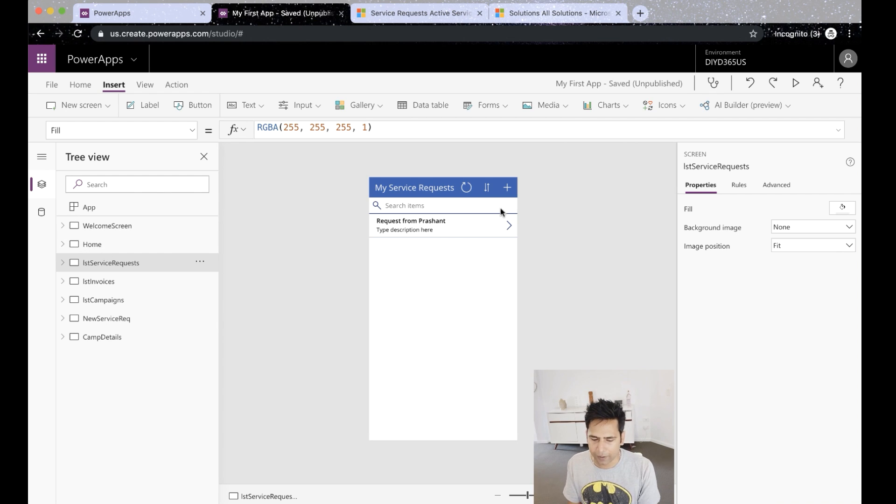
{"action": "left_click", "coordinate": [665, 105]}
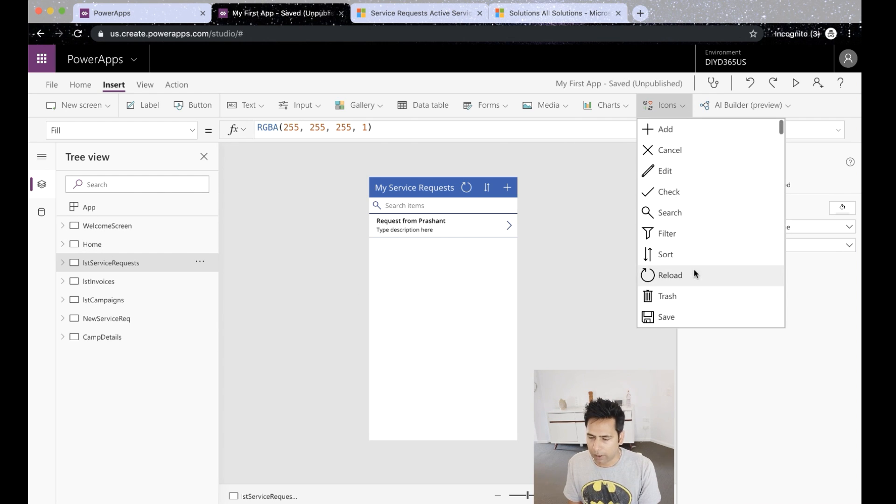
{"action": "scroll", "coordinate": [694, 268], "scroll_direction": "down", "scroll_amount": 3}
{"action": "scroll", "coordinate": [694, 271], "scroll_direction": "down", "scroll_amount": 6}
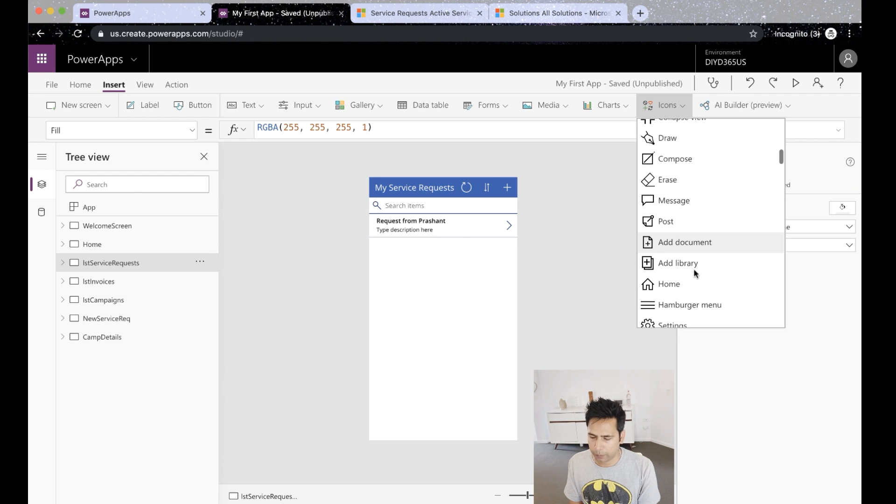
{"action": "left_click", "coordinate": [672, 257]}
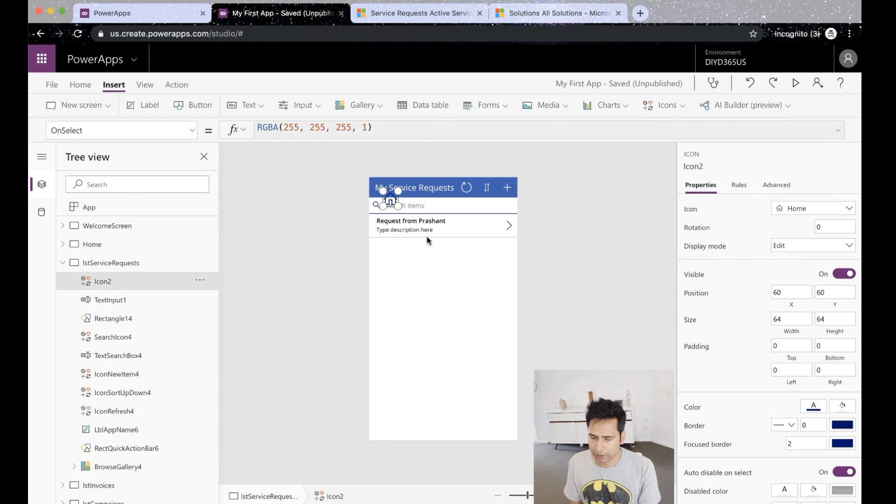
{"action": "left_click_drag", "start_coordinate": [390, 199], "coordinate": [376, 186]}
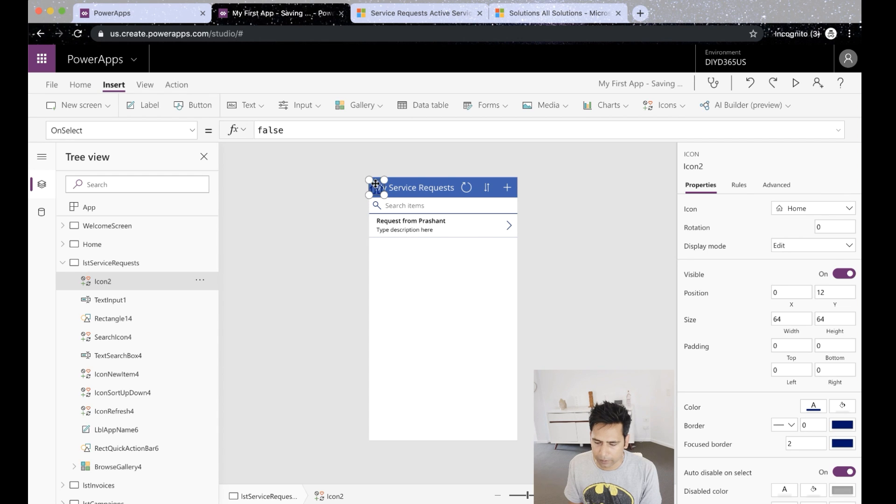
{"action": "left_click", "coordinate": [813, 407]}
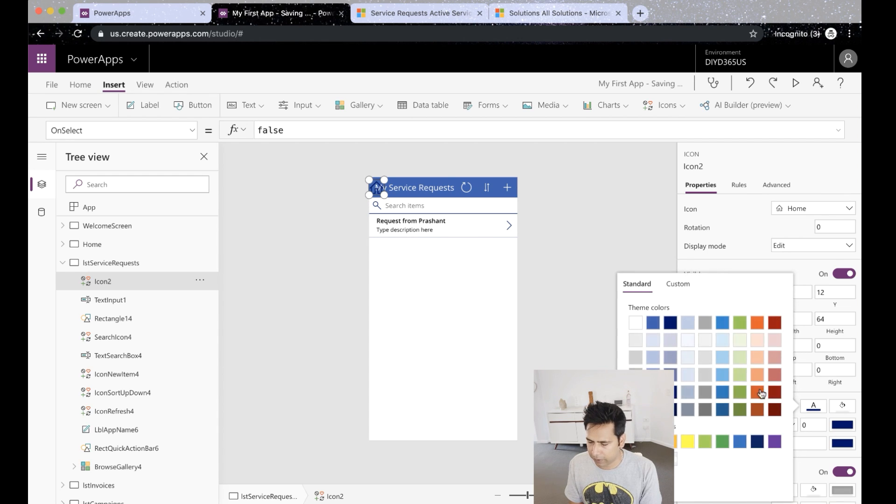
{"action": "left_click", "coordinate": [637, 323]}
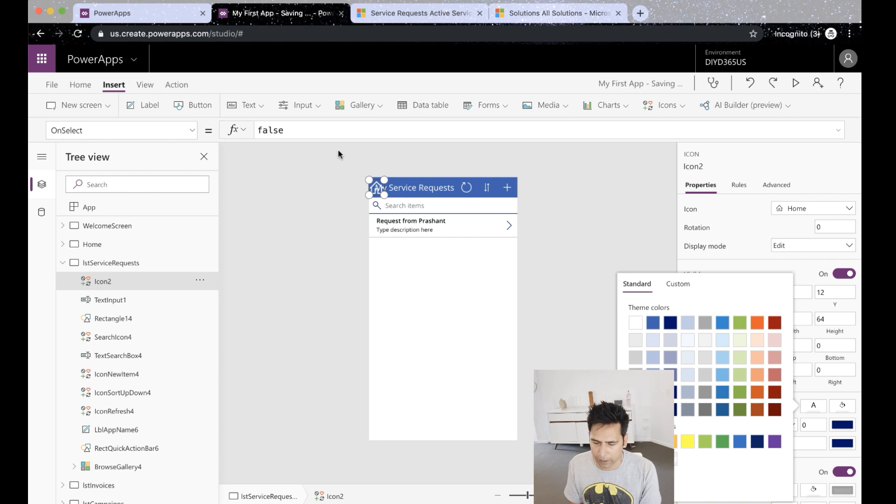
Set the OnSelect formula of the Home icon on lstServiceRequests to Navigate(Home).
{"action": "left_click", "coordinate": [289, 130]}
{"action": "double_click", "coordinate": [275, 130]}
{"action": "type", "text": "N"}
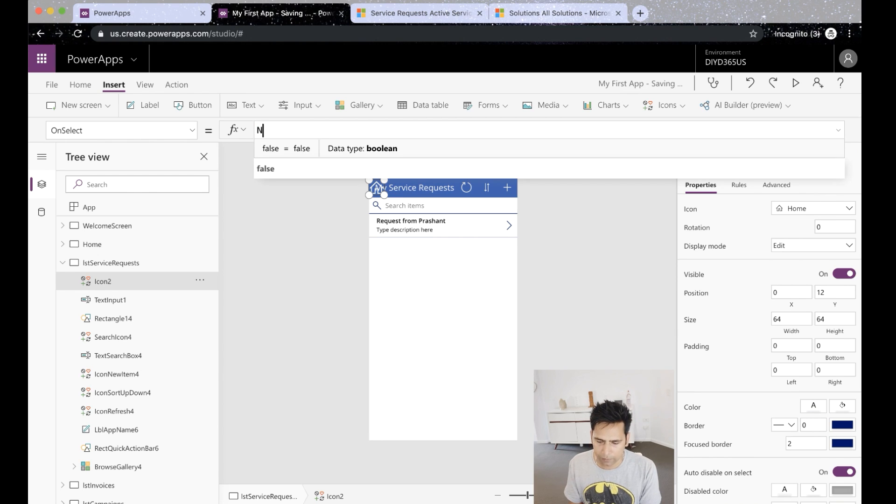
{"action": "type", "text": "avigate"}
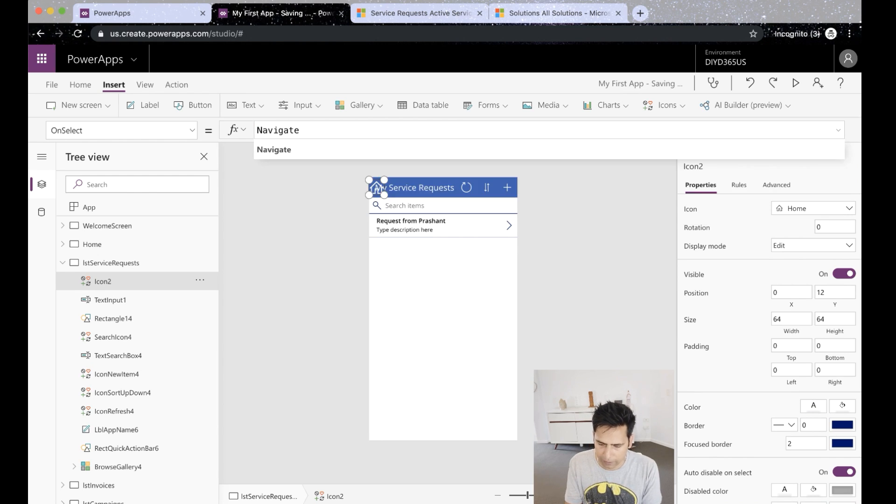
{"action": "type", "text": "(h"}
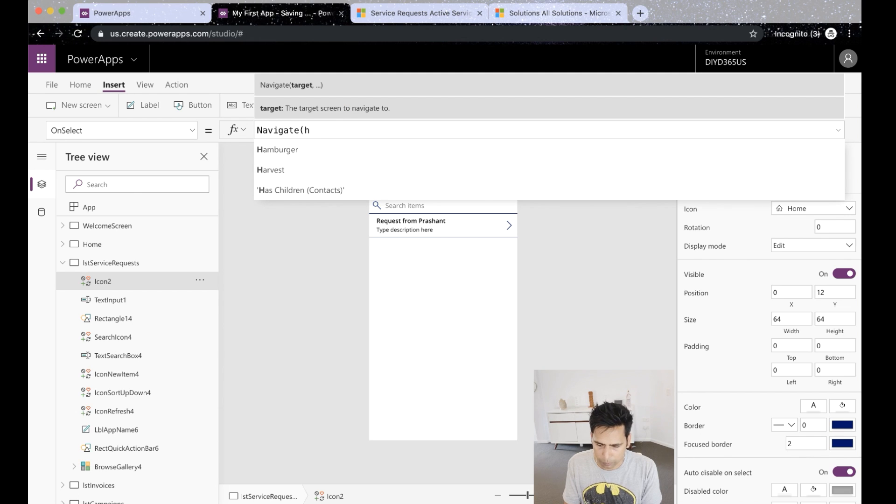
{"action": "type", "text": "ome)"}
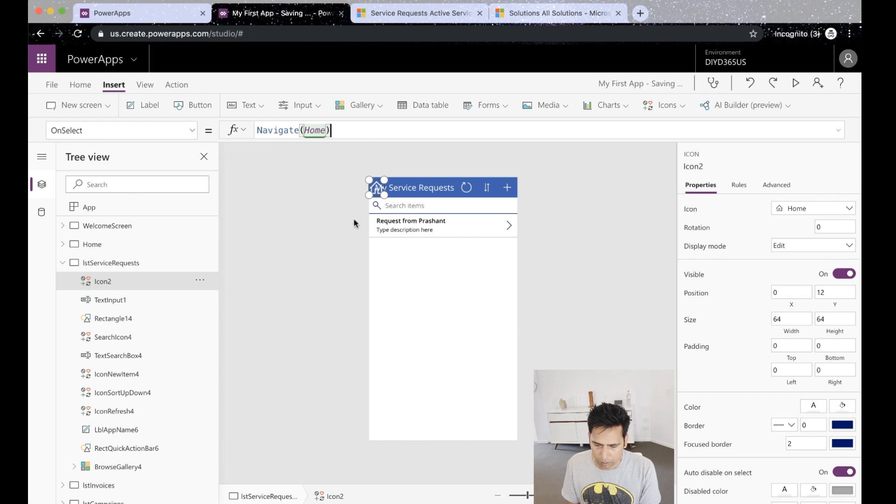
{"action": "left_click", "coordinate": [424, 311]}
Narrow the My Service Requests title from its left edge so it starts just after the Home icon.
{"action": "left_click", "coordinate": [374, 188]}
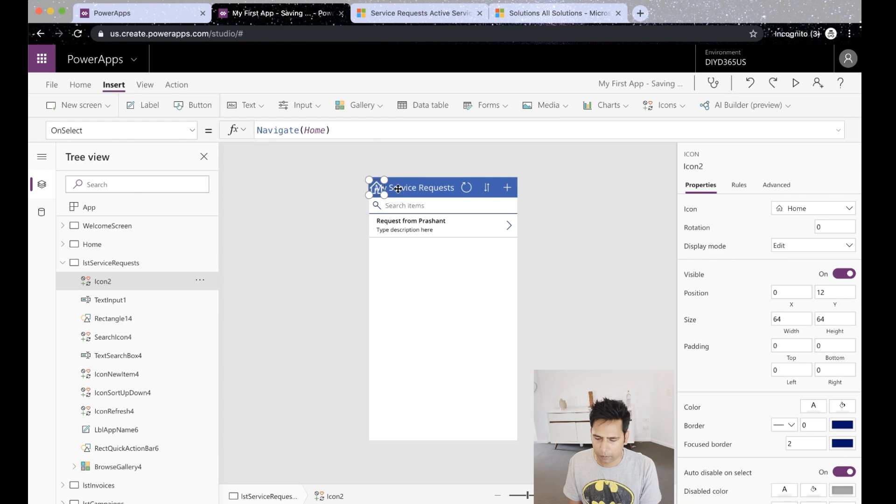
{"action": "left_click", "coordinate": [394, 188]}
{"action": "left_click_drag", "start_coordinate": [374, 196], "coordinate": [388, 197]}
Copy the Home icon into the lstInvoices header and narrow the Upcoming Payments title to X 71, width 393, beside it.
{"action": "left_click", "coordinate": [376, 190]}
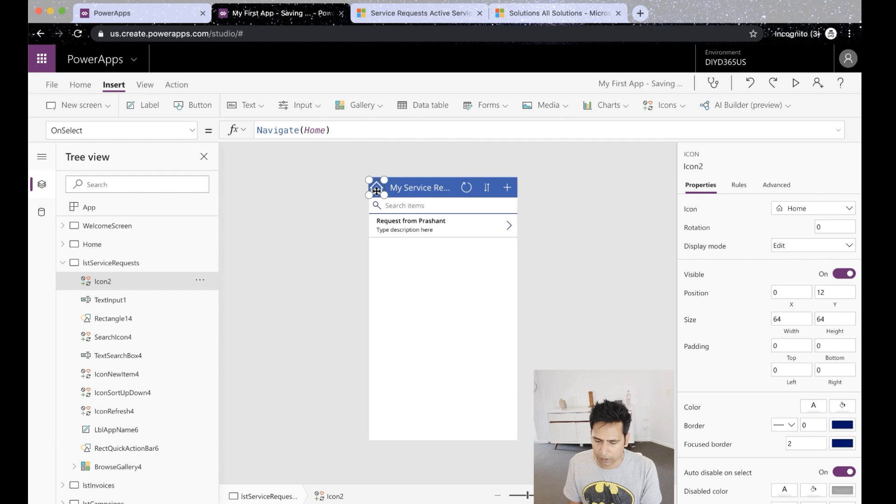
{"action": "left_click", "coordinate": [65, 263]}
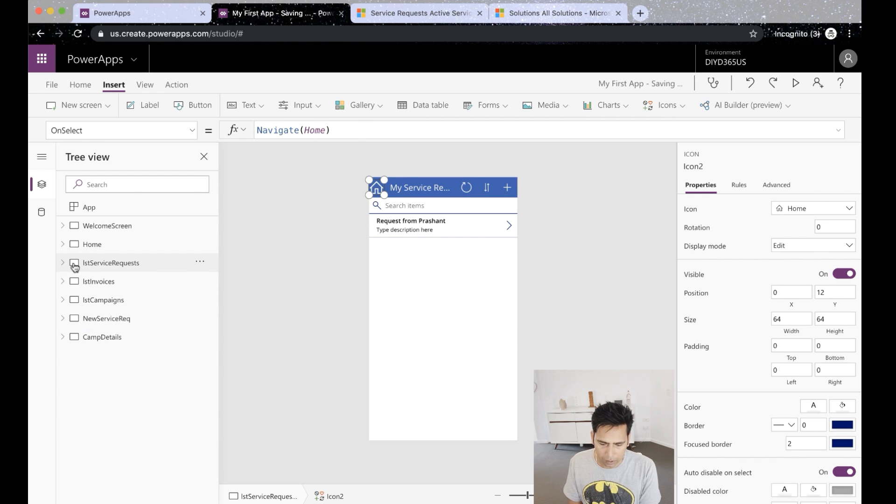
{"action": "left_click", "coordinate": [99, 285]}
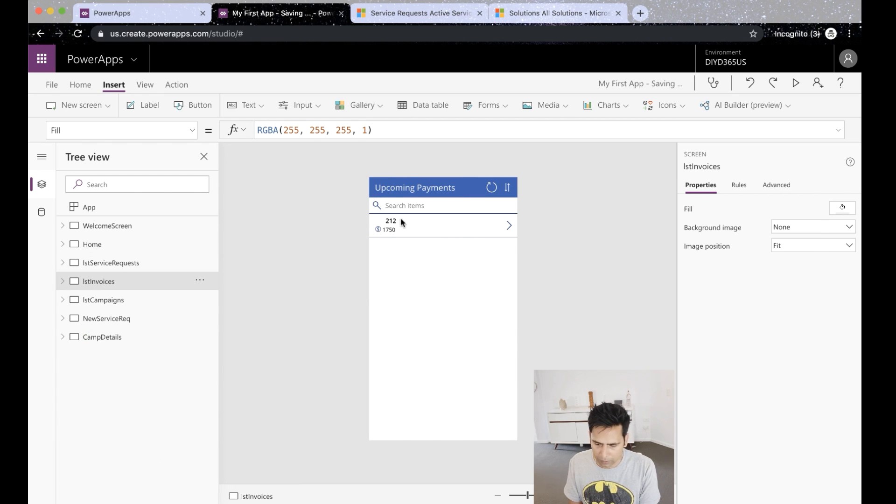
{"action": "key", "text": "ctrl+v"}
{"action": "mouse_move", "coordinate": [394, 187]}
{"action": "left_mouse_down"}
{"action": "mouse_move", "coordinate": [376, 186]}
{"action": "mouse_move", "coordinate": [386, 196]}
{"action": "left_mouse_up"}
{"action": "left_click", "coordinate": [376, 195]}
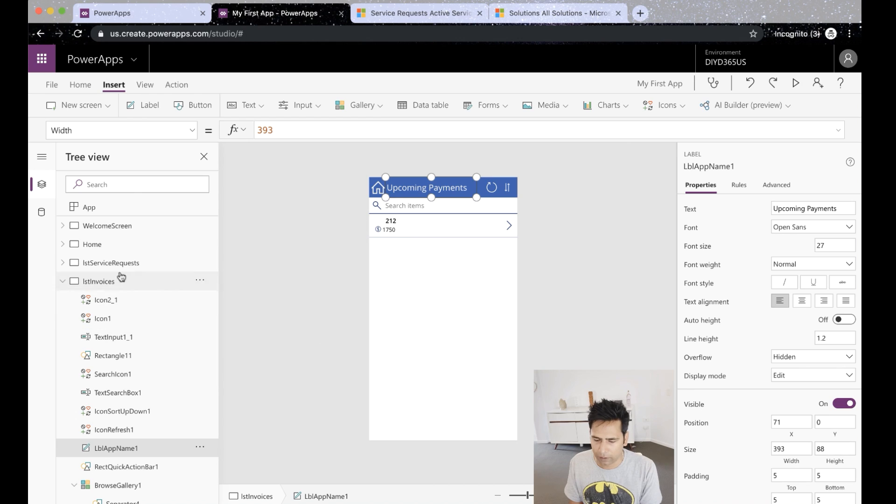
{"action": "left_click", "coordinate": [62, 281]}
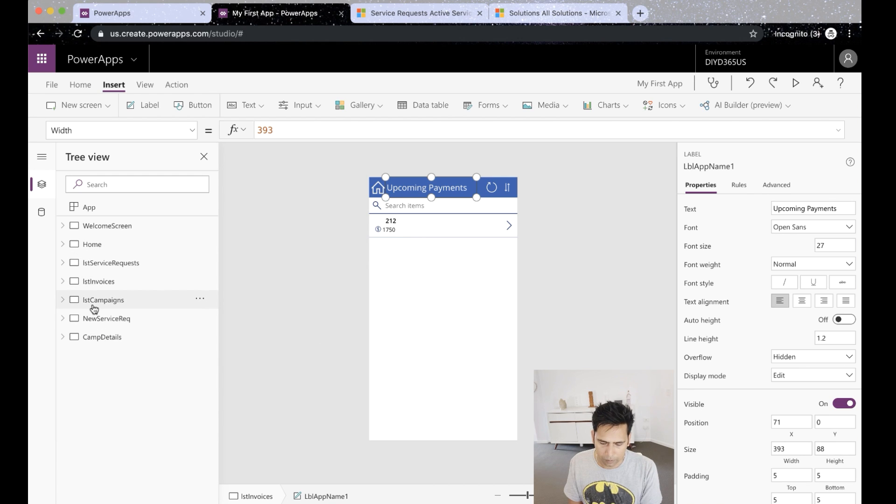
Paste the Home icon at the start of the lstCampaigns header and narrow the Club Events title to X 68, width 396.
{"action": "left_click", "coordinate": [93, 302]}
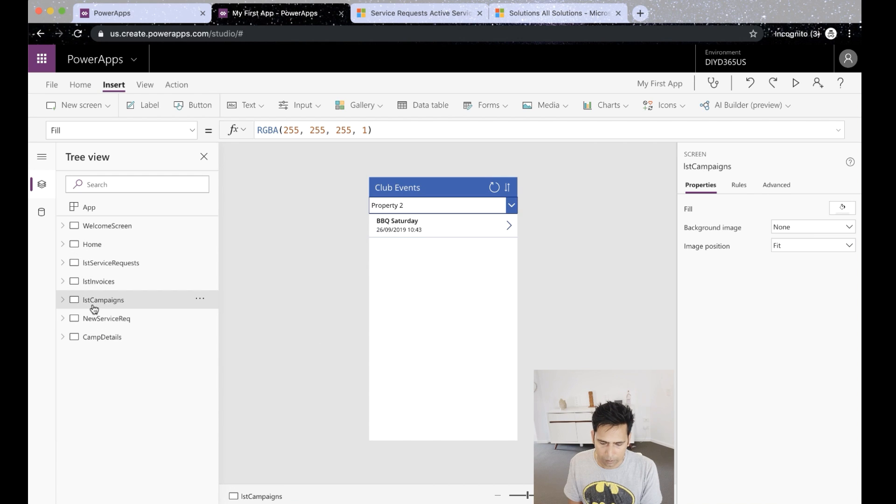
{"action": "left_click", "coordinate": [379, 192]}
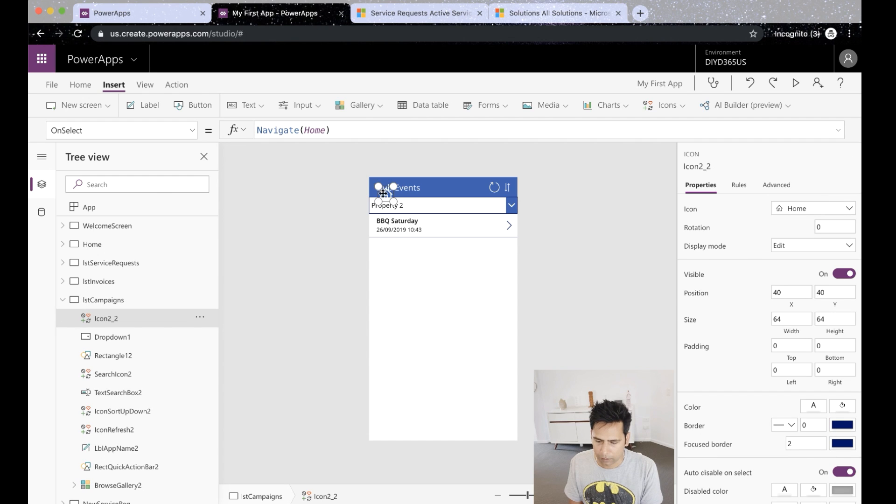
{"action": "left_click", "coordinate": [387, 191]}
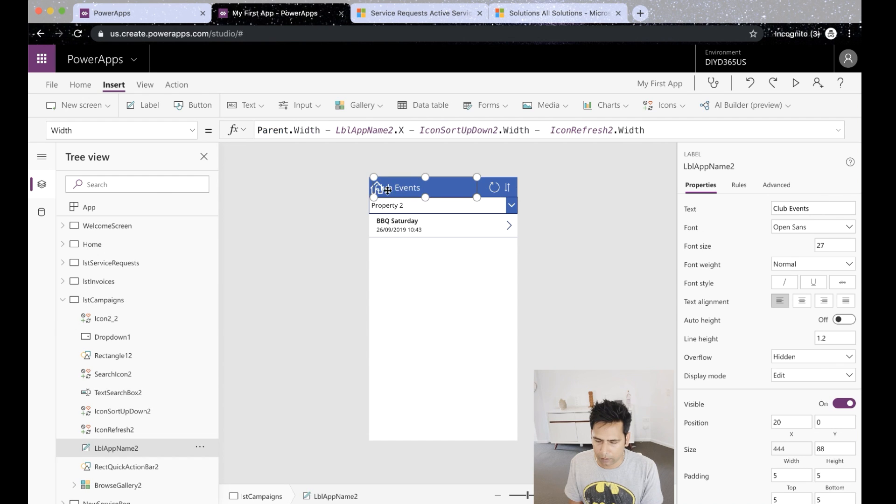
{"action": "mouse_move", "coordinate": [374, 197]}
{"action": "left_mouse_down"}
{"action": "mouse_move", "coordinate": [412, 197]}
{"action": "mouse_move", "coordinate": [385, 198]}
{"action": "left_mouse_up"}
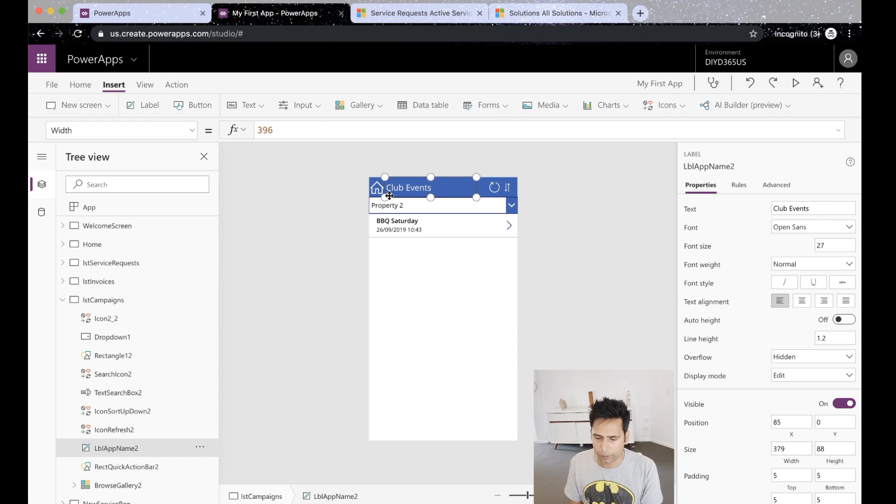
{"action": "left_click", "coordinate": [63, 299]}
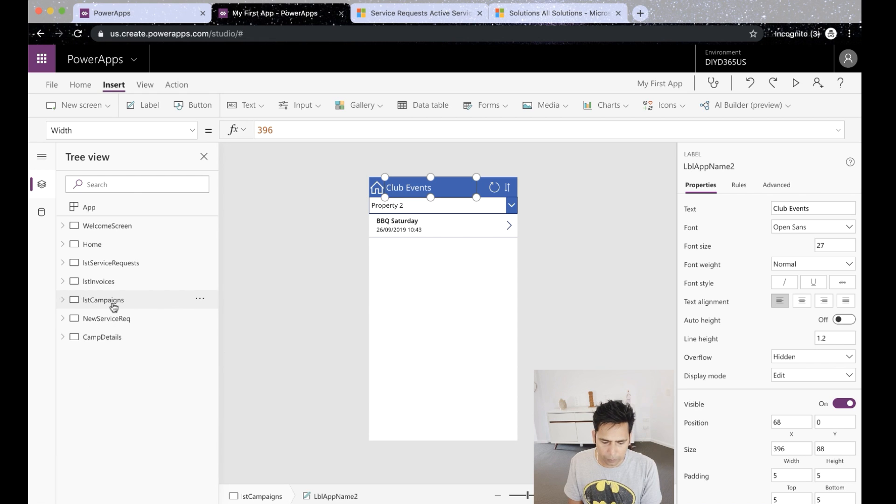
Paste the Home icon into the NewServiceReq header at X 472, Y 12, between the title and the check mark.
{"action": "left_click", "coordinate": [87, 318]}
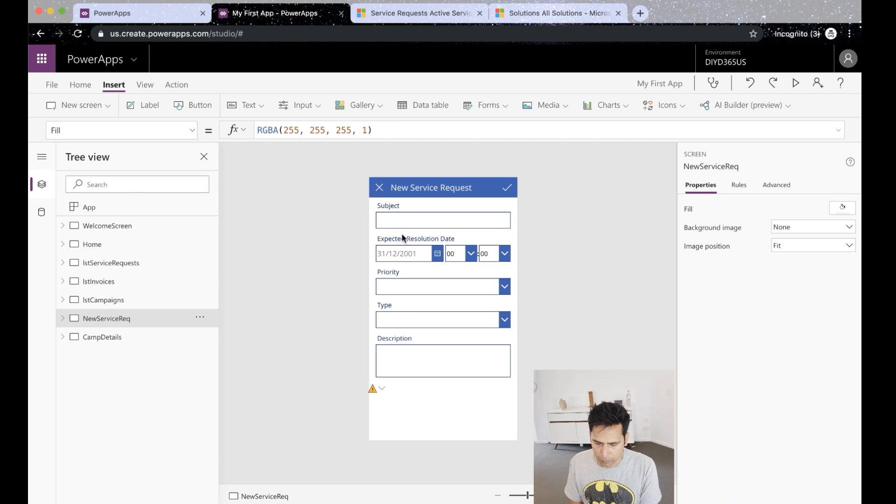
{"action": "left_click", "coordinate": [380, 187]}
{"action": "left_click_drag", "start_coordinate": [380, 187], "coordinate": [487, 188]}
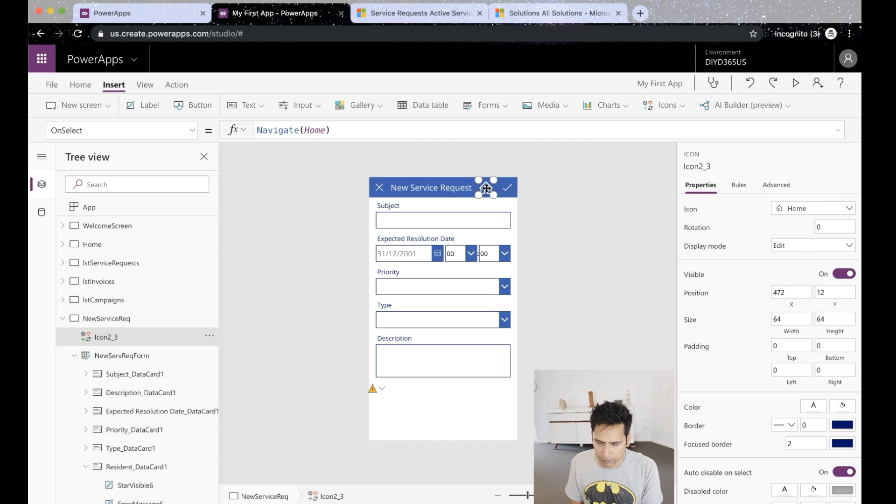
{"action": "left_click", "coordinate": [63, 319]}
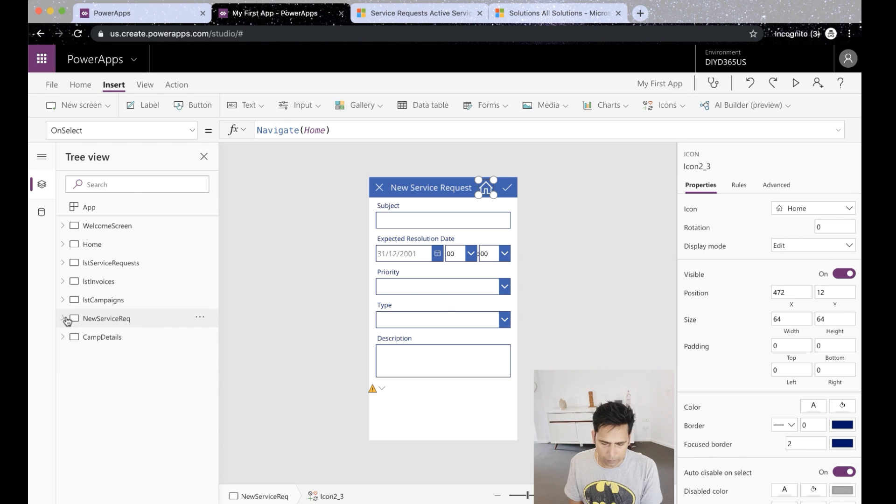
Paste the Home icon into the CampDetails header at X 530, Y 12, after the title.
{"action": "left_click", "coordinate": [96, 339]}
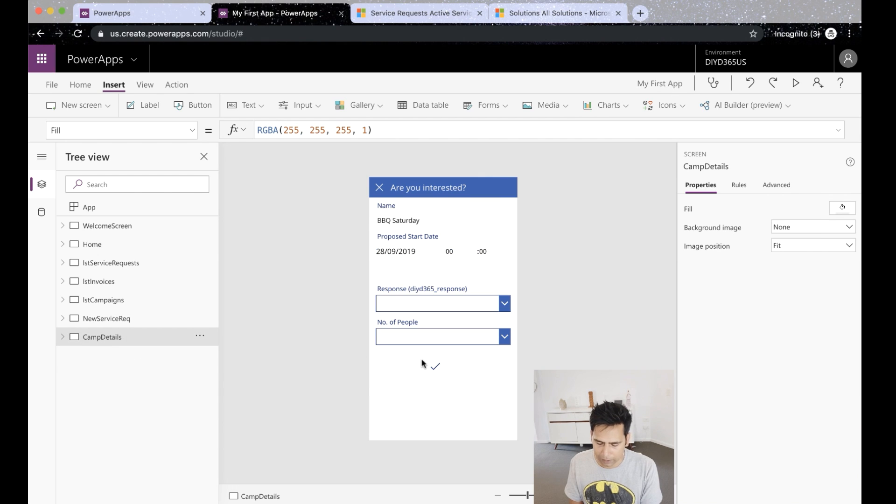
{"action": "key", "text": "ctrl+v"}
{"action": "left_click_drag", "start_coordinate": [390, 189], "coordinate": [498, 190]}
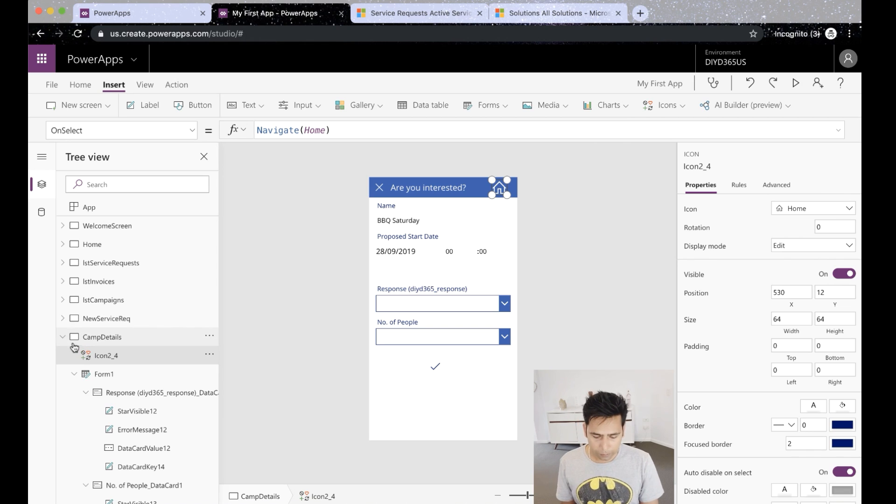
Set the OnSelect formula of the lstCampaigns gallery's next arrow to Select(Parent);Navigate(CampDetails).
{"action": "left_click", "coordinate": [111, 298]}
{"action": "left_click", "coordinate": [503, 229]}
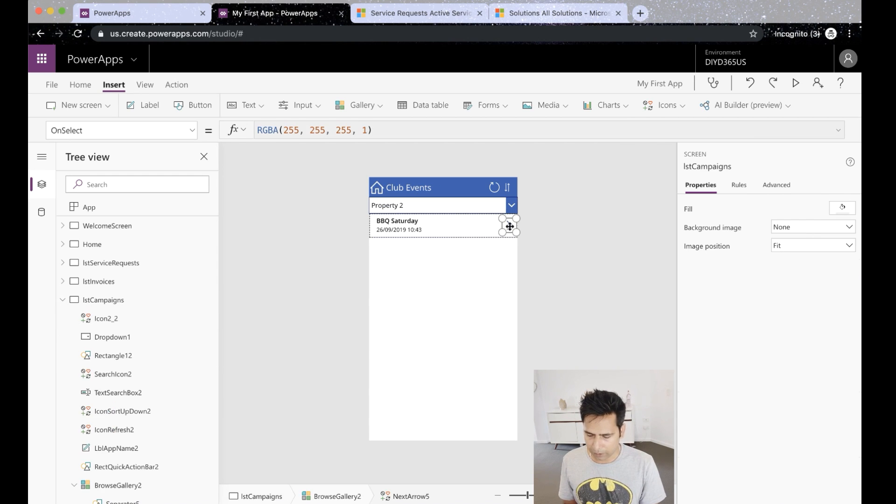
{"action": "left_click", "coordinate": [342, 132]}
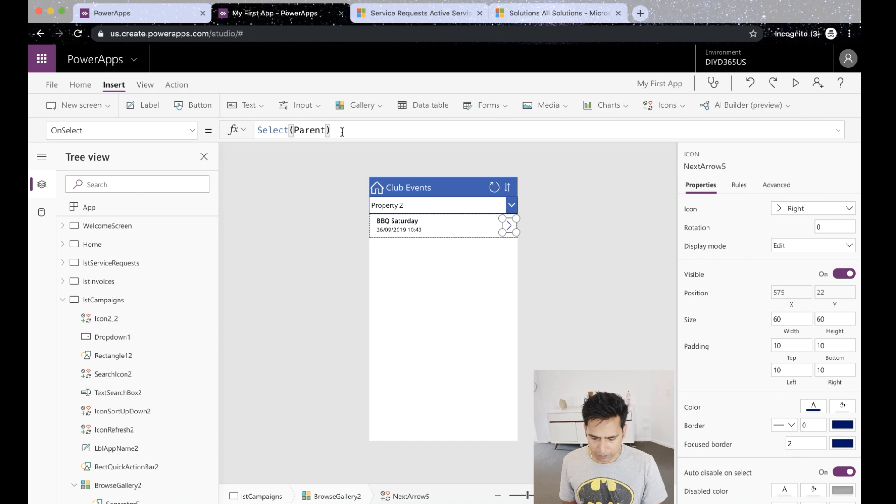
{"action": "left_click", "coordinate": [413, 284]}
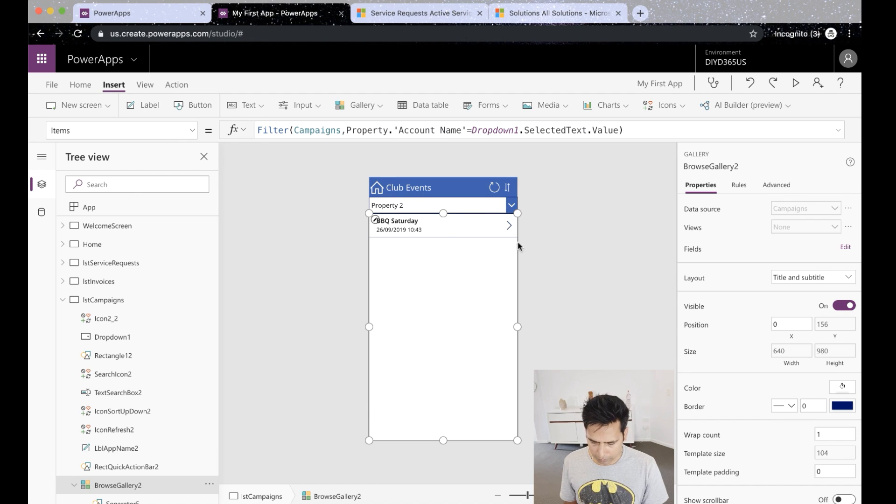
{"action": "left_click", "coordinate": [508, 226]}
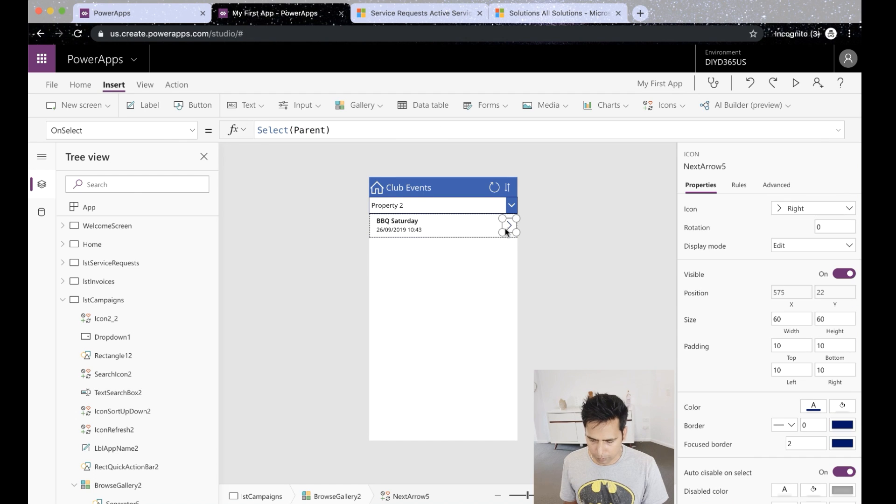
{"action": "left_click", "coordinate": [358, 131]}
{"action": "type", "text": "'"}
{"action": "key", "text": "BackSpace"}
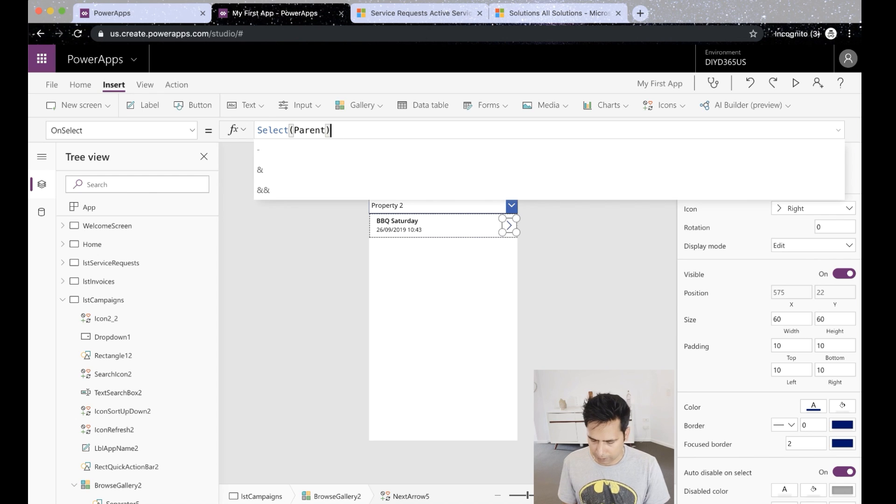
{"action": "type", "text": ";Navi"}
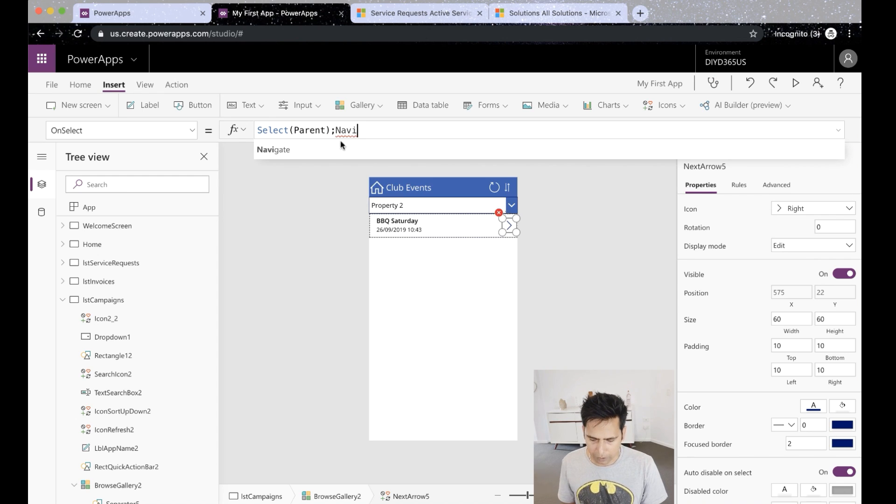
{"action": "type", "text": "gate(Camp"}
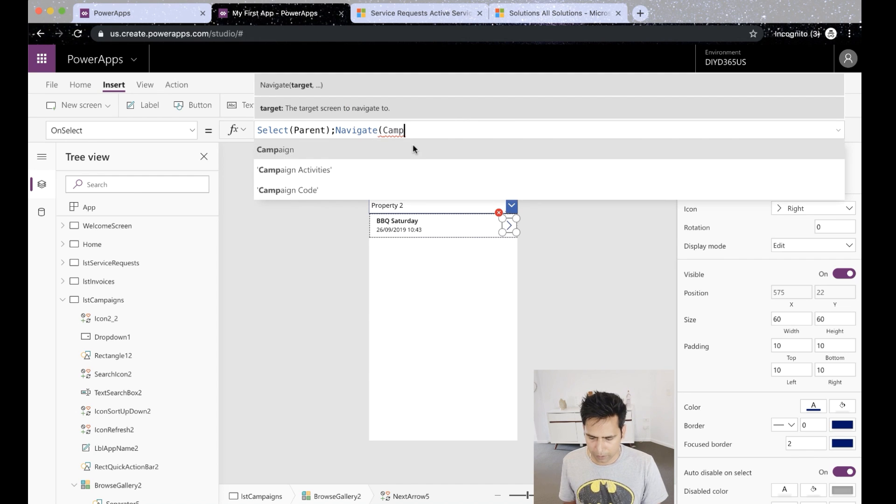
{"action": "scroll", "coordinate": [412, 146], "scroll_direction": "down", "scroll_amount": 2}
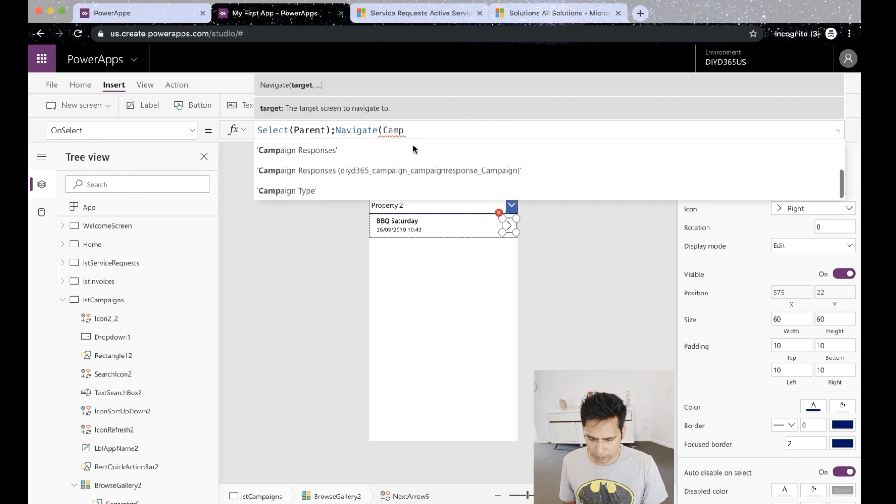
{"action": "scroll", "coordinate": [413, 148], "scroll_direction": "down", "scroll_amount": 4}
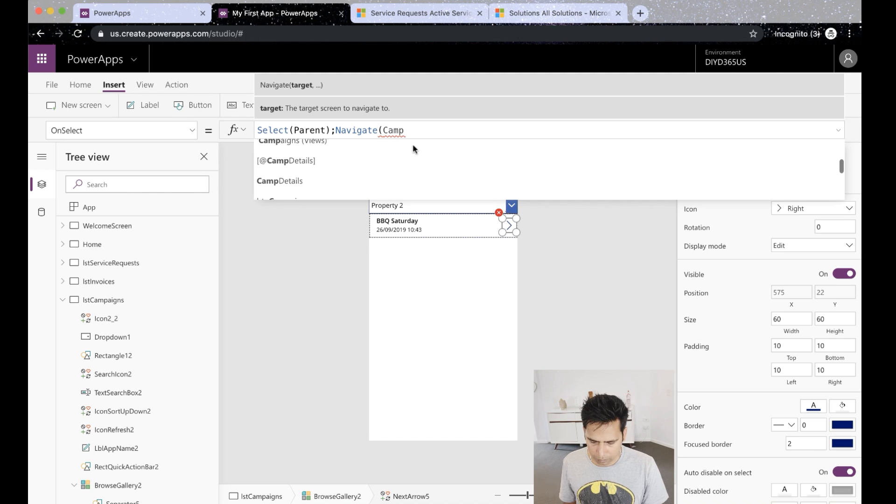
{"action": "scroll", "coordinate": [413, 148], "scroll_direction": "down", "scroll_amount": 1}
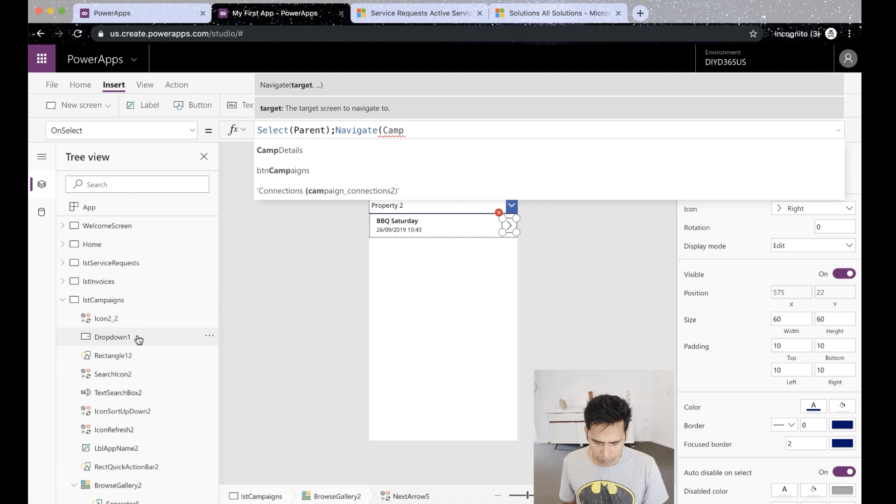
{"action": "scroll", "coordinate": [136, 339], "scroll_direction": "down", "scroll_amount": 4}
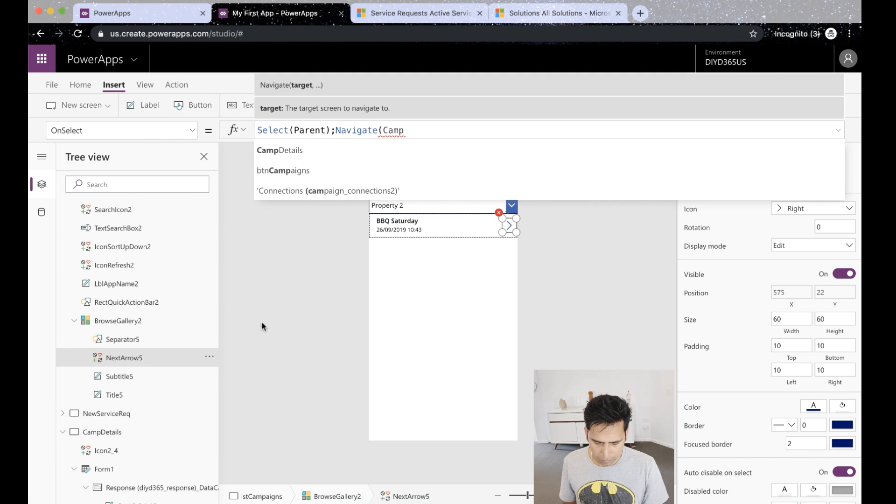
{"action": "key", "text": "Tab"}
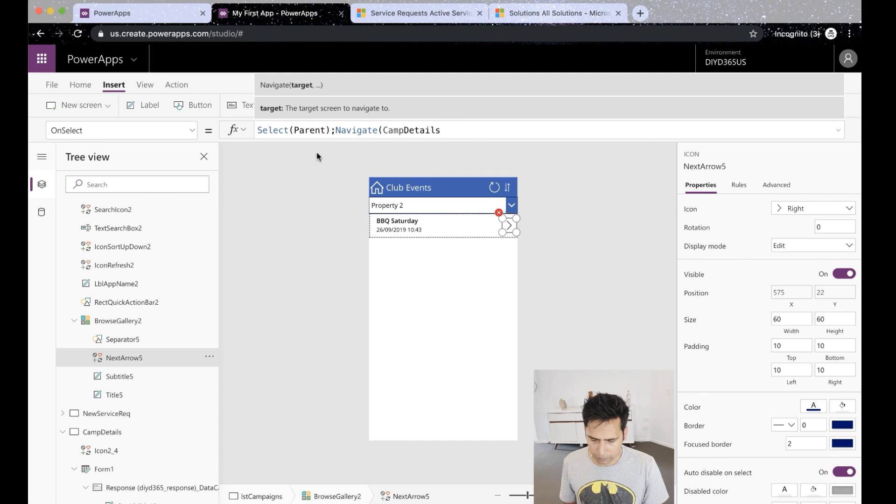
{"action": "type", "text": ")"}
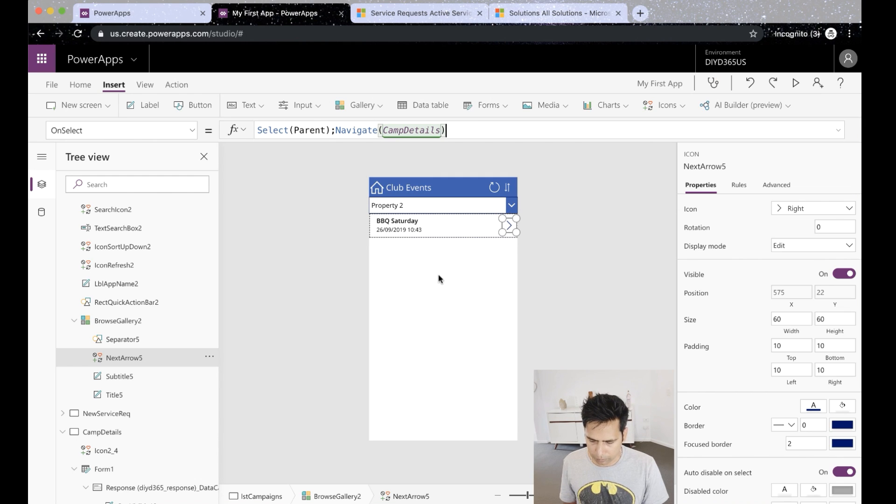
Test the BBQ Saturday arrow's navigation in the editor and open the NewServiceReq screen.
{"action": "key", "text": "alt"}
{"action": "left_click", "coordinate": [509, 226], "text": "alt"}
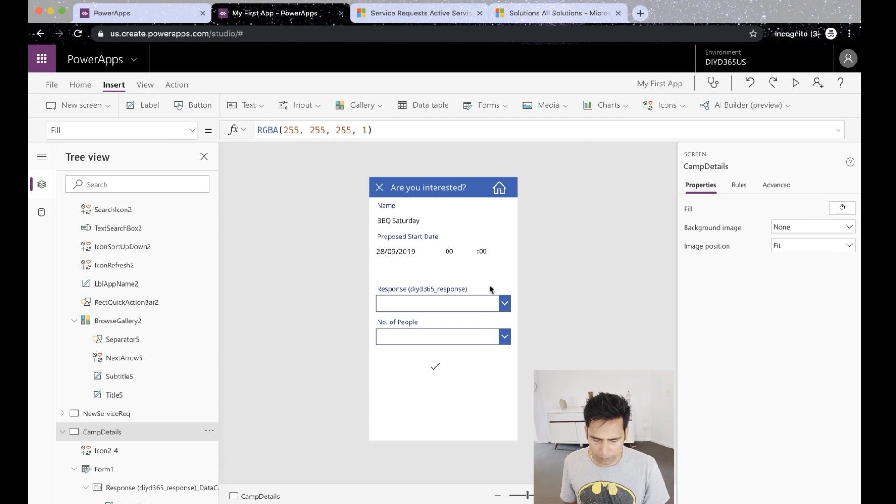
{"action": "left_click", "coordinate": [111, 417]}
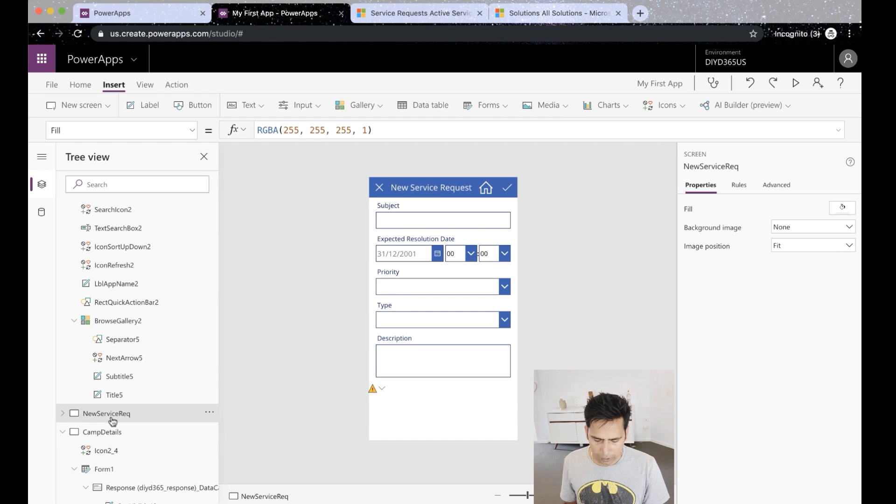
Collapse the lstCampaigns and CampDetails screens in the tree view.
{"action": "scroll", "coordinate": [114, 293], "scroll_direction": "up", "scroll_amount": 3}
{"action": "scroll", "coordinate": [114, 293], "scroll_direction": "up", "scroll_amount": 2}
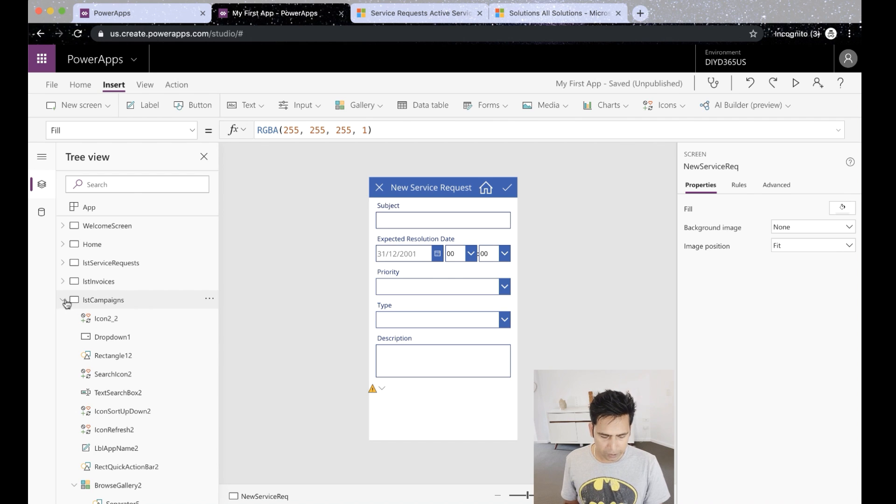
{"action": "left_click", "coordinate": [64, 301]}
{"action": "left_click", "coordinate": [63, 337]}
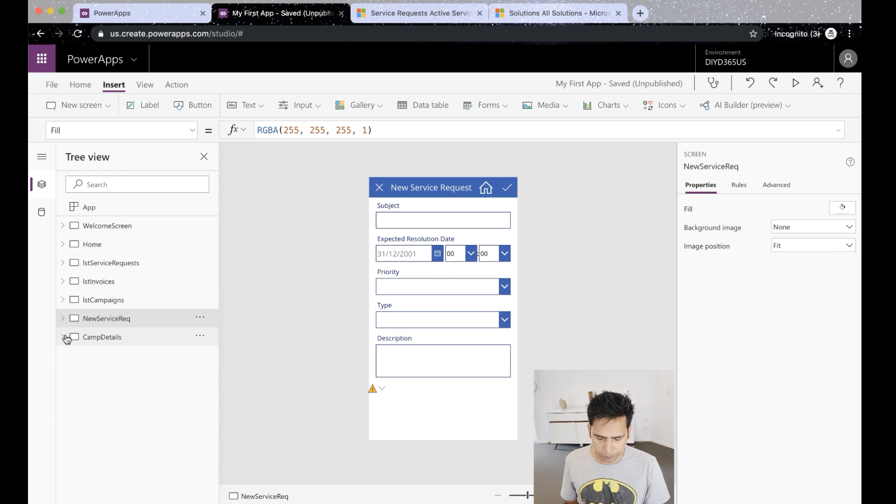
Save My First App and publish the saved version.
{"action": "left_click", "coordinate": [52, 87]}
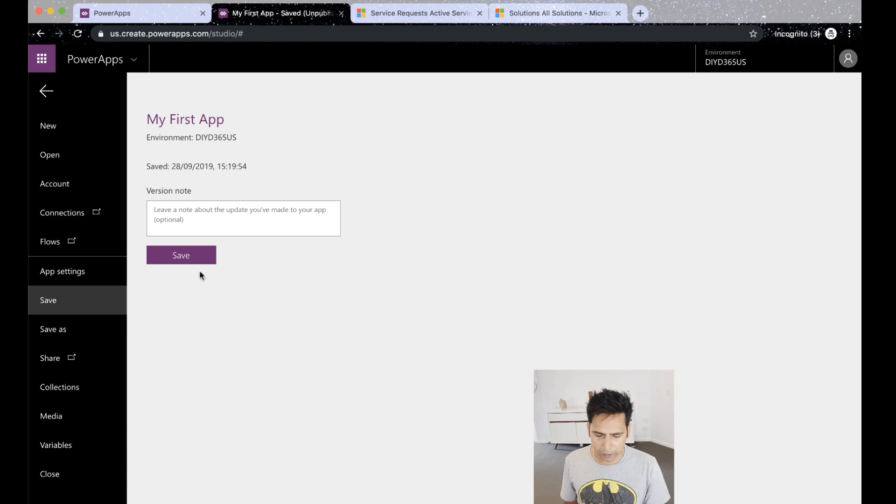
{"action": "left_click", "coordinate": [186, 258]}
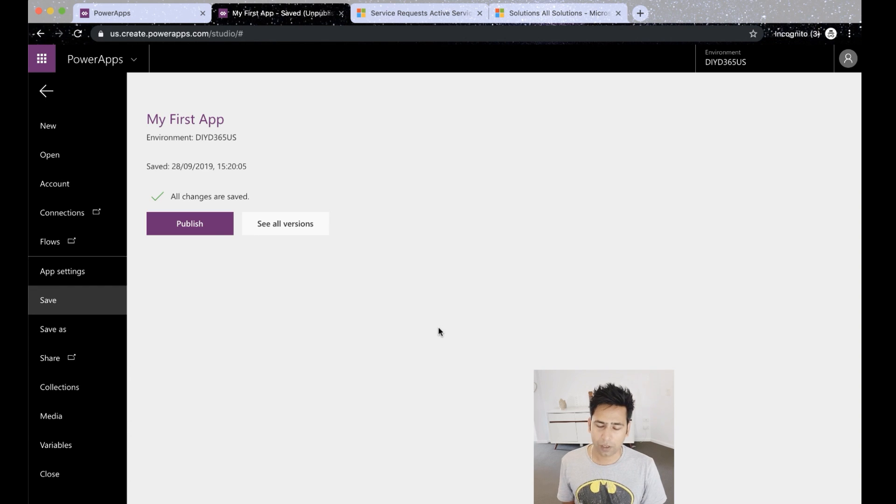
{"action": "left_click", "coordinate": [202, 230]}
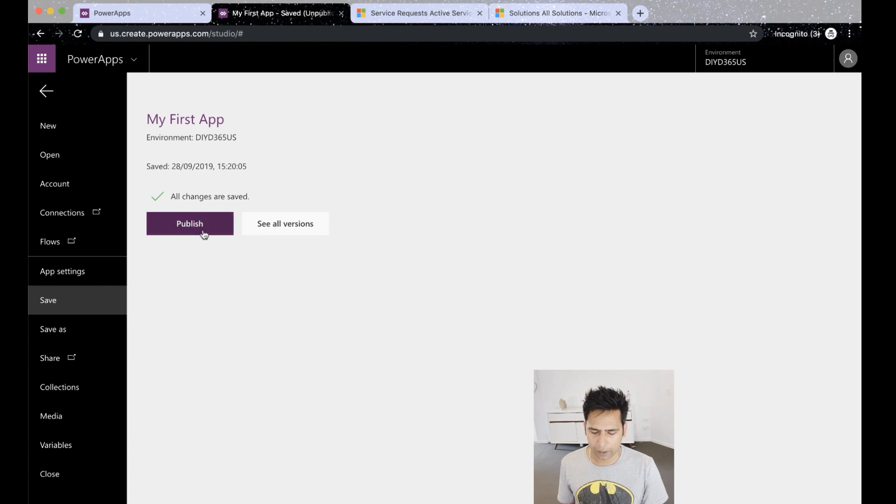
{"action": "left_click", "coordinate": [467, 348]}
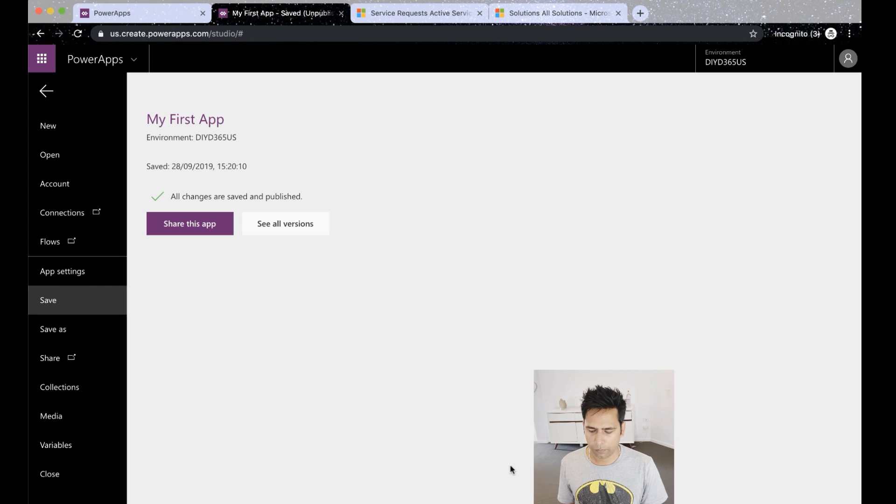
Open the app's details page without sharing it and launch the published app from its web link.
{"action": "left_click", "coordinate": [189, 232]}
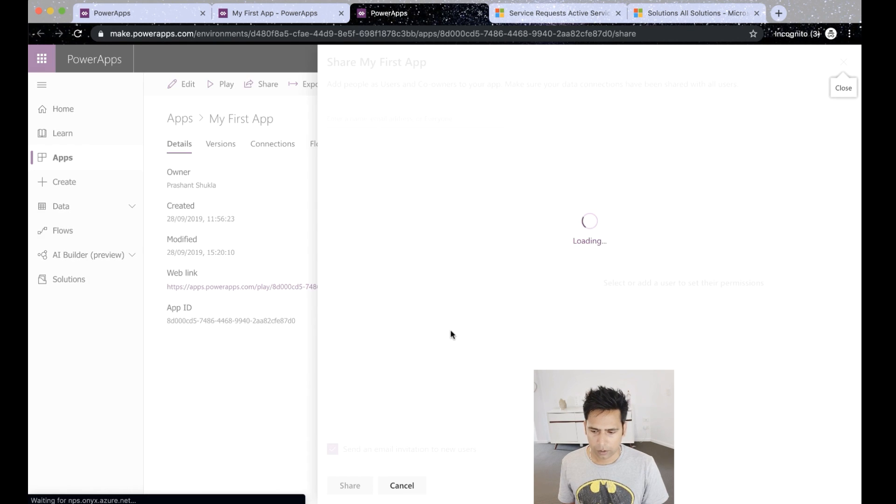
{"action": "left_click", "coordinate": [411, 485]}
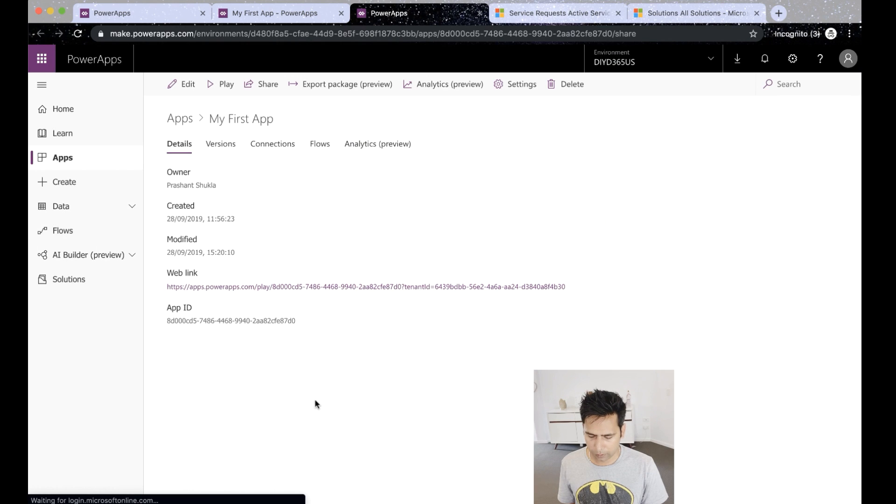
{"action": "left_click", "coordinate": [337, 287]}
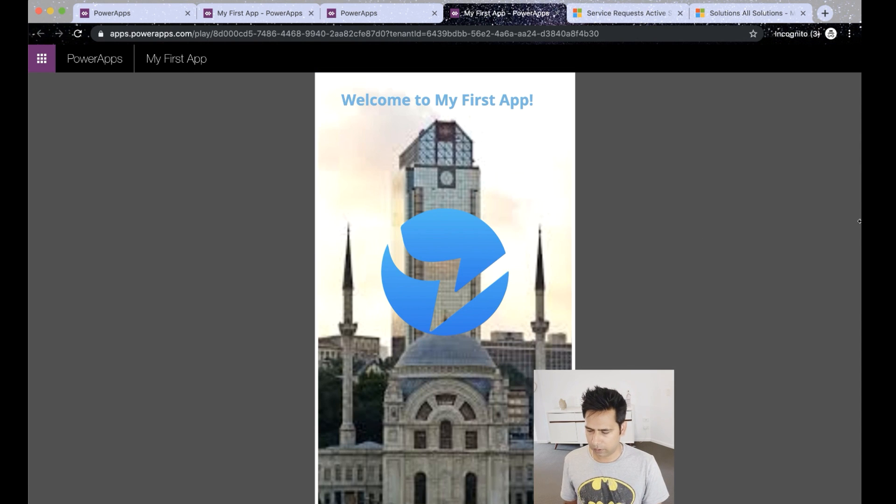
Narrow the browser window to phone width, centre it on the desktop and close the App Designer and solution windows behind it.
{"action": "left_click_drag", "start_coordinate": [861, 225], "coordinate": [303, 256]}
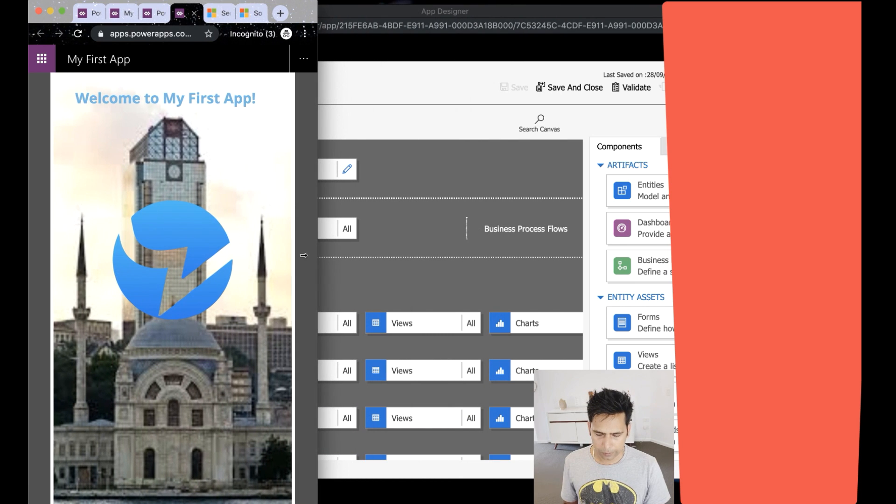
{"action": "left_click", "coordinate": [368, 13]}
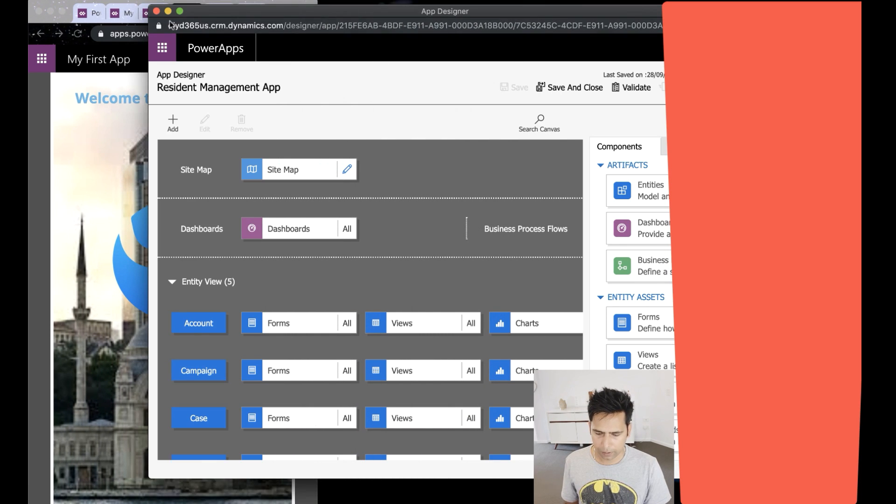
{"action": "left_click", "coordinate": [157, 11]}
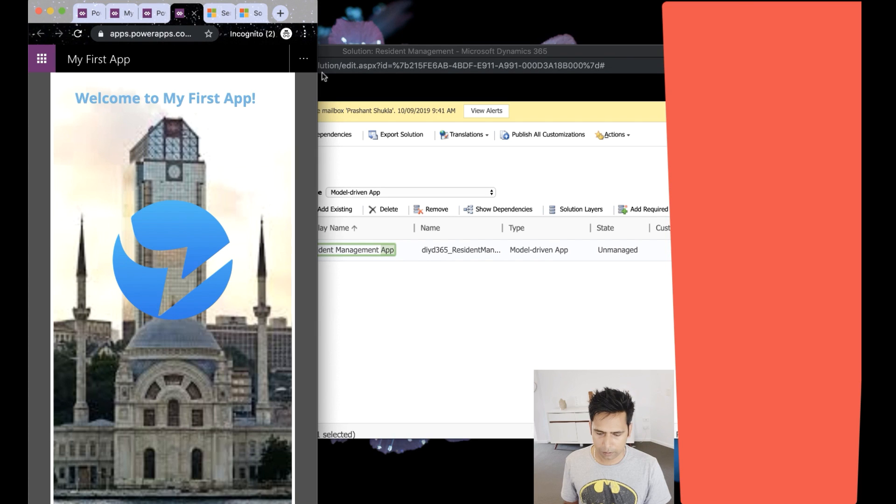
{"action": "left_click_drag", "start_coordinate": [301, 14], "coordinate": [439, 16]}
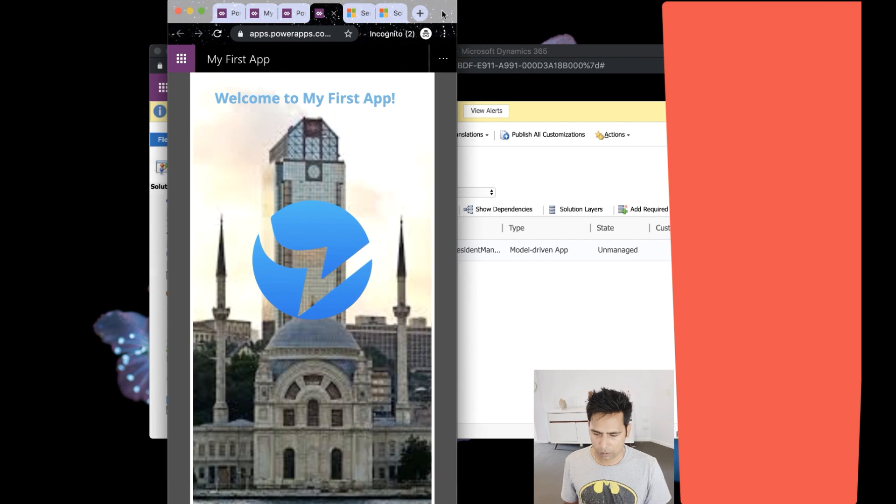
{"action": "left_click_drag", "start_coordinate": [445, 14], "coordinate": [510, 14]}
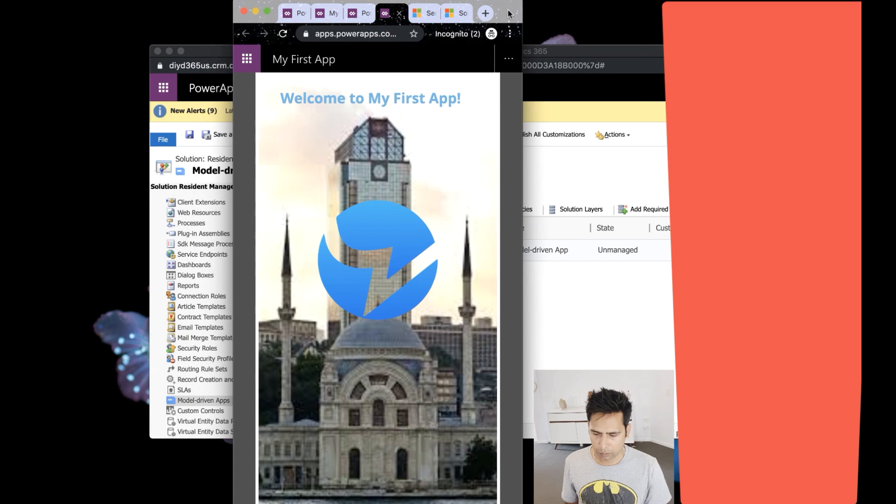
{"action": "left_click", "coordinate": [170, 53]}
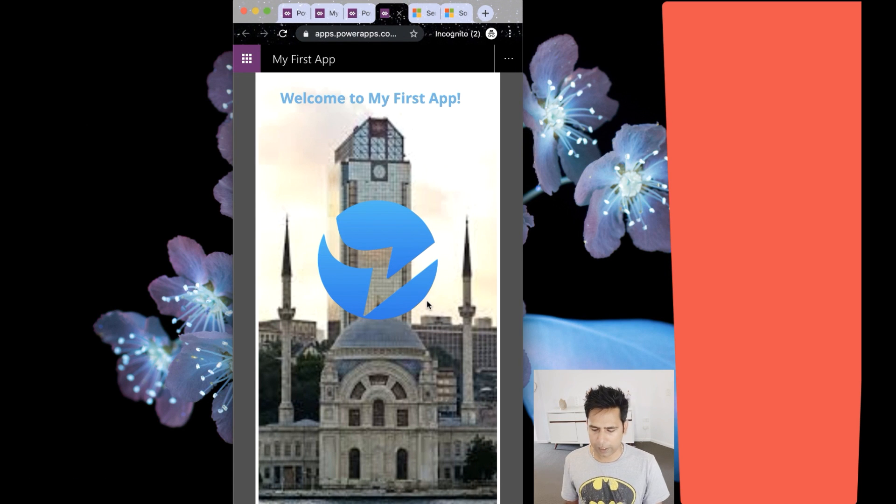
Go from the welcome screen to Service Requests in the published app and start a new service request.
{"action": "left_click", "coordinate": [369, 231]}
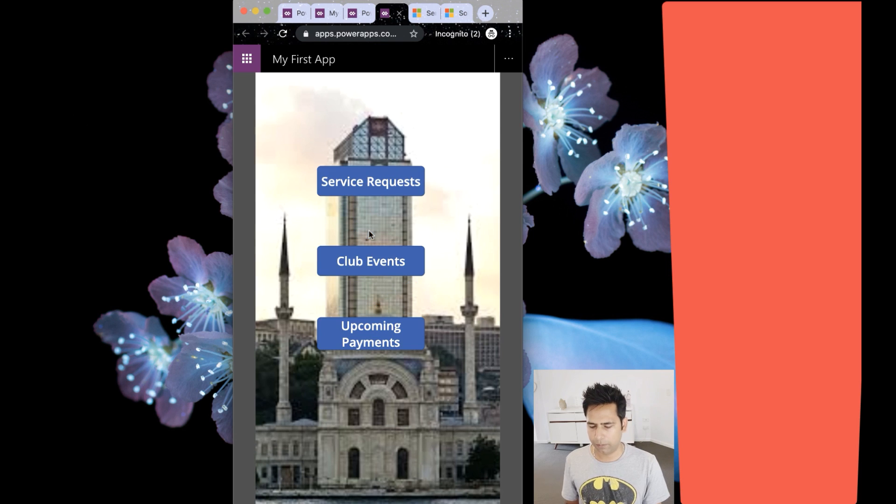
{"action": "left_click", "coordinate": [364, 188]}
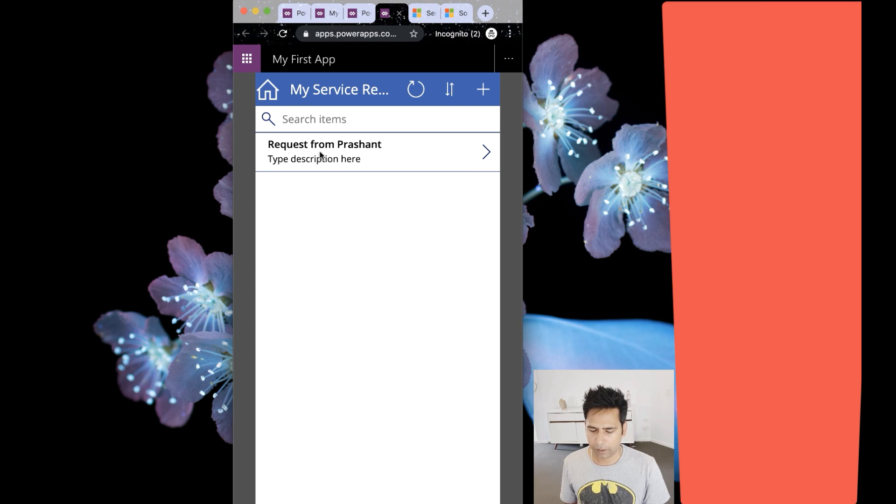
{"action": "left_click", "coordinate": [486, 152]}
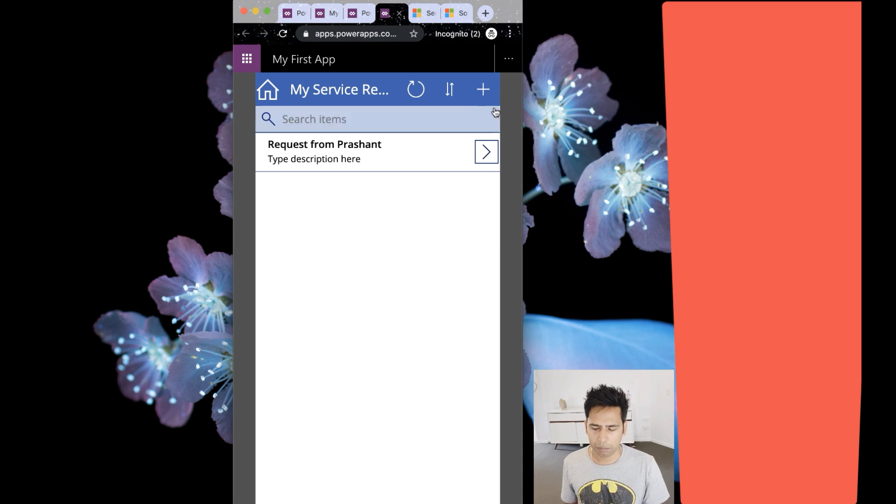
{"action": "left_click", "coordinate": [484, 99]}
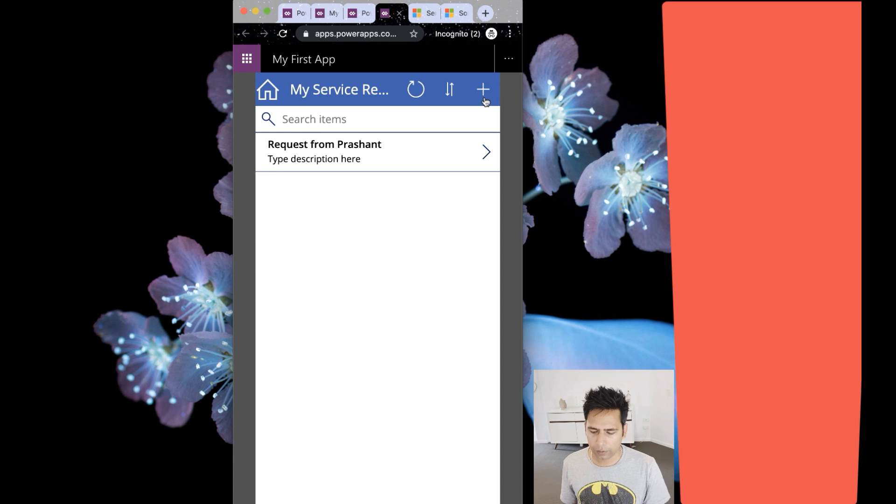
Enter "Screen door Damaged" as the subject of the new service request.
{"action": "left_click", "coordinate": [327, 149]}
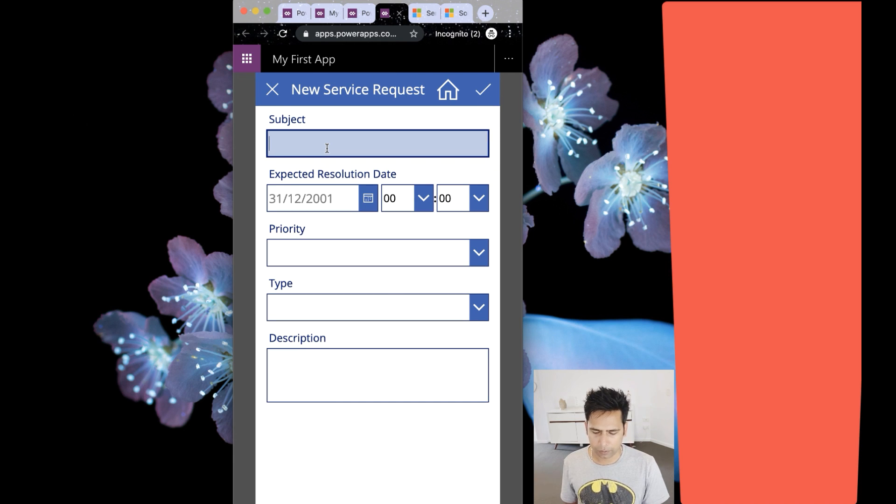
{"action": "type", "text": "Screens"}
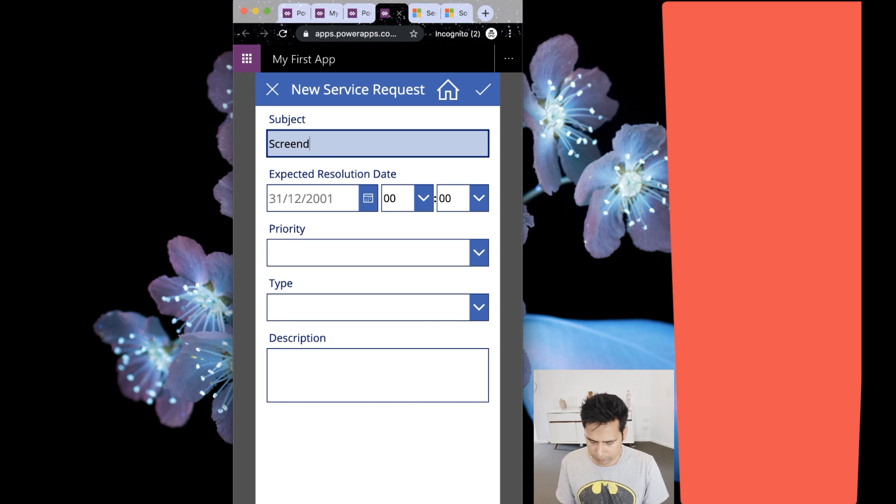
{"action": "type", "text": "oor Da"}
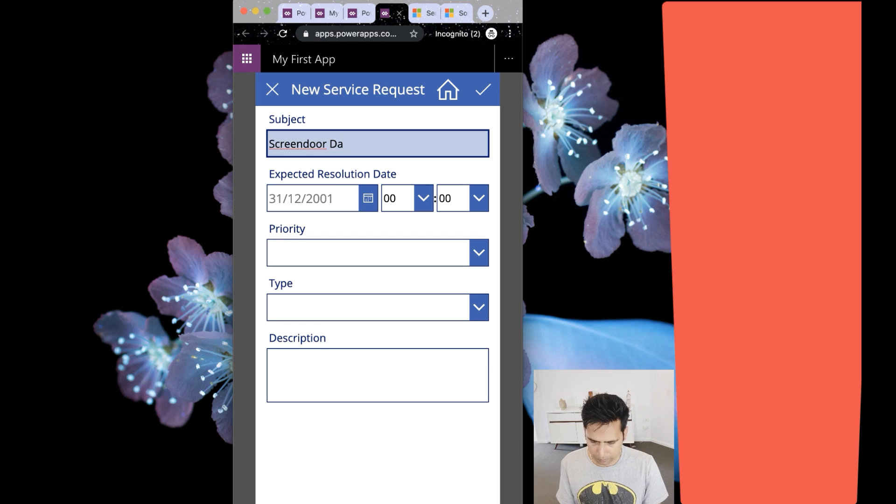
{"action": "type", "text": "maged"}
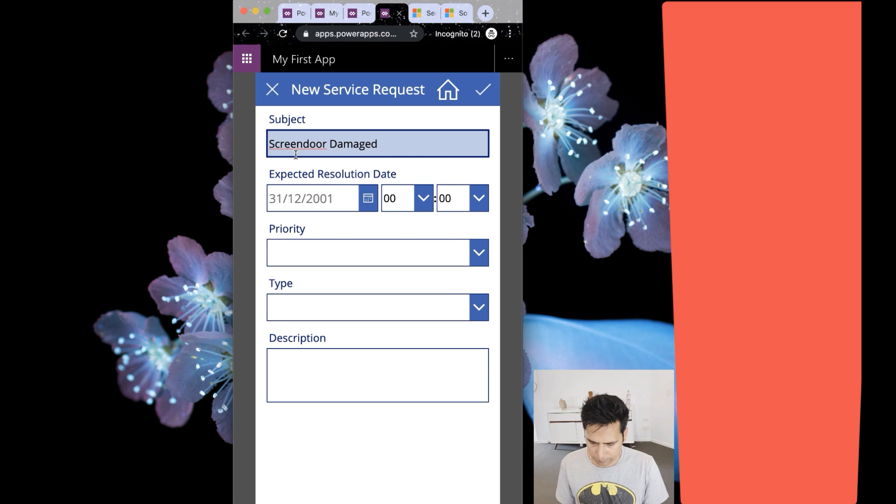
{"action": "left_click", "coordinate": [302, 144]}
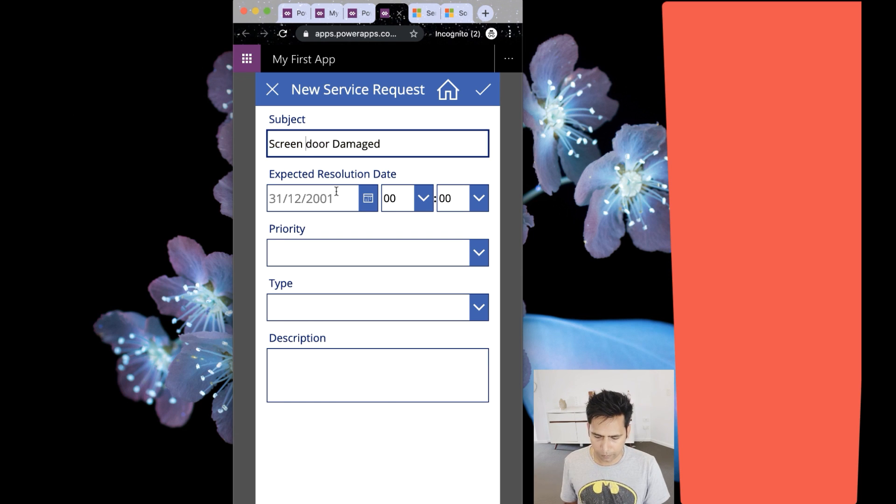
Set the request's expected resolution date to 30/09/2019.
{"action": "left_click", "coordinate": [369, 201]}
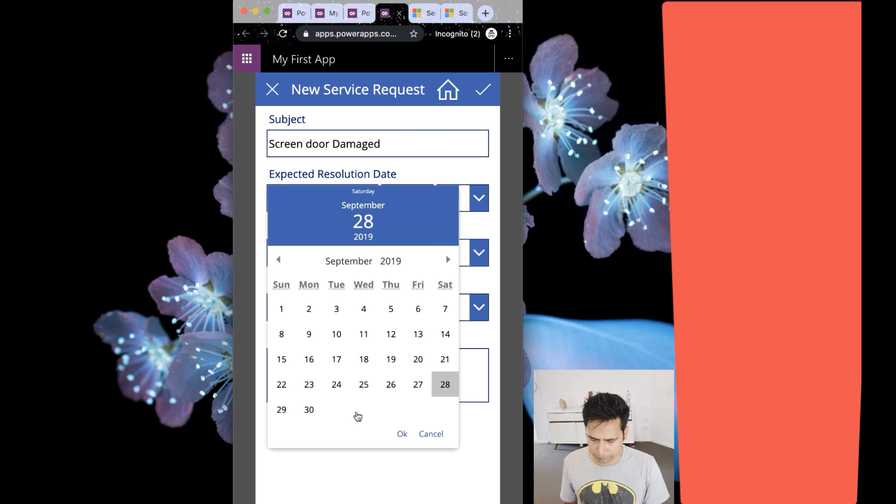
{"action": "left_click", "coordinate": [309, 410]}
{"action": "left_click", "coordinate": [402, 434]}
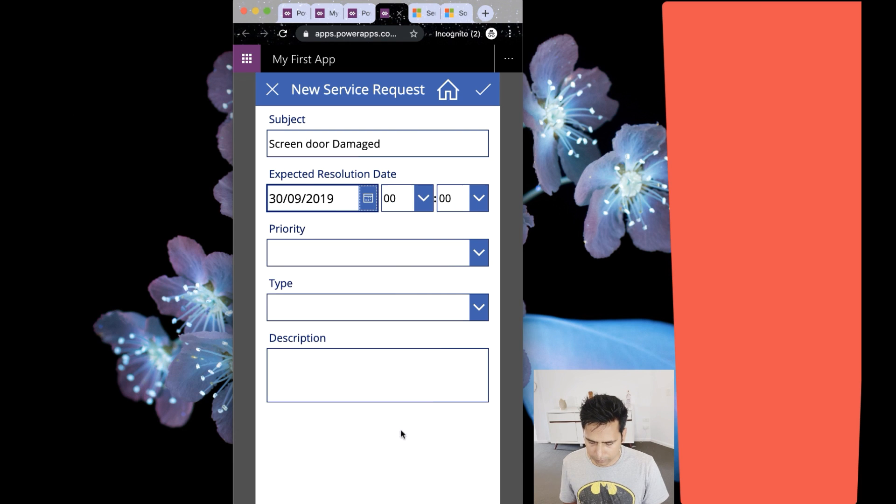
Set the request's priority to High and its type to Damage.
{"action": "left_click", "coordinate": [351, 261]}
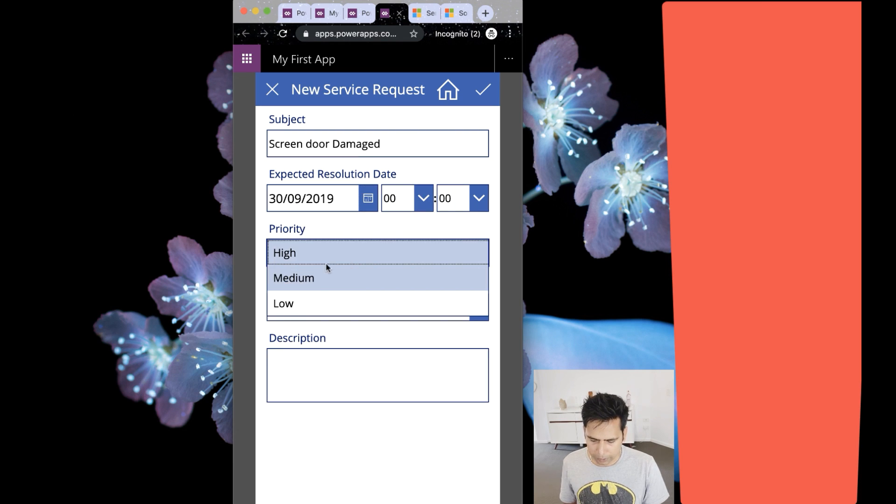
{"action": "left_click", "coordinate": [330, 260]}
{"action": "left_click", "coordinate": [315, 307]}
{"action": "left_click", "coordinate": [303, 333]}
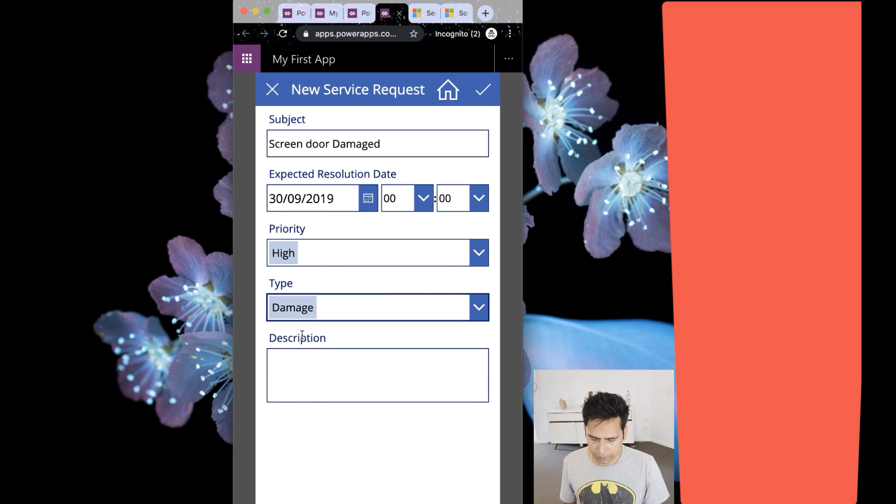
Fill in the description "Please come ASAP" and submit the service request, closing the form to return to the request list.
{"action": "left_click", "coordinate": [297, 363]}
{"action": "type", "text": "Pleas"}
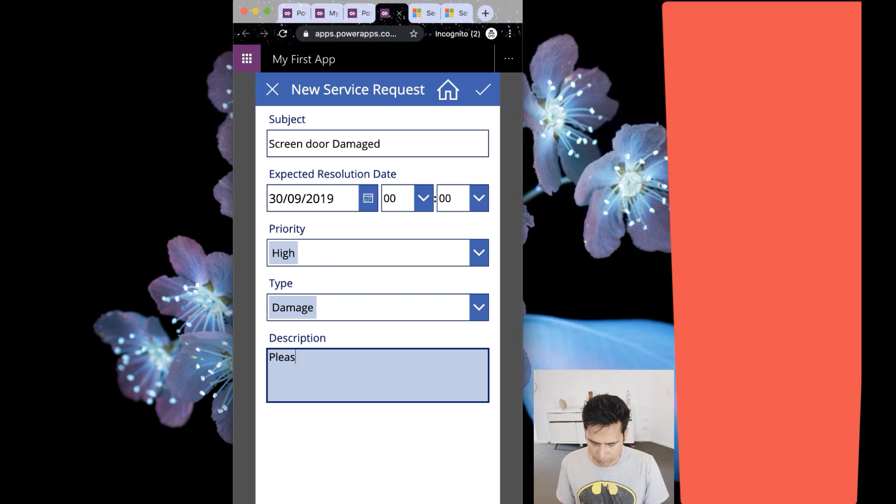
{"action": "type", "text": "e co"}
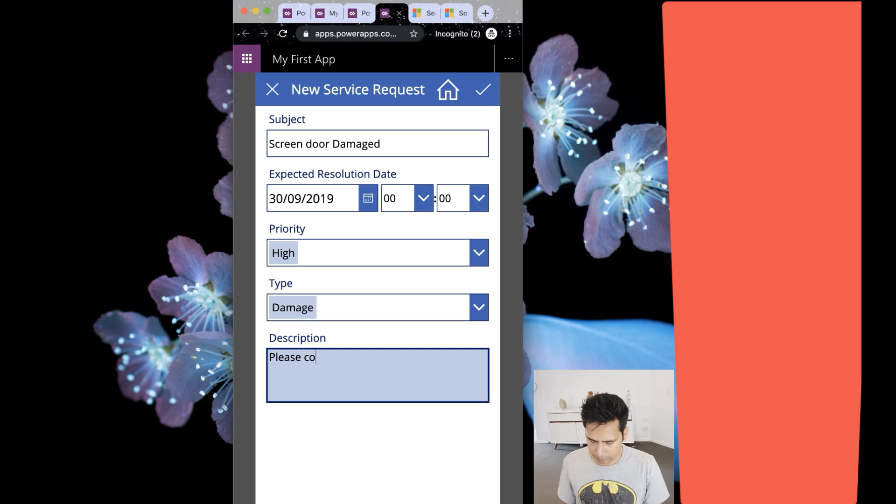
{"action": "type", "text": "me ASAP"}
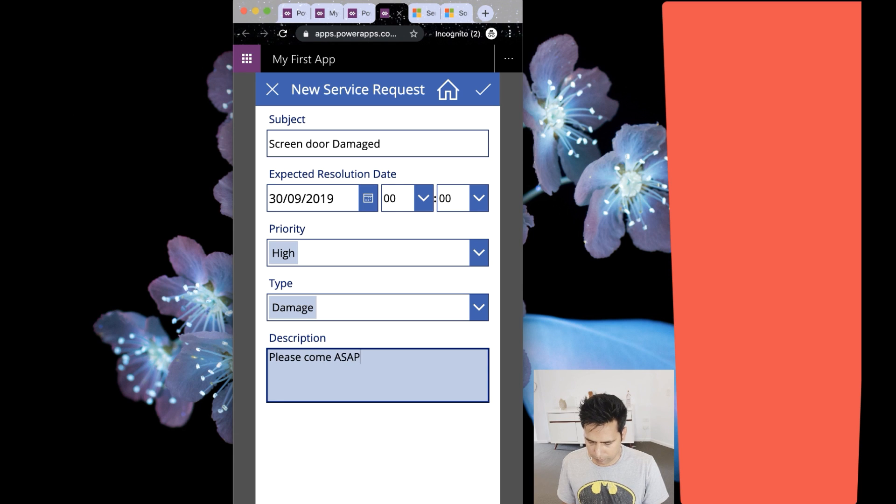
{"action": "left_click", "coordinate": [485, 93]}
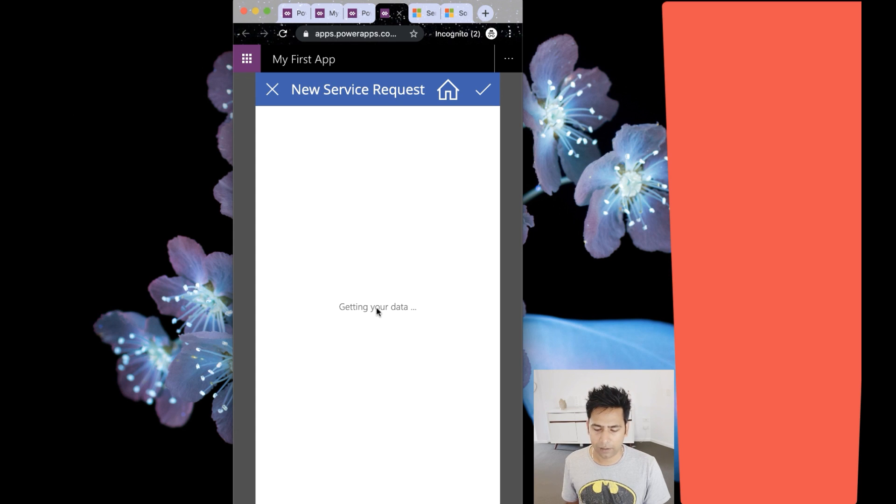
{"action": "left_click", "coordinate": [273, 89]}
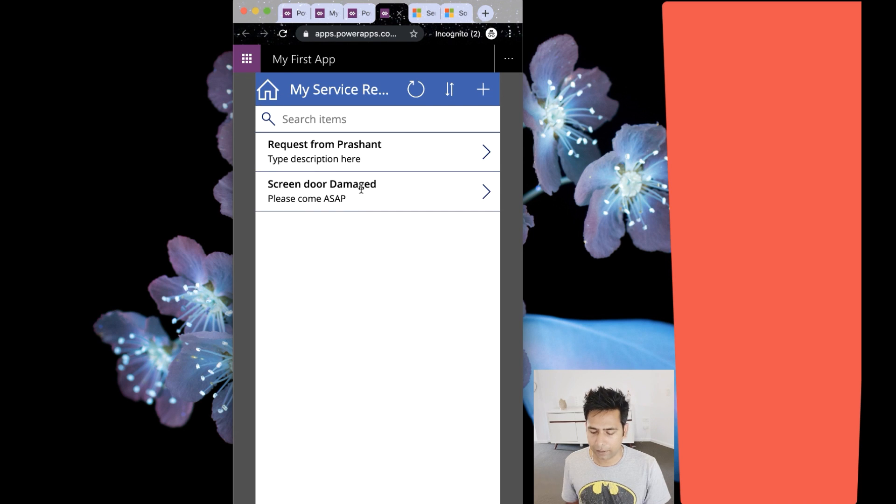
Enlarge the browser window, switch to Dynamics 365 and refresh the Active Service Requests list to check for the submitted request.
{"action": "double_click", "coordinate": [506, 18]}
{"action": "left_click", "coordinate": [586, 19]}
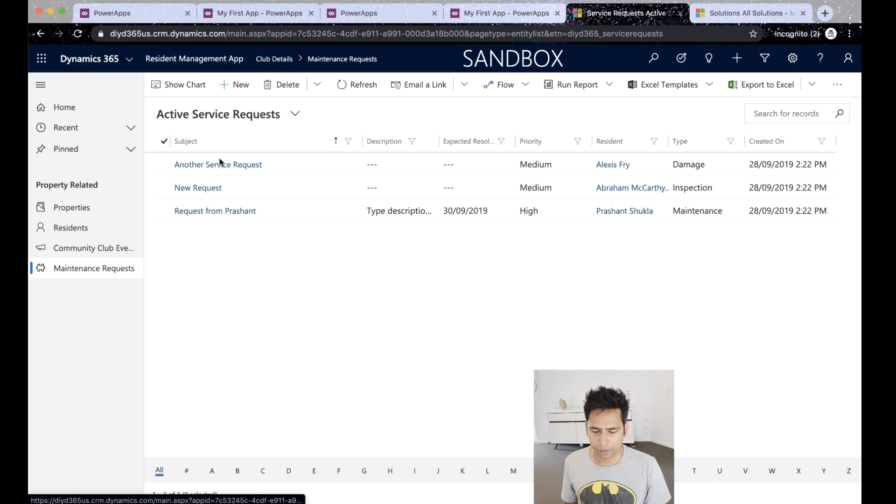
{"action": "left_click", "coordinate": [342, 85]}
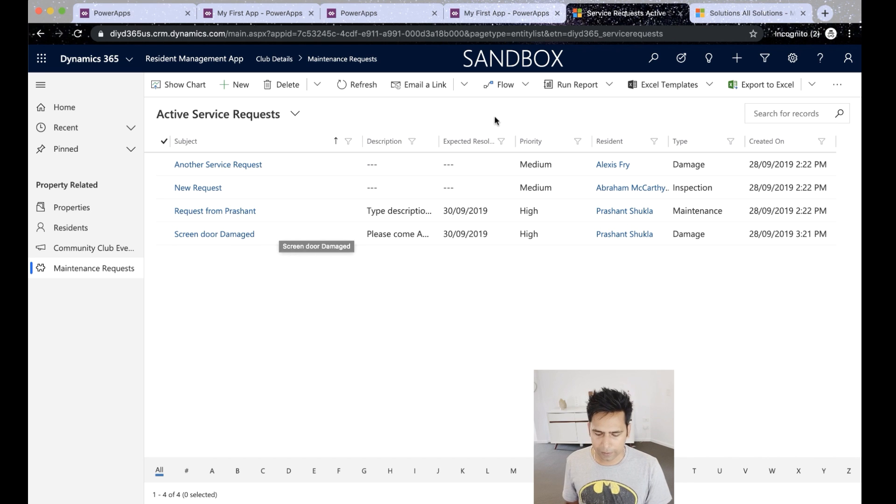
Switch back to the My First App editor and append ;Navigate(lstServiceRequests) to the OnSelect formula of the New Service Request screen's check icon.
{"action": "left_click", "coordinate": [264, 15]}
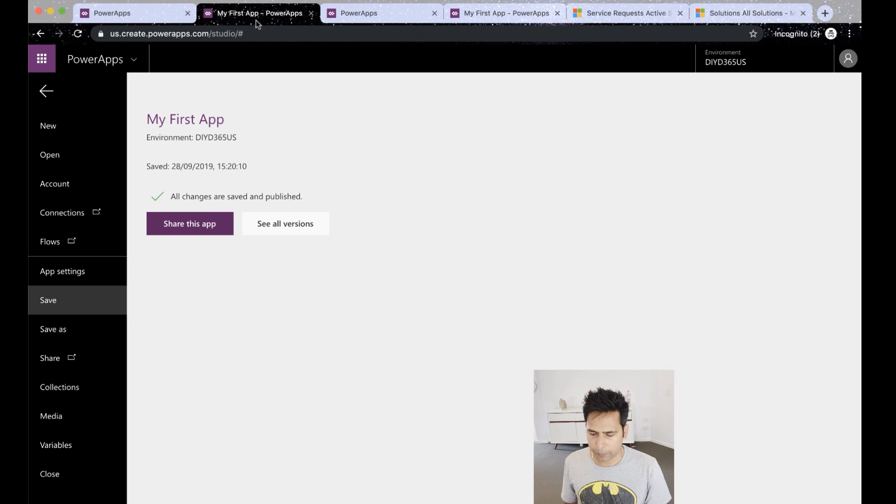
{"action": "left_click", "coordinate": [46, 91]}
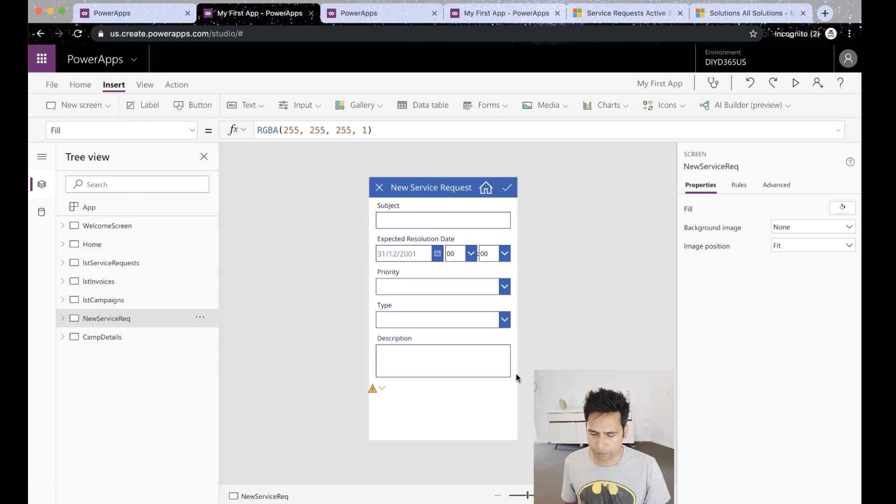
{"action": "left_click", "coordinate": [509, 188]}
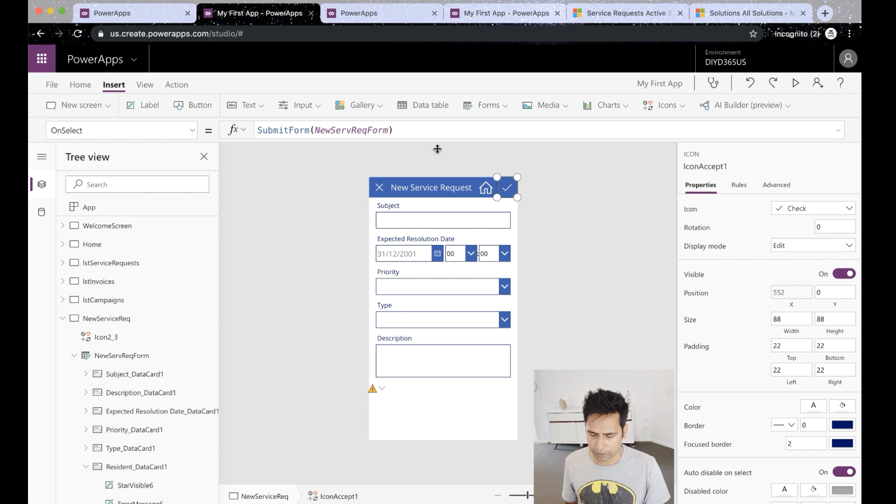
{"action": "left_click", "coordinate": [439, 130]}
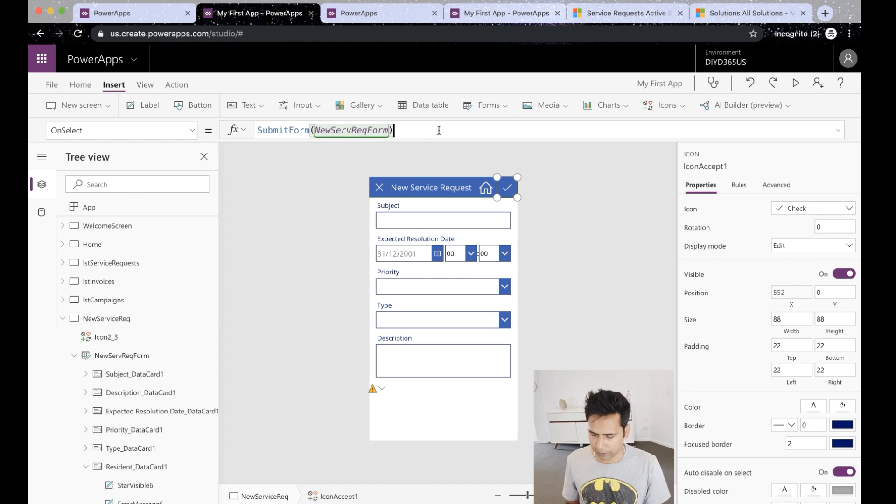
{"action": "type", "text": ";Navi"}
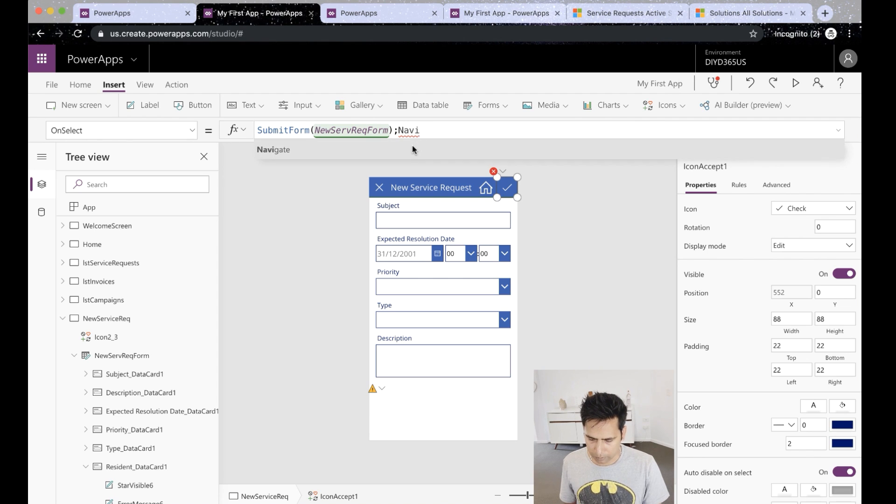
{"action": "type", "text": "gate("}
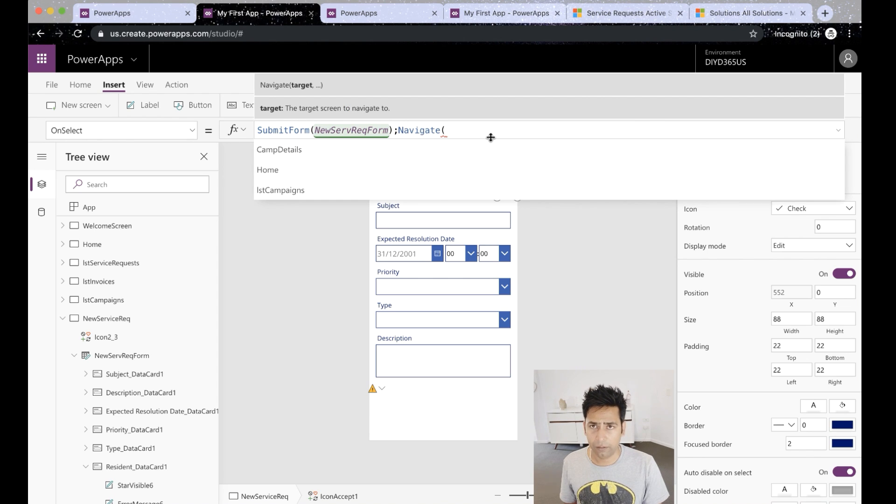
{"action": "type", "text": "lst"}
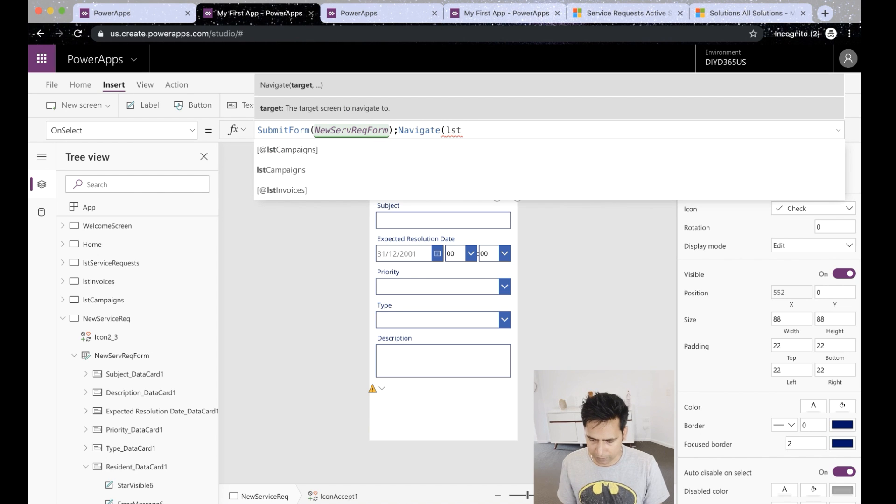
{"action": "type", "text": "se"}
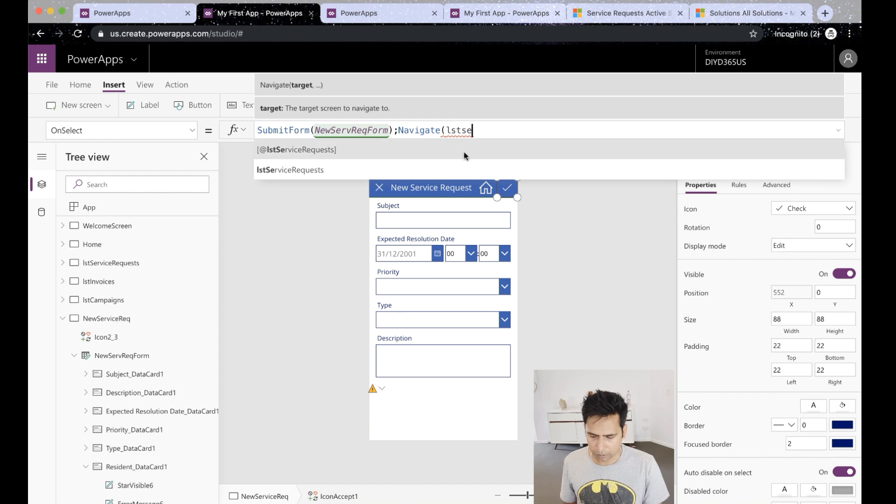
{"action": "left_click", "coordinate": [455, 161]}
{"action": "type", "text": ")"}
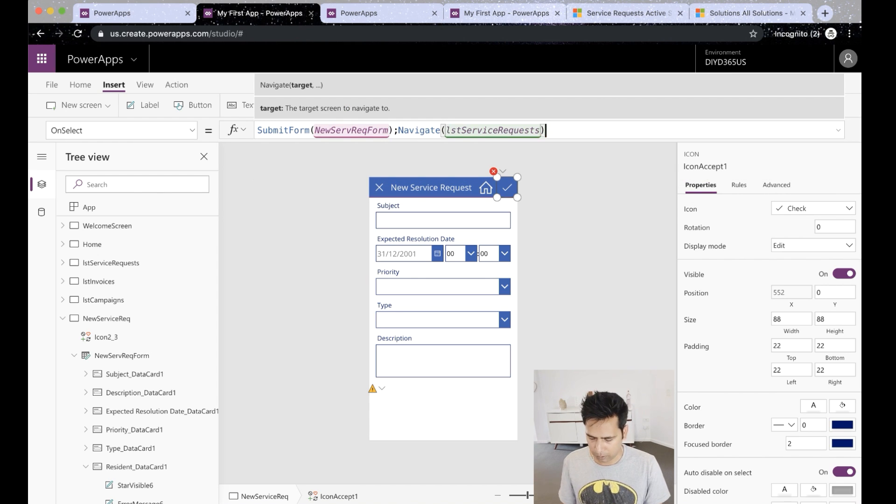
Append ;Refresh('Service Requests') to the check icon's OnSelect formula.
{"action": "type", "text": ";refr"}
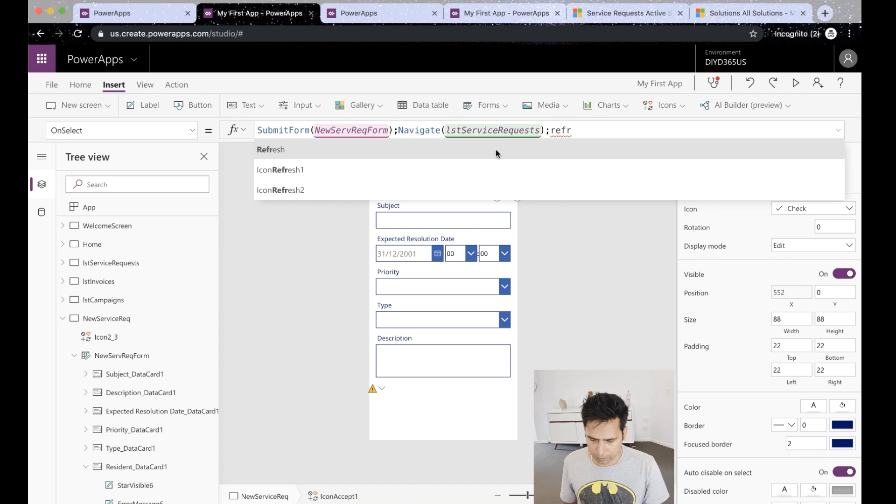
{"action": "left_click", "coordinate": [496, 149]}
{"action": "scroll", "coordinate": [459, 158], "scroll_direction": "down", "scroll_amount": 4}
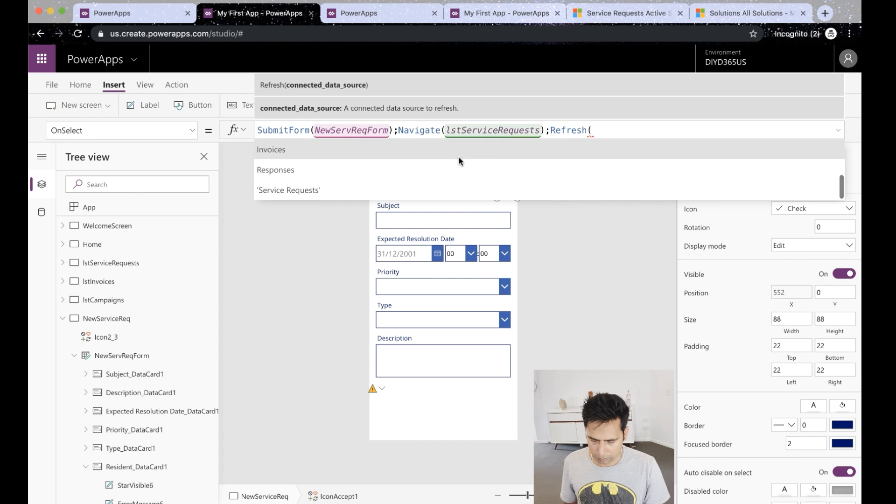
{"action": "scroll", "coordinate": [459, 159], "scroll_direction": "up", "scroll_amount": 3}
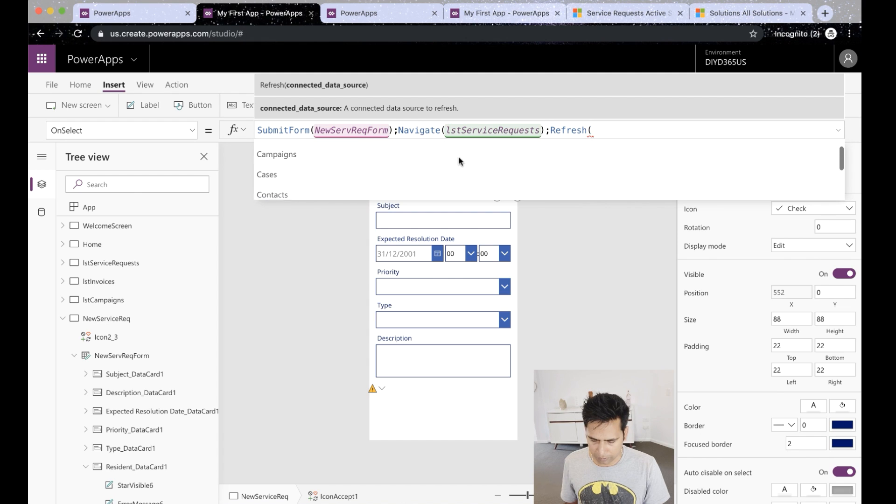
{"action": "scroll", "coordinate": [458, 158], "scroll_direction": "down", "scroll_amount": 3}
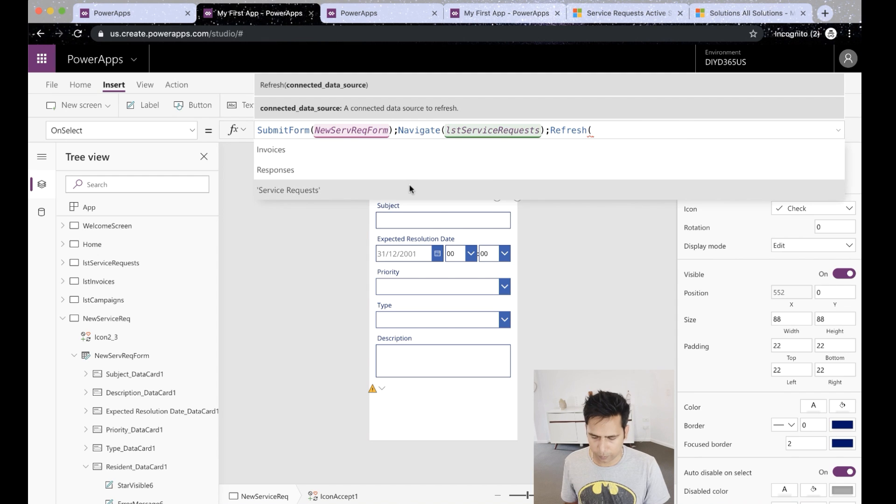
{"action": "left_click", "coordinate": [410, 188]}
{"action": "type", "text": ")"}
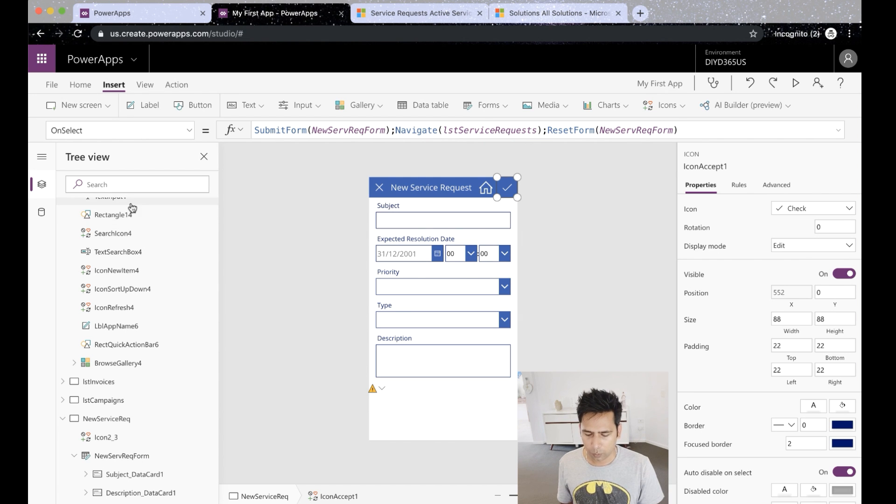
Open the sharing page for My First App and launch the published app from its web link.
{"action": "scroll", "coordinate": [129, 206], "scroll_direction": "up", "scroll_amount": 3}
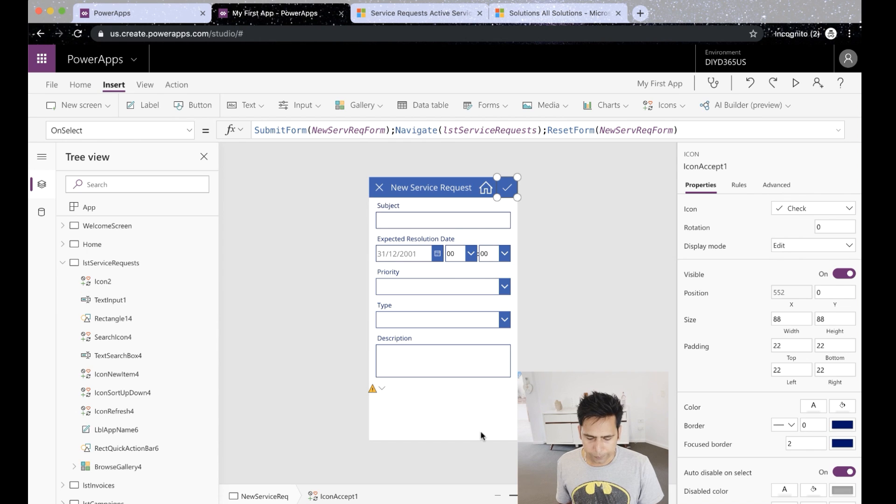
{"action": "left_click", "coordinate": [51, 85]}
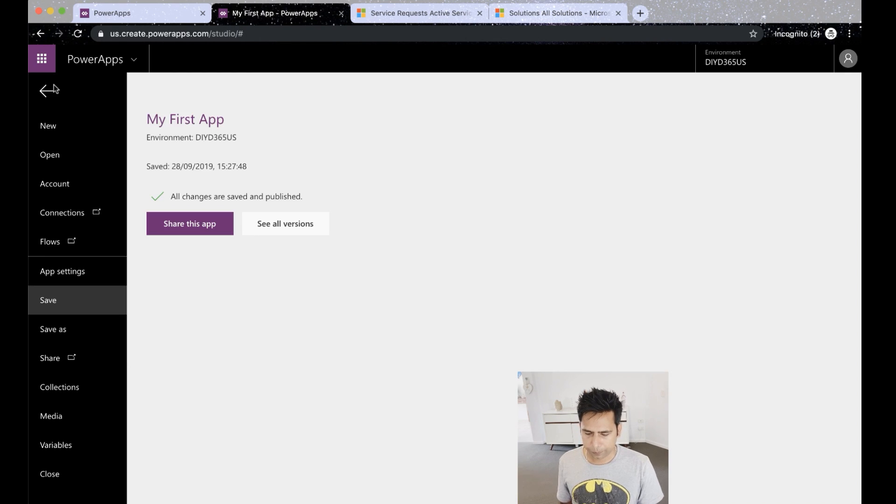
{"action": "left_click", "coordinate": [161, 217]}
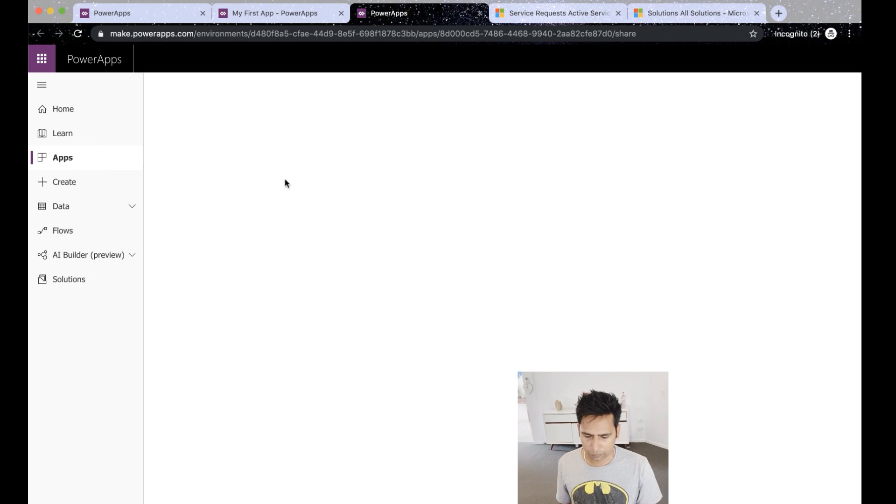
{"action": "left_click", "coordinate": [275, 422]}
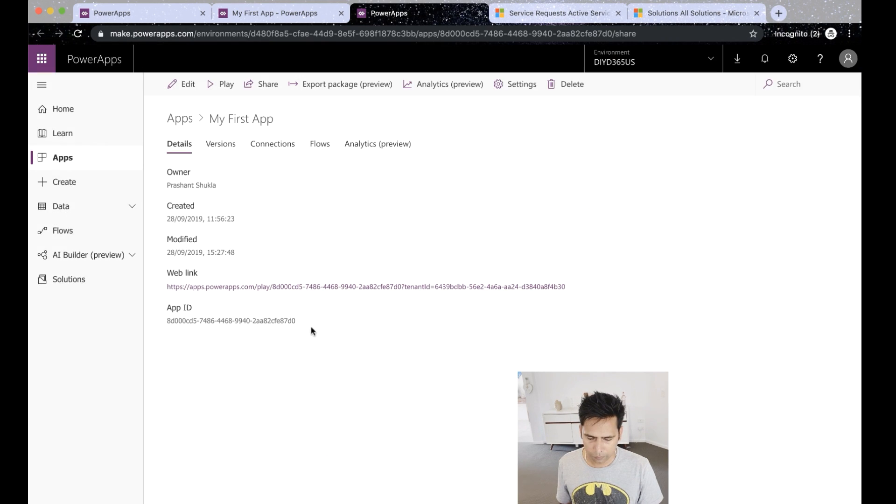
{"action": "left_click", "coordinate": [338, 286]}
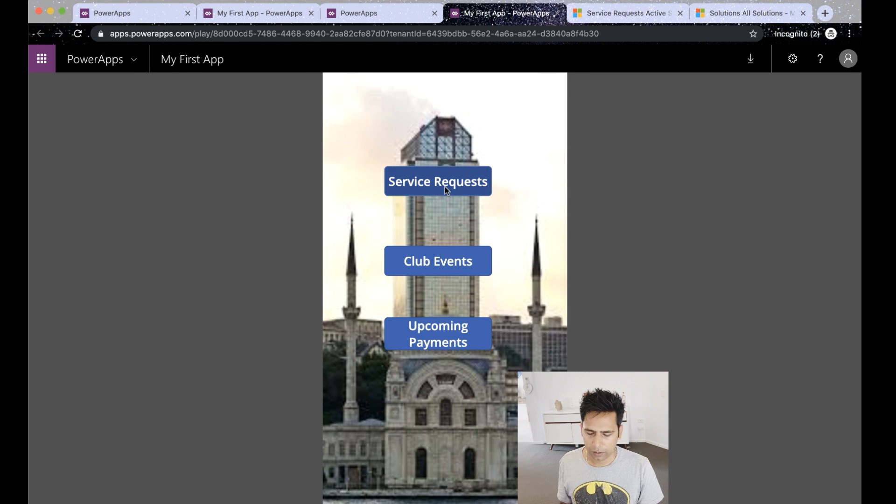
In the running app, submit a new service request with the subject "Test again 2" and the description "Enter details".
{"action": "left_click", "coordinate": [444, 187]}
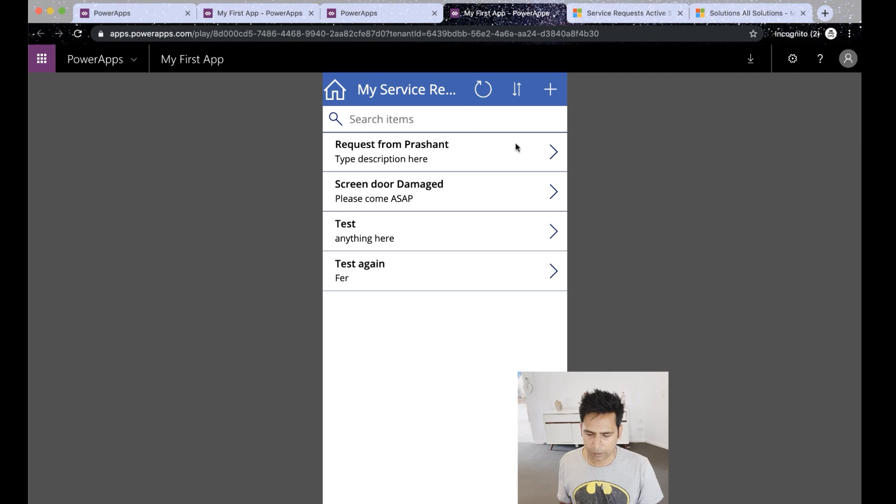
{"action": "left_click", "coordinate": [551, 89]}
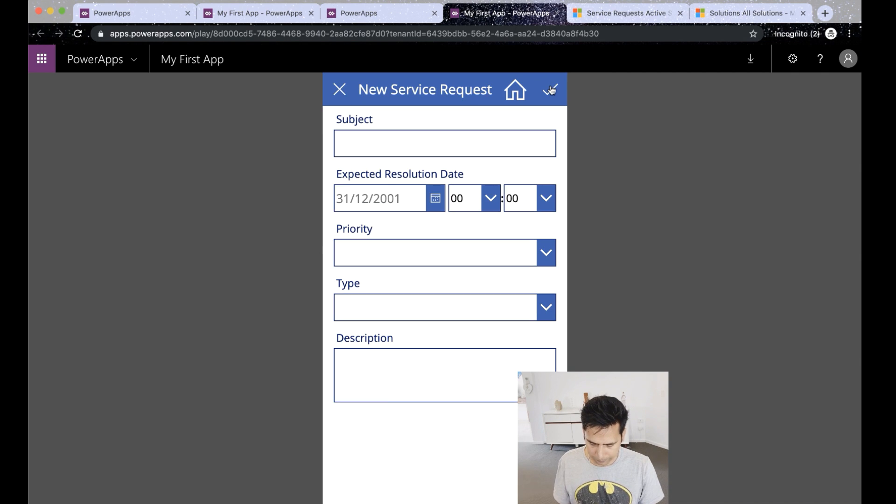
{"action": "left_click", "coordinate": [431, 142]}
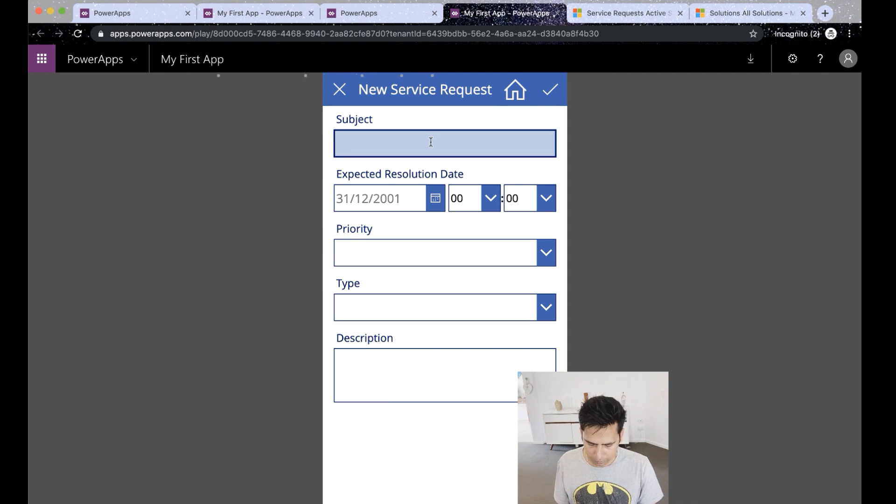
{"action": "type", "text": "Test"}
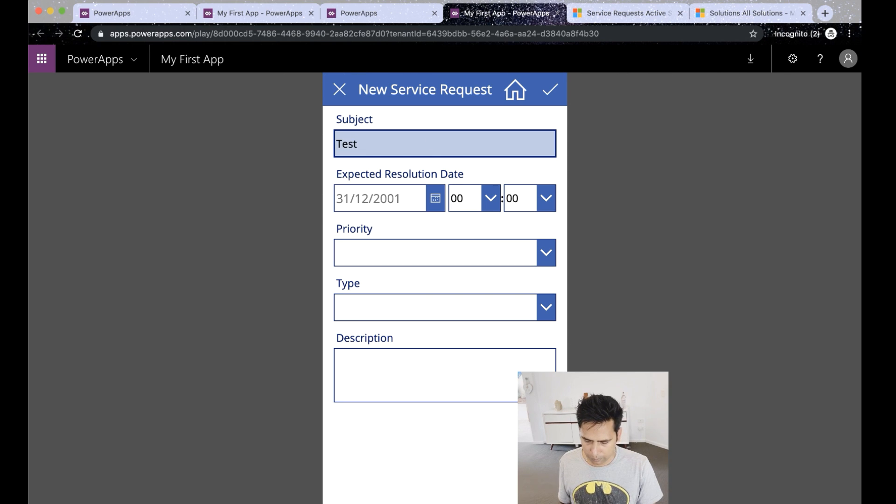
{"action": "type", "text": " again 2"}
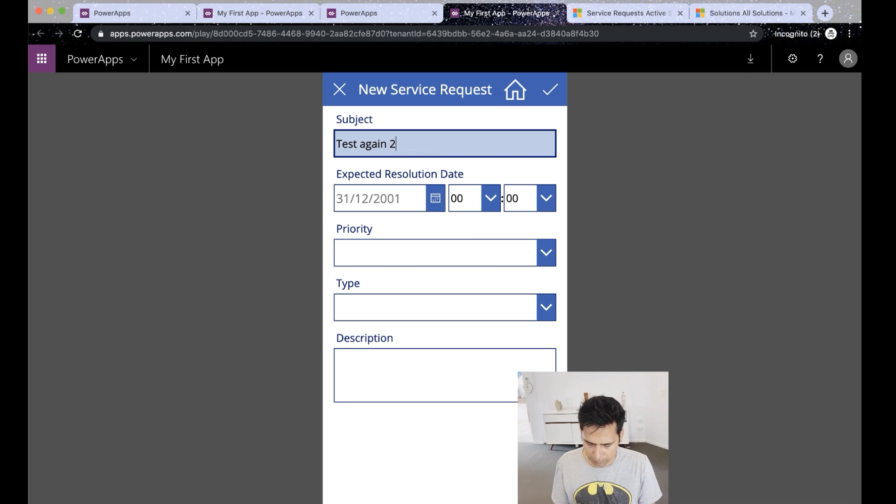
{"action": "left_click", "coordinate": [436, 370]}
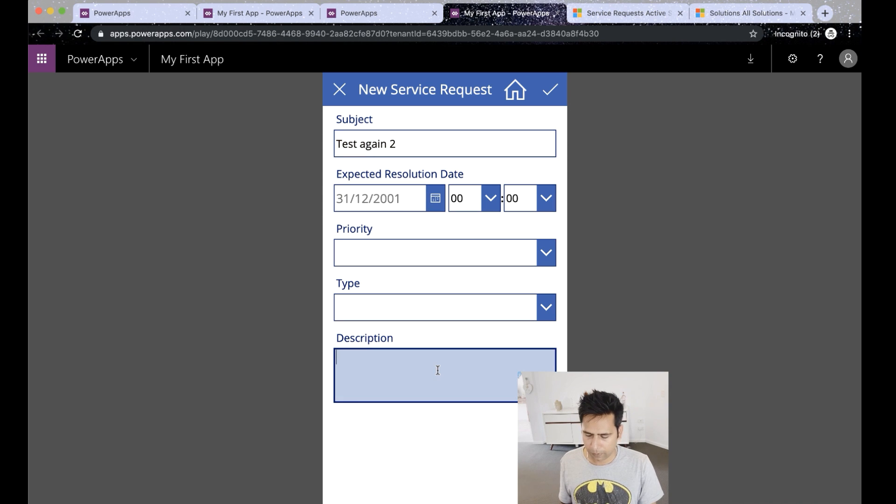
{"action": "type", "text": "Enter details"}
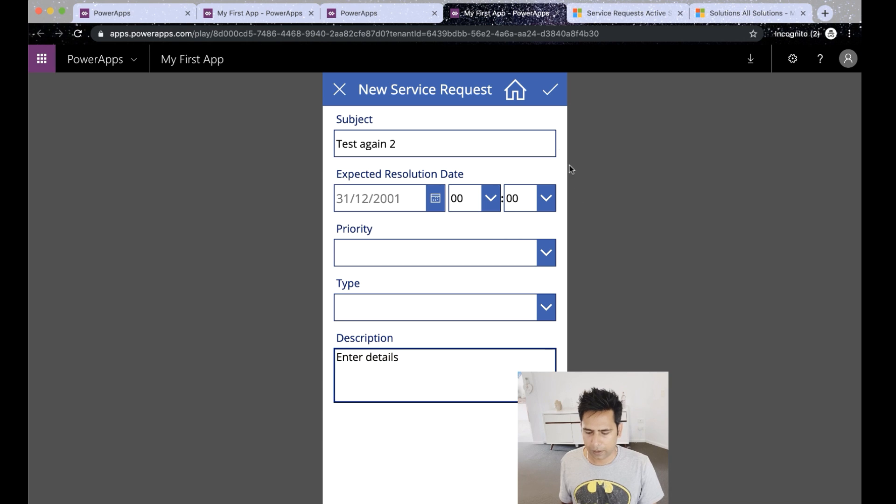
{"action": "left_click", "coordinate": [551, 97]}
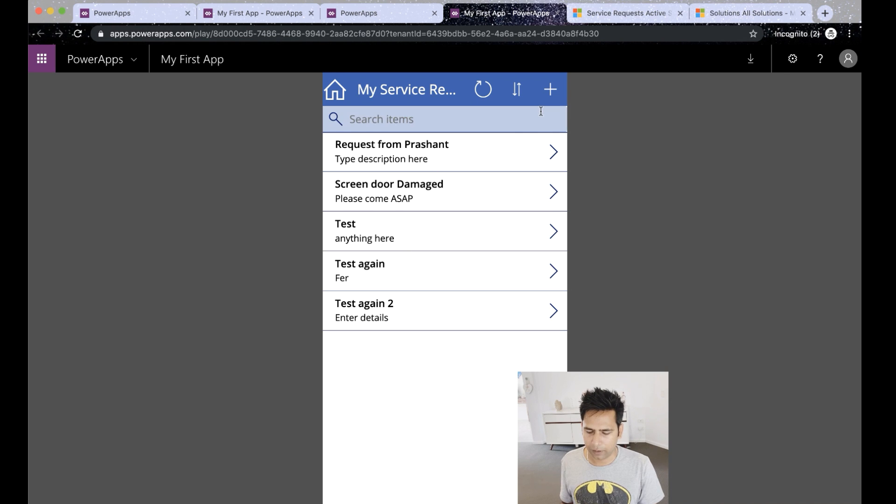
Reopen the New Service Request form twice to check that its fields are reset, closing it each time.
{"action": "left_click", "coordinate": [551, 89]}
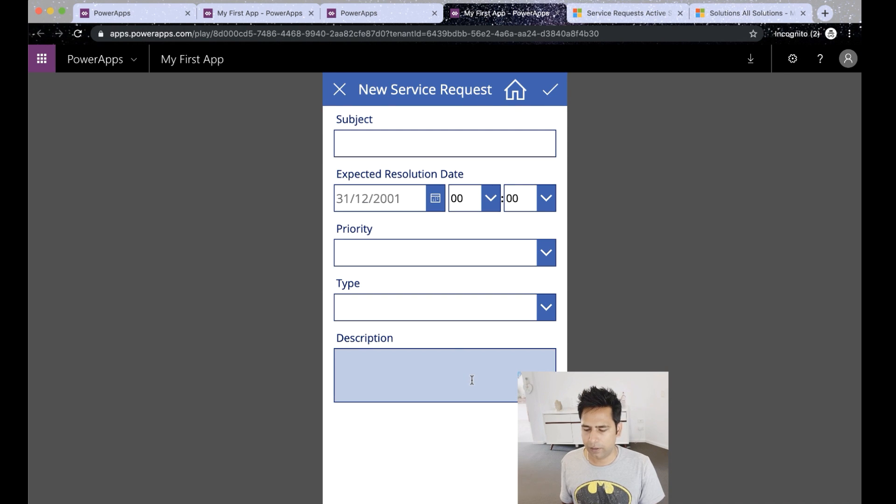
{"action": "left_click", "coordinate": [339, 91]}
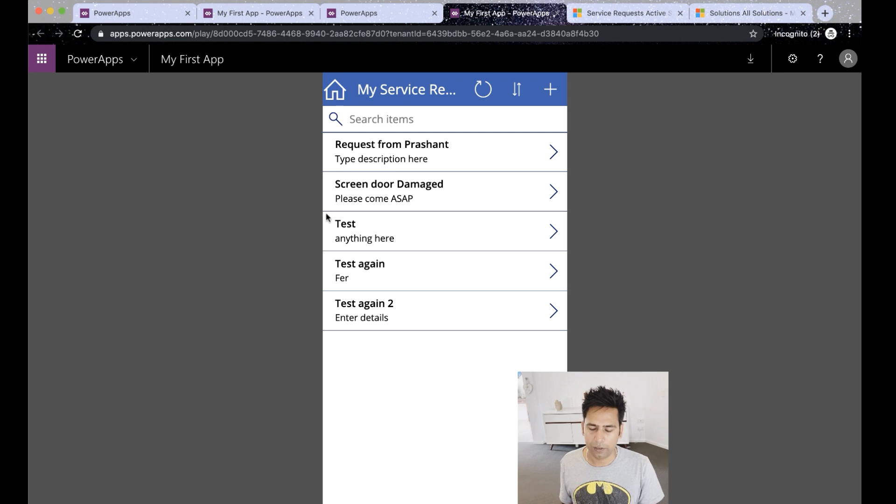
{"action": "left_click", "coordinate": [551, 92]}
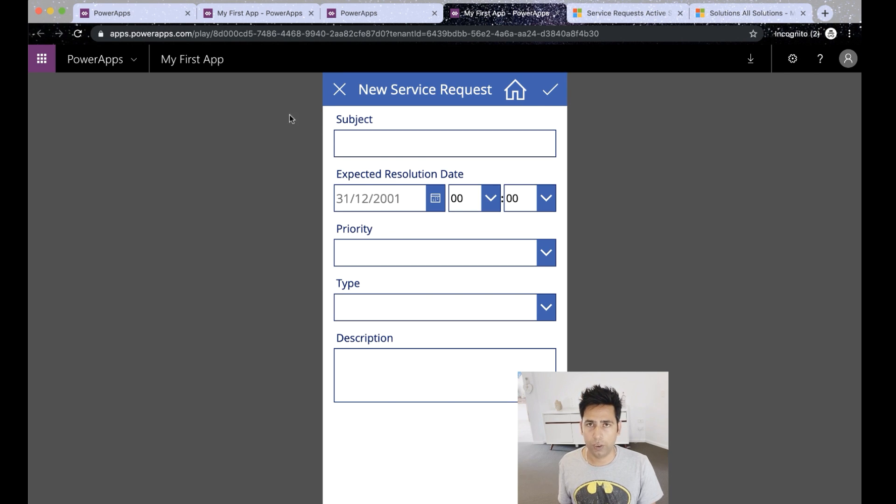
{"action": "left_click", "coordinate": [338, 91]}
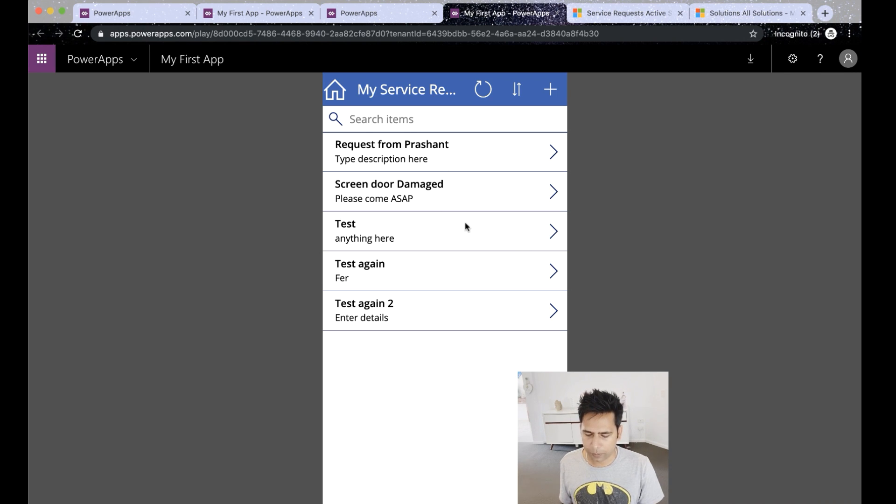
Return to the home screen, filter Club Events by Property 1 and open the event "Enjoy AFL GF on big screen in the amphi!".
{"action": "left_click", "coordinate": [336, 94]}
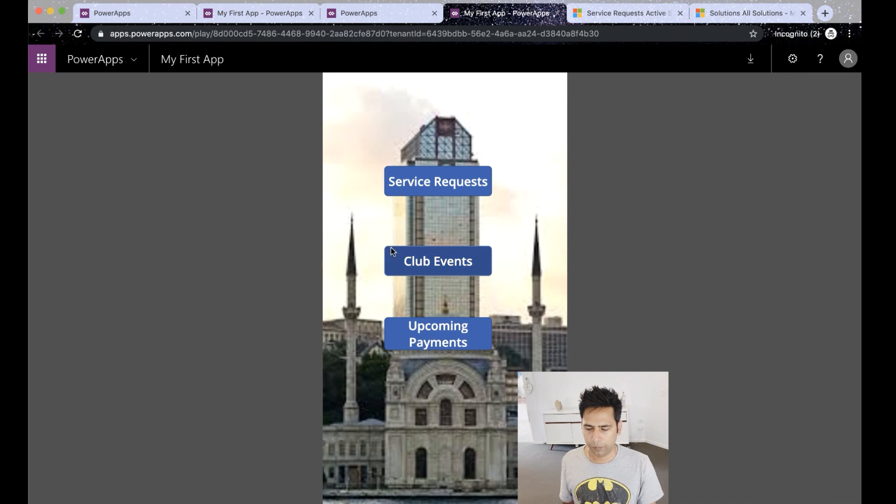
{"action": "left_click", "coordinate": [427, 265]}
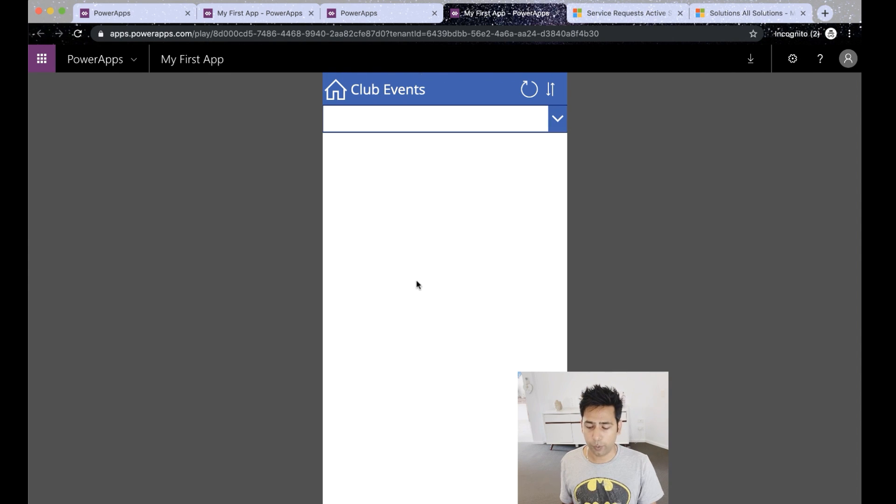
{"action": "left_click", "coordinate": [559, 127]}
{"action": "left_click", "coordinate": [492, 162]}
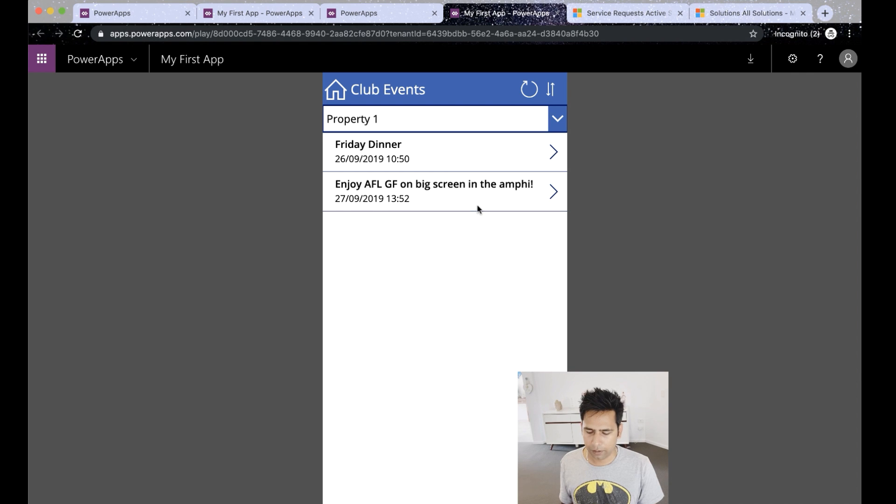
{"action": "left_click", "coordinate": [552, 193]}
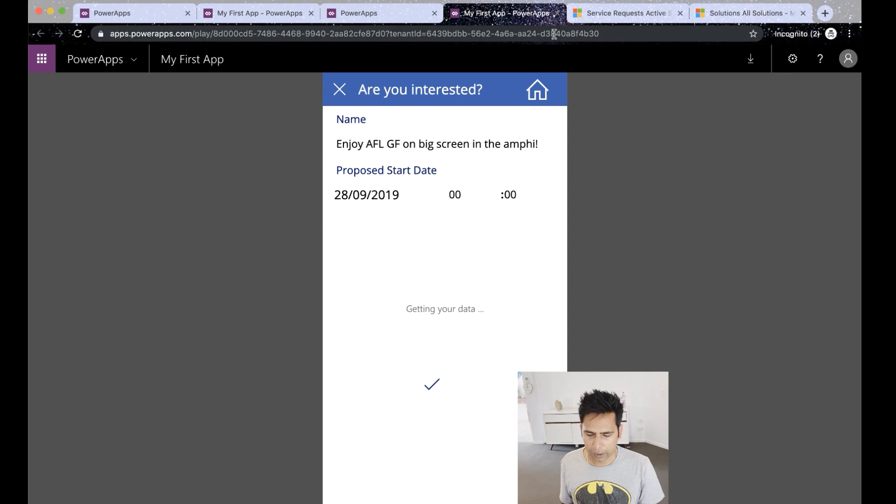
Close the running app and the My First App details page, and return to the app's editing canvas.
{"action": "left_click", "coordinate": [558, 14]}
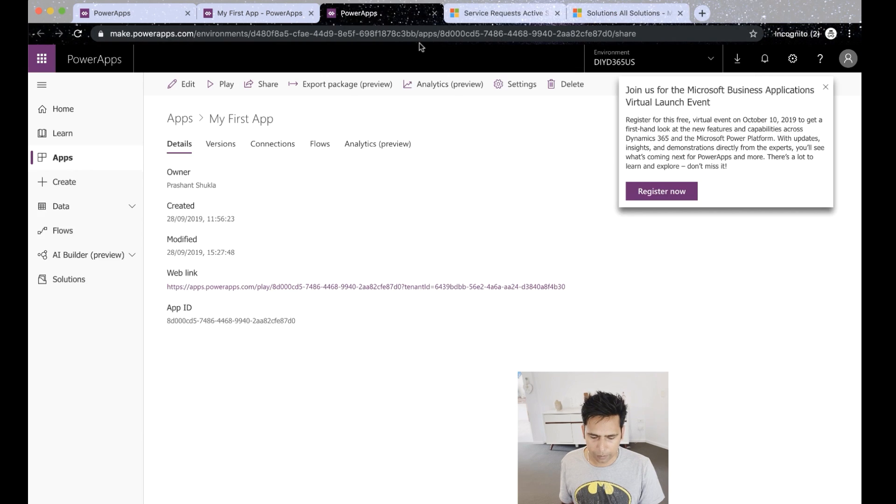
{"action": "left_click", "coordinate": [434, 14]}
{"action": "left_click", "coordinate": [258, 13]}
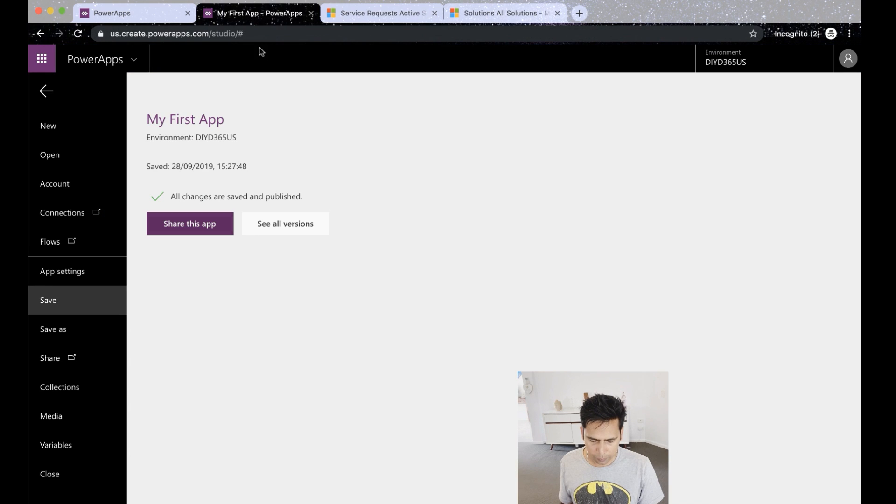
{"action": "left_click", "coordinate": [47, 96]}
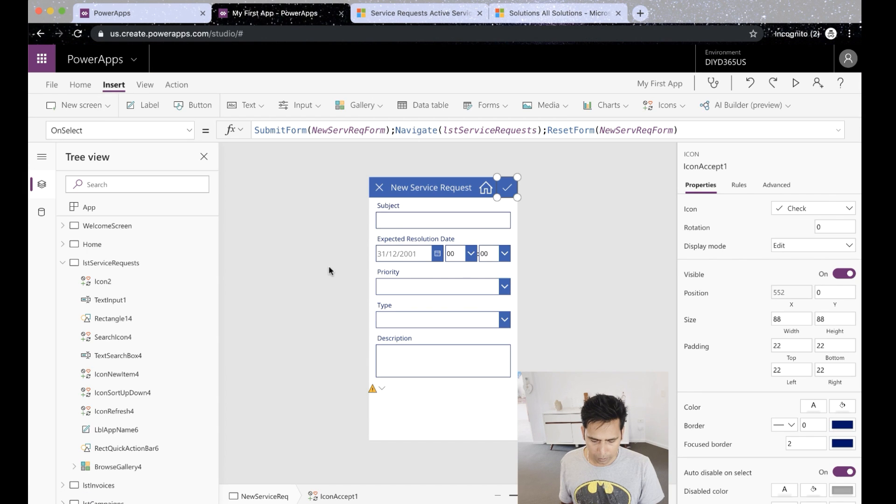
Open the CampDetails screen and start editing the OnSelect formula of its check icon.
{"action": "left_click", "coordinate": [64, 263]}
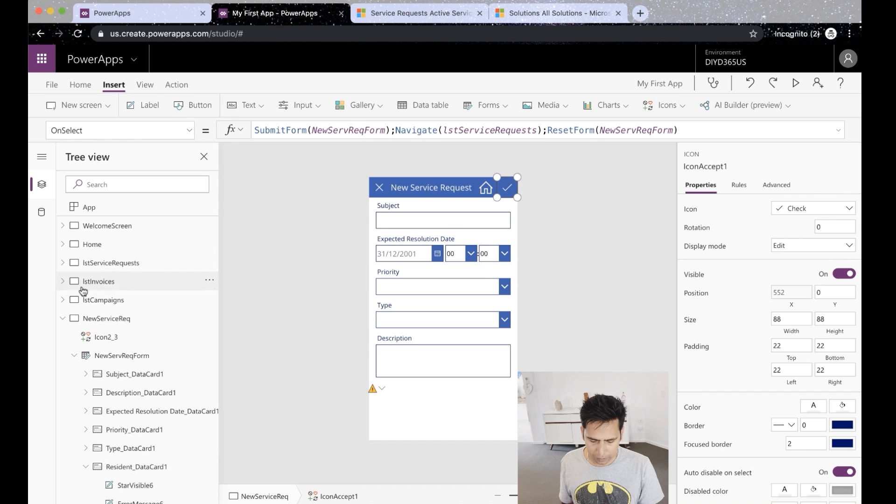
{"action": "left_click", "coordinate": [63, 319]}
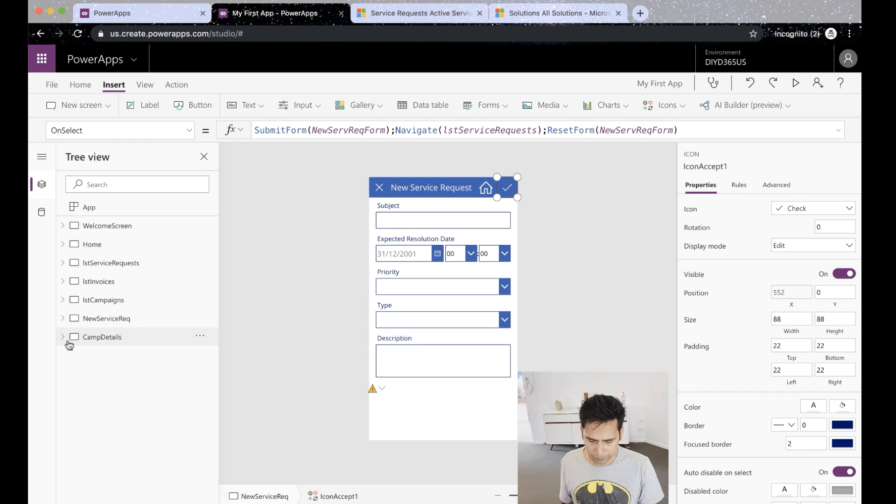
{"action": "left_click", "coordinate": [108, 344]}
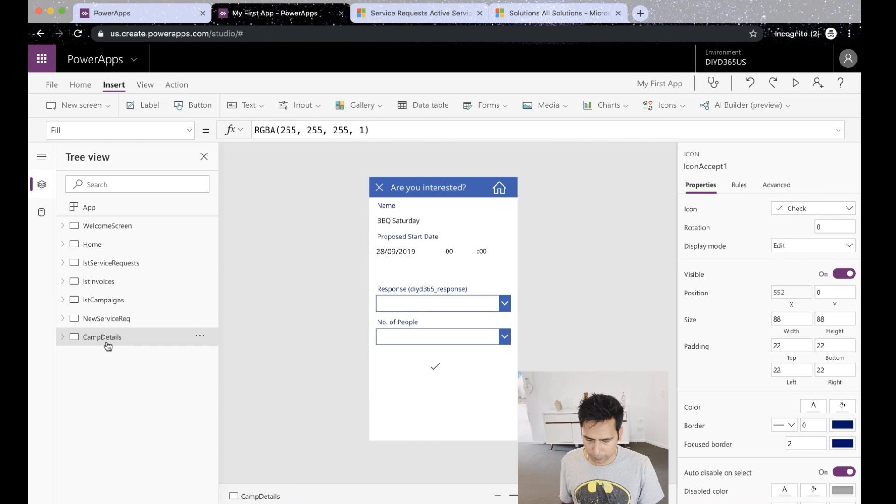
{"action": "left_click", "coordinate": [63, 337]}
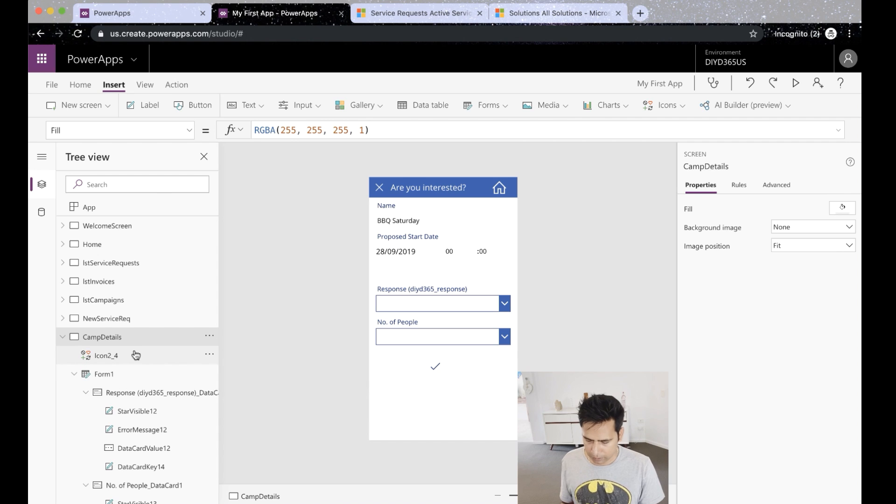
{"action": "left_click", "coordinate": [436, 367]}
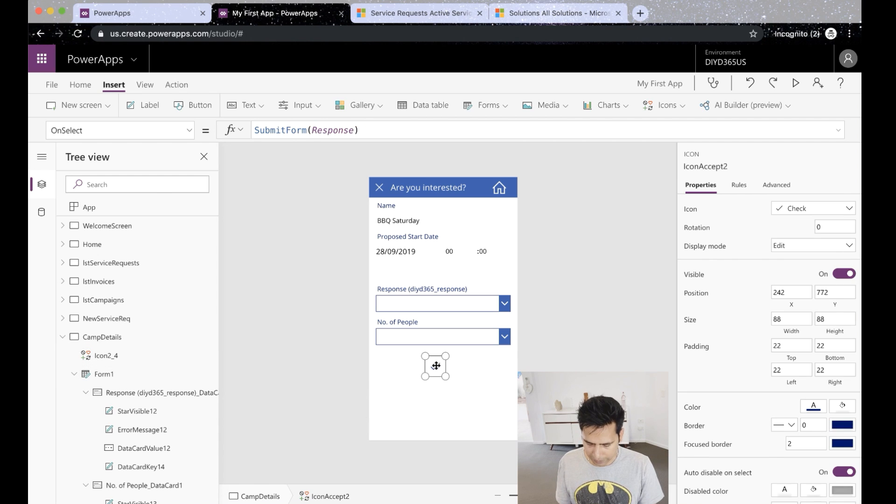
{"action": "left_click", "coordinate": [405, 127]}
{"action": "type", "text": ";"}
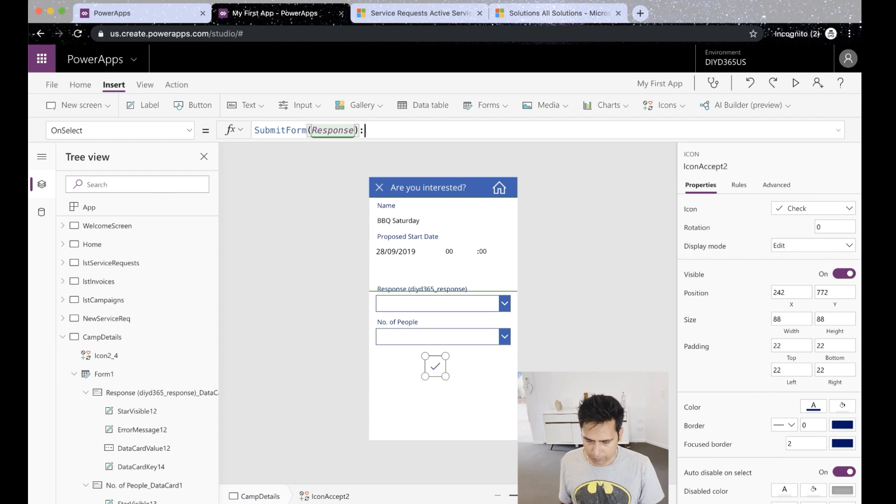
{"action": "type", "text": "Navi"}
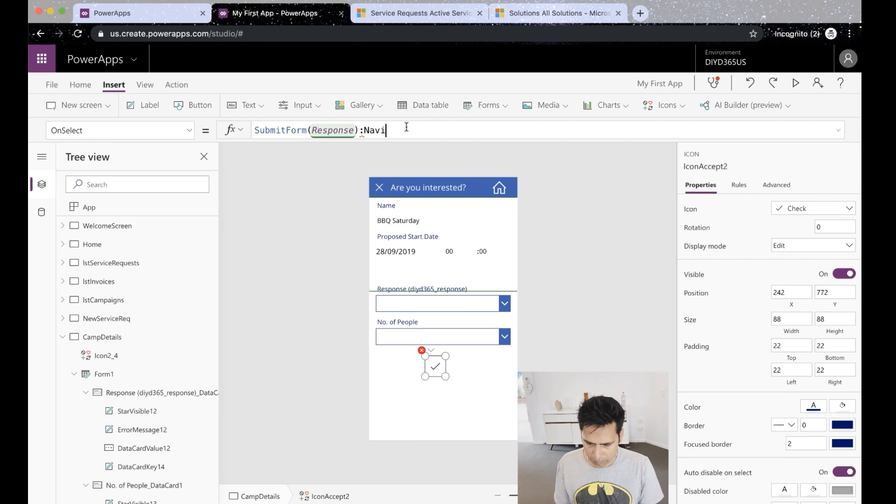
{"action": "type", "text": "ga"}
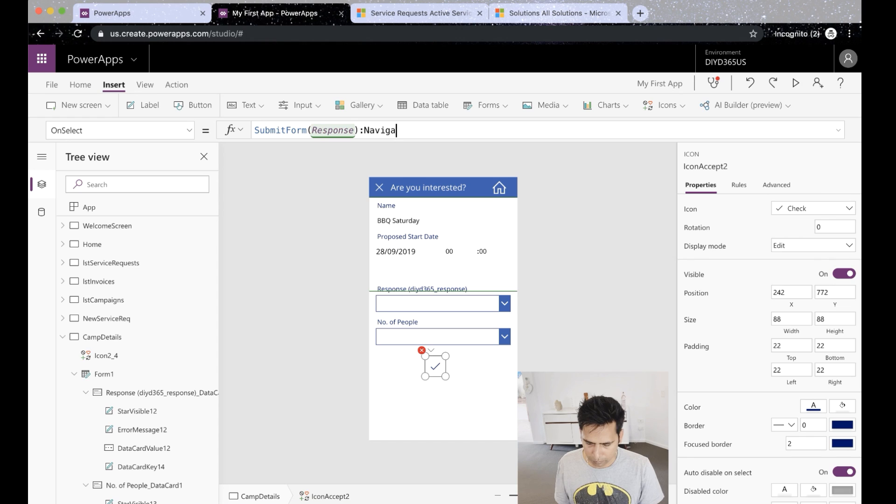
{"action": "type", "text": "te"}
{"action": "key", "text": "BackSpace"}
{"action": "key", "text": "BackSpace"}
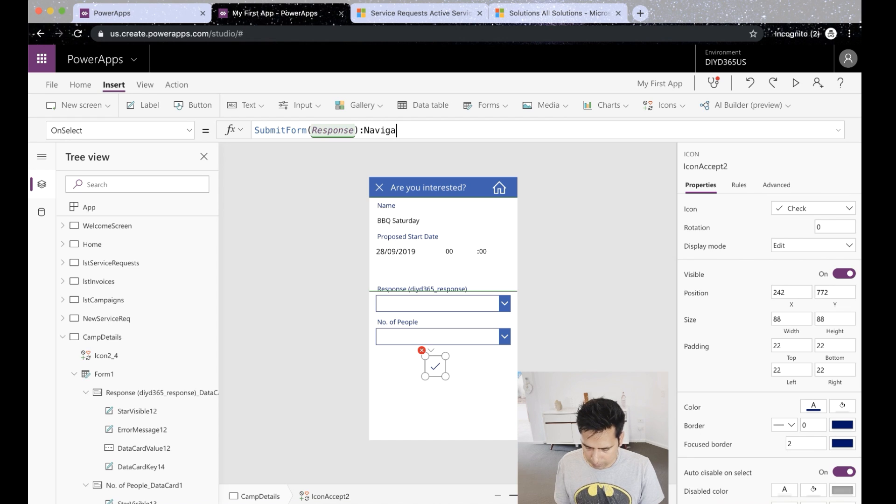
{"action": "key", "text": "BackSpace"}
{"action": "key", "text": "BackSpace"}
{"action": "key", "text": "BackSpace"}
{"action": "key", "text": "BackSpace"}
{"action": "key", "text": "BackSpace"}
{"action": "key", "text": "BackSpace"}
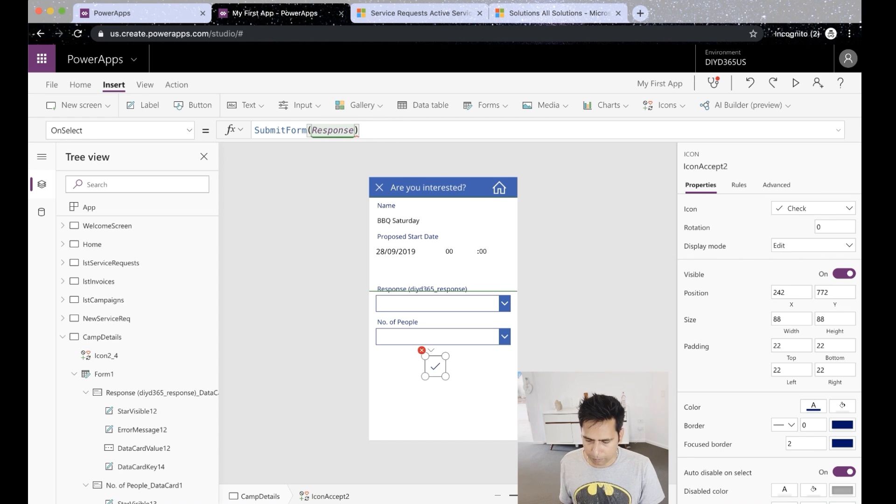
Extend the check icon's OnSelect formula after SubmitForm(Response) with a Navigate call to the lstCampaigns screen.
{"action": "type", "text": ";Navi"}
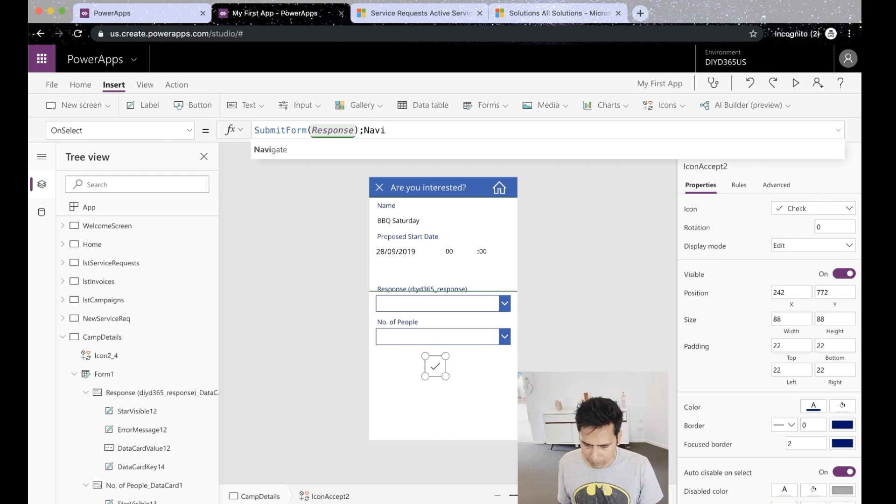
{"action": "type", "text": "gate(ls"}
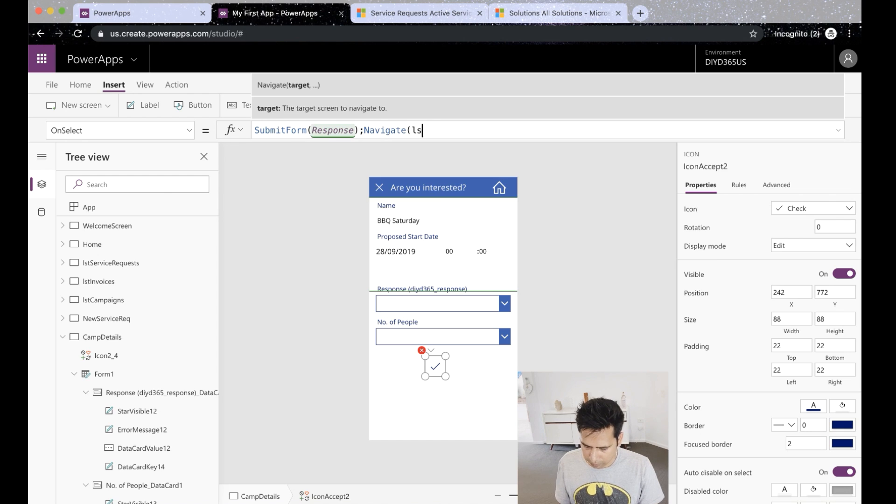
{"action": "type", "text": "tc"}
{"action": "left_click", "coordinate": [436, 161]}
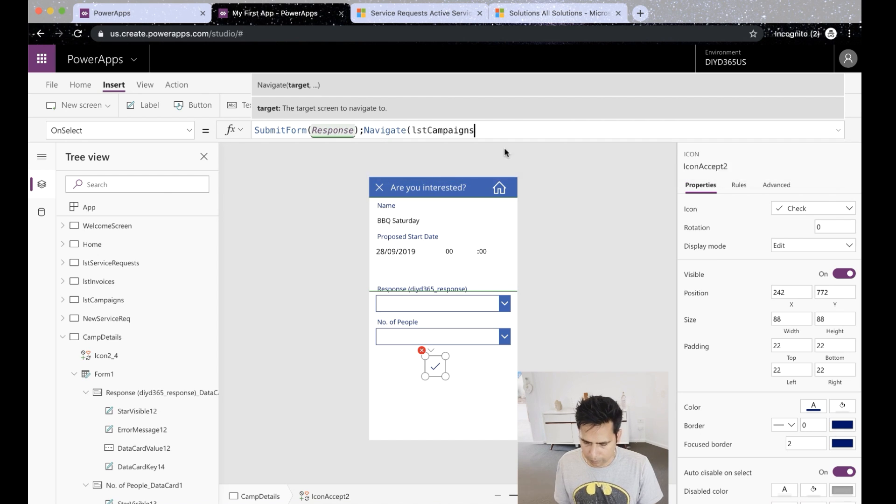
Close the Navigate call and append ResetForm(Response) to the check icon's OnSelect formula.
{"action": "type", "text": ");r"}
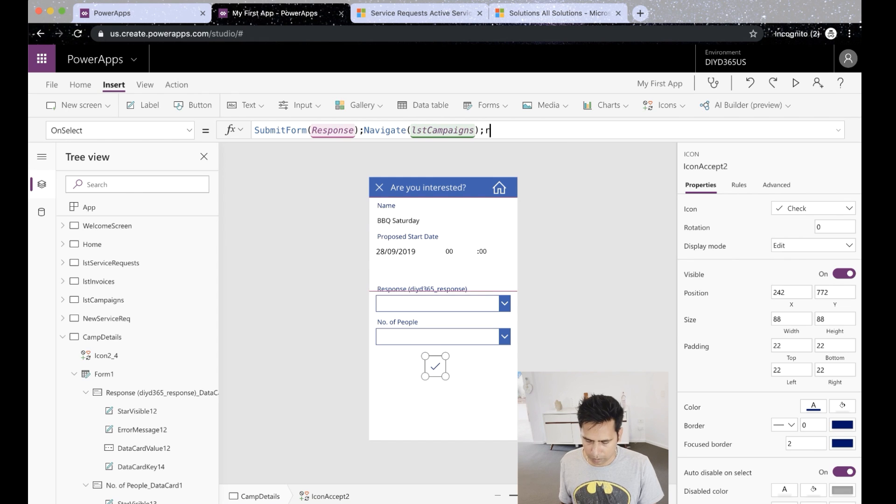
{"action": "type", "text": "esetf"}
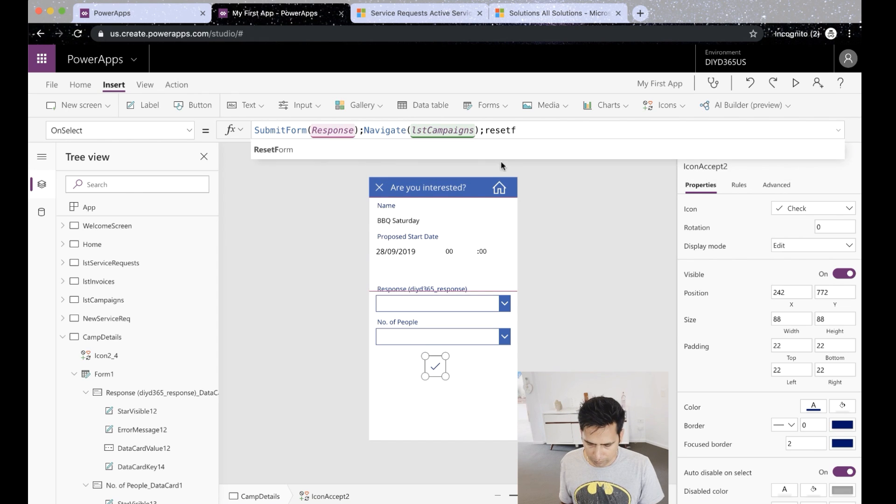
{"action": "left_click", "coordinate": [509, 152]}
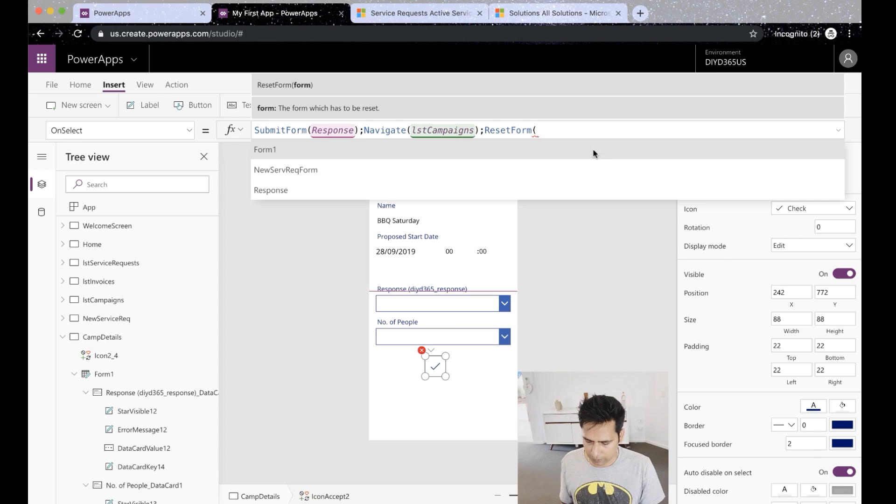
{"action": "left_click", "coordinate": [465, 189]}
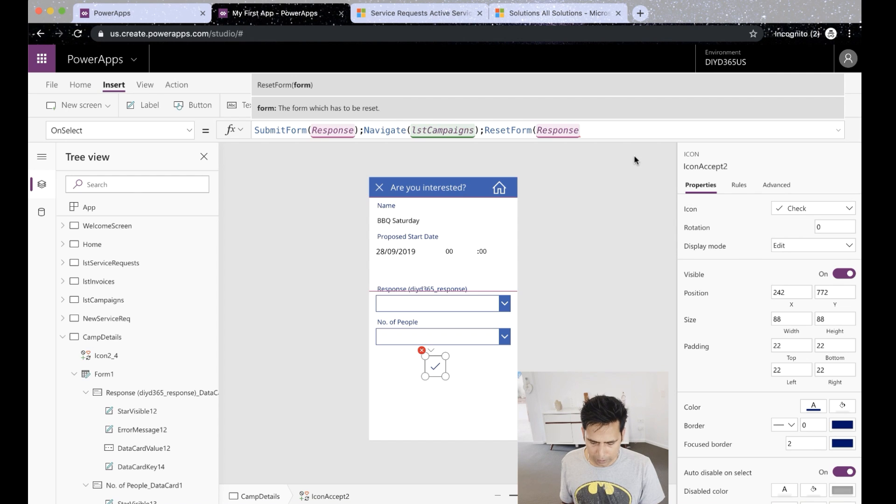
{"action": "type", "text": ")"}
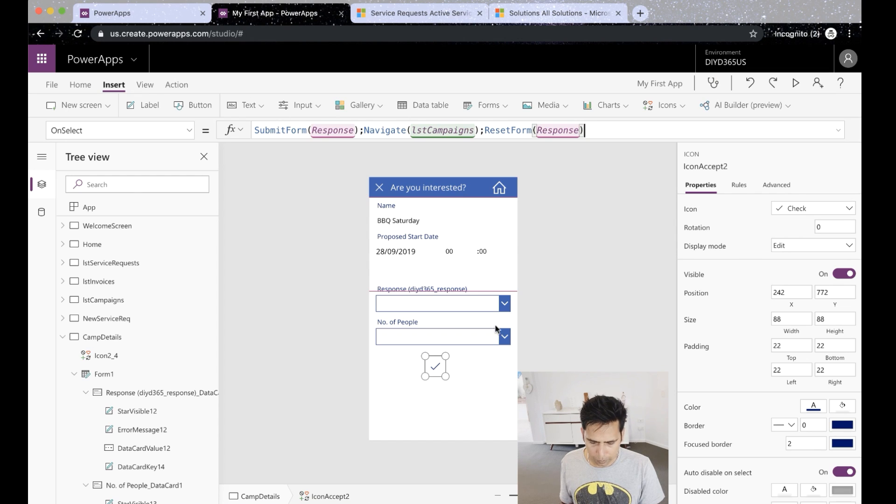
Collapse the CampDetails screen's contents and open the app's file options to save the changes.
{"action": "left_click", "coordinate": [63, 338]}
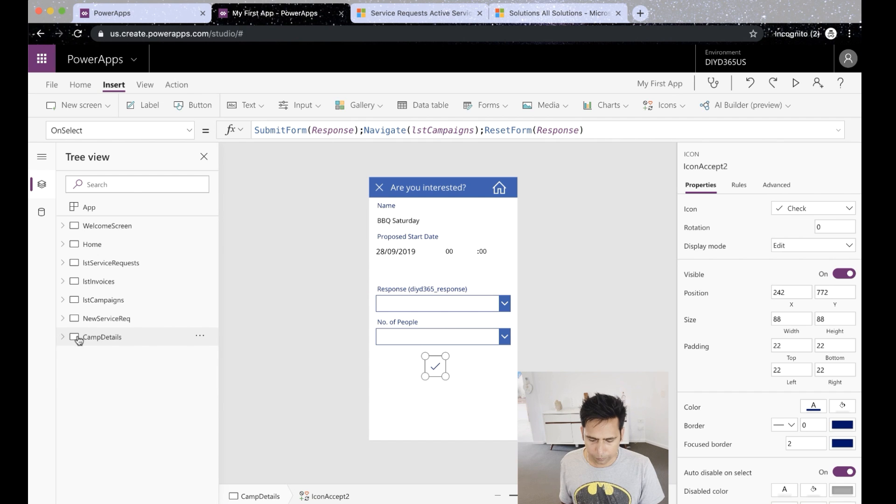
{"action": "left_click", "coordinate": [52, 84]}
{"action": "left_click", "coordinate": [197, 258]}
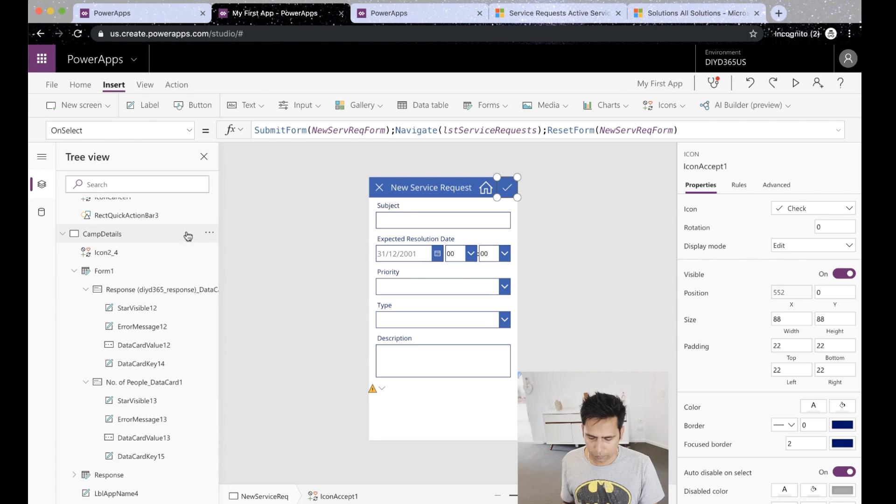
Rename the Campaigns-based form Response on the CampDetails screen as Details.
{"action": "scroll", "coordinate": [144, 312], "scroll_direction": "down", "scroll_amount": 2}
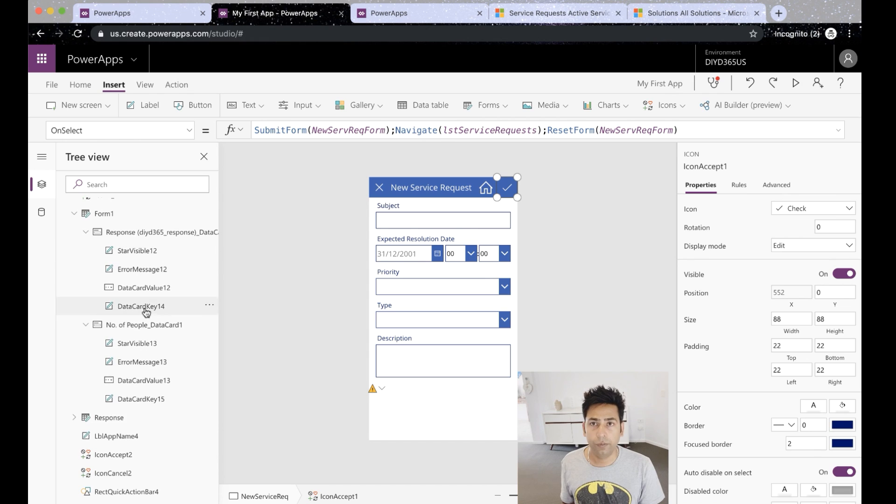
{"action": "left_click", "coordinate": [106, 418]}
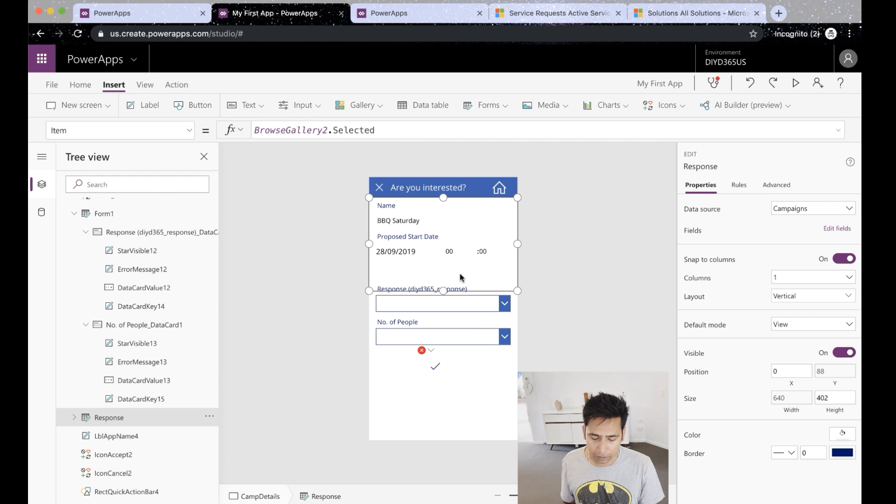
{"action": "left_click", "coordinate": [209, 417]}
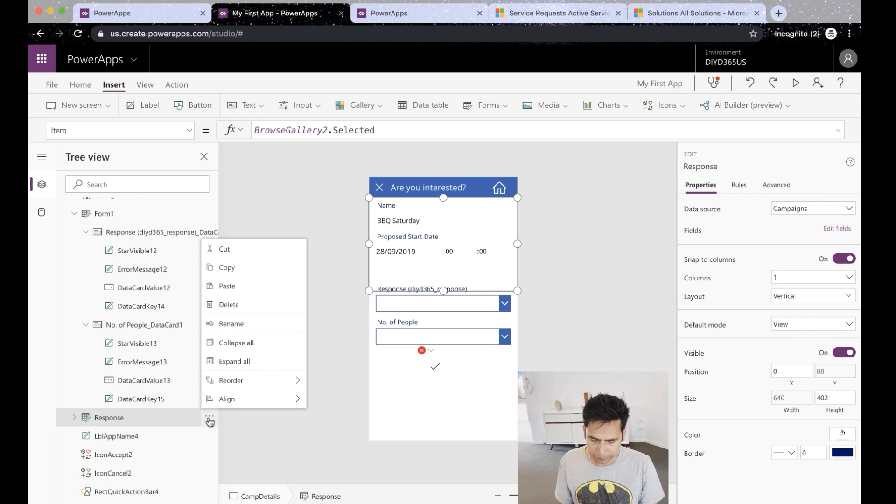
{"action": "left_click", "coordinate": [237, 323]}
{"action": "type", "text": "Details"}
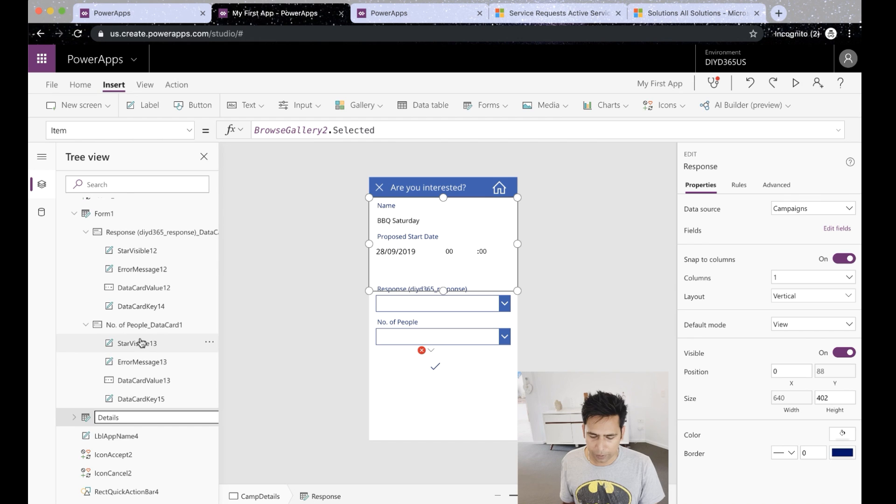
Rename Form1, the form based on the Responses data source, as Response.
{"action": "left_click", "coordinate": [123, 213]}
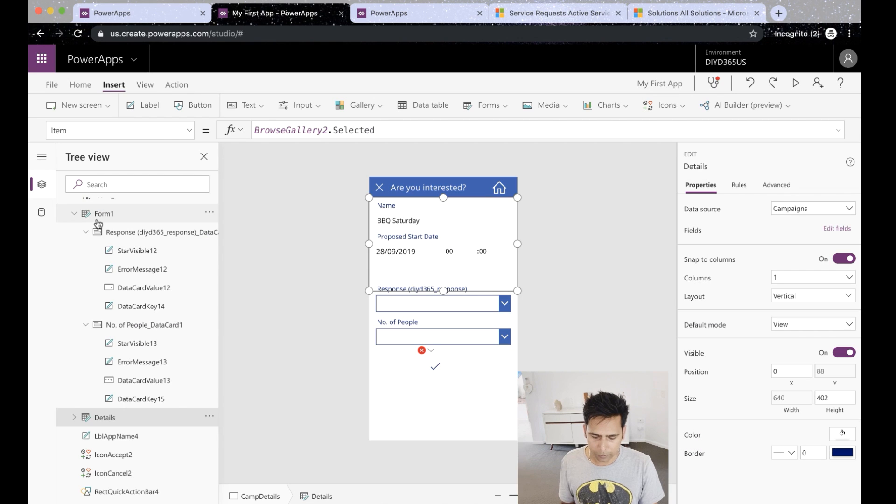
{"action": "left_click", "coordinate": [210, 213]}
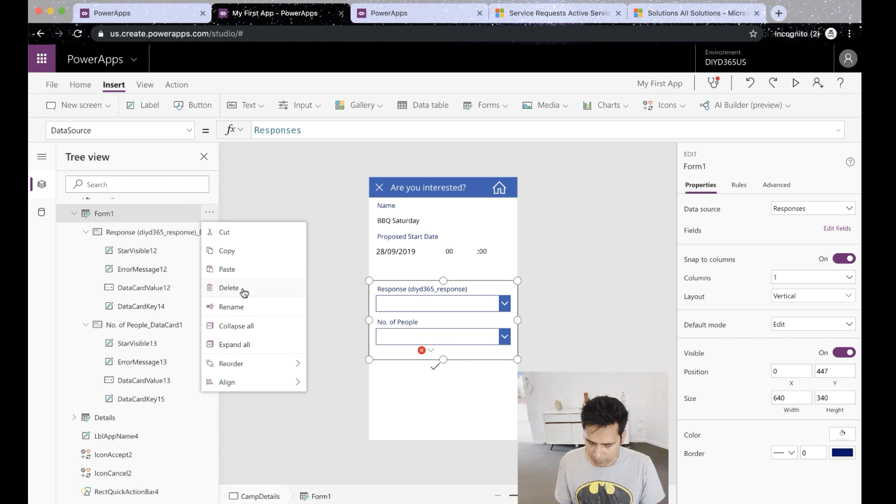
{"action": "left_click", "coordinate": [238, 306]}
{"action": "type", "text": "Res"}
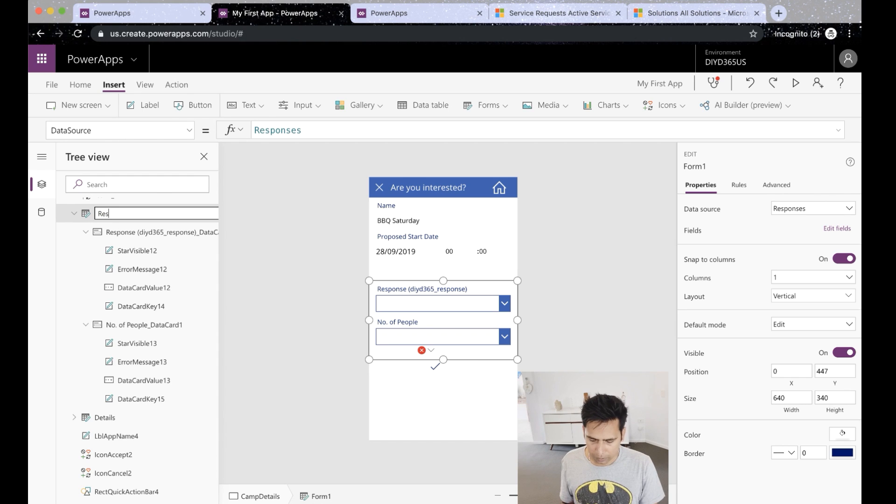
{"action": "type", "text": "nse"}
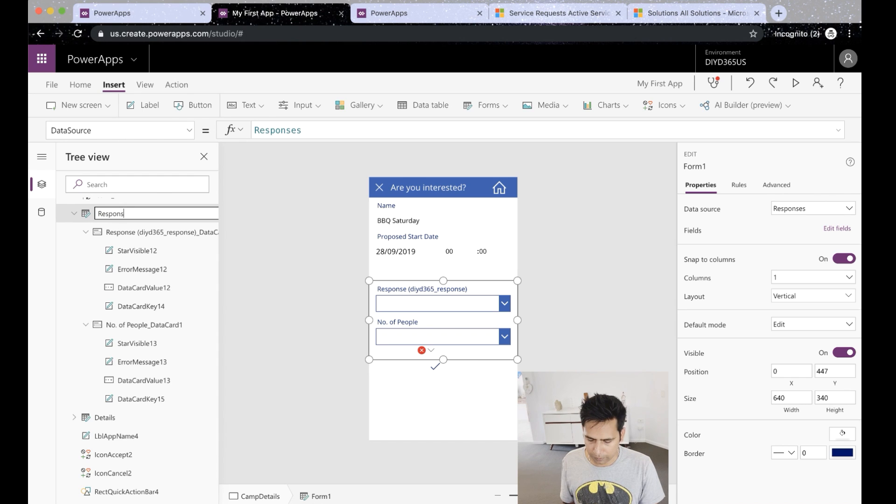
{"action": "left_click", "coordinate": [377, 422]}
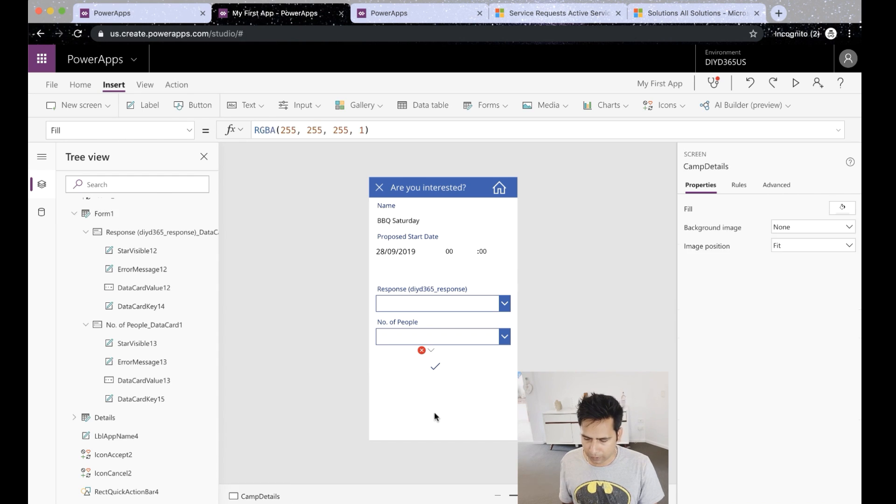
In the CampDetails check icon's OnSelect formula, change the ResetForm argument to Response.
{"action": "left_click", "coordinate": [434, 366]}
{"action": "left_click", "coordinate": [431, 352]}
{"action": "left_click", "coordinate": [439, 365]}
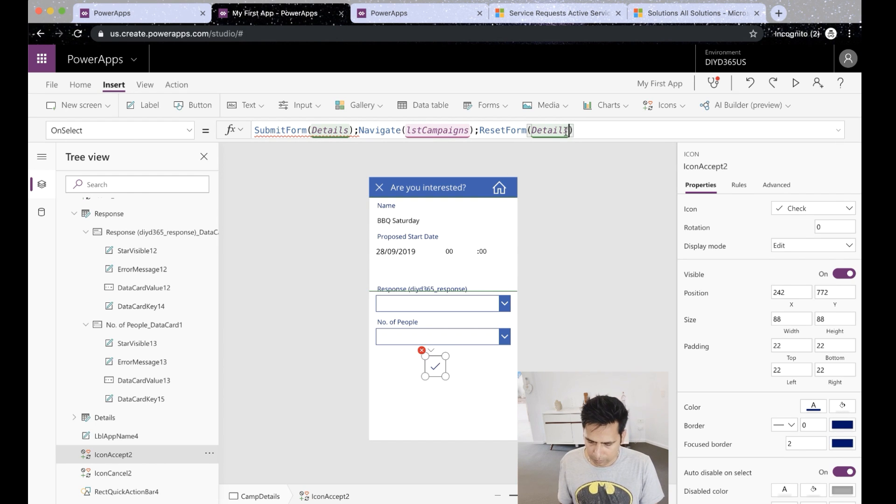
{"action": "double_click", "coordinate": [541, 131]}
{"action": "type", "text": "Response"}
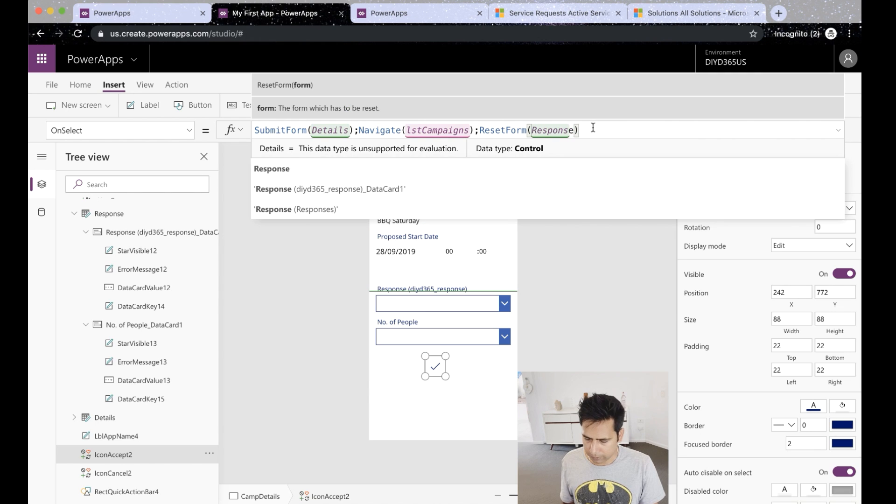
{"action": "left_click", "coordinate": [567, 357]}
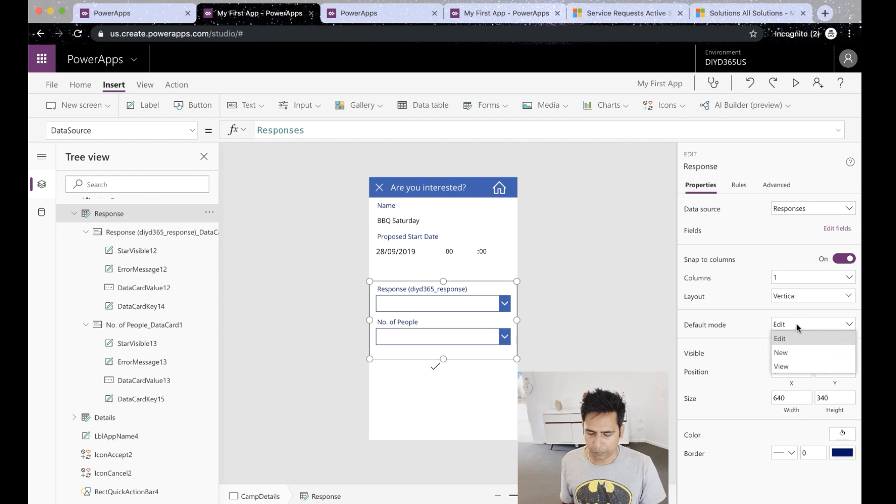
Set the default mode of the Response form on the CampDetails screen to New.
{"action": "left_click", "coordinate": [785, 351]}
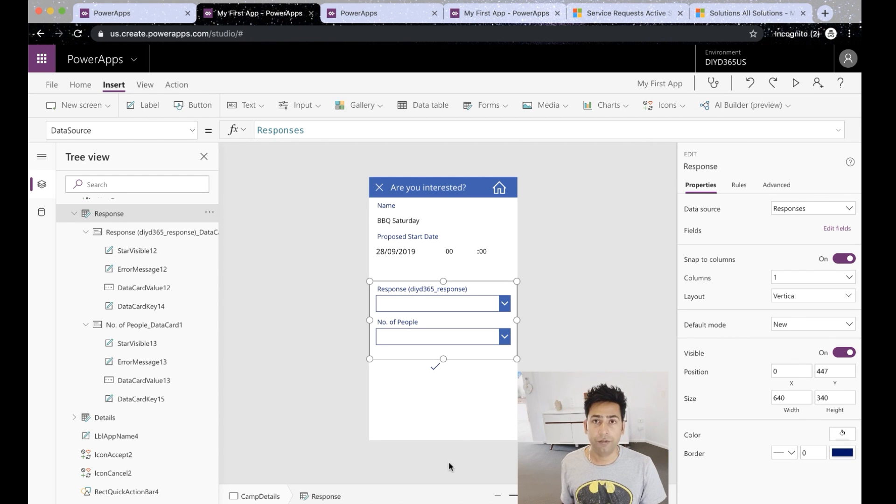
{"action": "left_click", "coordinate": [451, 428]}
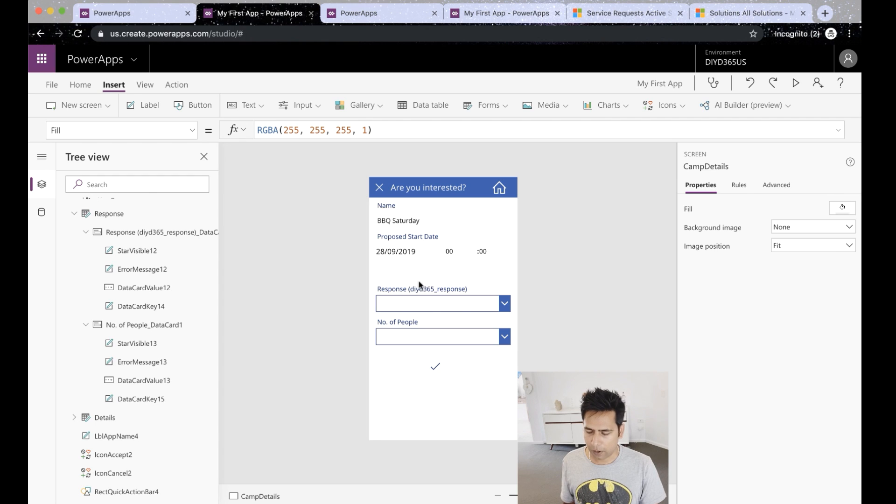
Review the Response form's default mode, the check icon's OnSelect formula and the Details form's properties on the CampDetails screen.
{"action": "left_click", "coordinate": [461, 356]}
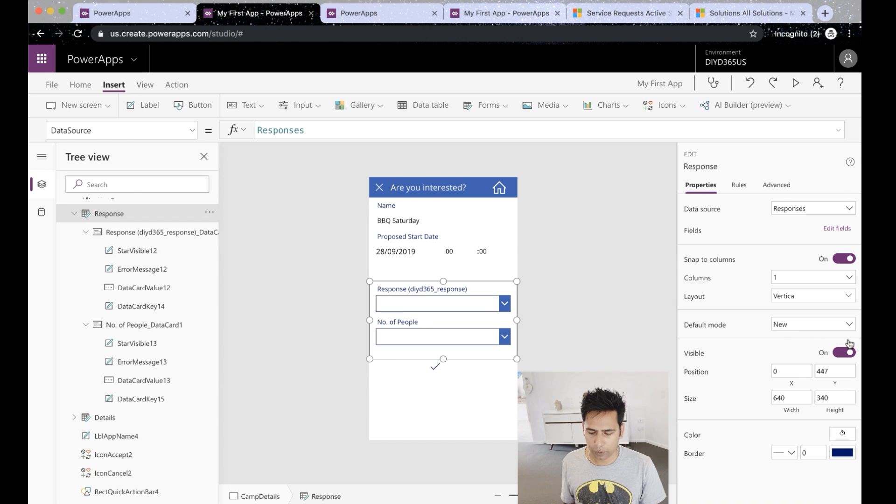
{"action": "left_click", "coordinate": [437, 367]}
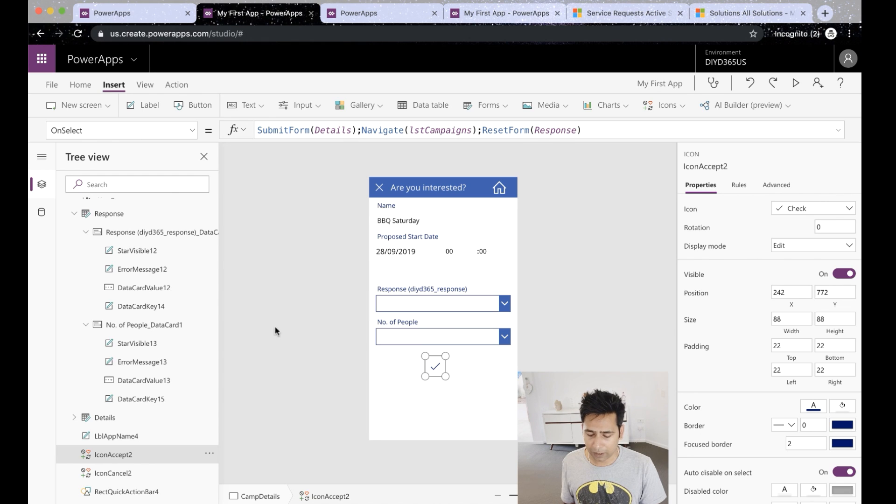
{"action": "left_click", "coordinate": [432, 215]}
{"action": "left_click", "coordinate": [434, 277]}
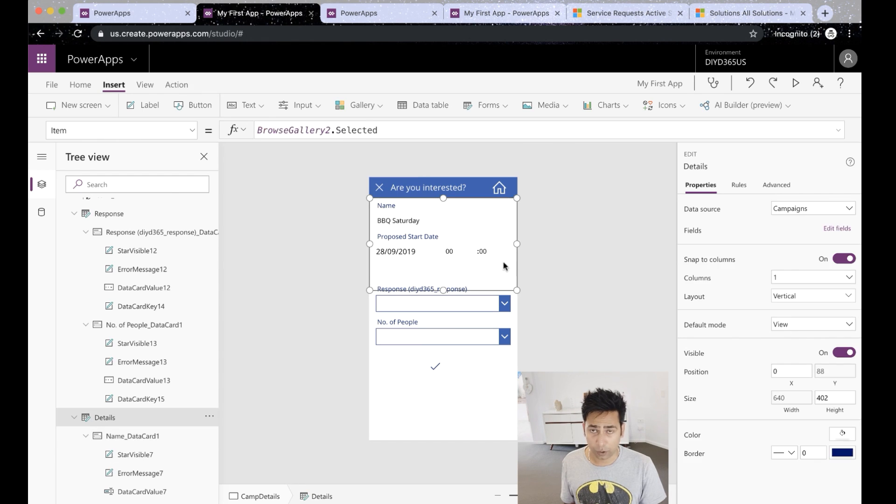
{"action": "left_click", "coordinate": [379, 358]}
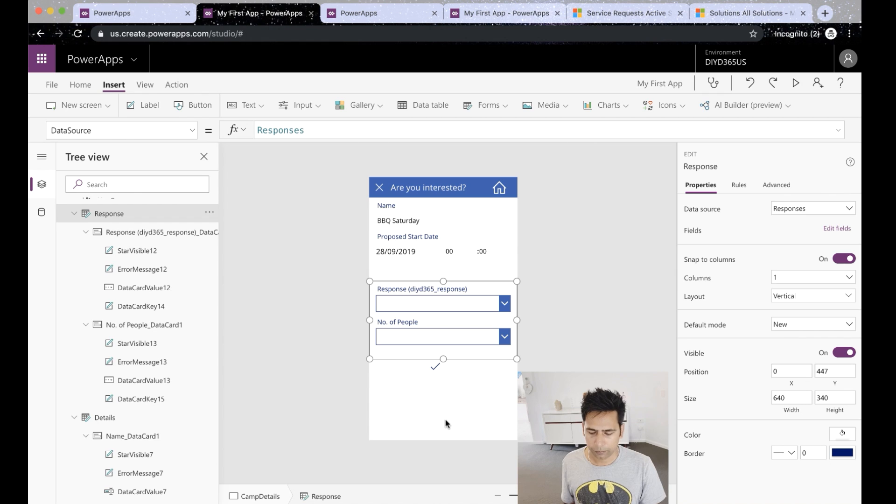
Save and publish the new version of My First App, closing the old app details and player tabs meanwhile.
{"action": "left_click", "coordinate": [52, 85]}
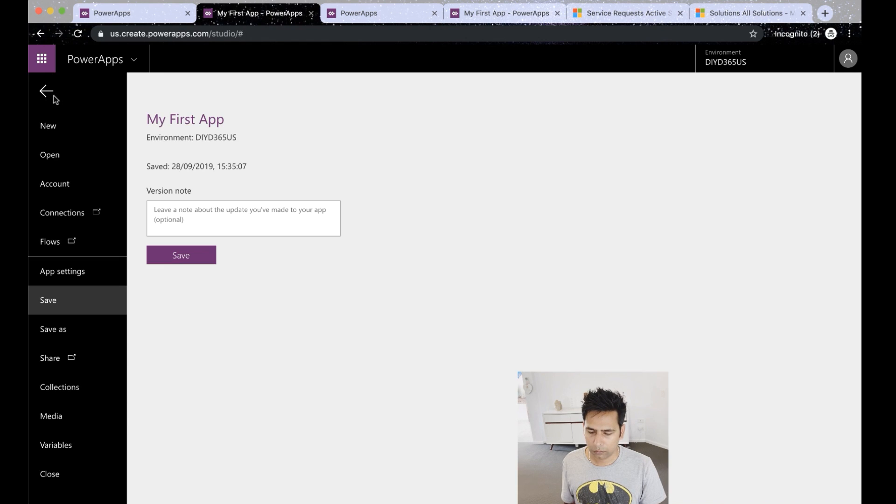
{"action": "left_click", "coordinate": [177, 259]}
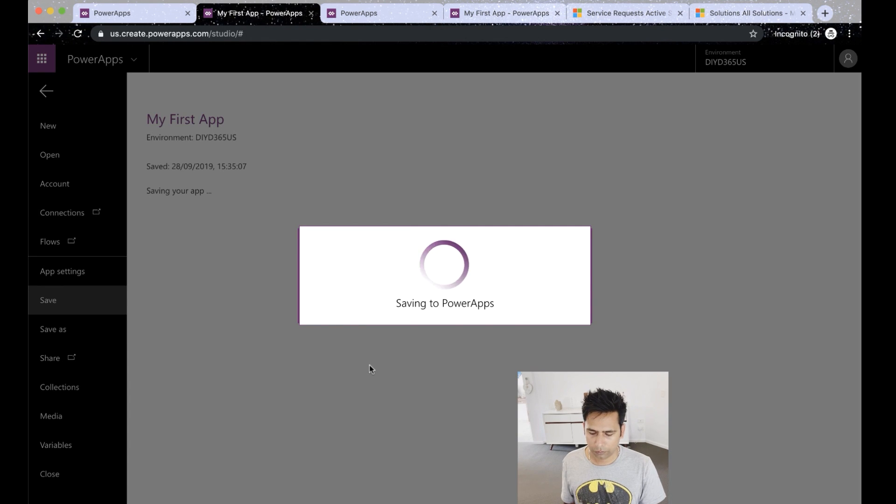
{"action": "left_click", "coordinate": [434, 13]}
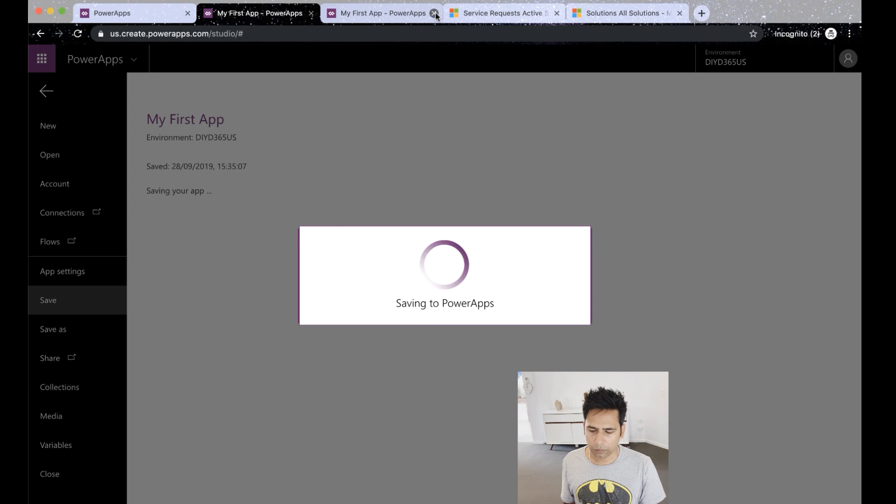
{"action": "left_click", "coordinate": [435, 13]}
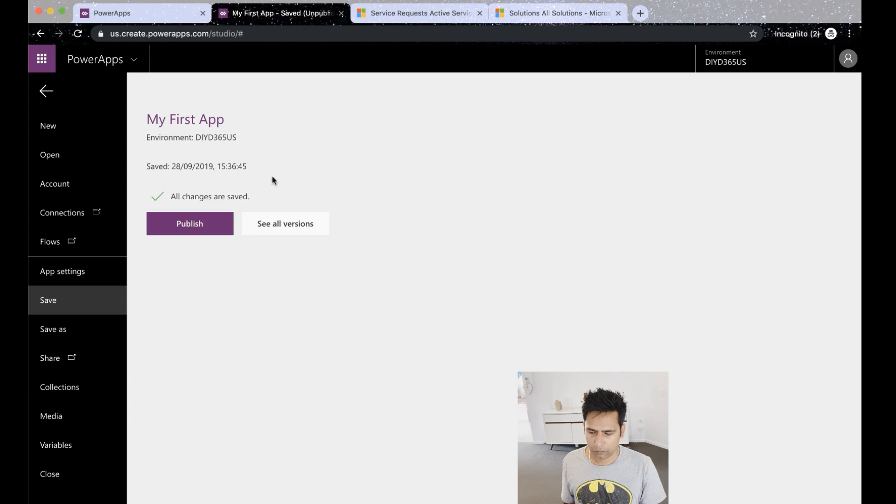
{"action": "left_click", "coordinate": [198, 224]}
{"action": "left_click", "coordinate": [462, 344]}
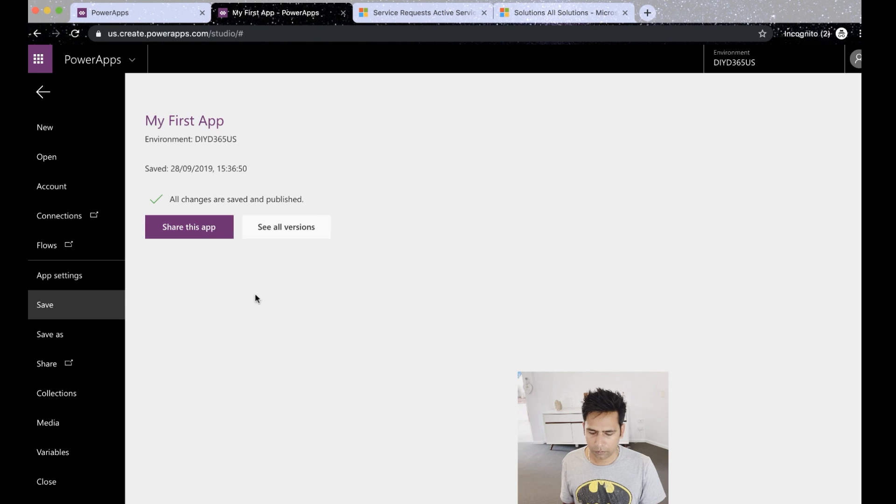
{"action": "left_click", "coordinate": [201, 228]}
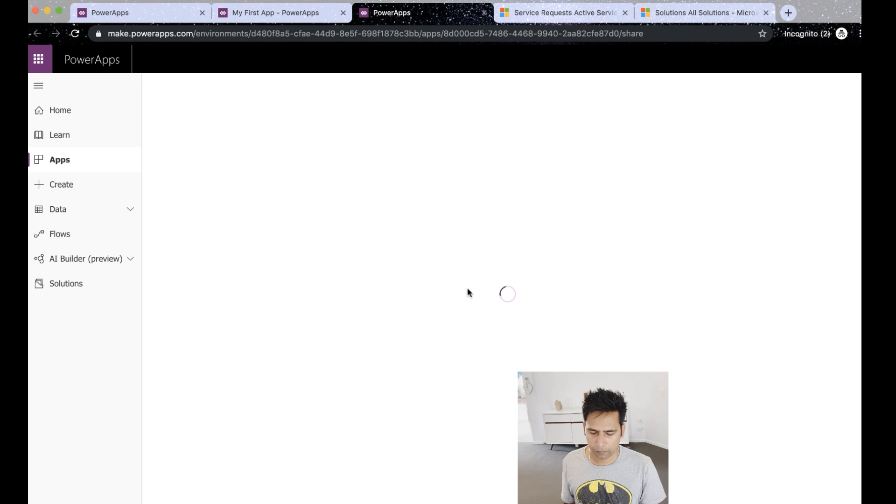
{"action": "left_click", "coordinate": [279, 358]}
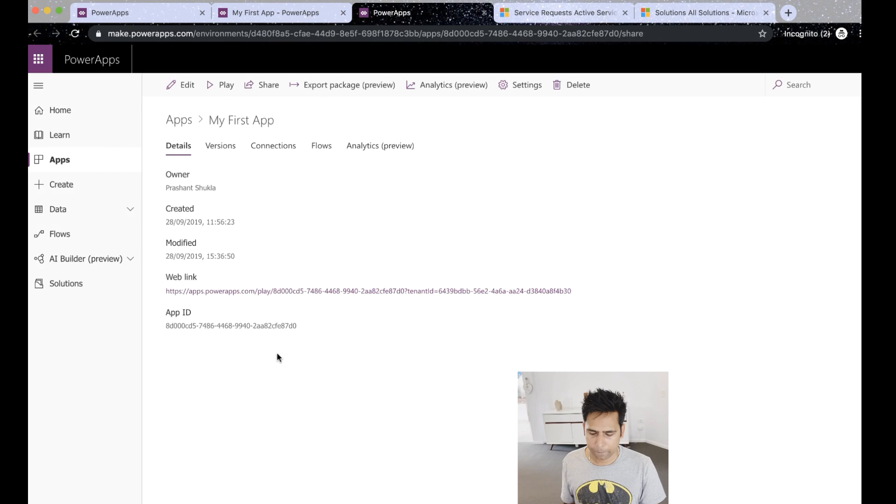
{"action": "left_click", "coordinate": [324, 291]}
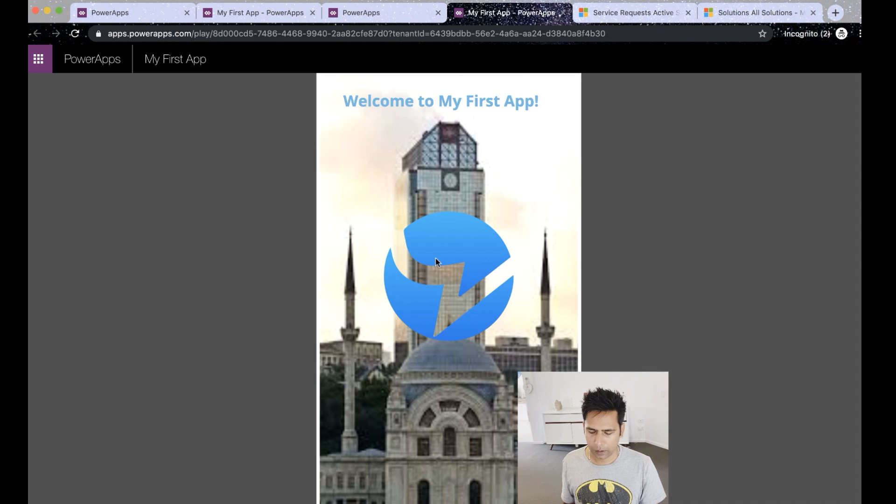
{"action": "left_click", "coordinate": [430, 278]}
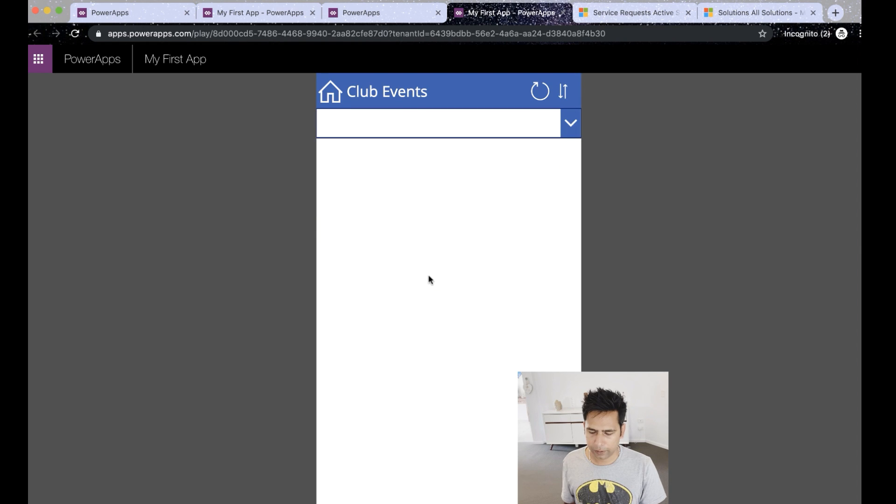
{"action": "left_click", "coordinate": [562, 134]}
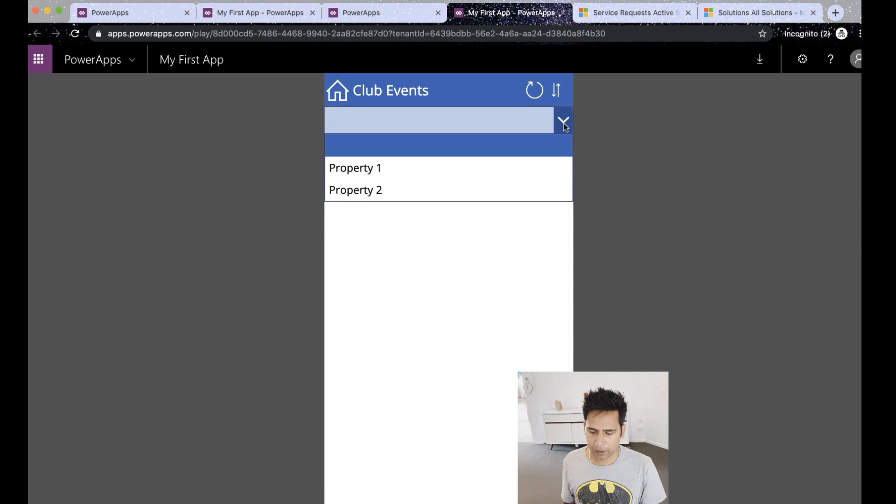
{"action": "left_click", "coordinate": [441, 177]}
{"action": "left_click", "coordinate": [559, 202]}
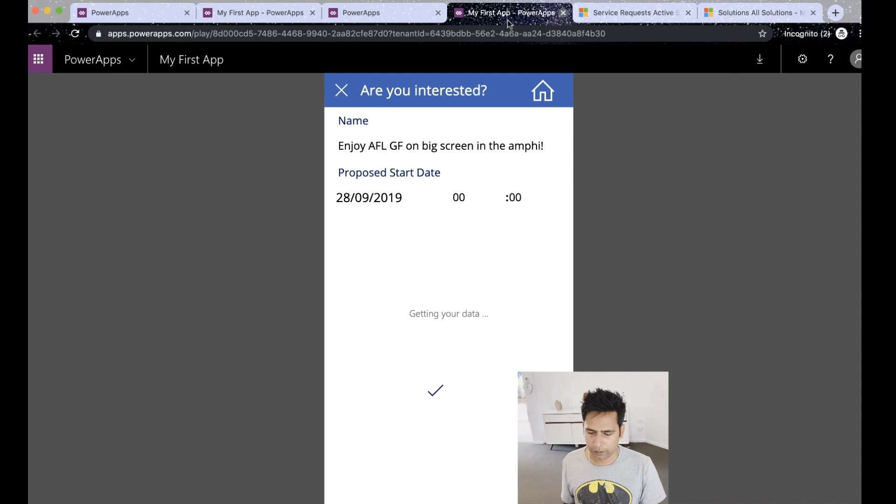
{"action": "key", "text": "super+w"}
{"action": "left_click", "coordinate": [438, 14]}
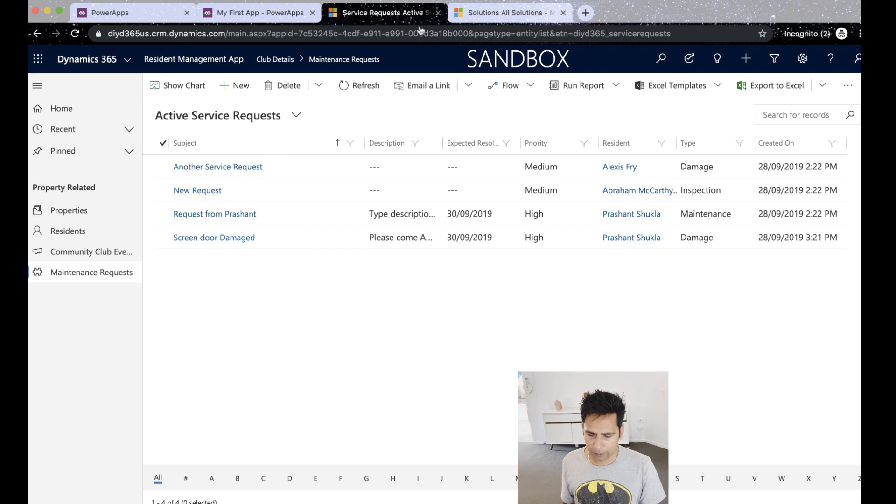
Go from the studio to the My First App sharing page and launch the published app through its web link.
{"action": "left_click", "coordinate": [271, 13]}
{"action": "left_click", "coordinate": [192, 226]}
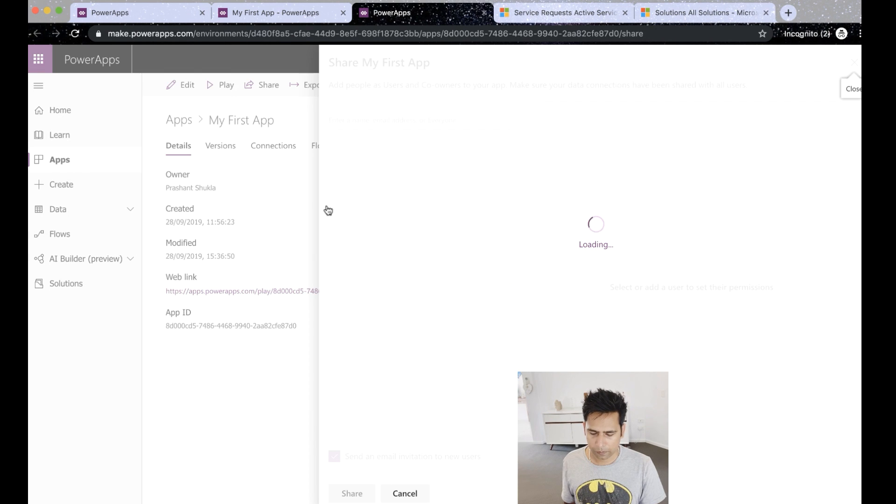
{"action": "left_click", "coordinate": [304, 291]}
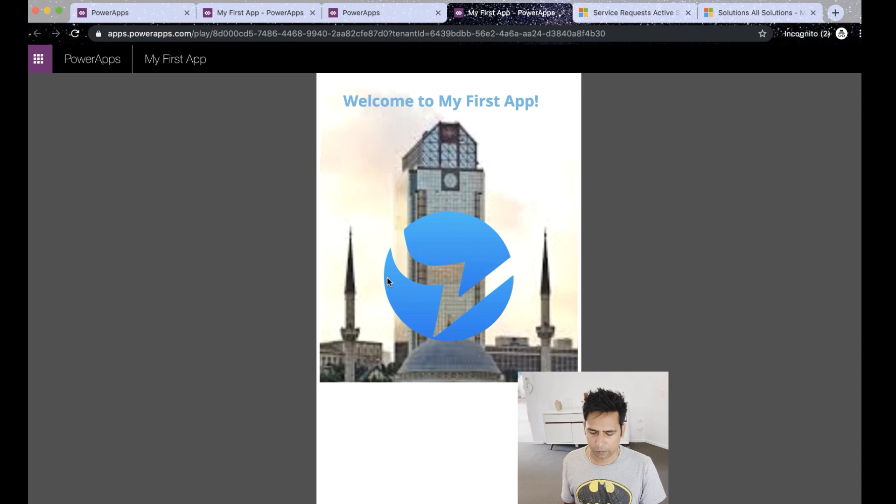
In the running app, filter the club events by Property 1 and open the event "Enjoy AFL GF on big screen in the amphi!".
{"action": "left_click", "coordinate": [399, 280]}
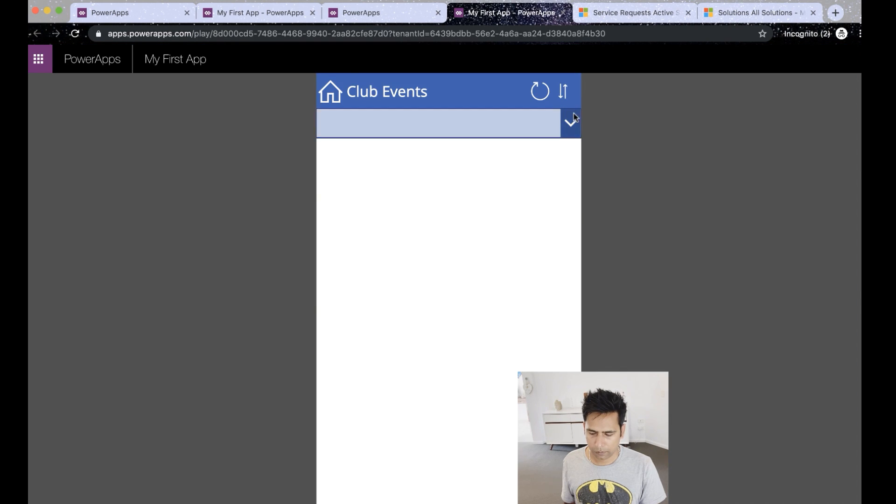
{"action": "left_click", "coordinate": [573, 116]}
{"action": "left_click", "coordinate": [526, 125]}
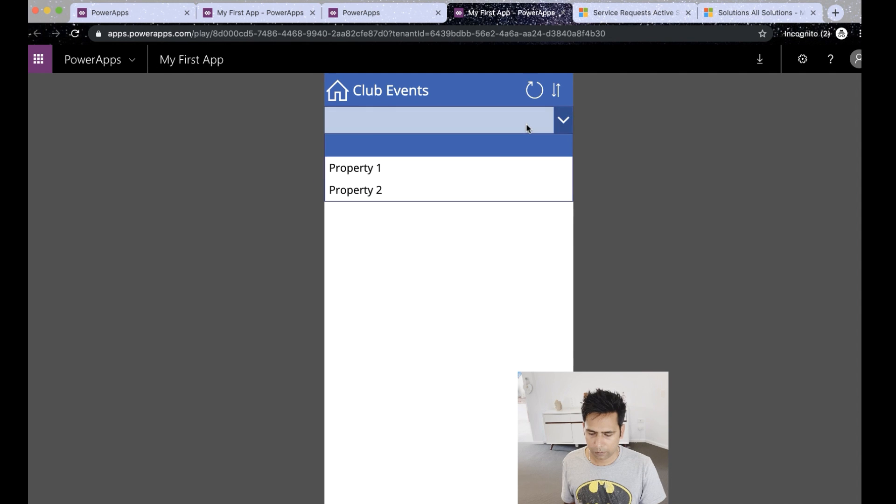
{"action": "left_click", "coordinate": [462, 169]}
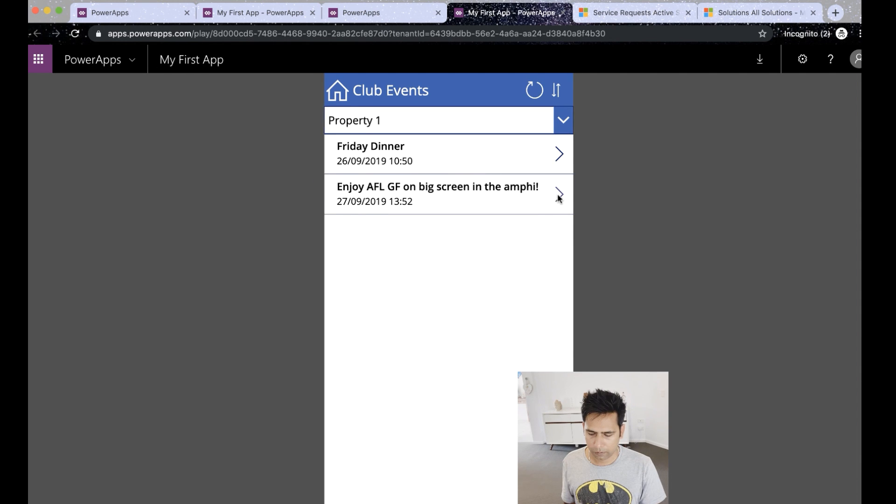
{"action": "left_click", "coordinate": [559, 195]}
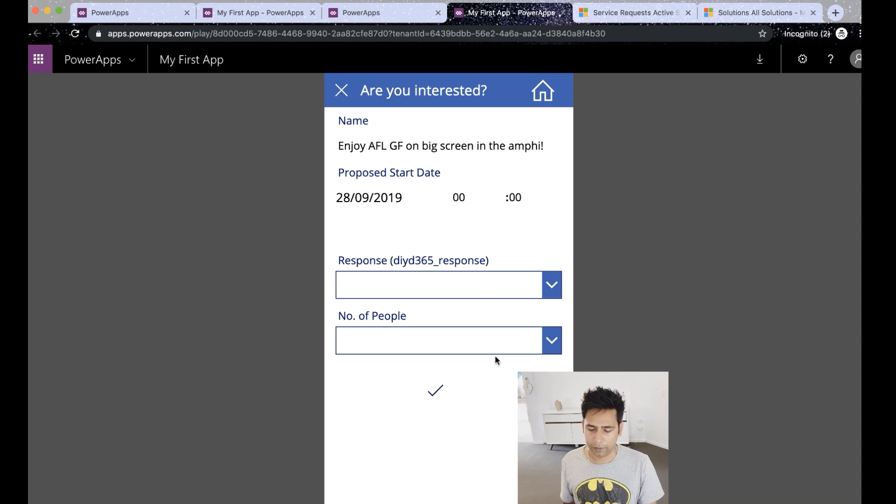
Submit the event response as Interested with 2 as the number of people.
{"action": "left_click", "coordinate": [427, 290]}
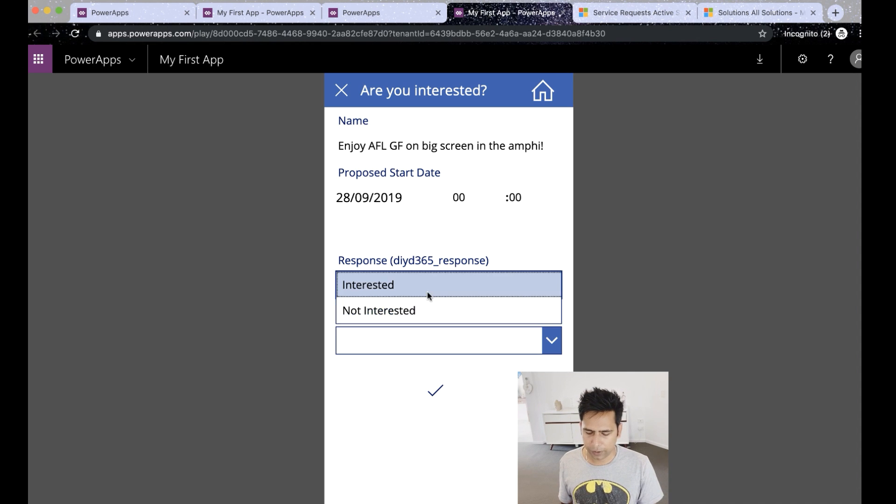
{"action": "left_click", "coordinate": [400, 296]}
{"action": "left_click", "coordinate": [384, 343]}
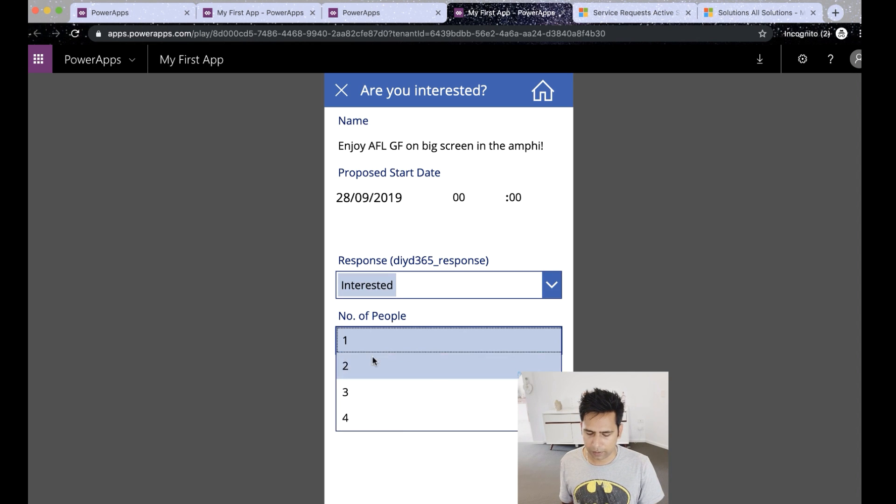
{"action": "left_click", "coordinate": [372, 358]}
{"action": "left_click", "coordinate": [436, 391]}
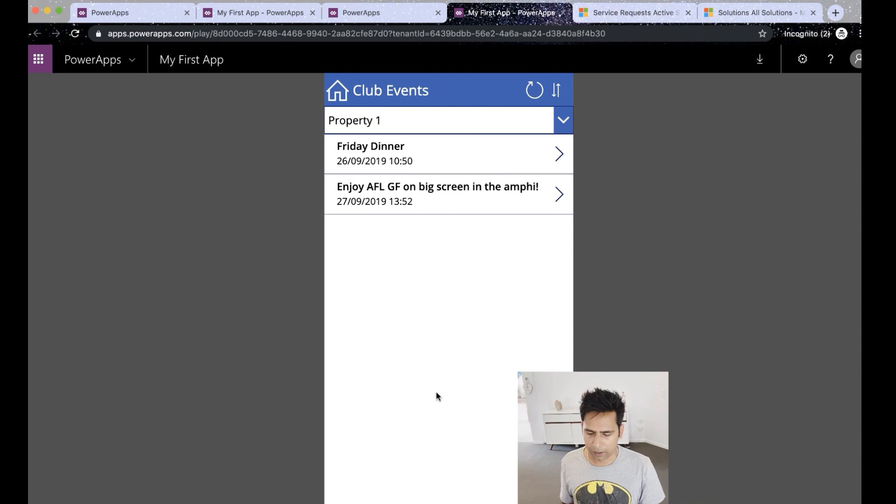
Check the response form of the Friday Dinner event, and go back through the home screen to Upcoming Payments.
{"action": "left_click", "coordinate": [559, 157]}
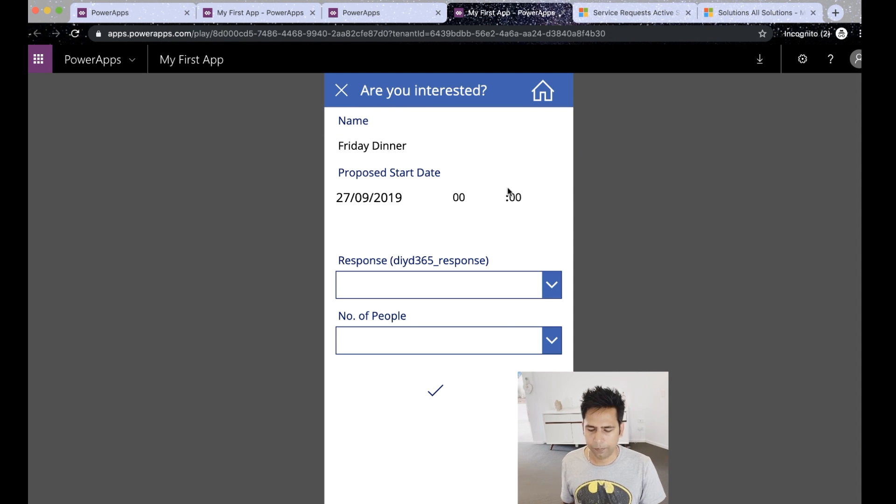
{"action": "left_click", "coordinate": [341, 91]}
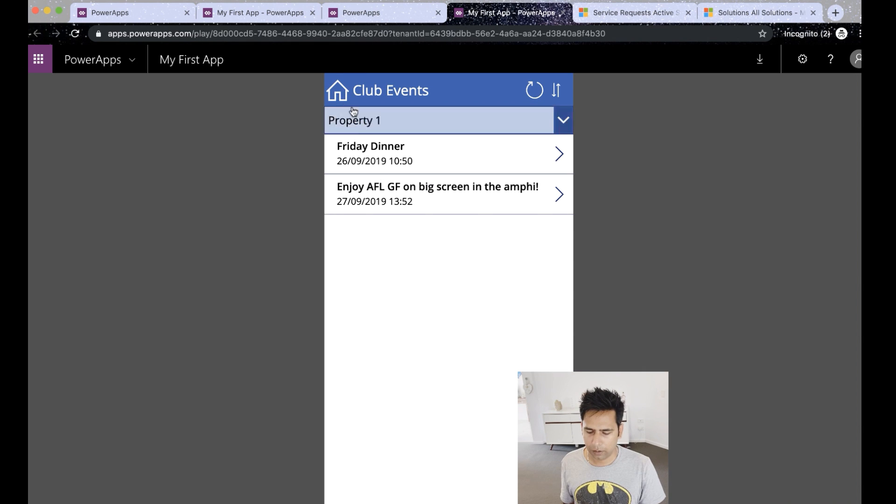
{"action": "left_click", "coordinate": [339, 93]}
{"action": "left_click", "coordinate": [440, 352]}
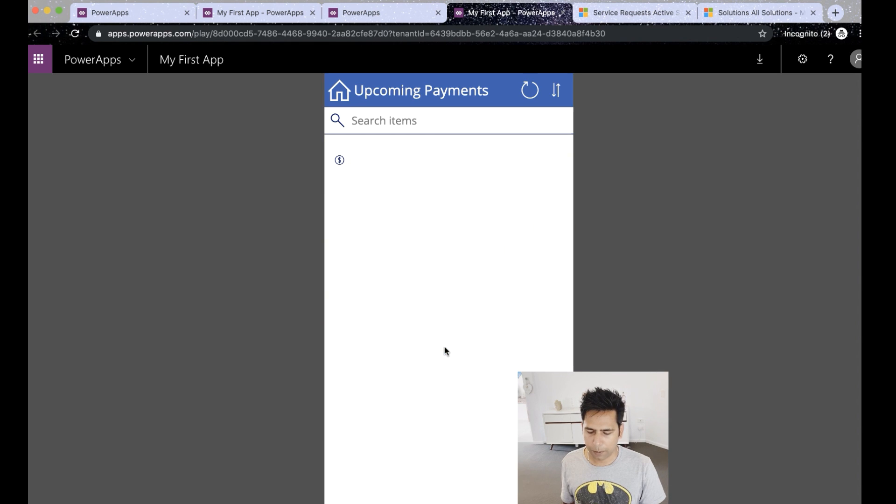